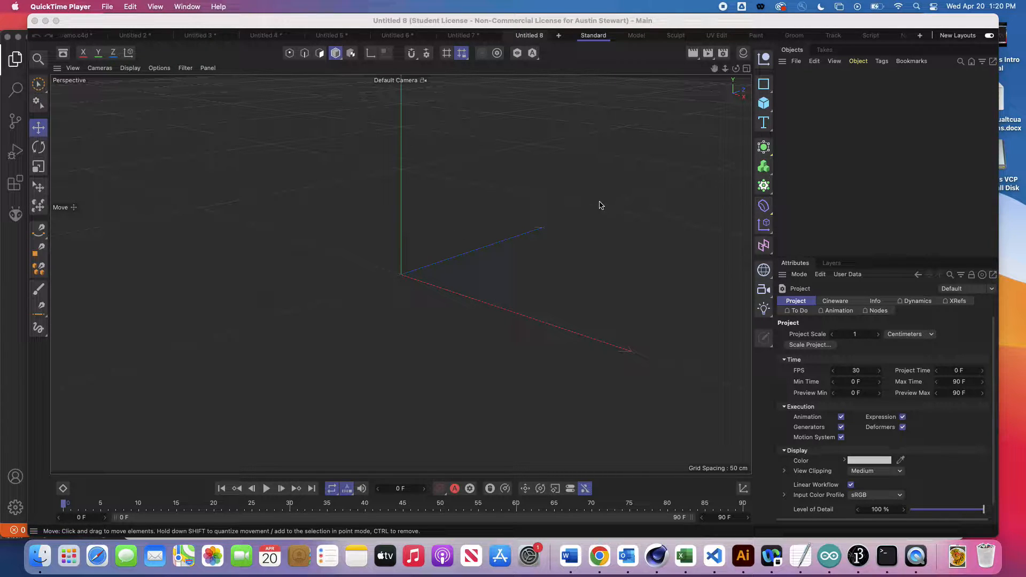
- Add a sphere primitive to the empty scene
click(765, 102)
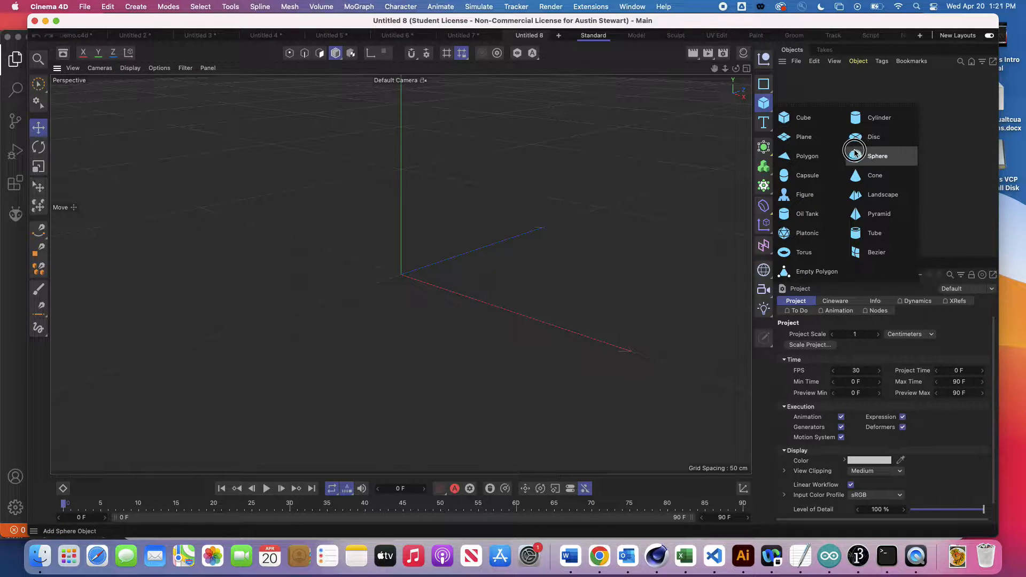
click(874, 162)
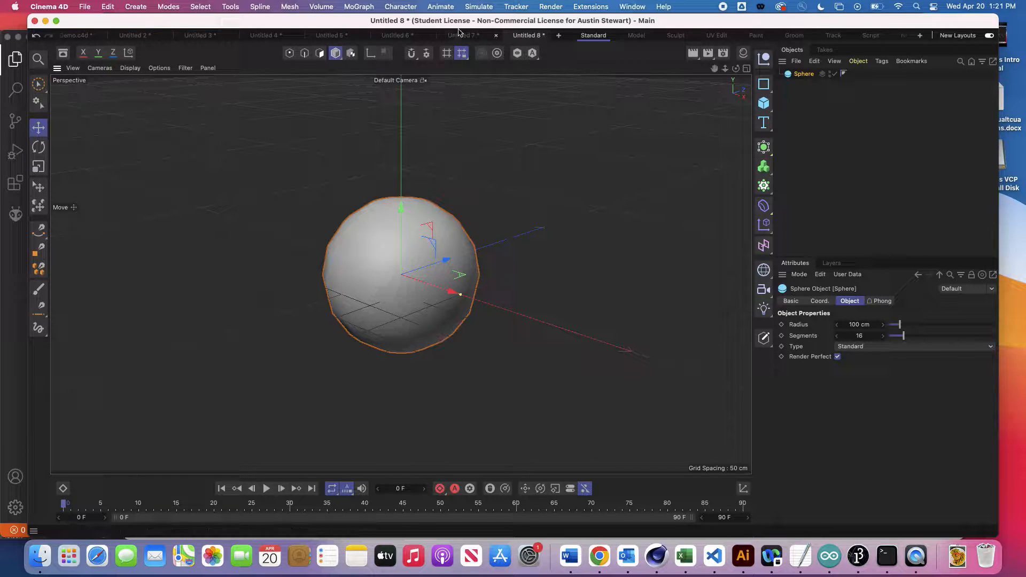
- Detach the Simulate command set as a floating palette and place it beside the sphere, clear of the model
click(472, 7)
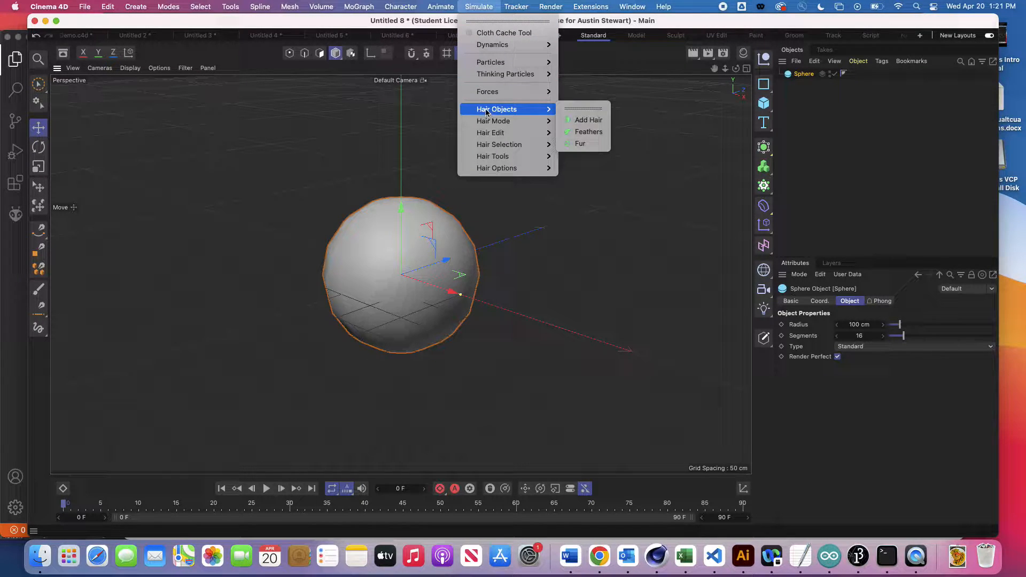
mouse_move(502, 122)
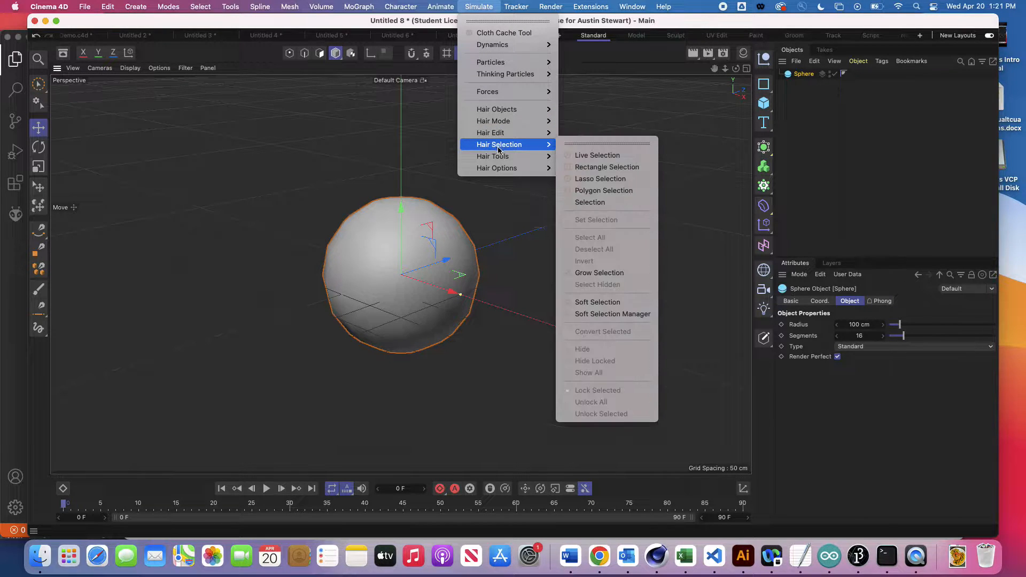
mouse_move(496, 157)
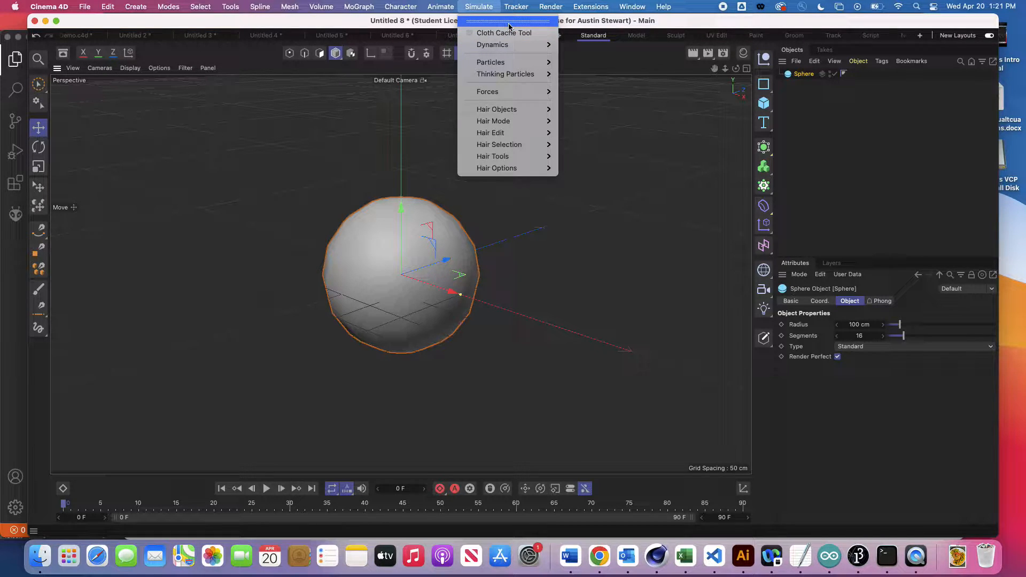
click(508, 25)
drag(503, 26, 677, 102)
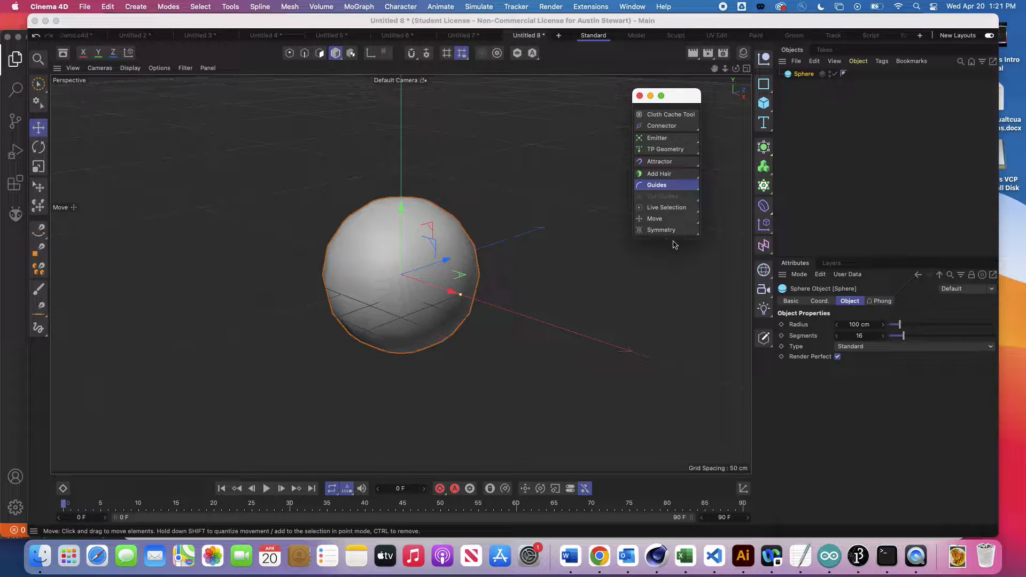
mouse_move(667, 243)
mouse_down()
mouse_move(664, 348)
mouse_move(671, 237)
mouse_up()
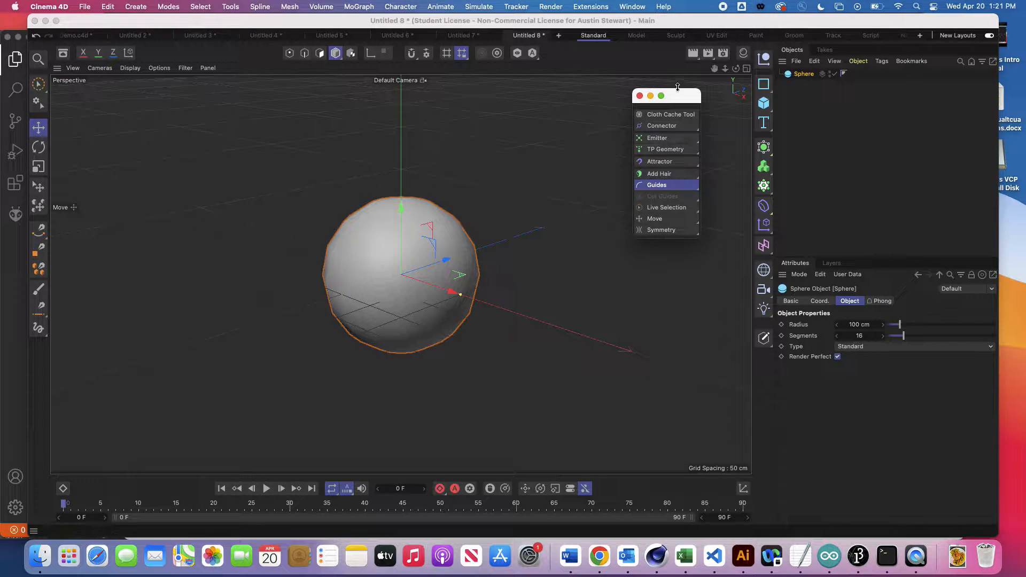
drag(678, 92, 706, 68)
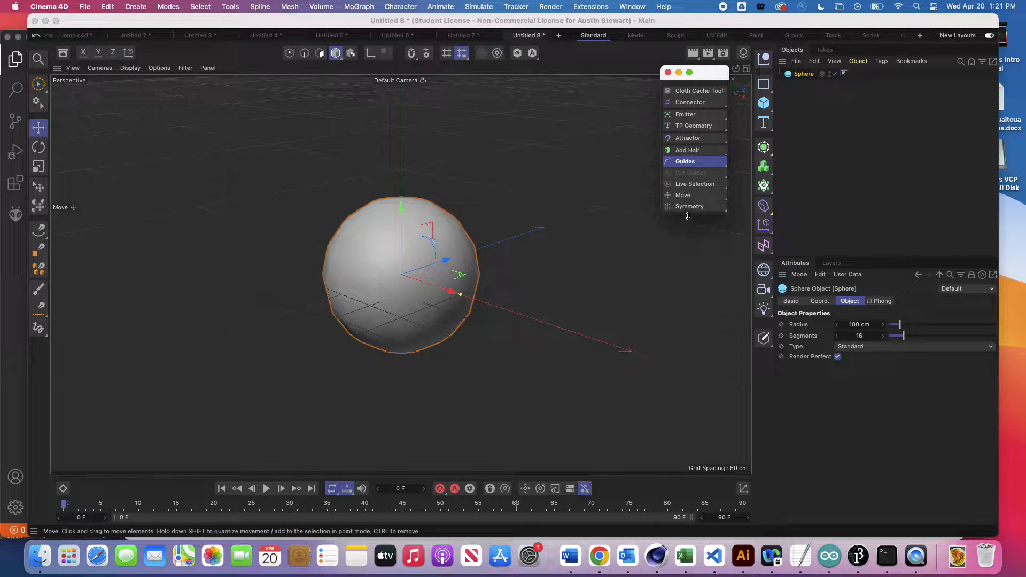
- Add a Fur object to the sphere and set the fur length to 100 cm
click(705, 150)
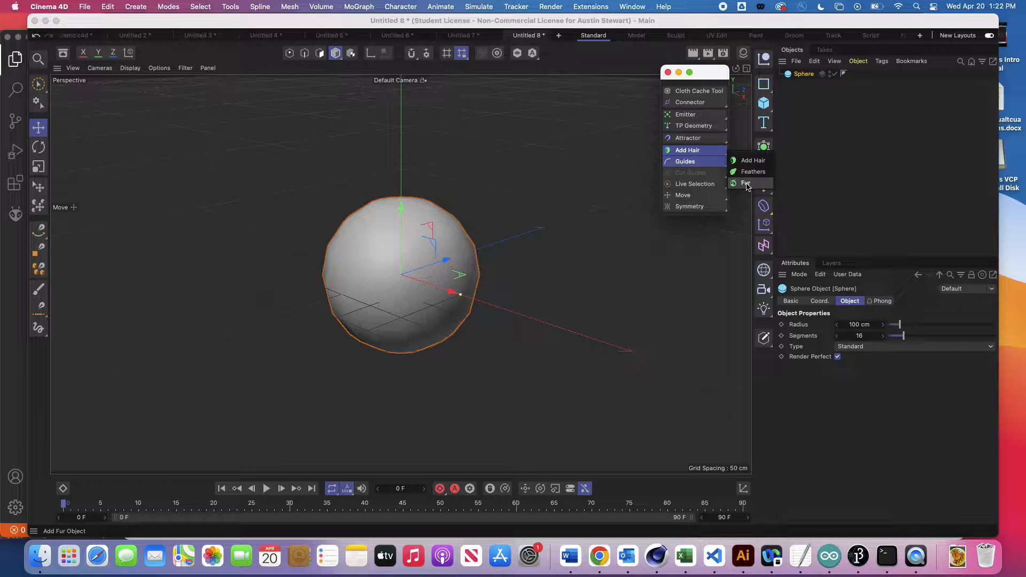
click(746, 183)
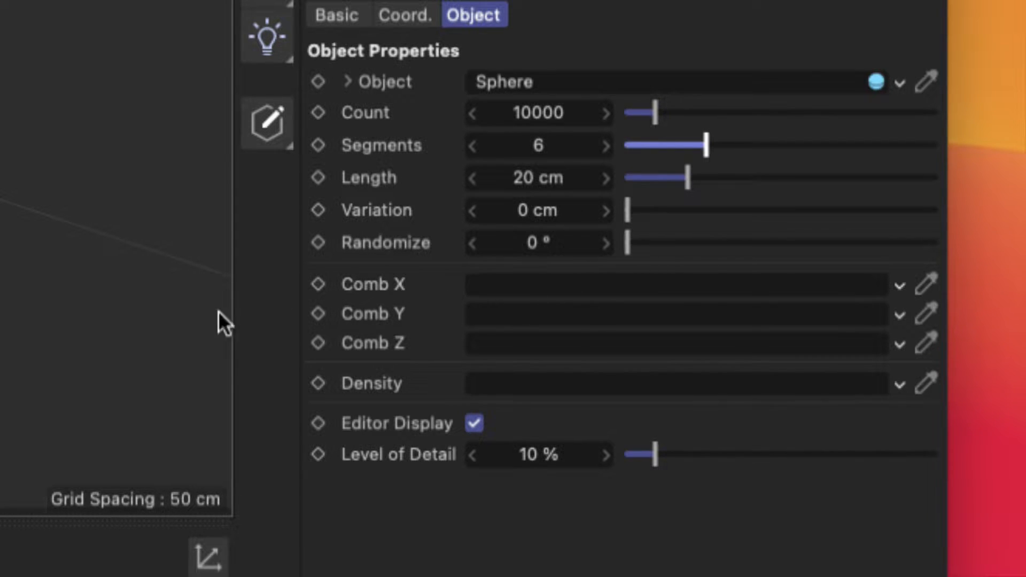
click(529, 179)
text(100)
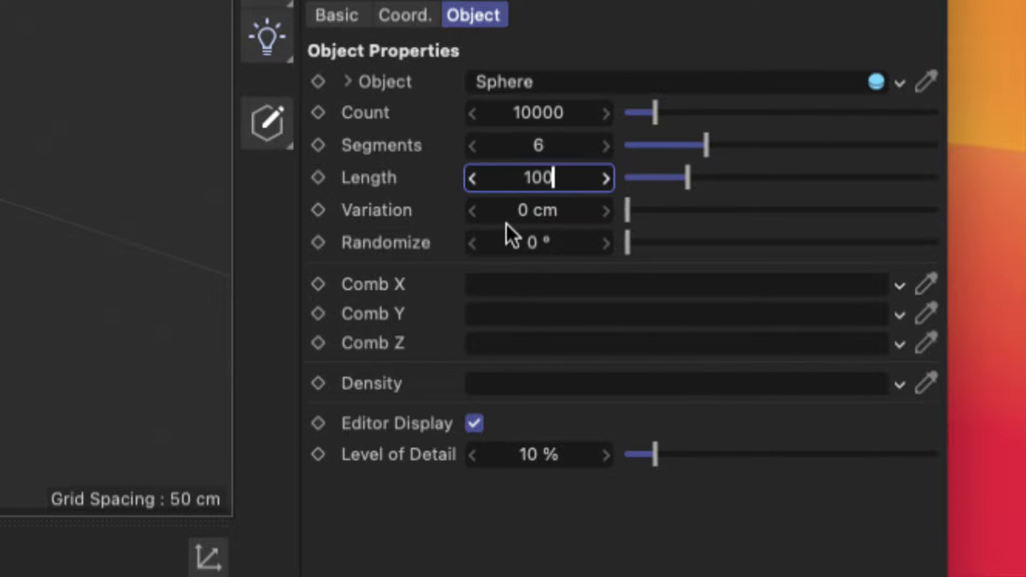
key(Tab)
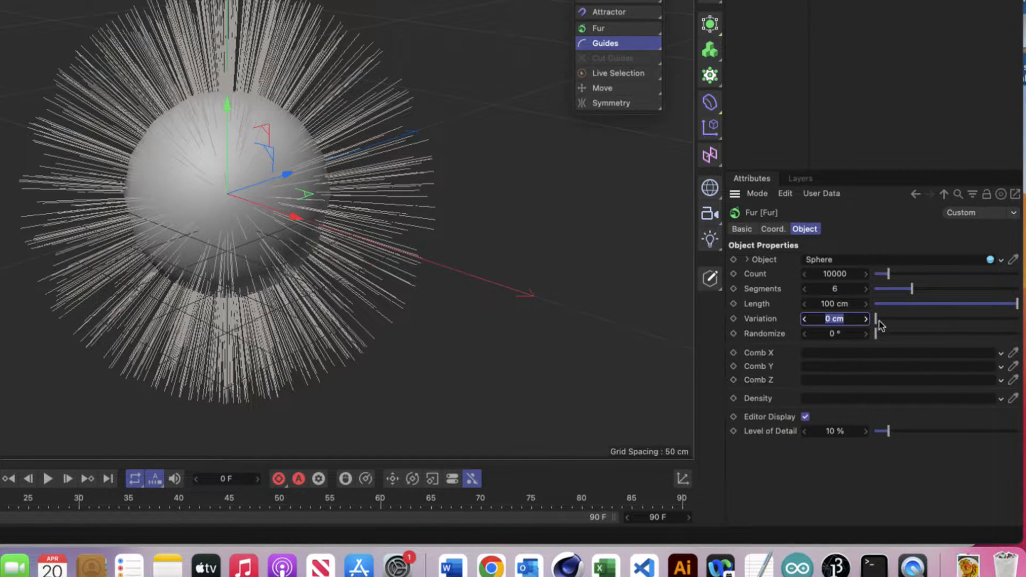
drag(878, 320, 832, 335)
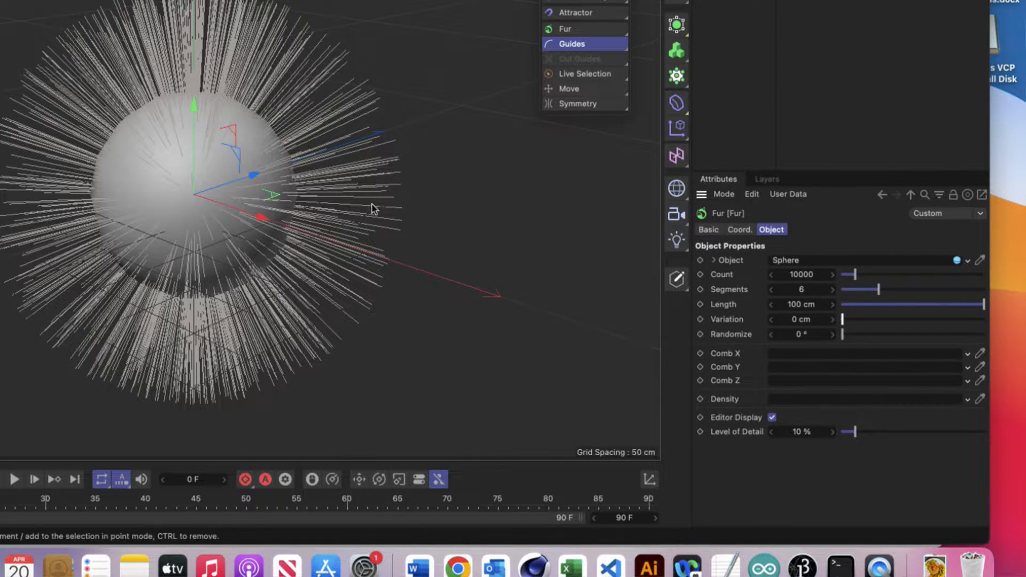
- Render the current view to check the fur and move the floating Simulate palette off the rendered image
key(super+r)
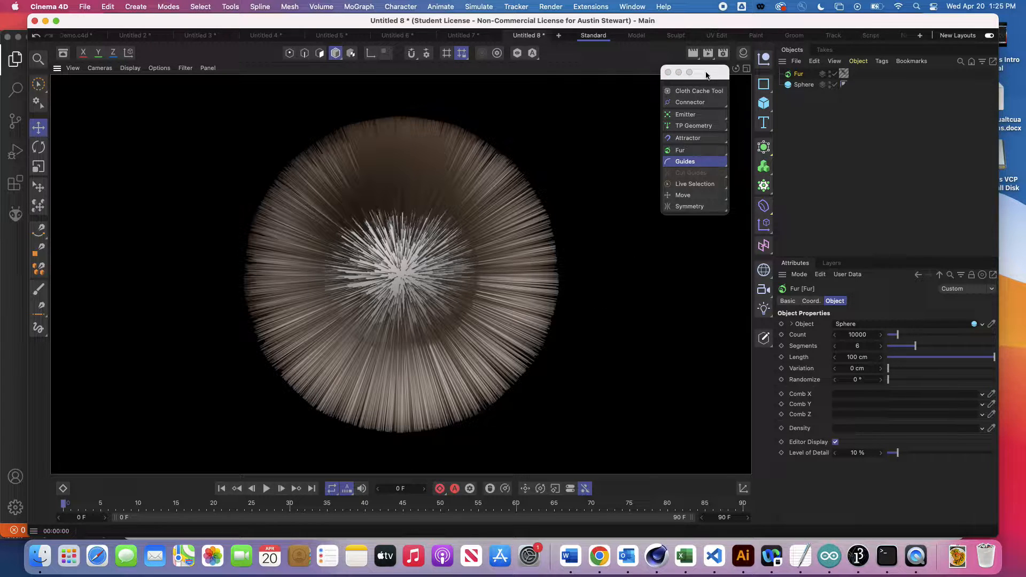
drag(716, 75, 862, 107)
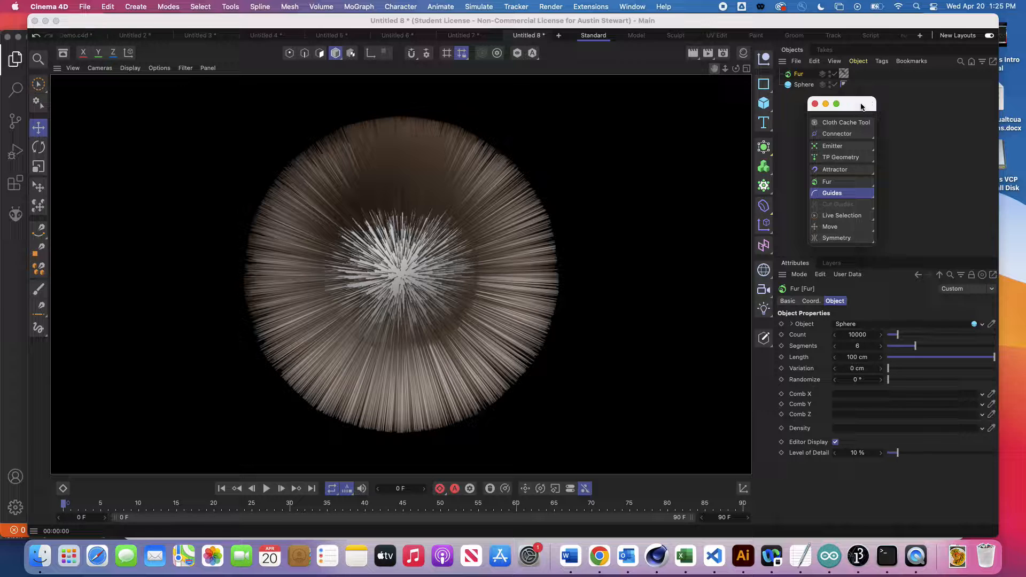
click(866, 106)
drag(866, 105, 888, 89)
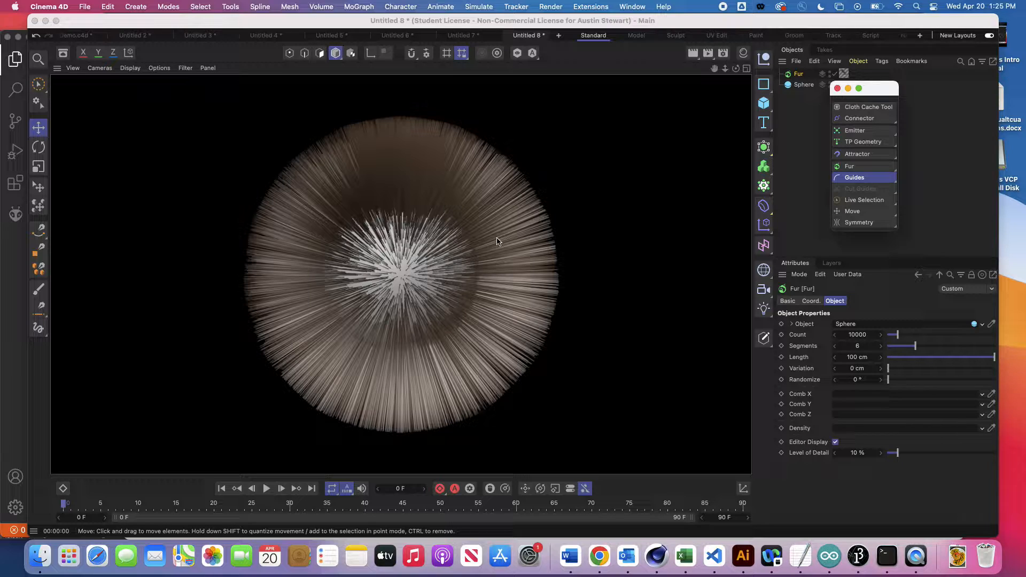
- Add a light and move it above and to the right of the furry sphere
click(763, 308)
click(788, 324)
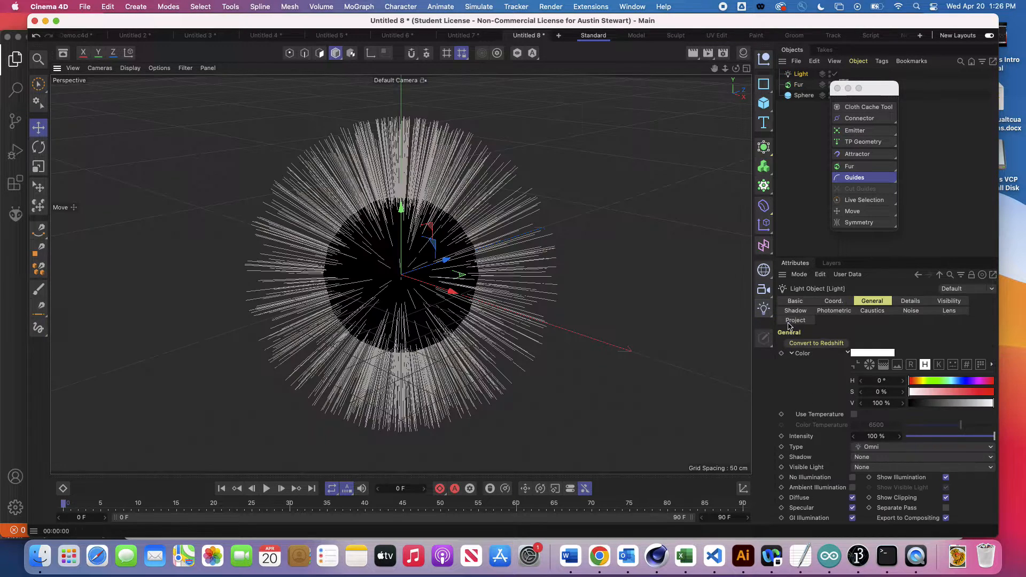
drag(459, 276, 713, 242)
mouse_move(674, 173)
mouse_down()
mouse_move(679, 160)
mouse_move(675, 177)
mouse_up()
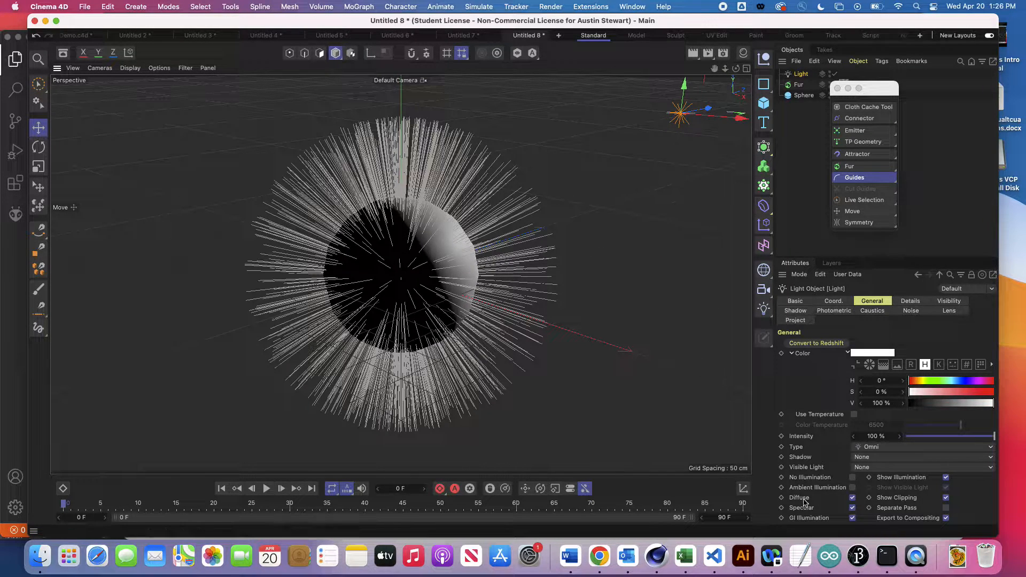
- Set the light's shadow type to Area
click(861, 468)
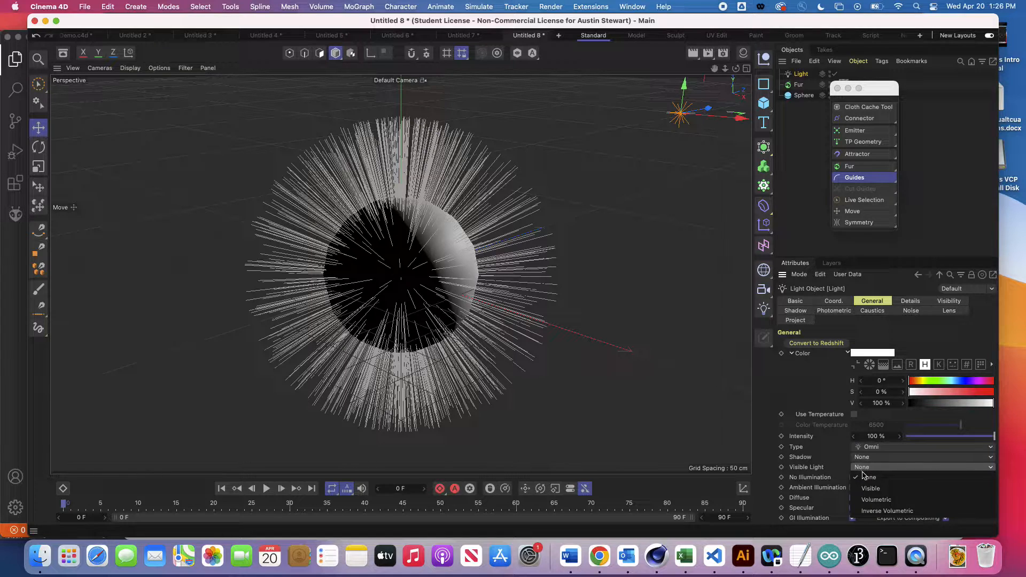
click(860, 458)
click(861, 458)
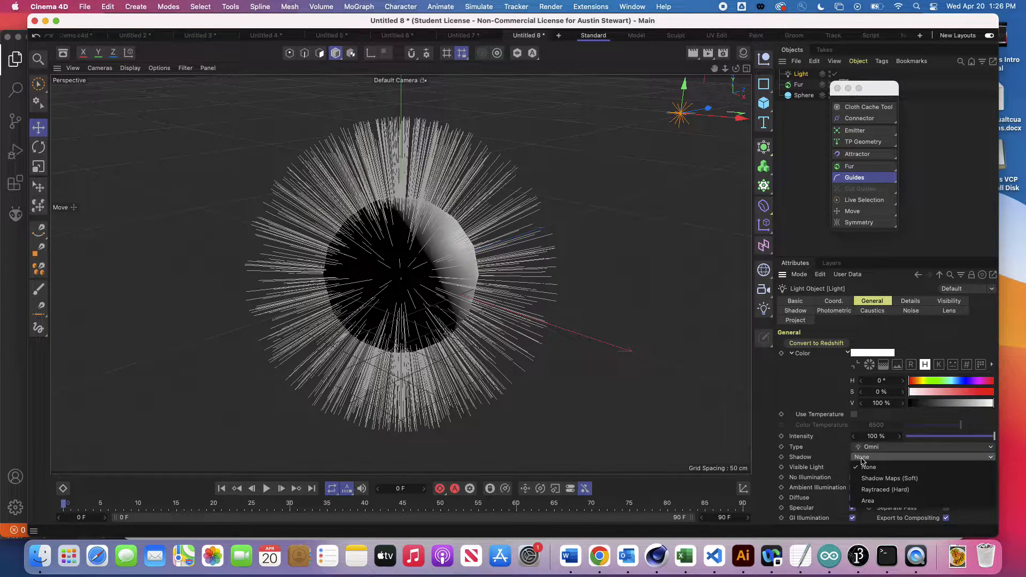
click(879, 500)
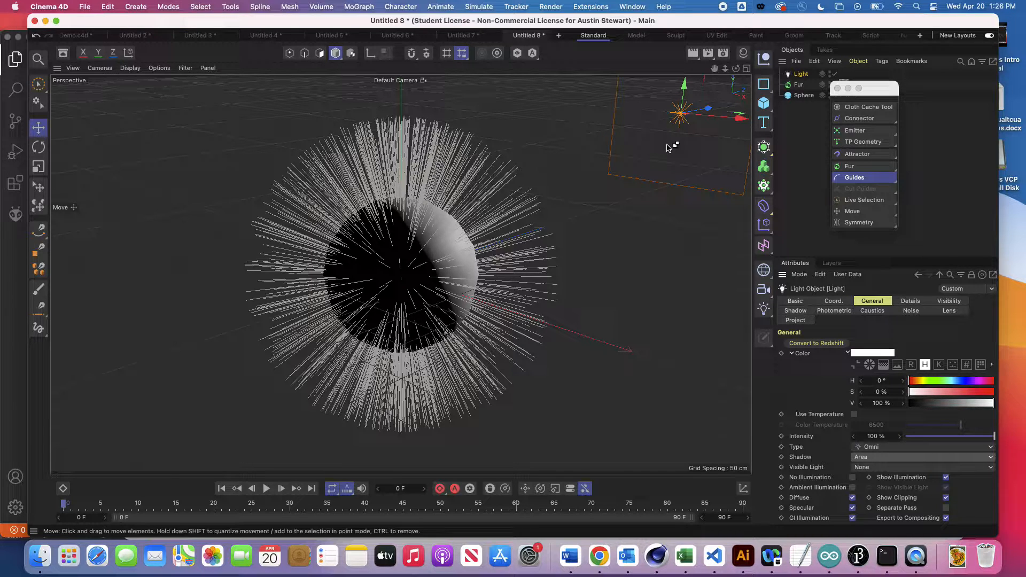
- Duplicate the light, move the copy to the left side of the furry sphere, and render the view
key(super+v)
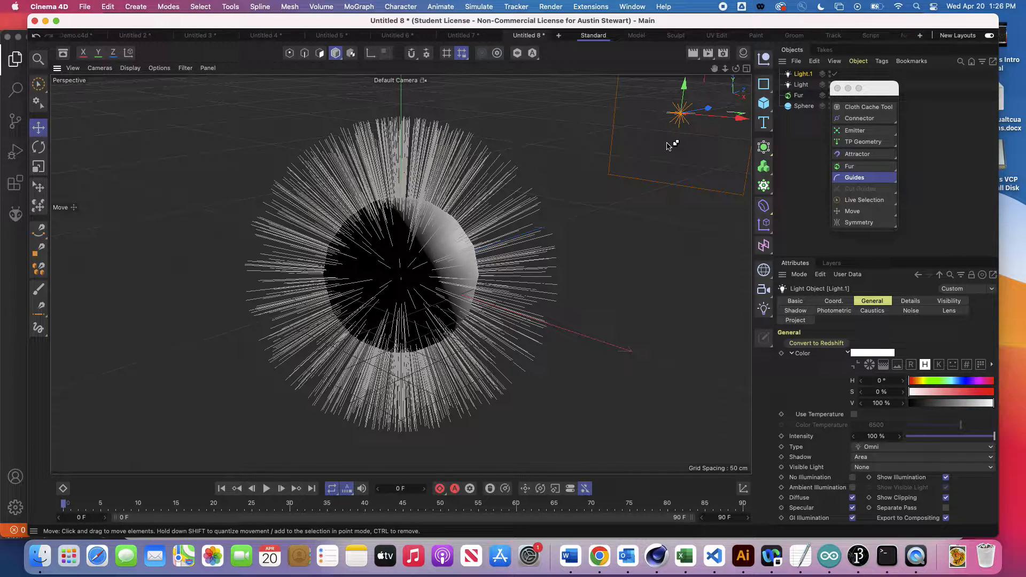
drag(705, 109, 140, 176)
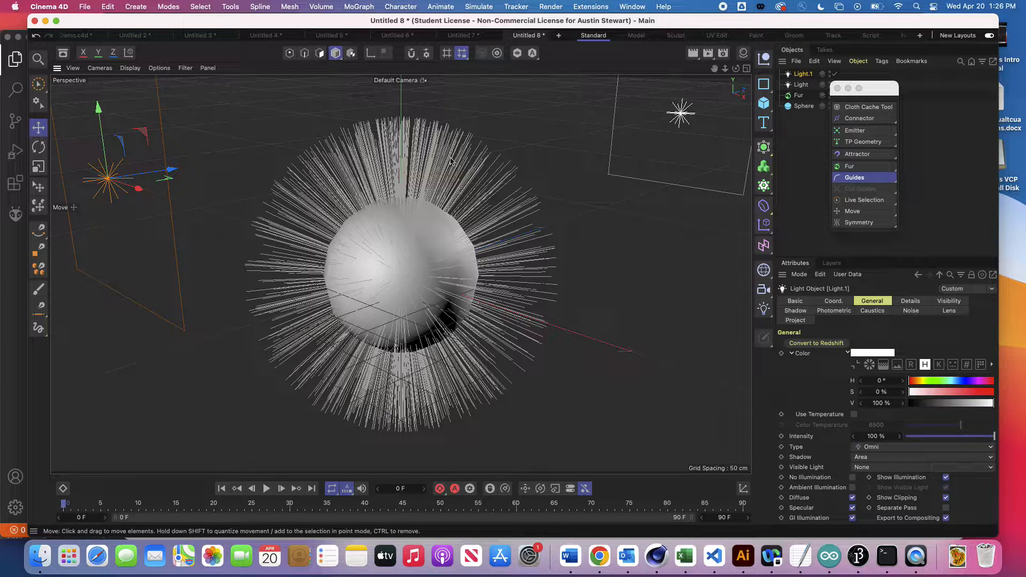
key(super+r)
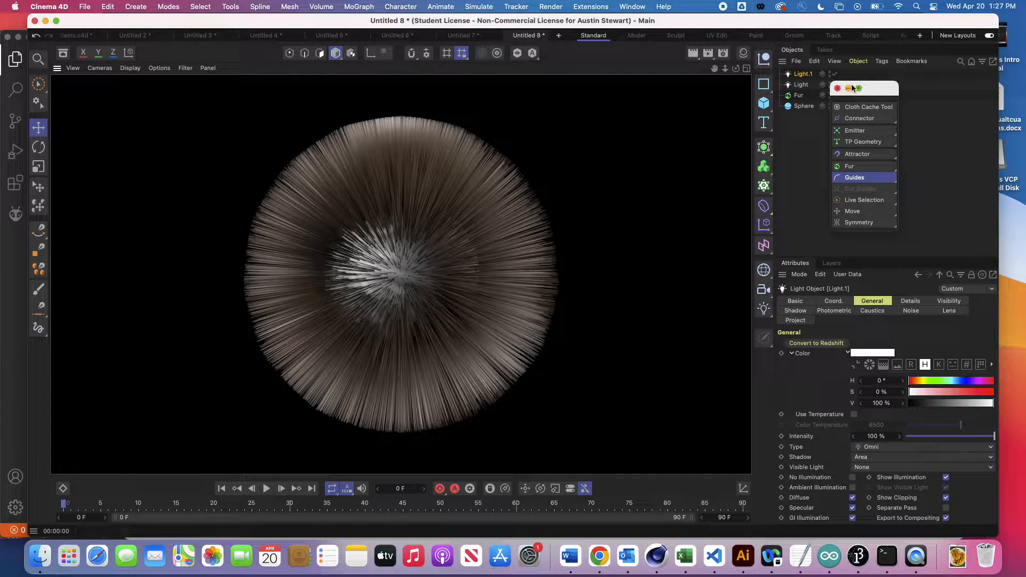
- Create a new material beside Fur Mat and turn off its Reflectance channel
drag(886, 89, 923, 195)
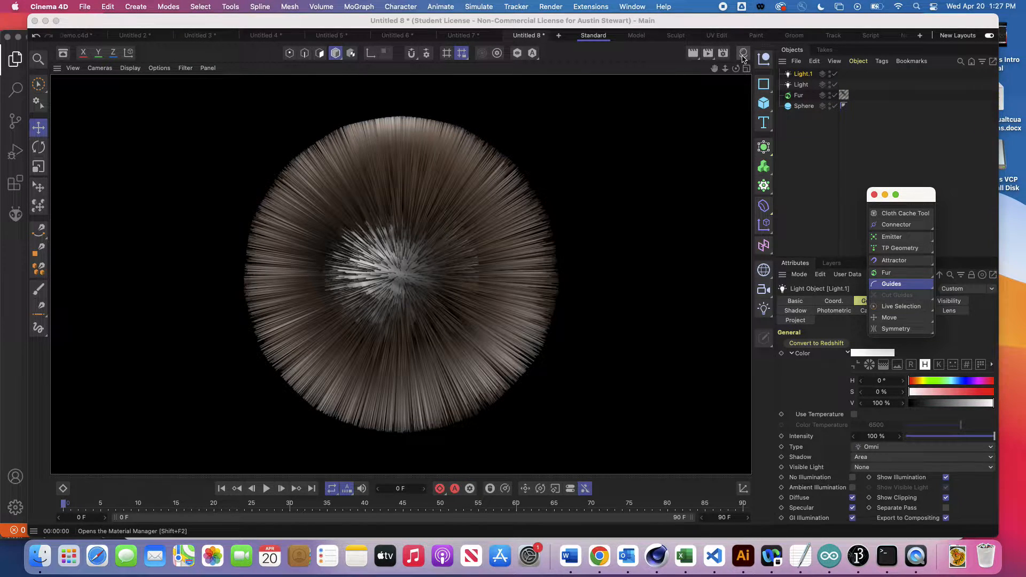
click(742, 53)
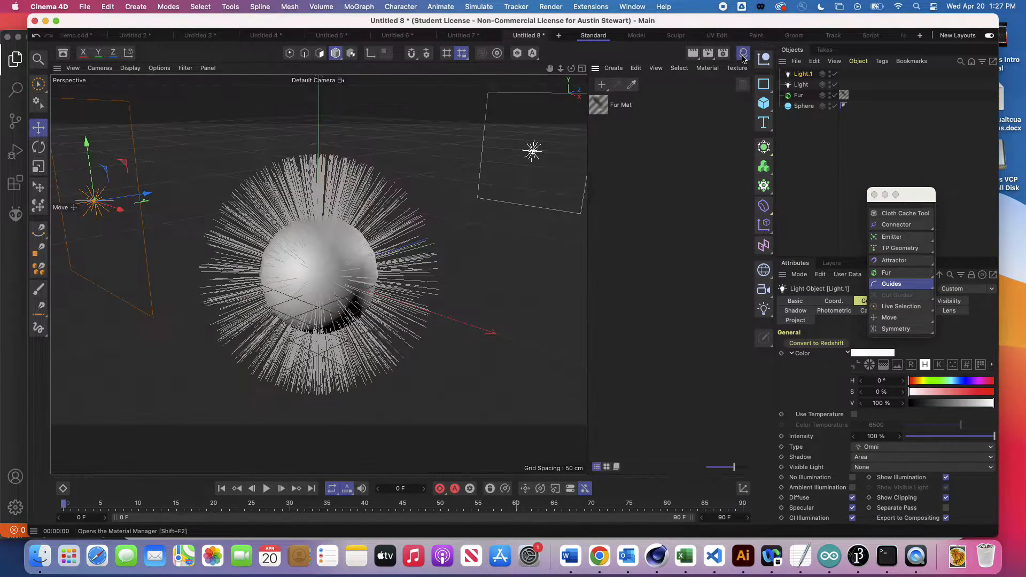
click(601, 85)
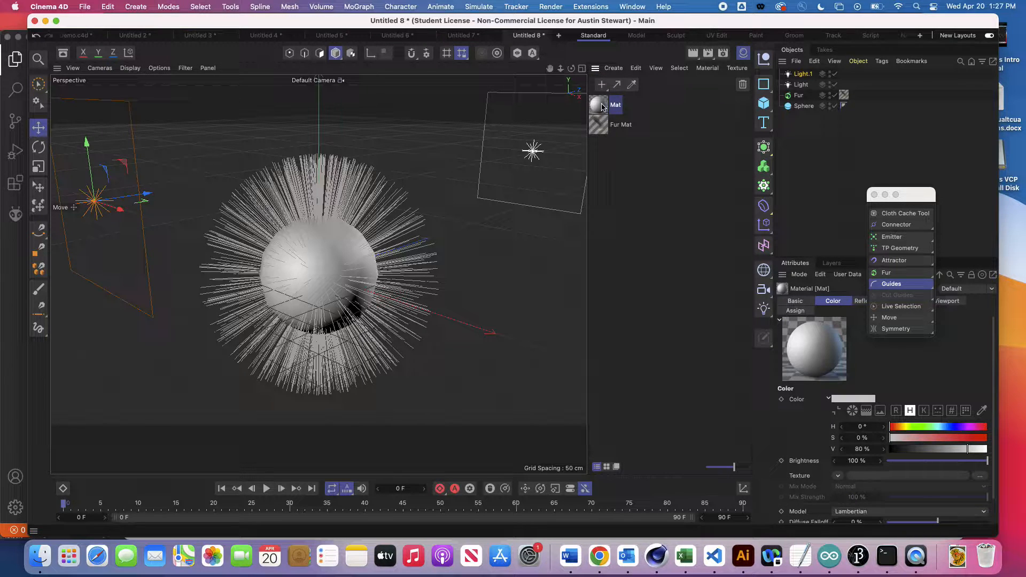
double_click(600, 105)
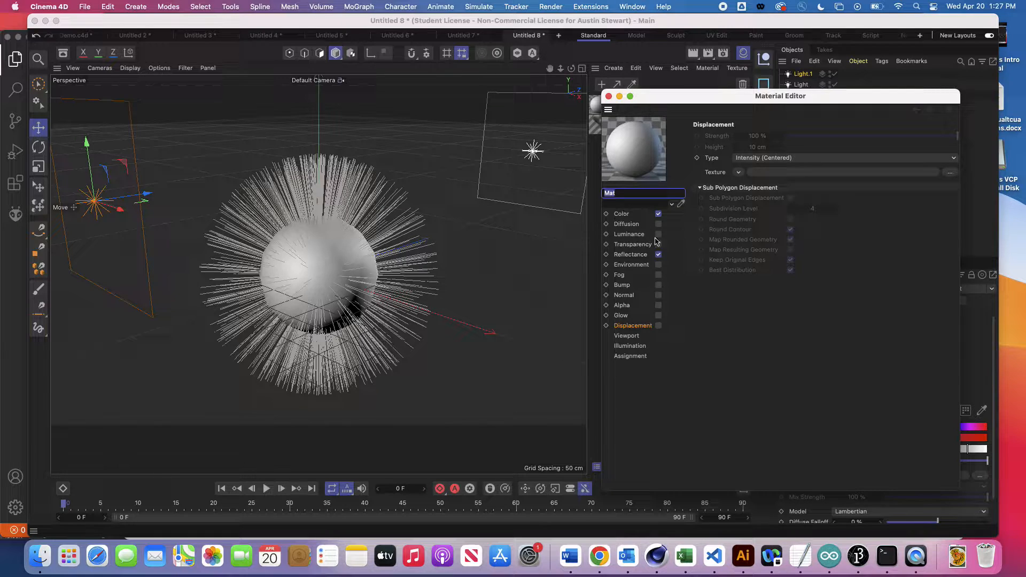
click(658, 254)
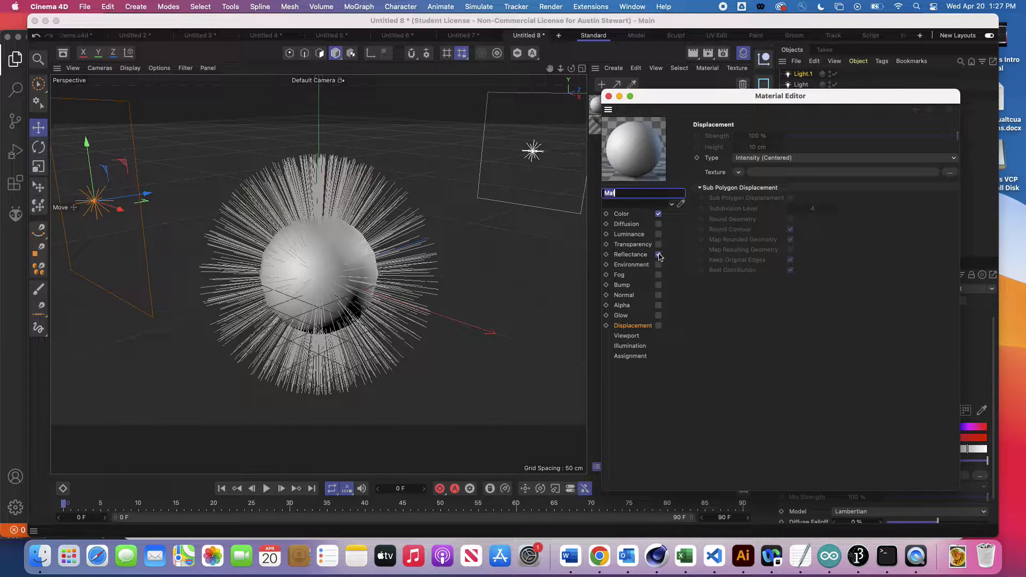
- Set the new material's color to H 40°, S 88 %, V 33 % and apply it to the sphere
click(622, 214)
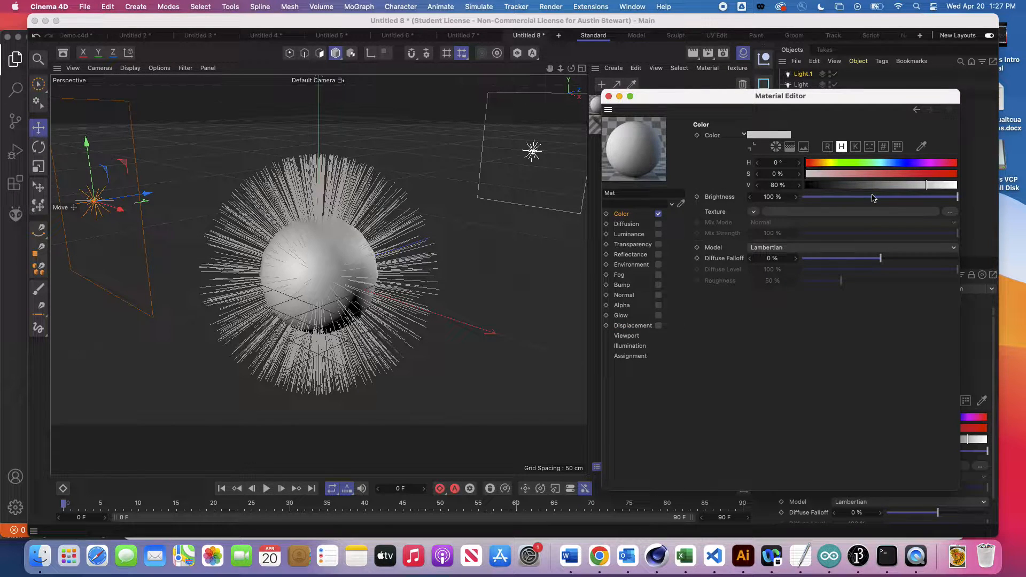
click(822, 165)
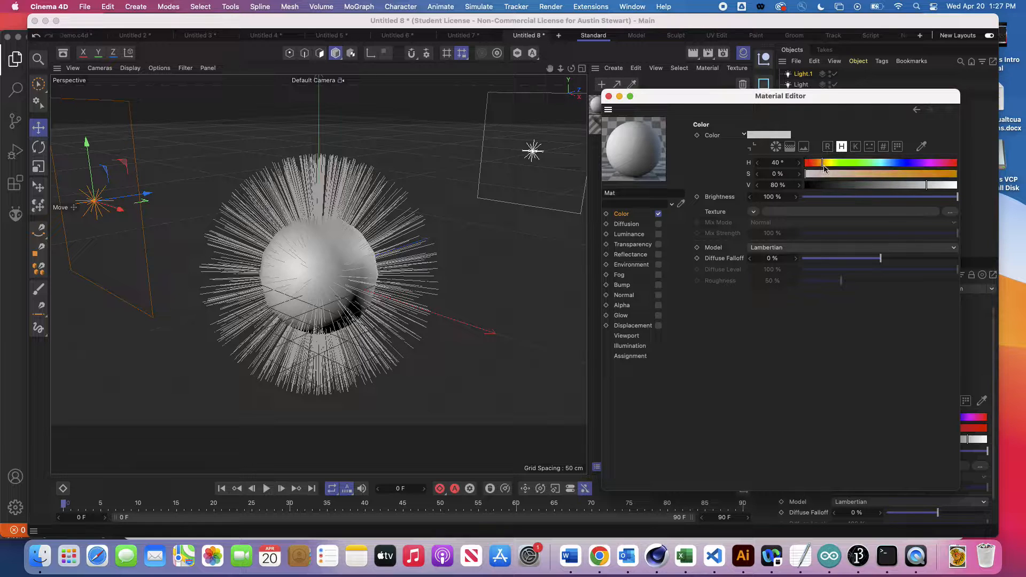
click(939, 173)
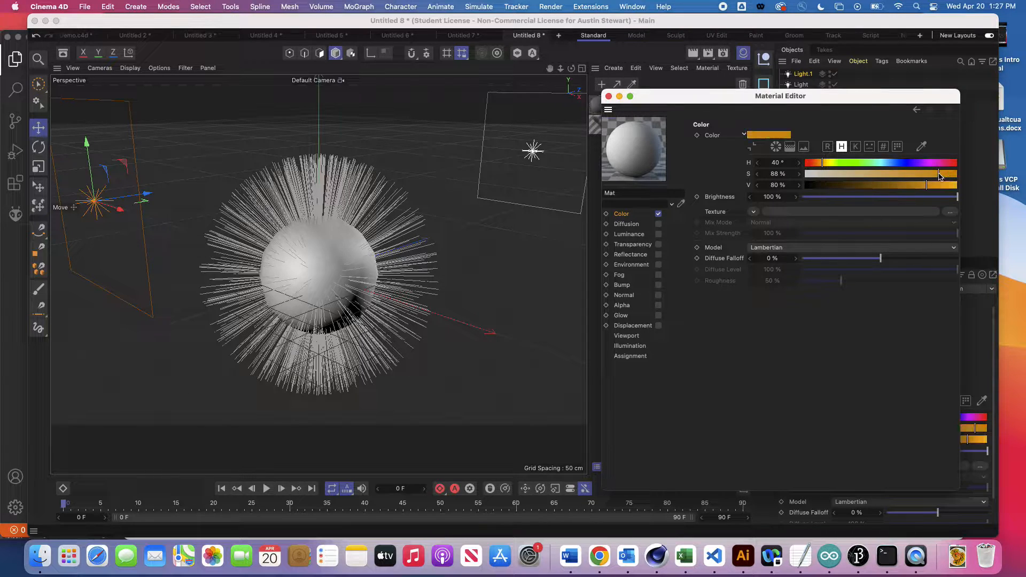
click(846, 185)
drag(846, 187, 856, 187)
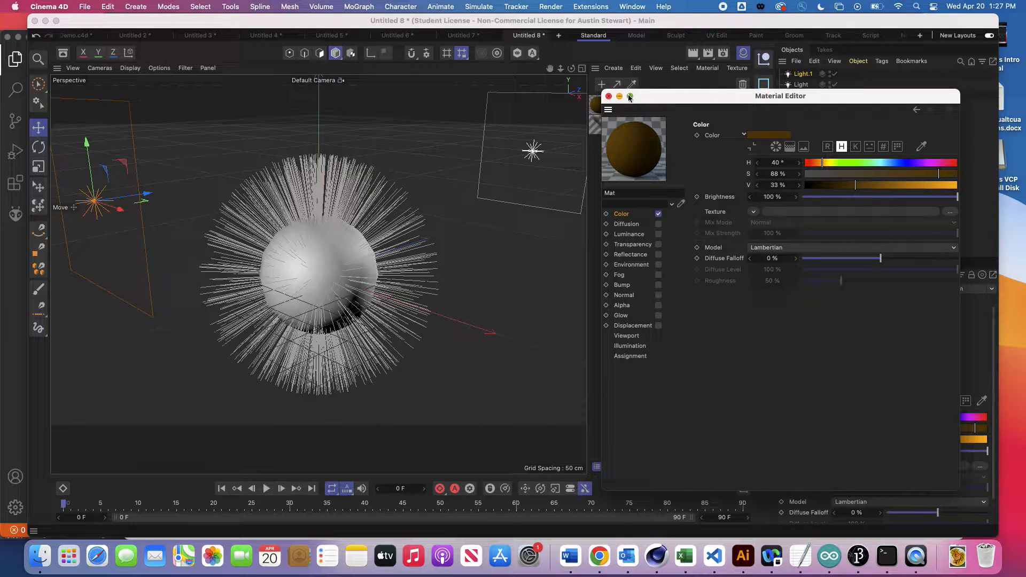
click(609, 97)
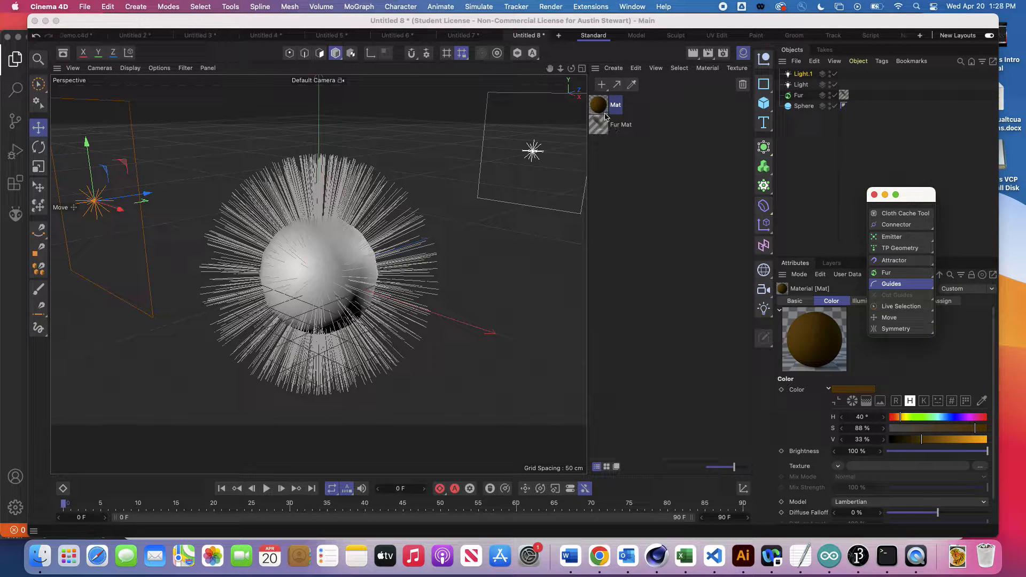
click(603, 104)
drag(604, 104, 804, 107)
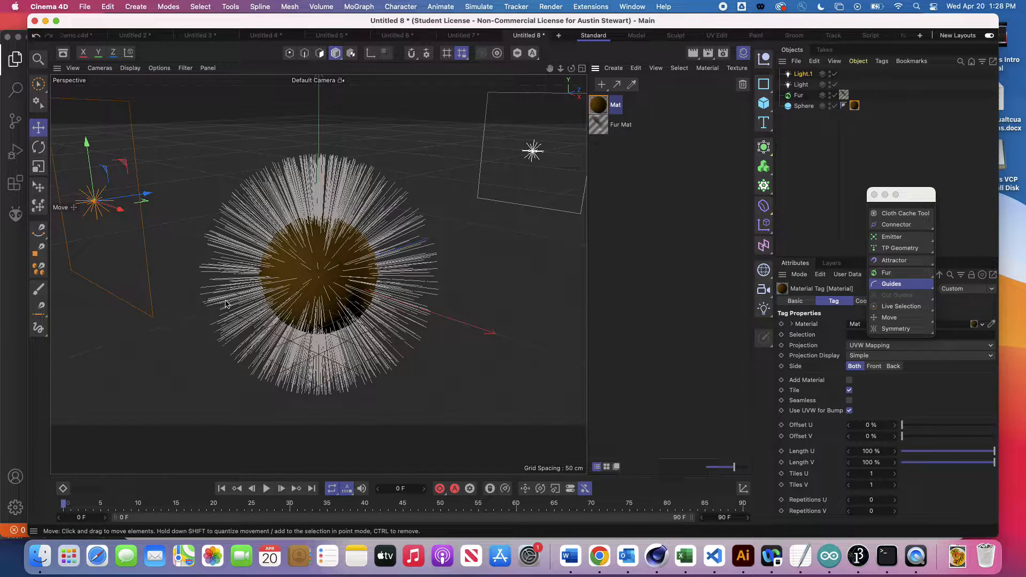
- Raise the fur object's hair count to 100000 and render the view
key(super+r)
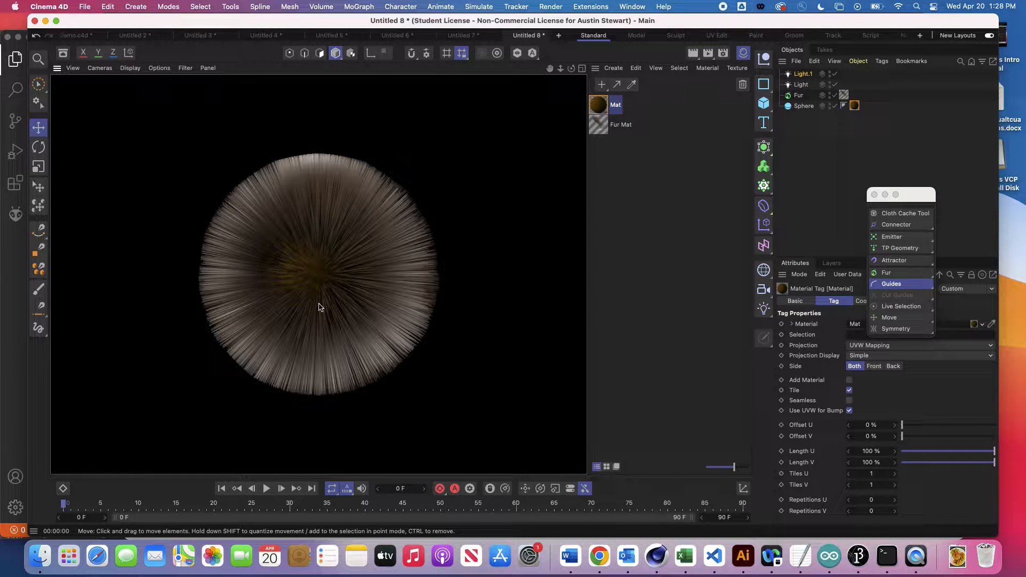
drag(903, 195, 603, 170)
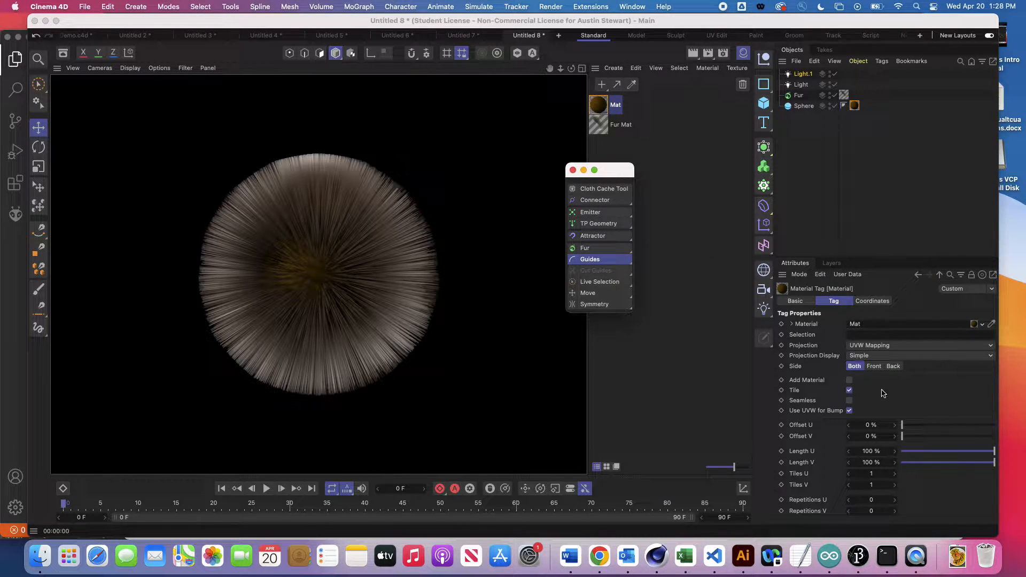
click(798, 96)
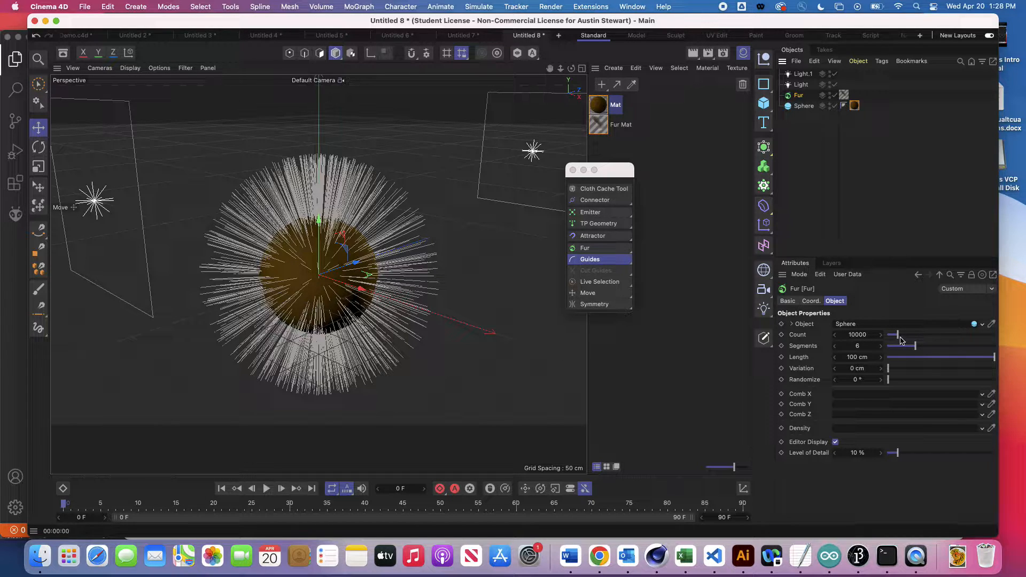
drag(900, 337, 1024, 339)
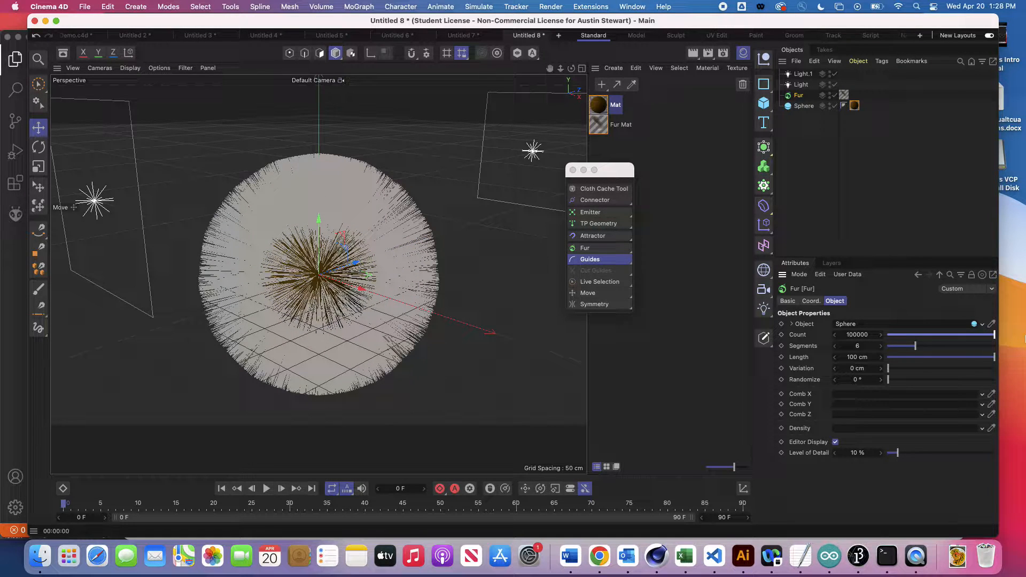
key(super+r)
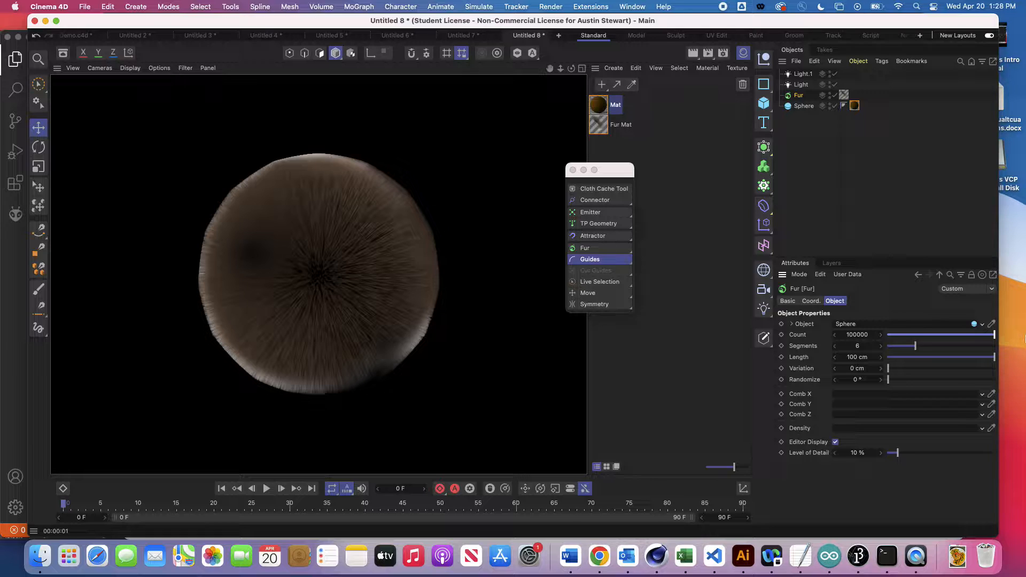
- Remove the Mat material from the sphere and render the view again
click(854, 107)
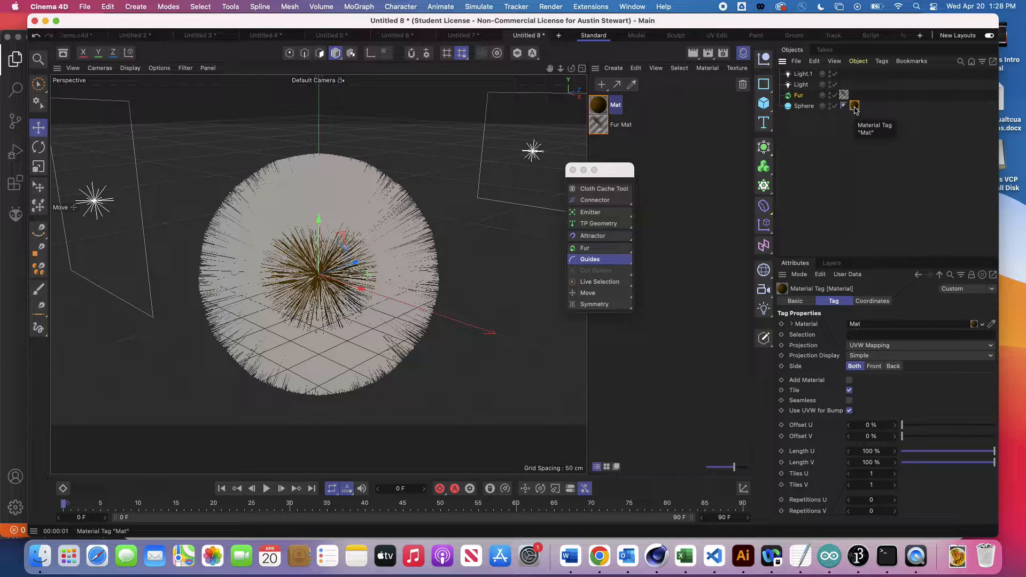
key(Delete)
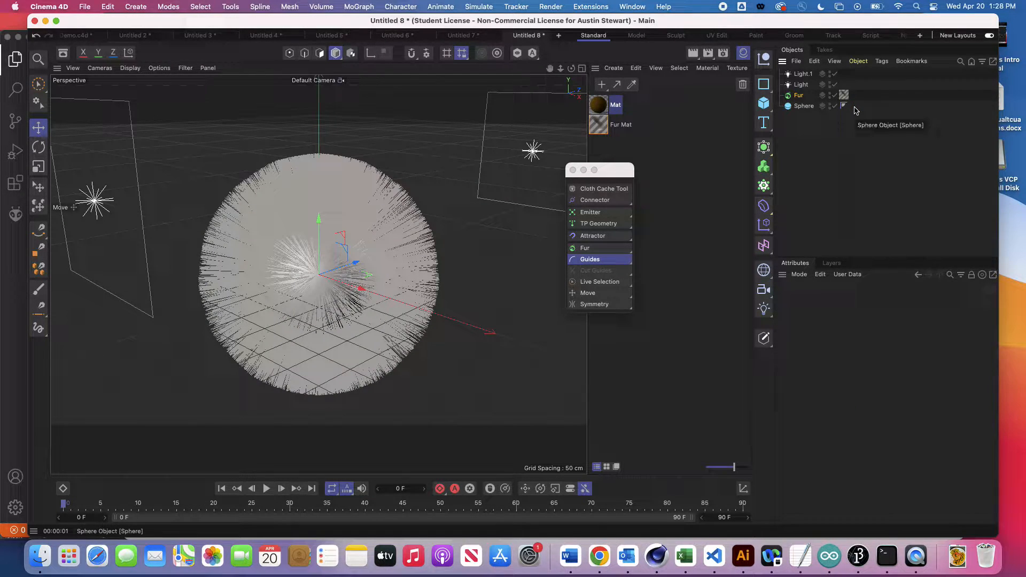
key(super+r)
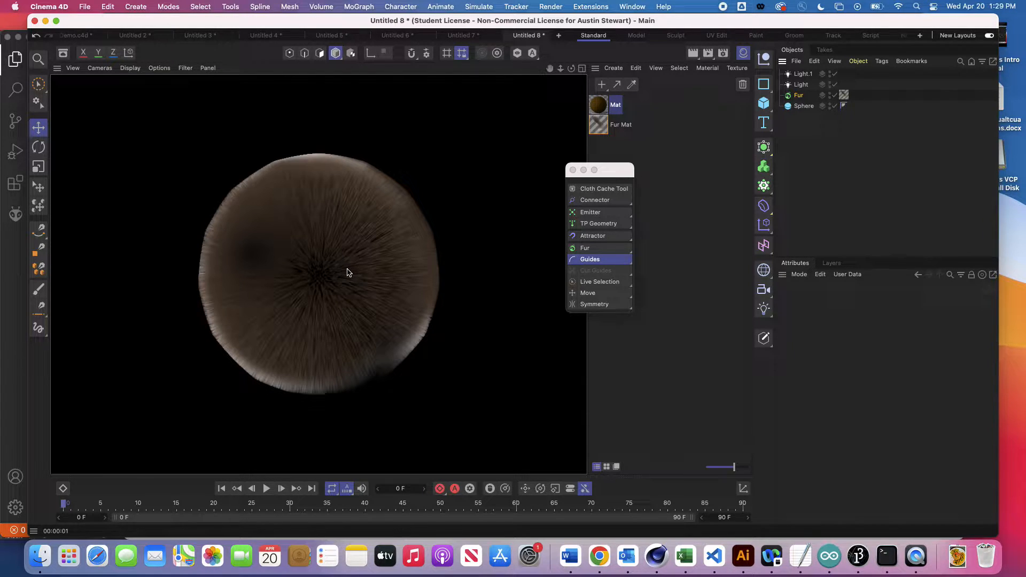
- Set the fur's length variation to 10 cm and render the furry sphere
click(607, 171)
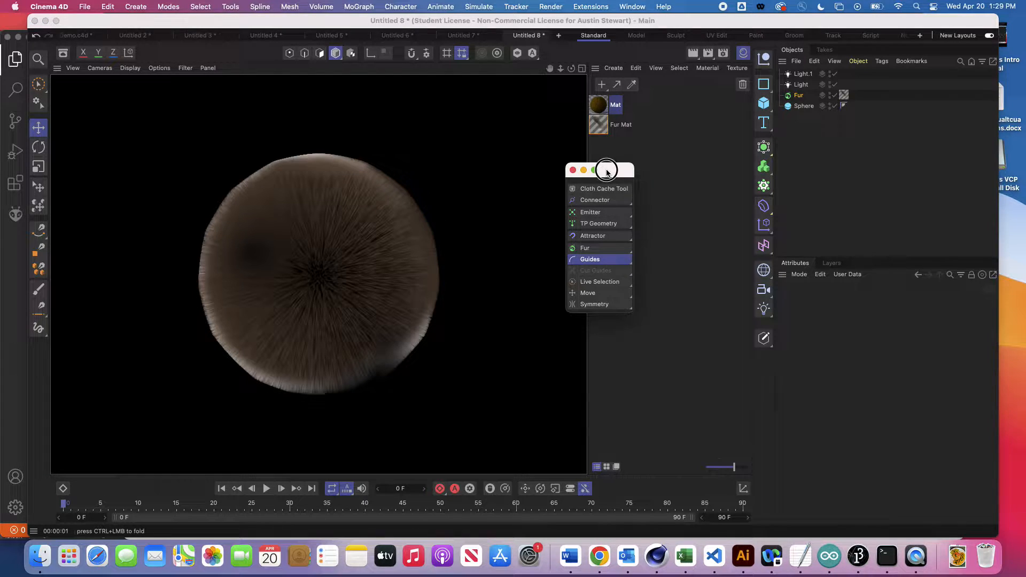
drag(607, 171, 648, 155)
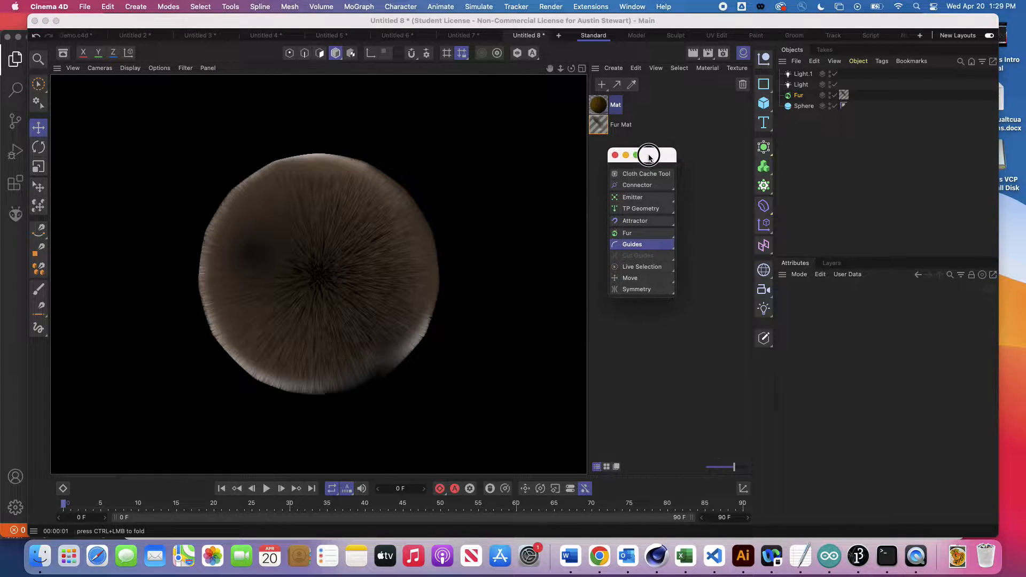
click(798, 95)
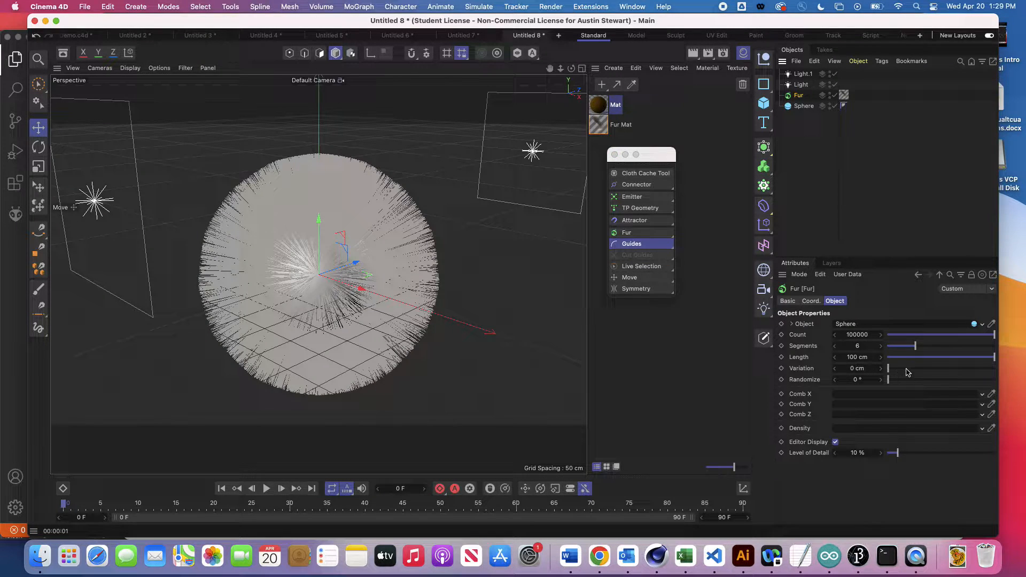
click(963, 369)
drag(963, 369, 1007, 375)
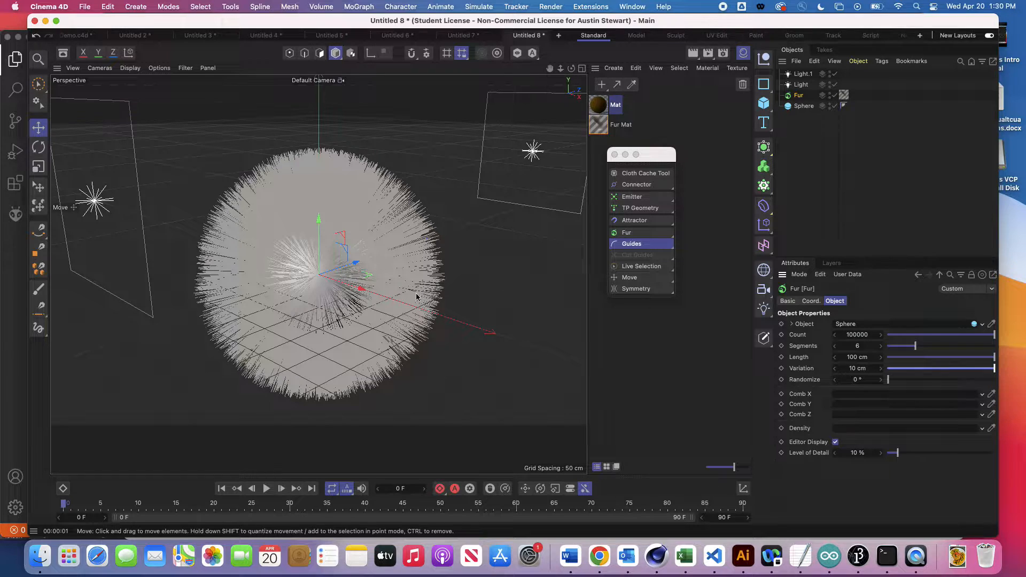
key(super+r)
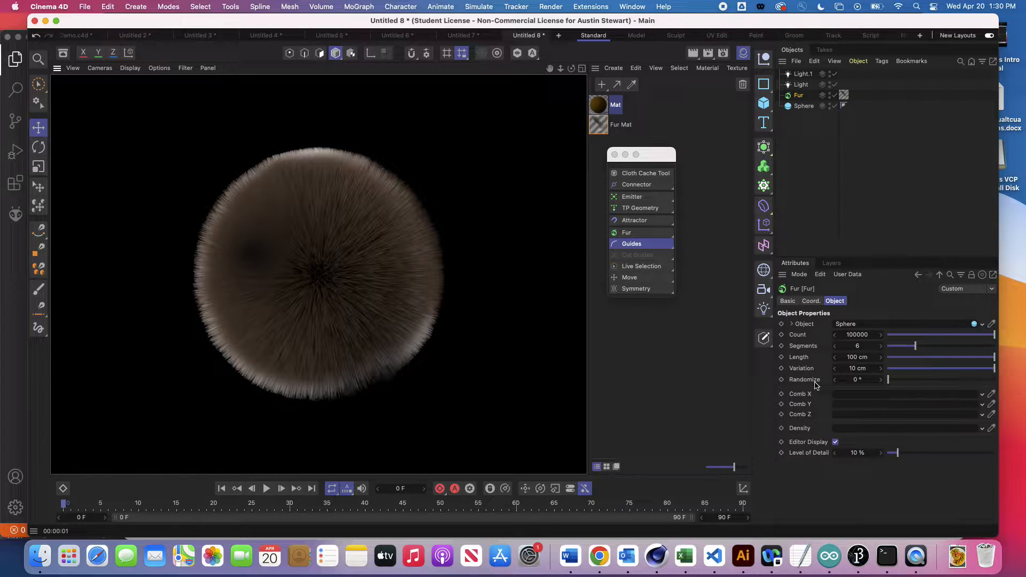
- Reduce the fur count to 11577, set Randomize to 74°, and render the view
mouse_move(889, 380)
mouse_down()
mouse_move(931, 376)
mouse_move(887, 378)
mouse_up()
drag(889, 334, 899, 335)
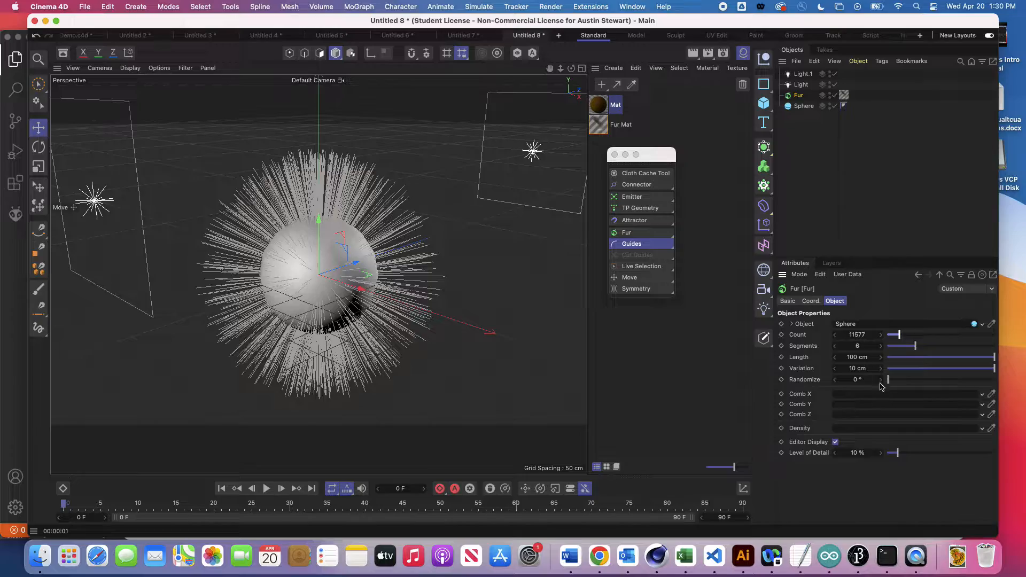
drag(889, 382, 869, 382)
drag(903, 380, 911, 379)
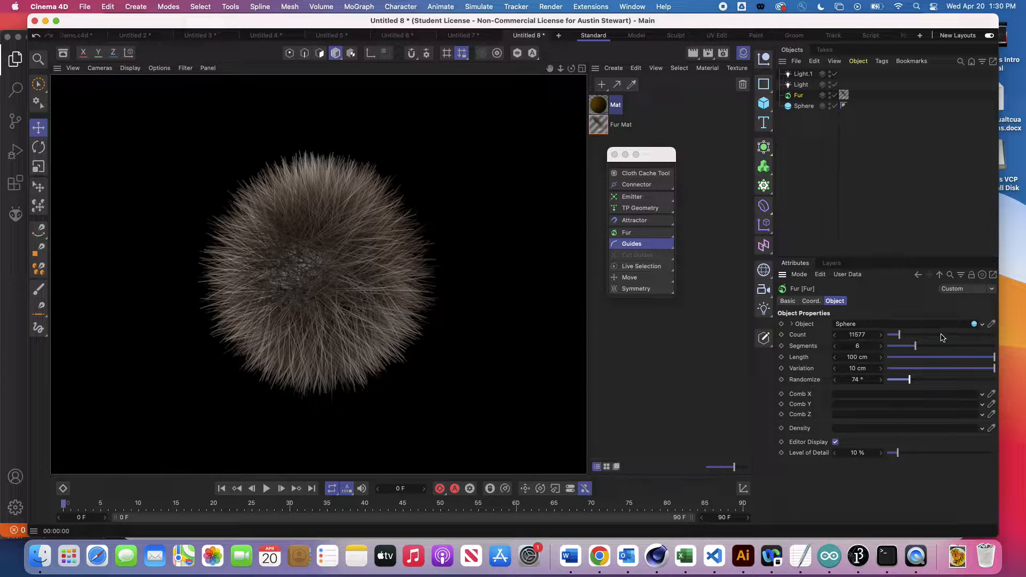
- Set the fur count to 92365, deselect the fur object, and render the denser result
click(962, 336)
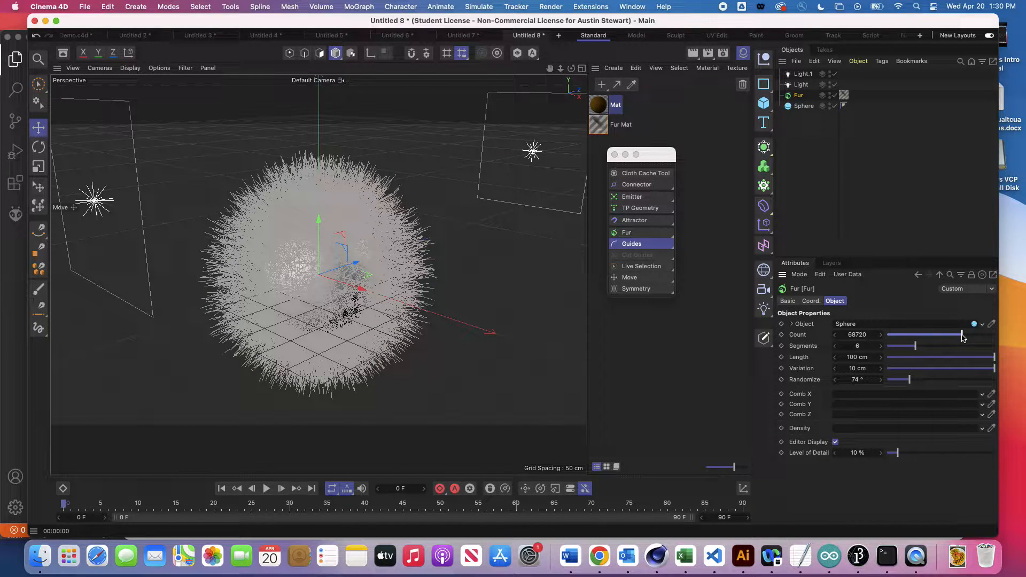
drag(962, 335, 986, 336)
key(super+space)
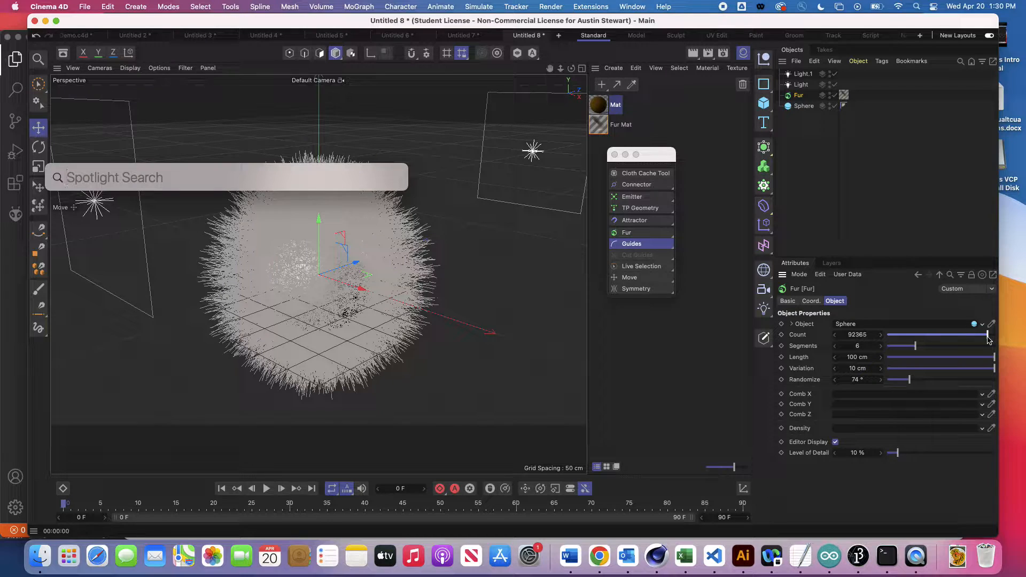
click(550, 339)
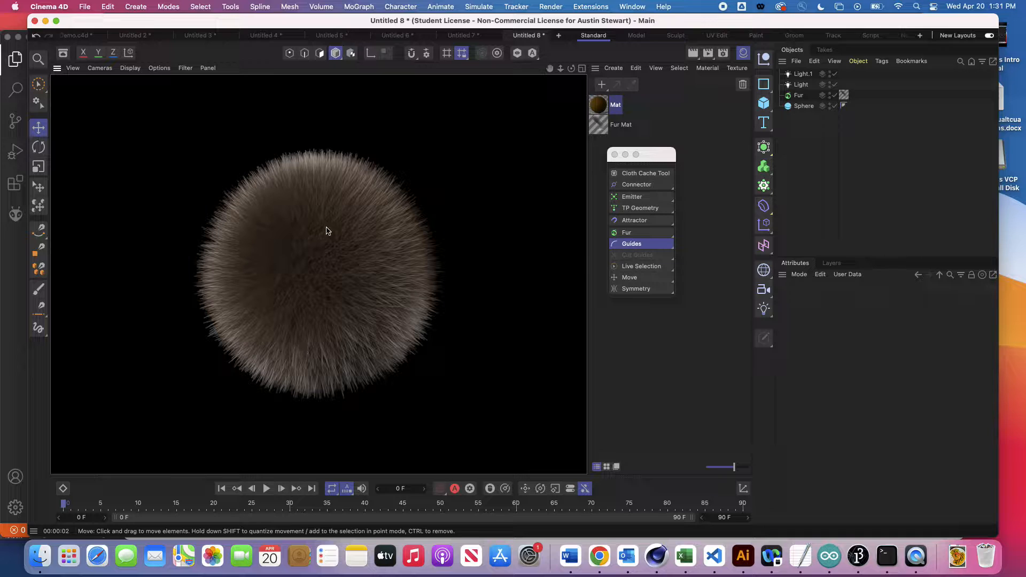
- Play the timeline twice to check the fur for motion, and return to the first frame each time
click(266, 489)
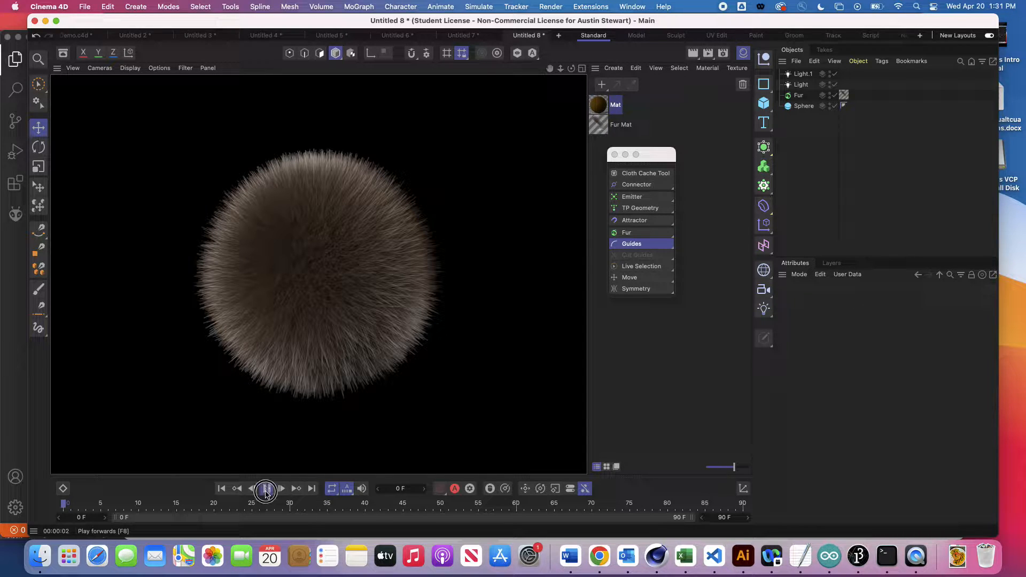
click(266, 489)
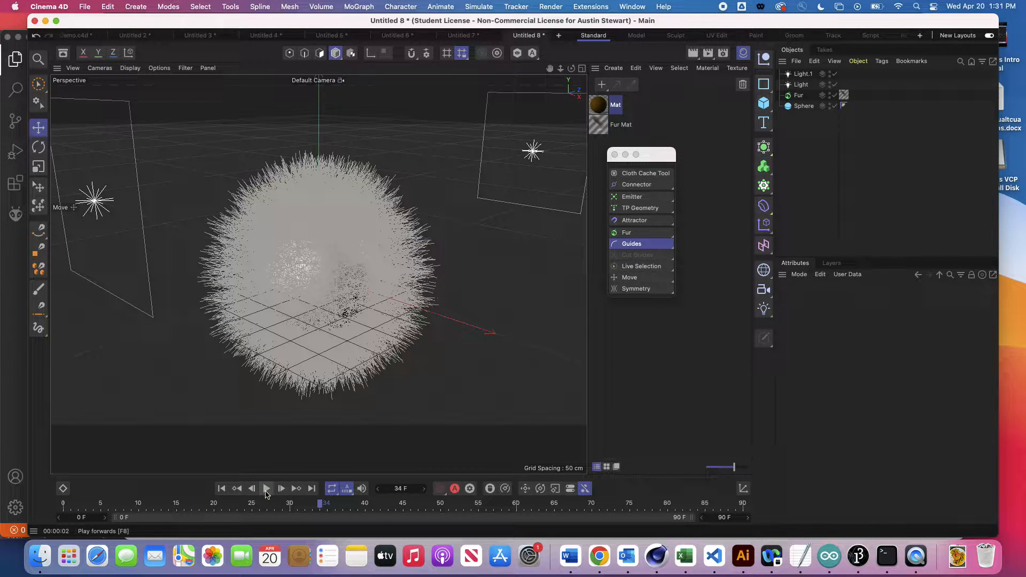
click(222, 488)
click(266, 489)
click(266, 489)
click(222, 489)
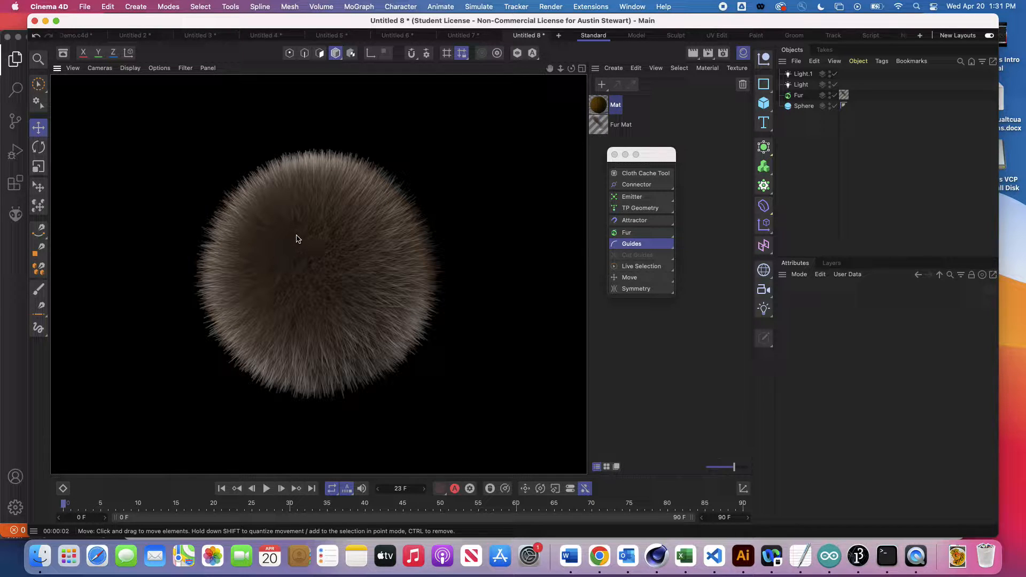
drag(652, 156, 690, 129)
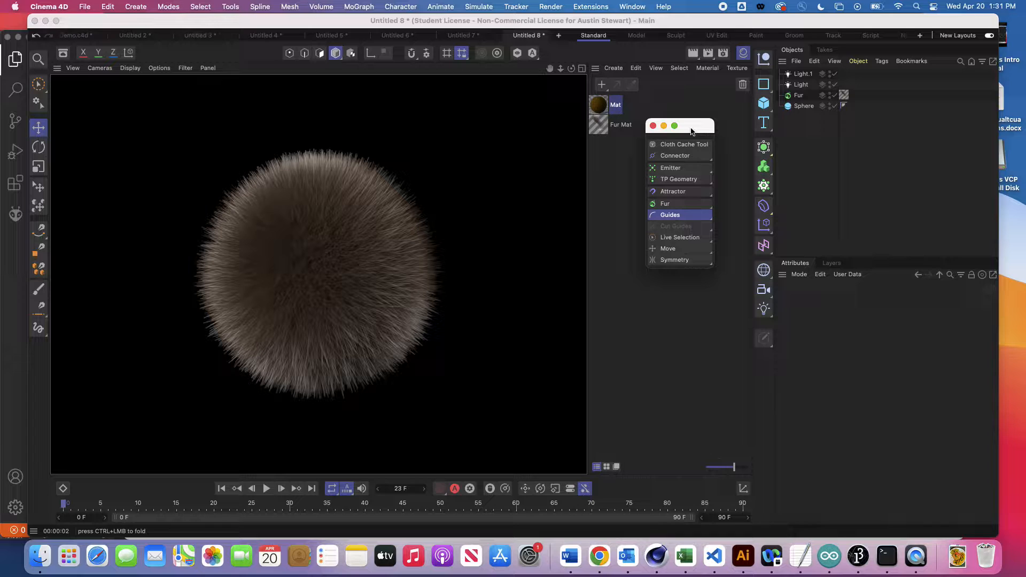
drag(693, 127, 679, 191)
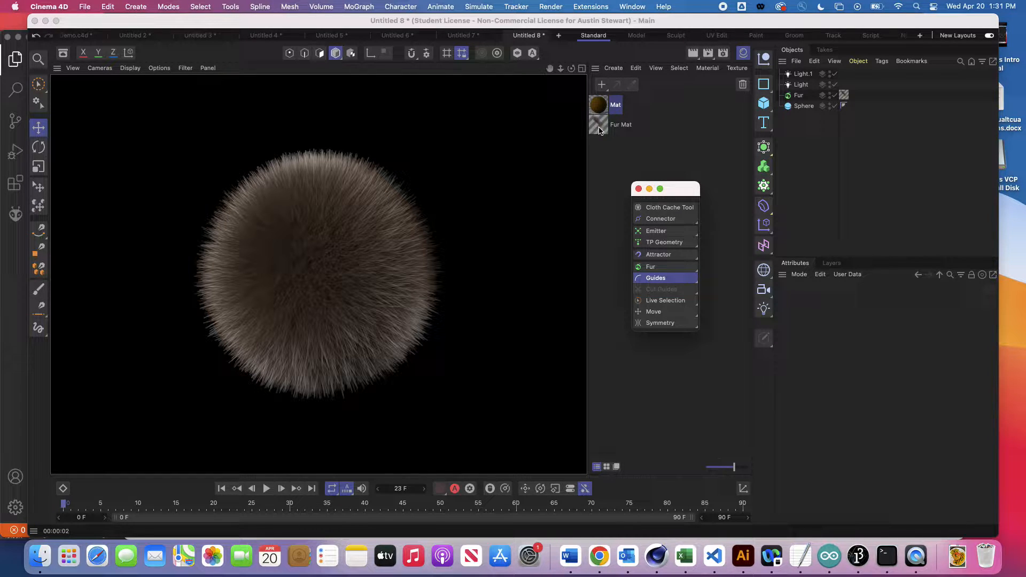
double_click(594, 106)
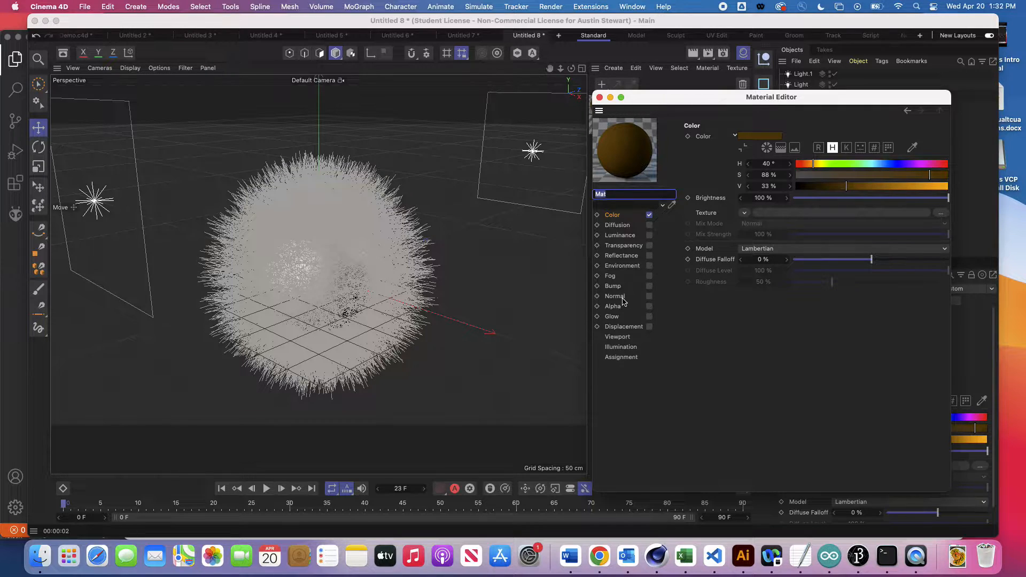
click(599, 97)
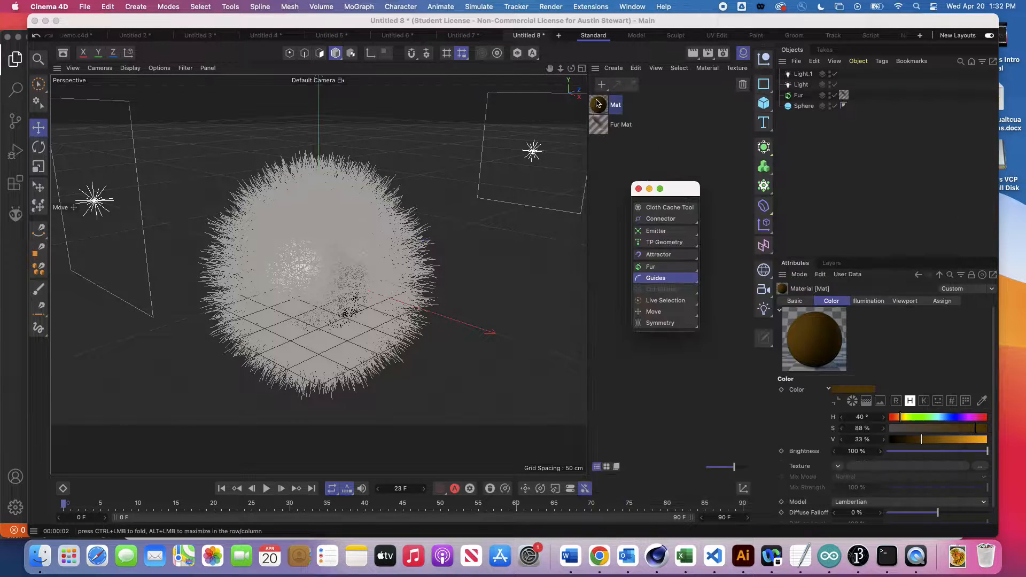
- Set the starting knot of Fur Mat's color gradient to turquoise with H 178°, S 40 %, V 88 %
double_click(602, 124)
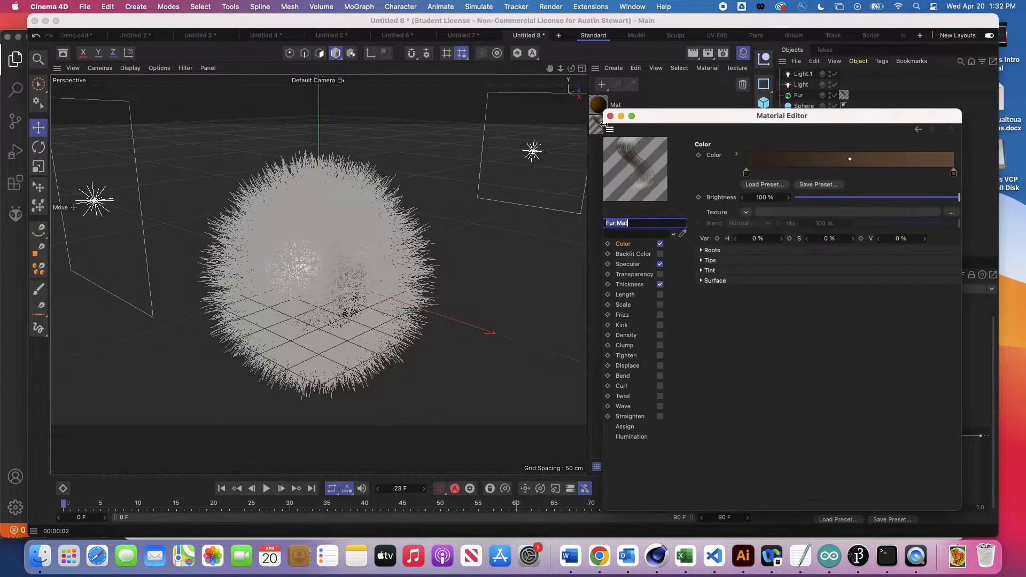
drag(715, 114, 583, 64)
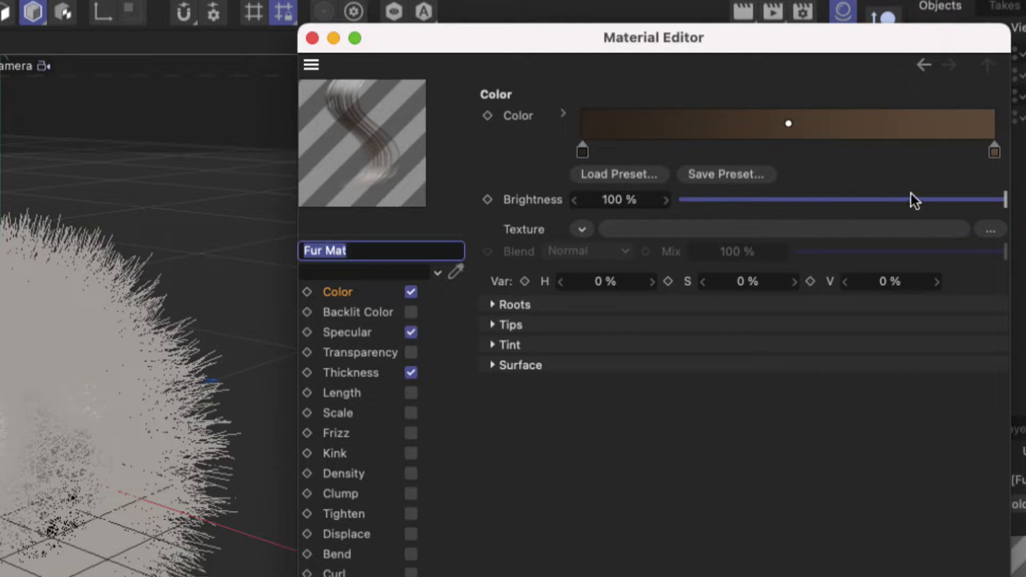
double_click(583, 152)
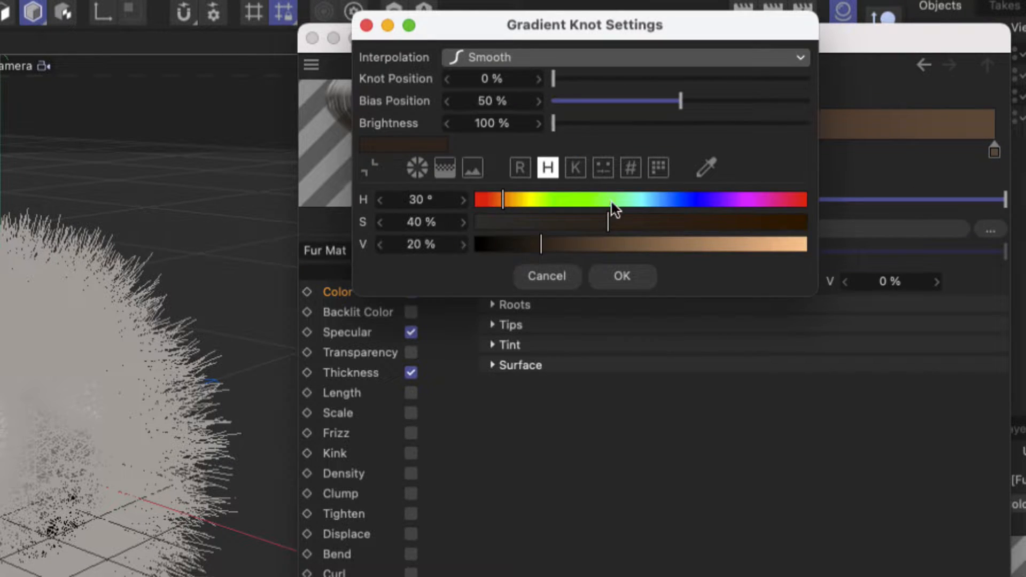
click(638, 200)
click(768, 246)
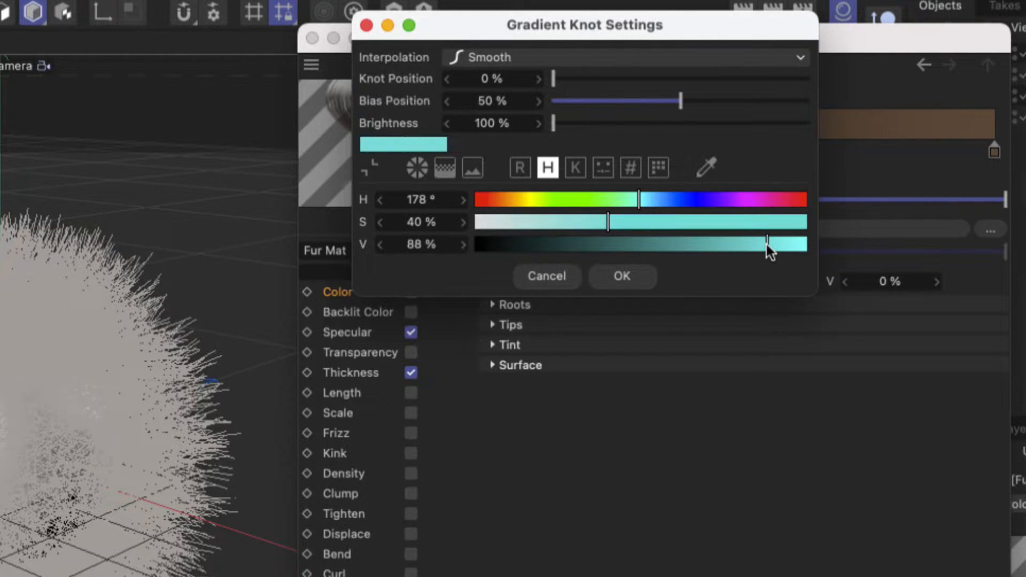
click(621, 276)
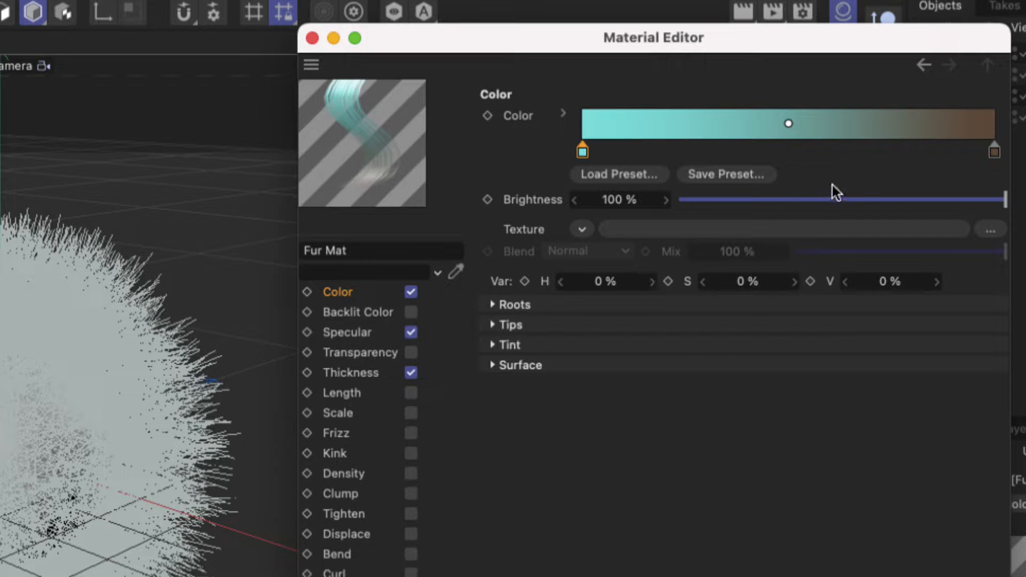
- Set the end knot of Fur Mat's color gradient to purple with H 291°, S 85 %, V 75 %
double_click(993, 153)
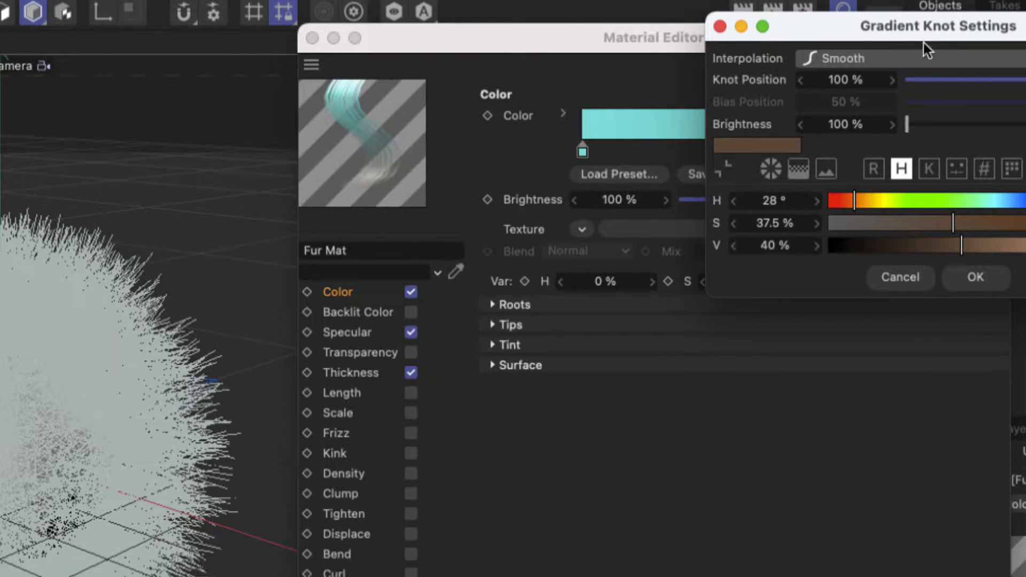
drag(919, 25, 543, 93)
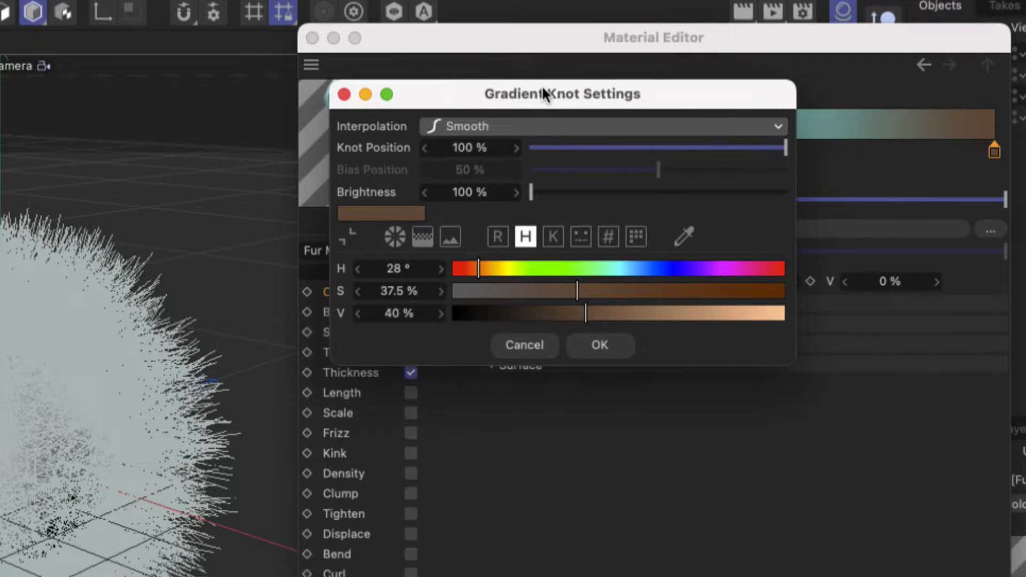
click(720, 270)
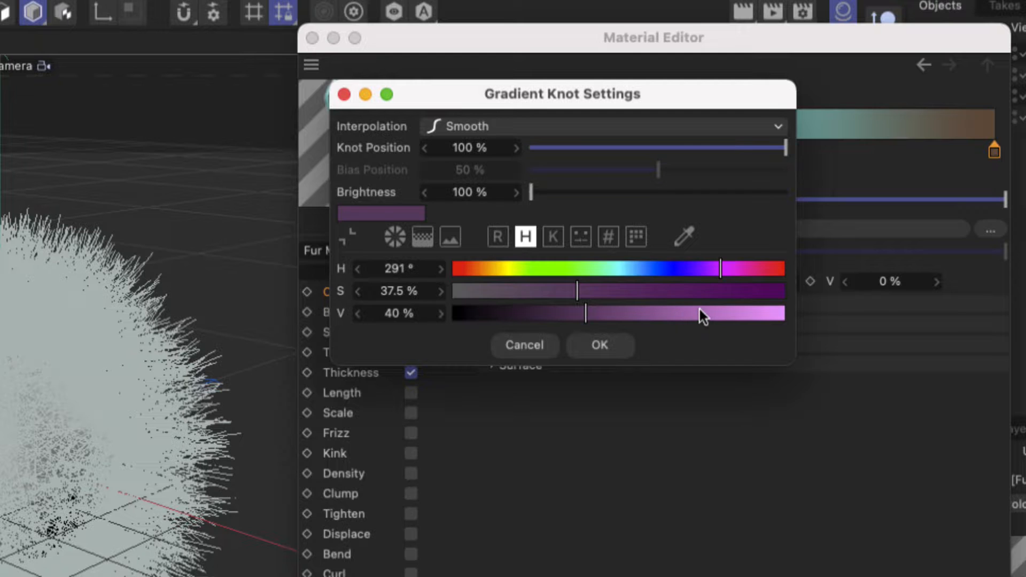
click(700, 313)
click(734, 291)
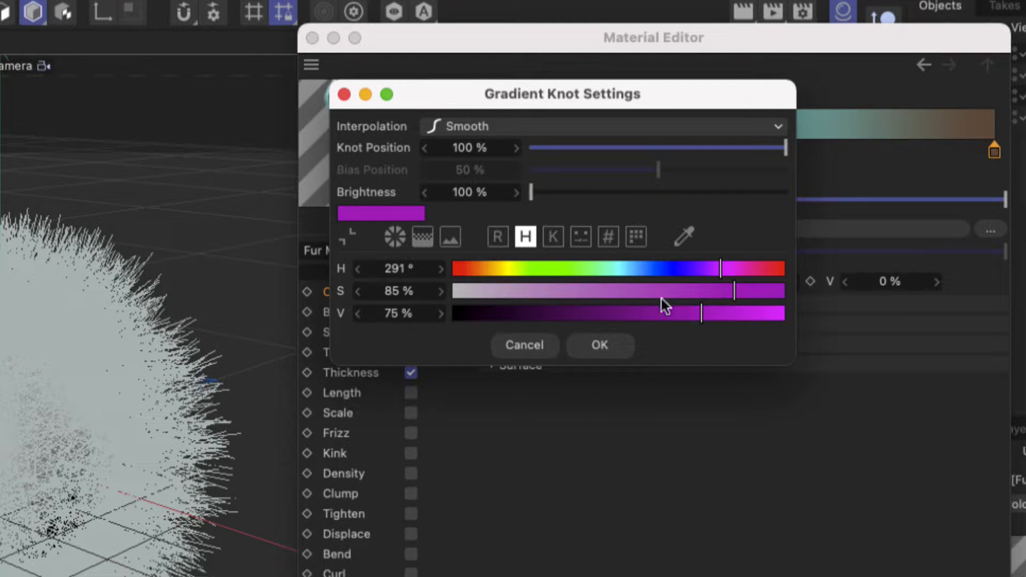
click(600, 346)
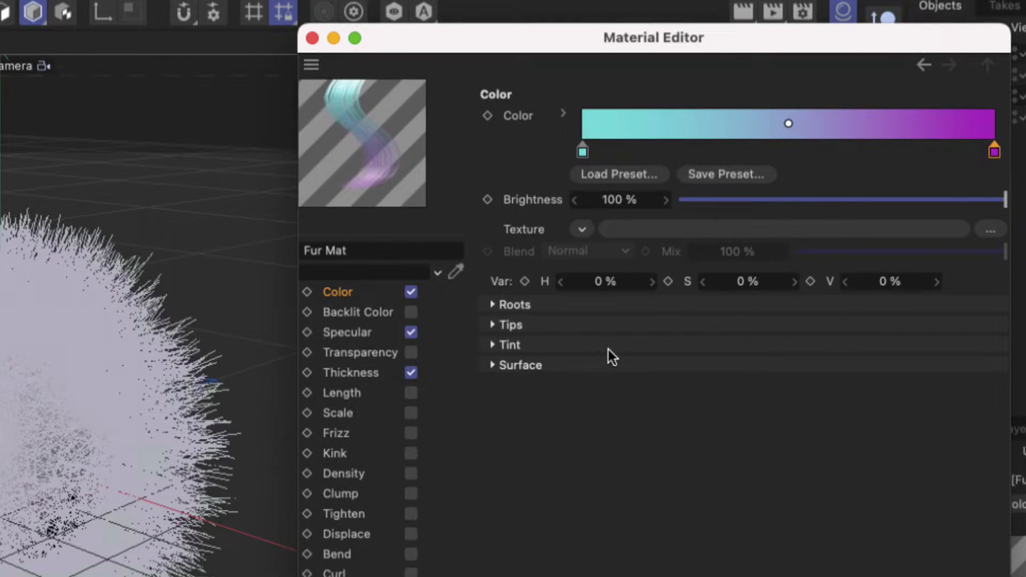
- Render the turquoise-to-purple fur sphere both from a distance and close up to examine its color
click(191, 348)
scroll(189, 345, down, 10)
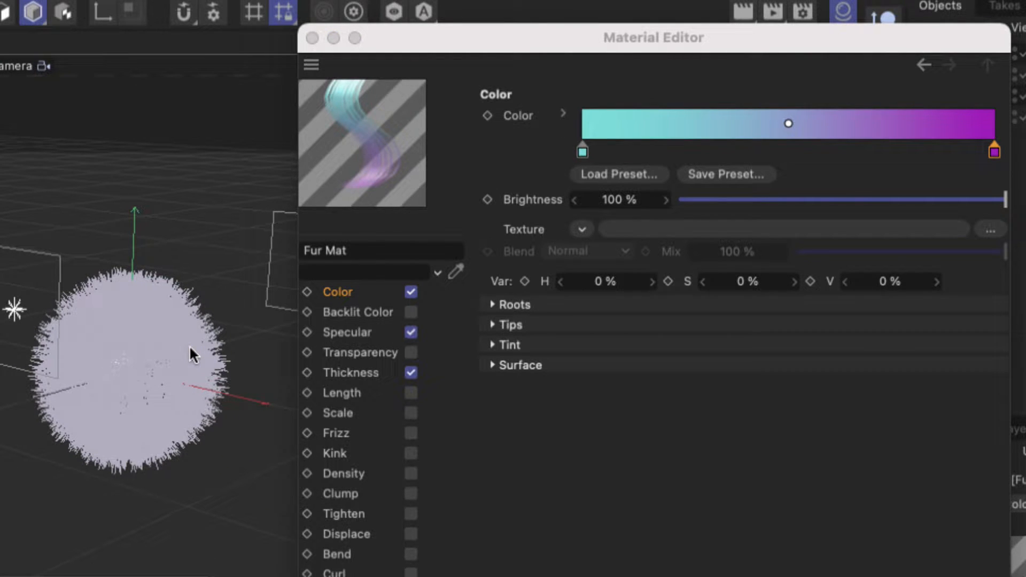
key(super+r)
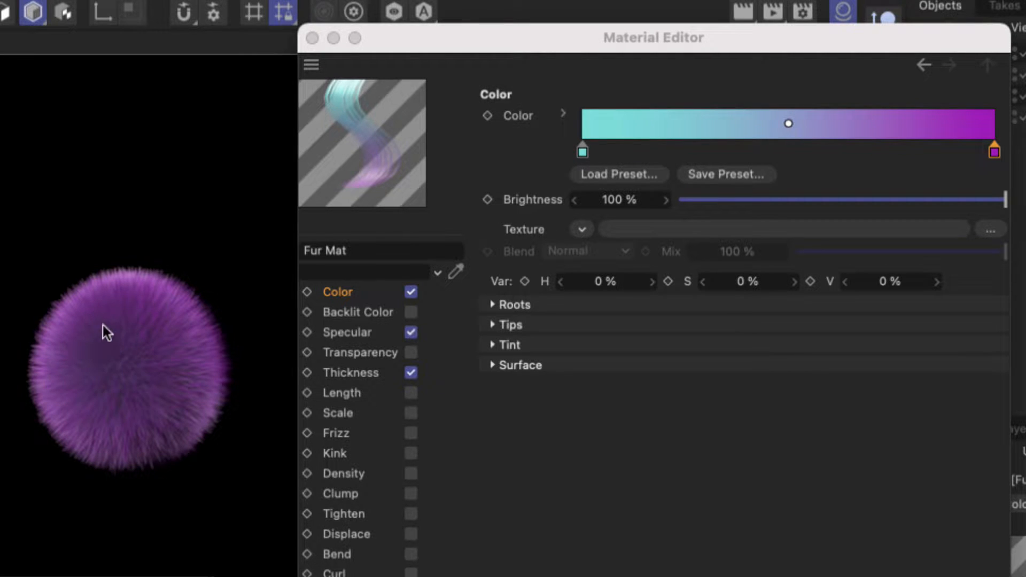
scroll(107, 360, up, 5)
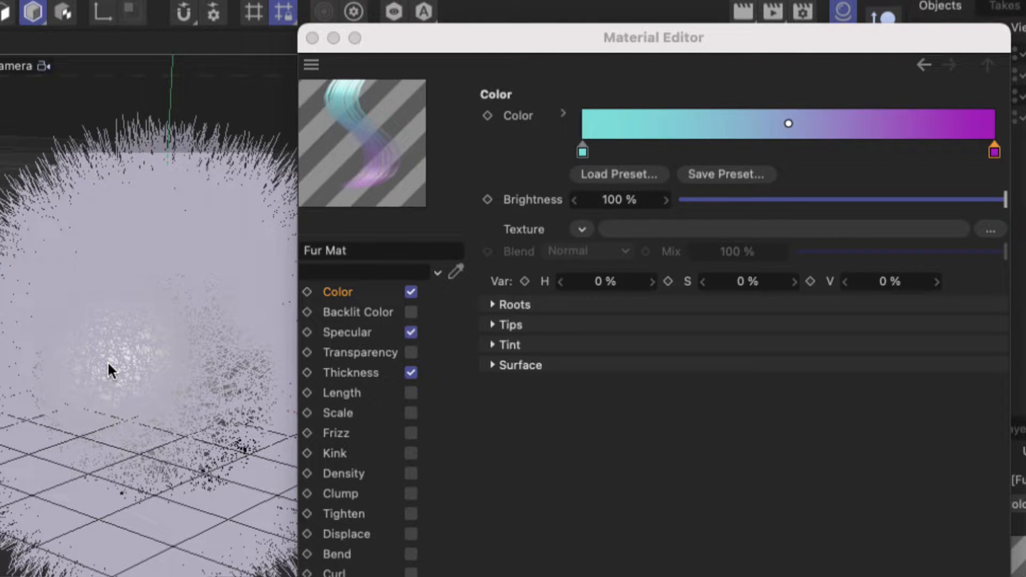
key(super+r)
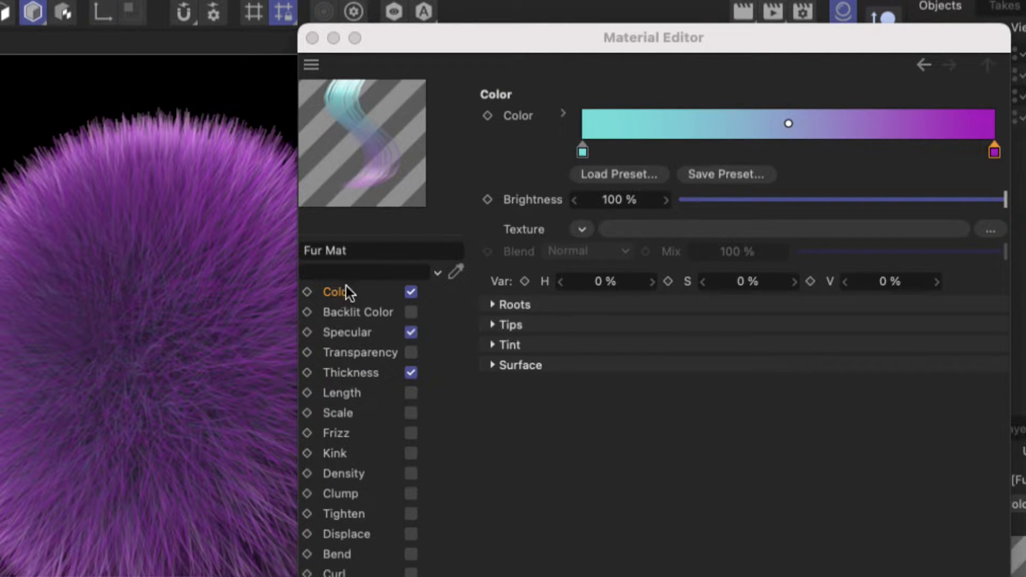
- Set Fur Mat's primary specular strength to 100 % and render the sphere
click(351, 333)
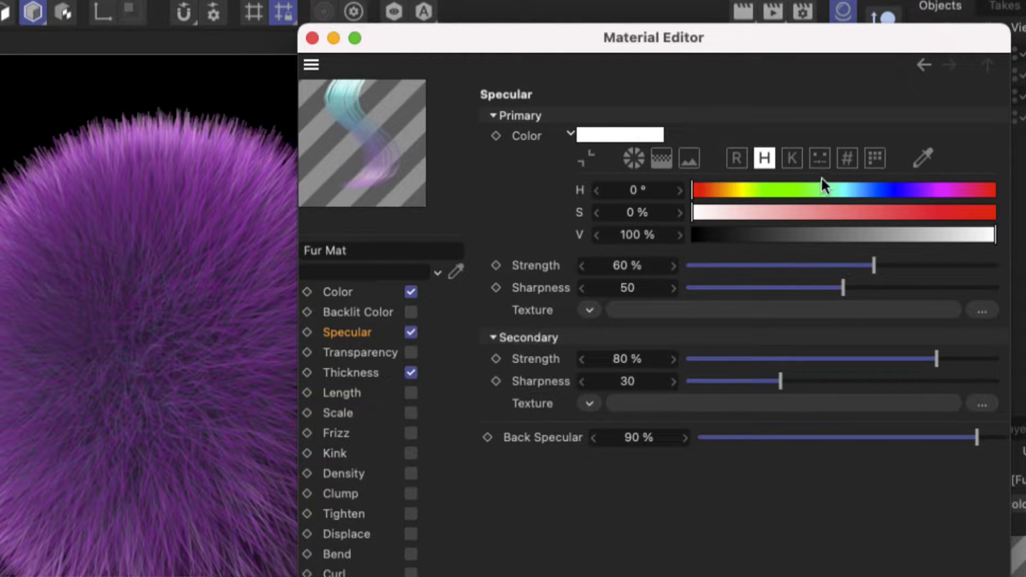
drag(775, 34, 637, 34)
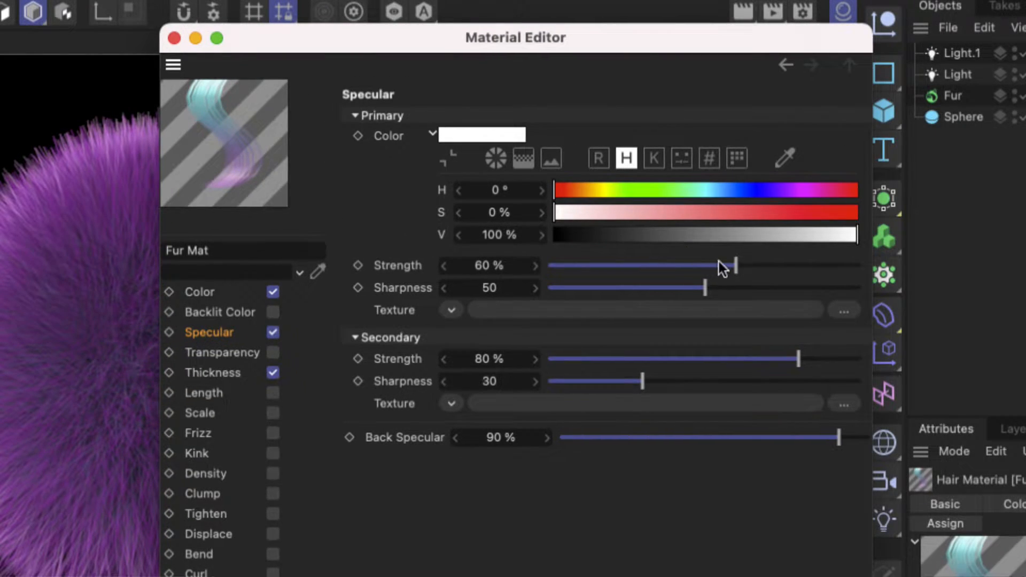
drag(735, 265, 865, 265)
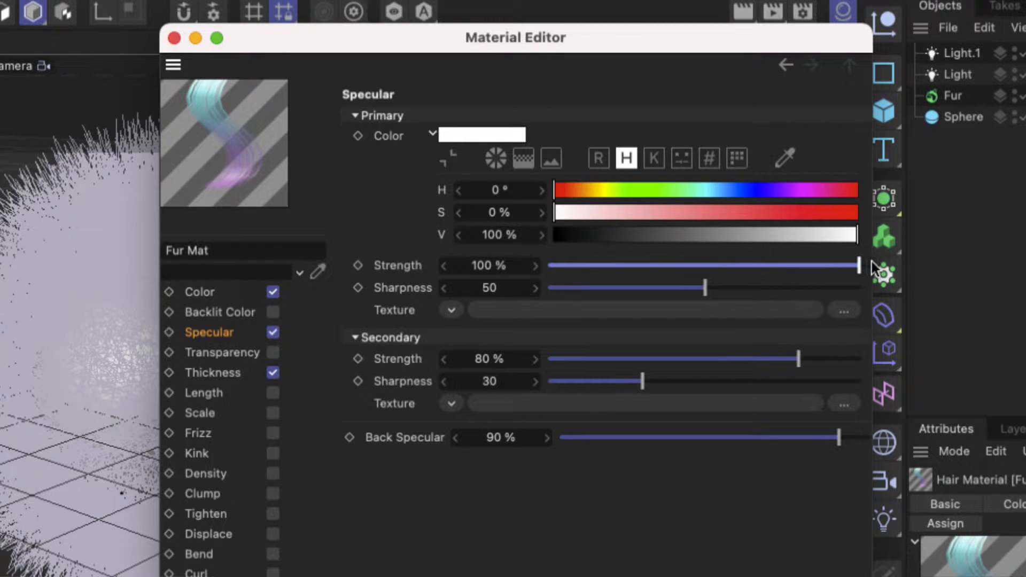
drag(496, 31, 829, 81)
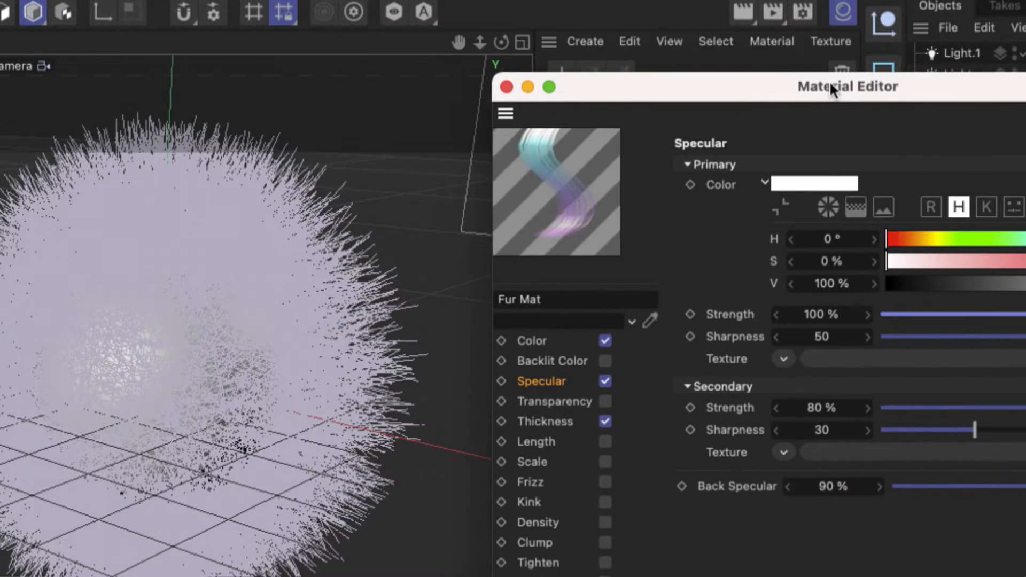
click(259, 278)
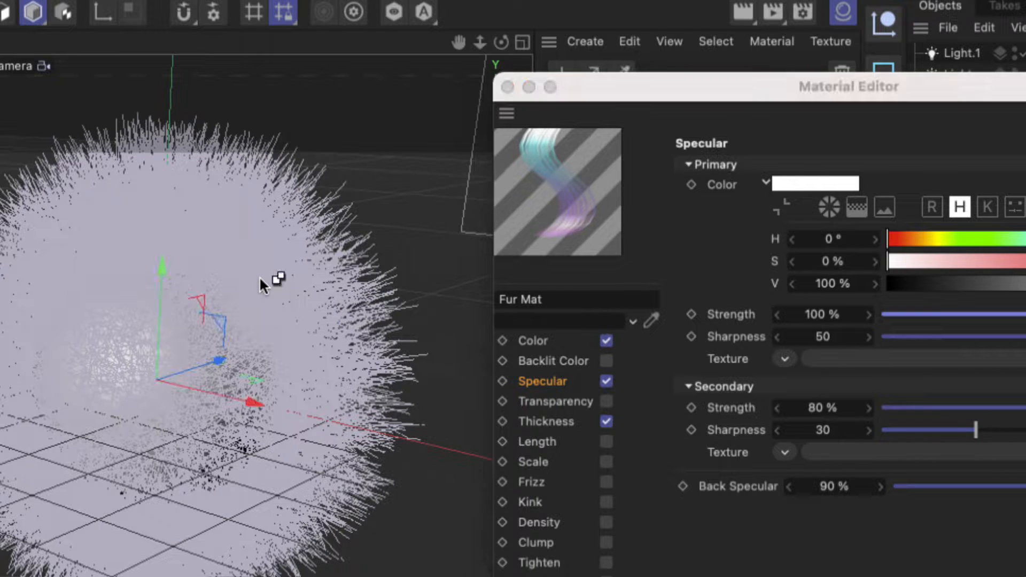
key(super+r)
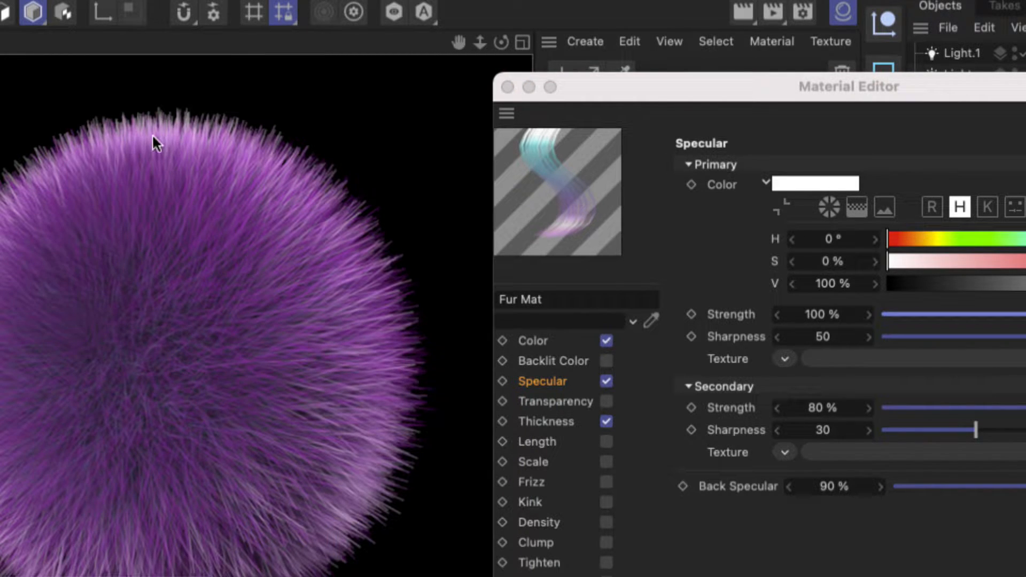
- Shift the area light on the sphere's left side along the X axis until it lines up with the sphere, and render the view
scroll(138, 189, down, 6)
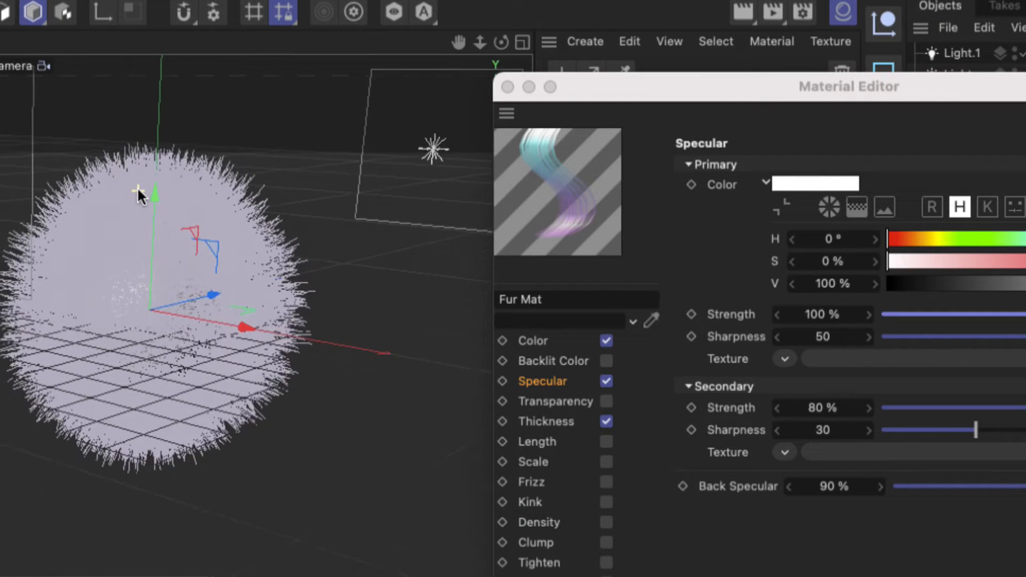
mouse_move(138, 189)
alt+middle_down()
mouse_move(225, 223)
mouse_move(136, 189)
alt+middle_up()
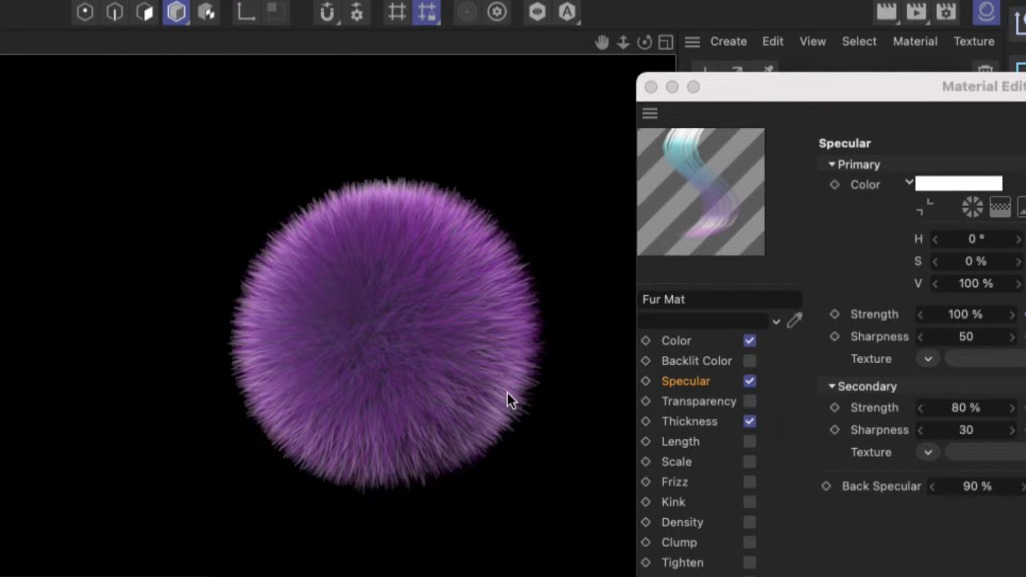
scroll(369, 257, down, 4)
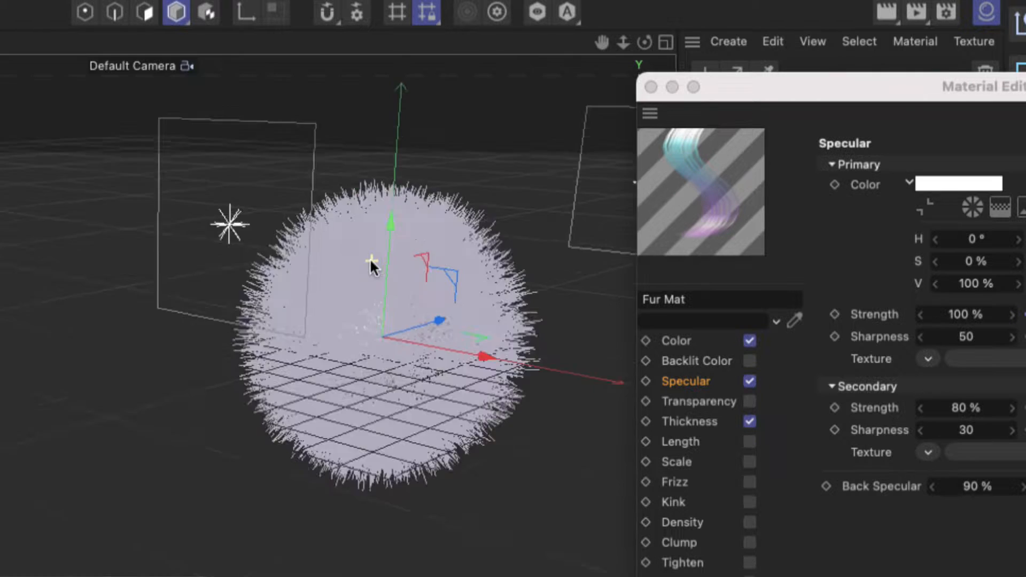
scroll(355, 256, up, 3)
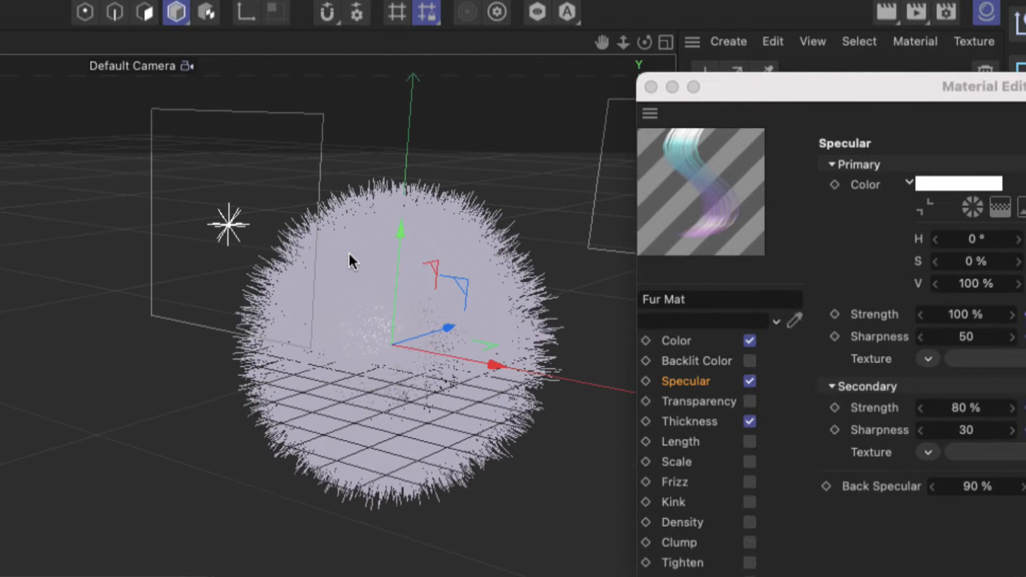
click(227, 223)
drag(317, 235, 490, 264)
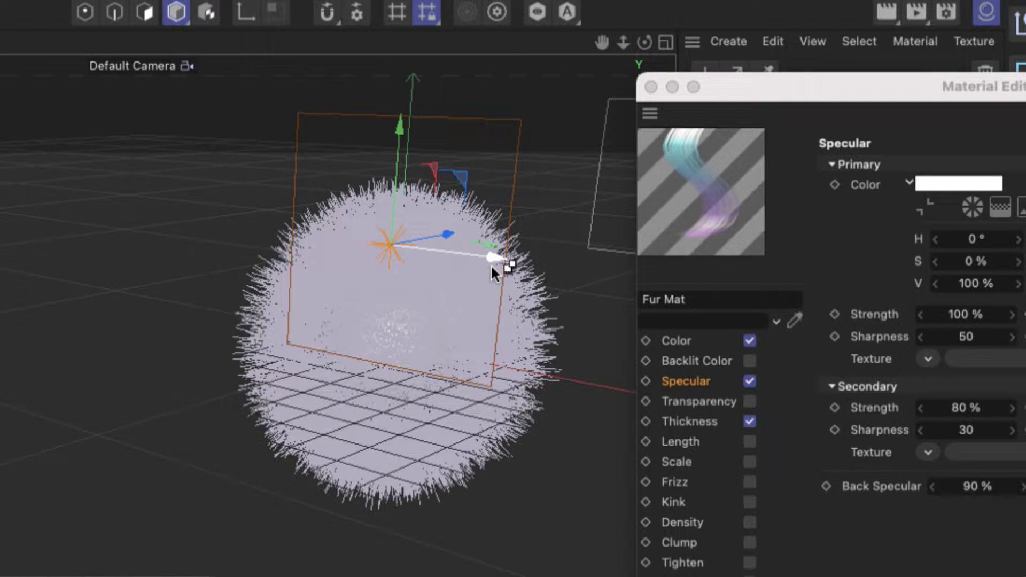
key(super+r)
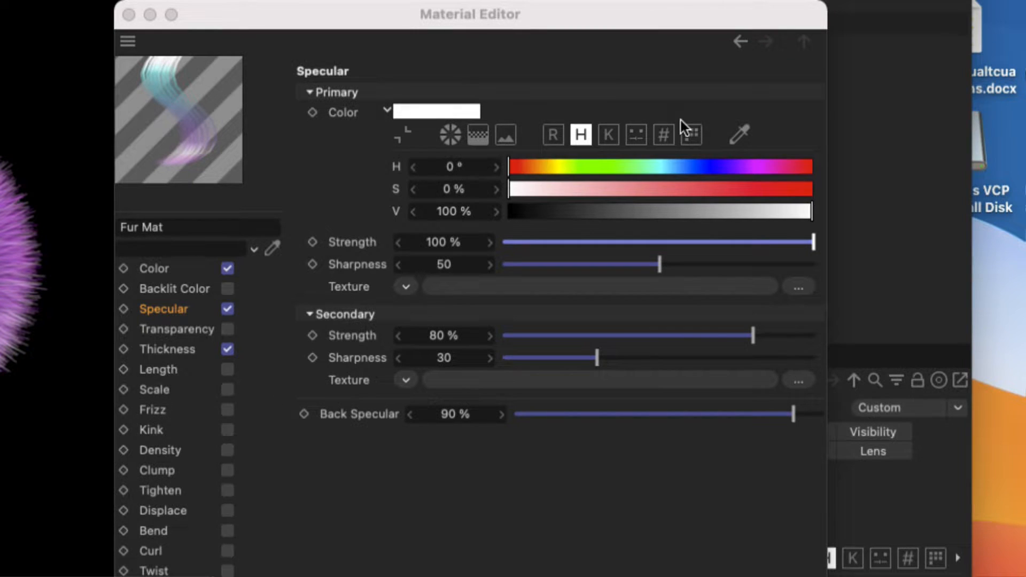
- Set Fur Mat's primary specular color to green with H 98°, S 77 %, V 100 %, and render the sphere
click(590, 166)
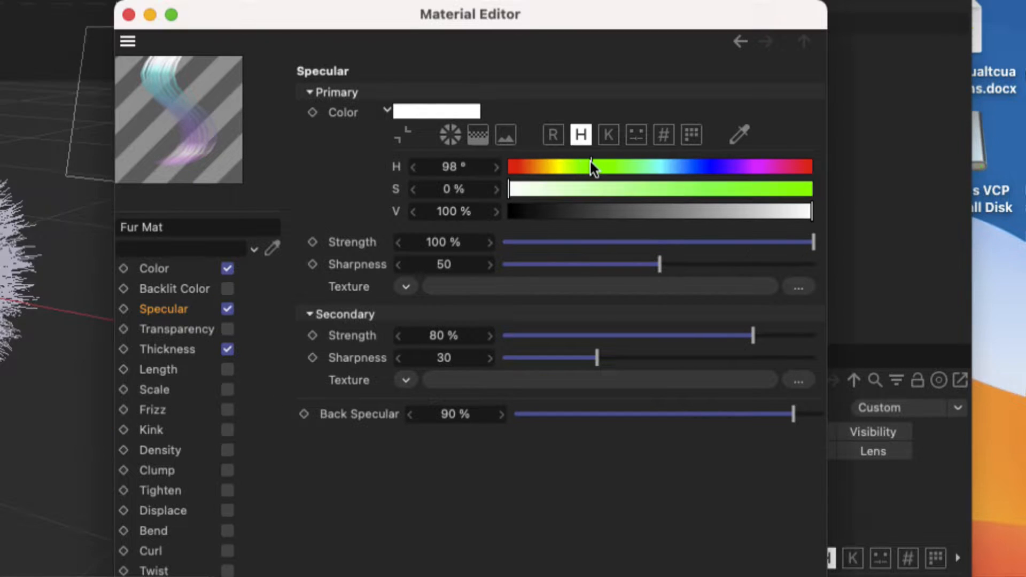
click(739, 188)
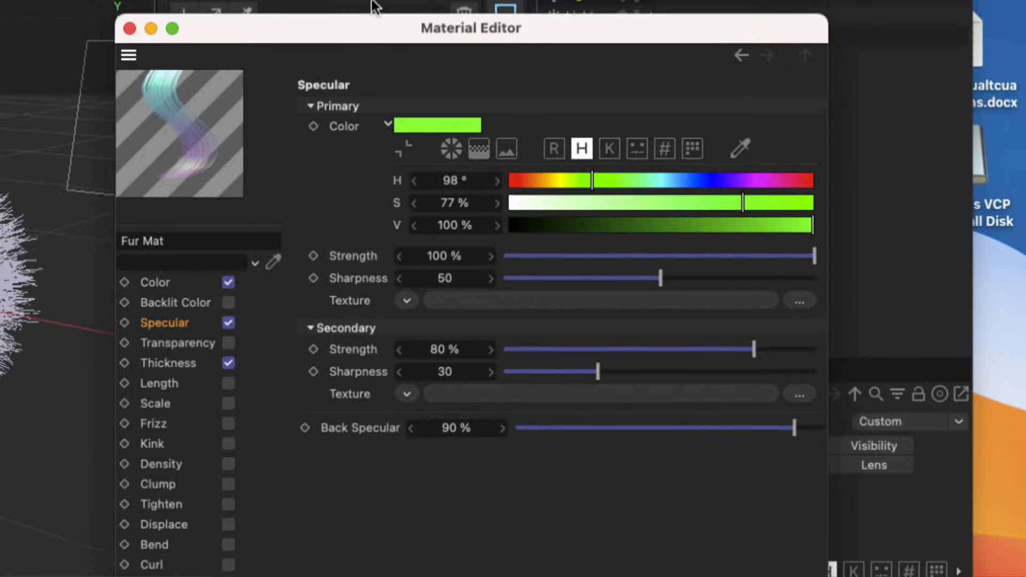
drag(365, 14, 461, 34)
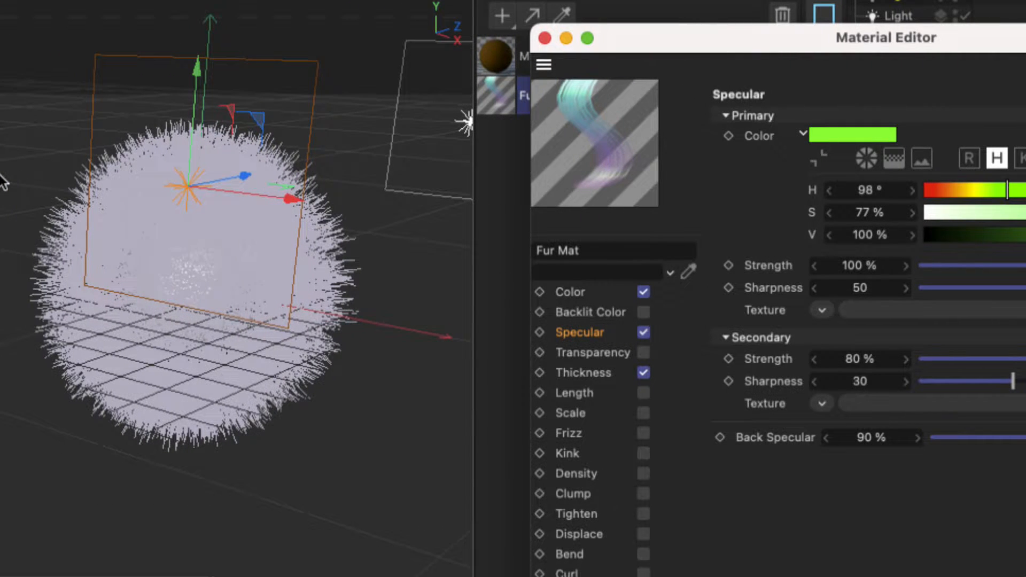
click(2, 182)
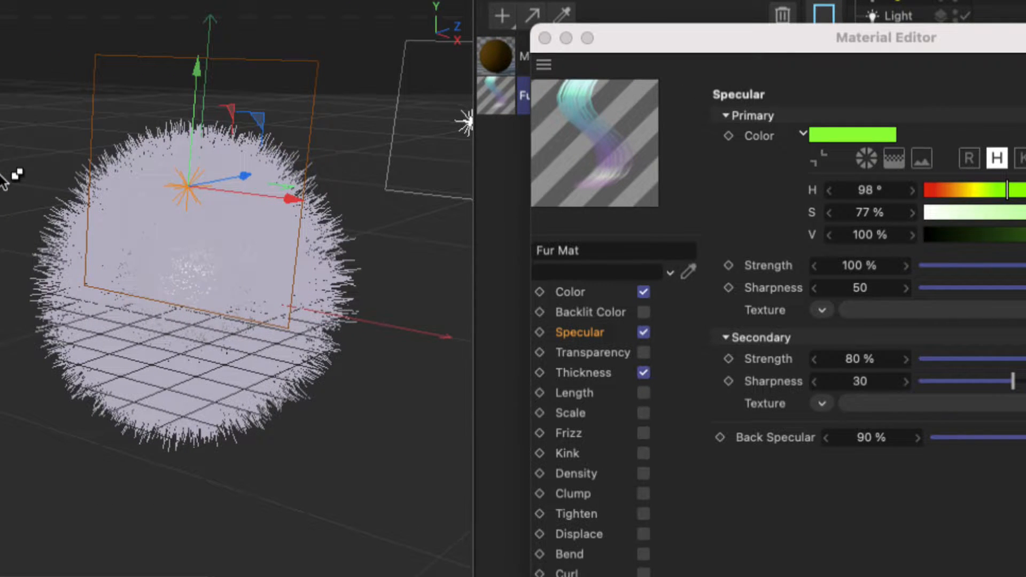
key(ctrl+r)
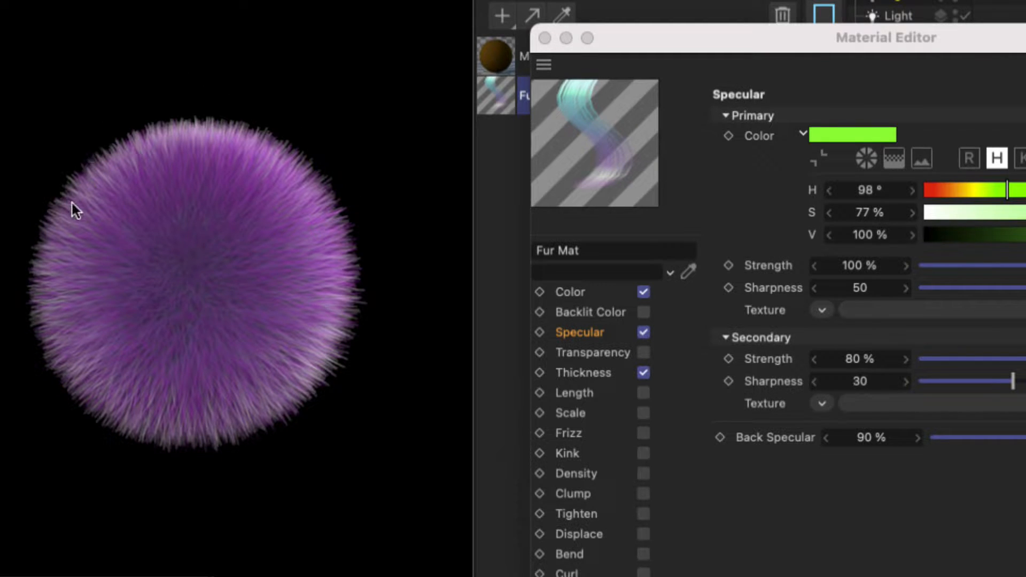
- Enable Fur Mat's Backlit Color and set its gradient's starting knot to orange with H 40°, S 89 %, V 100 %
drag(742, 34, 504, 4)
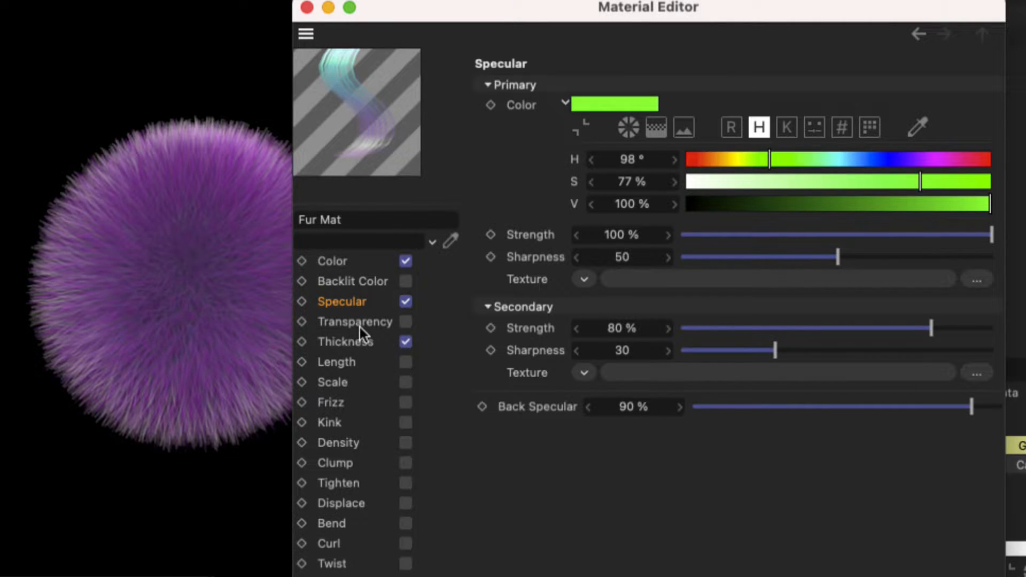
click(345, 280)
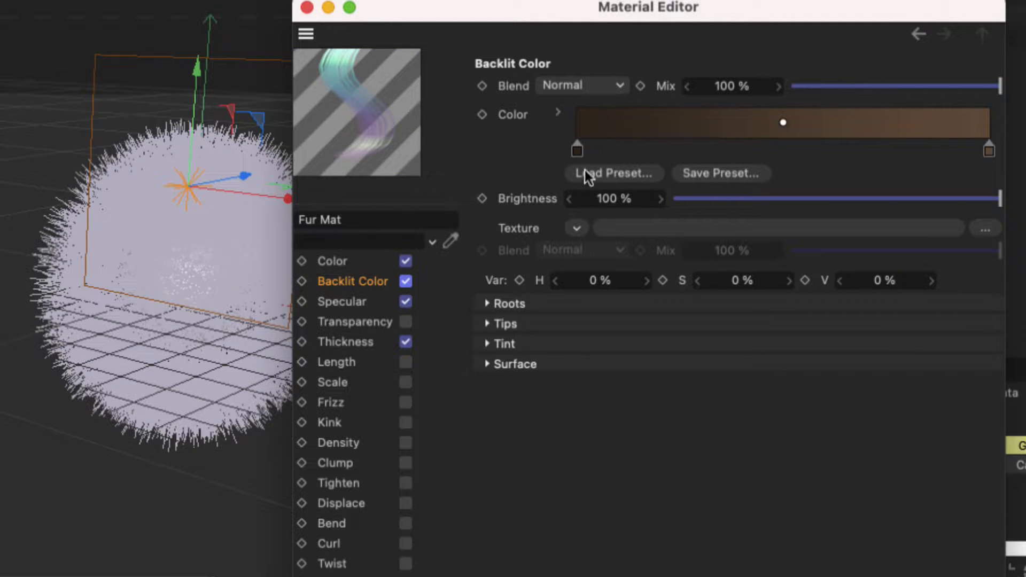
mouse_move(581, 160)
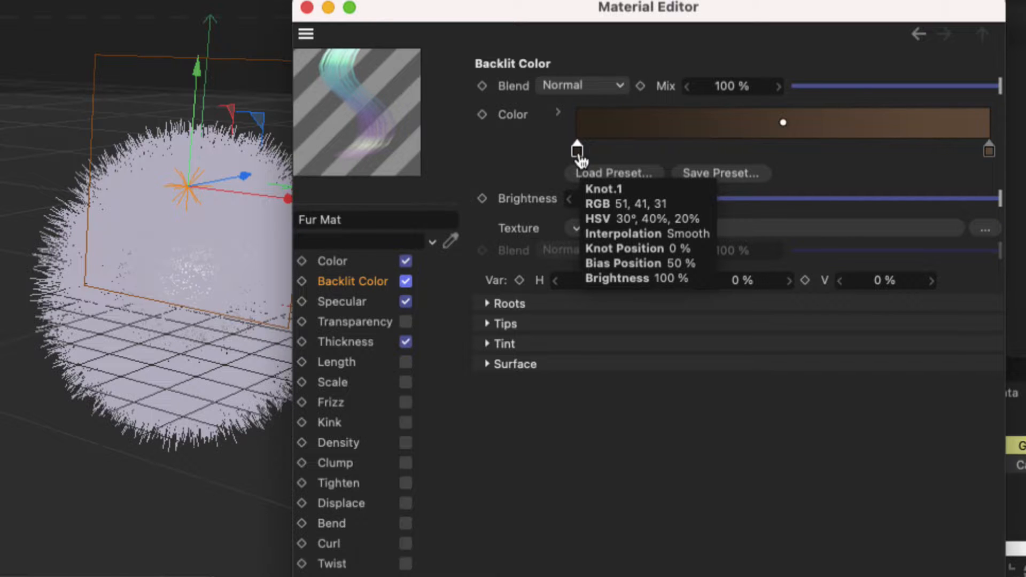
click(580, 158)
double_click(578, 154)
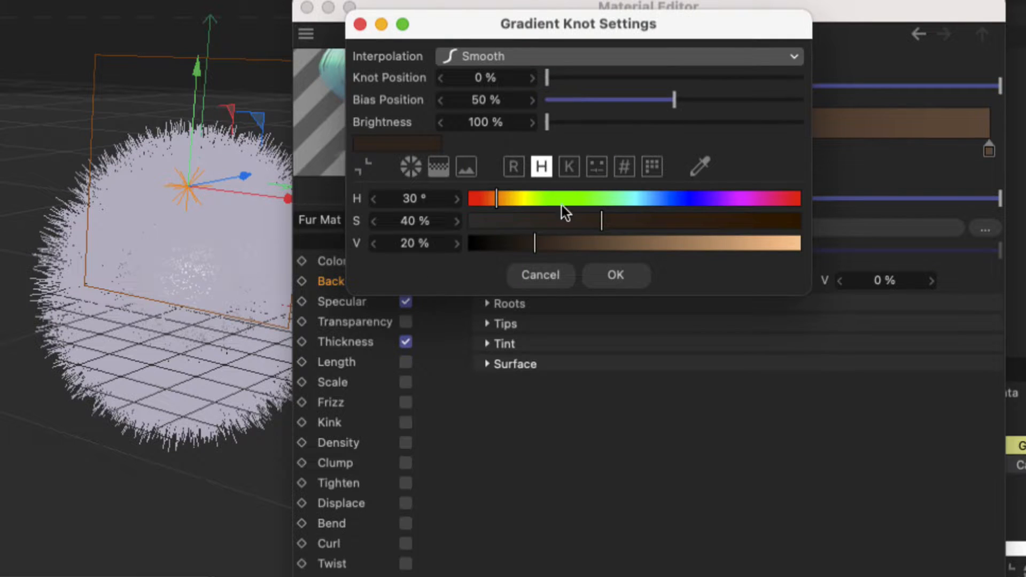
click(512, 198)
drag(676, 218, 760, 239)
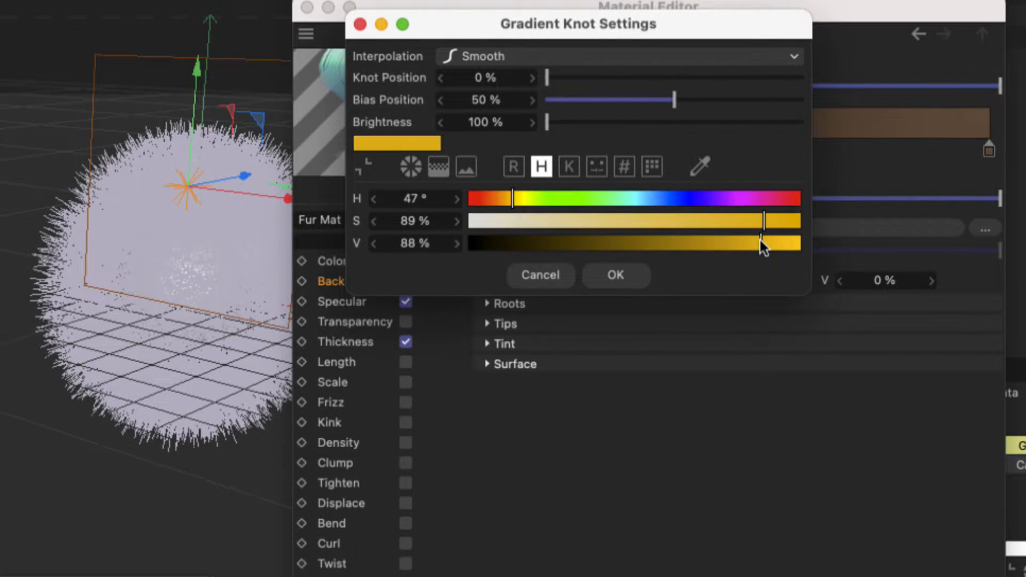
drag(509, 198, 506, 198)
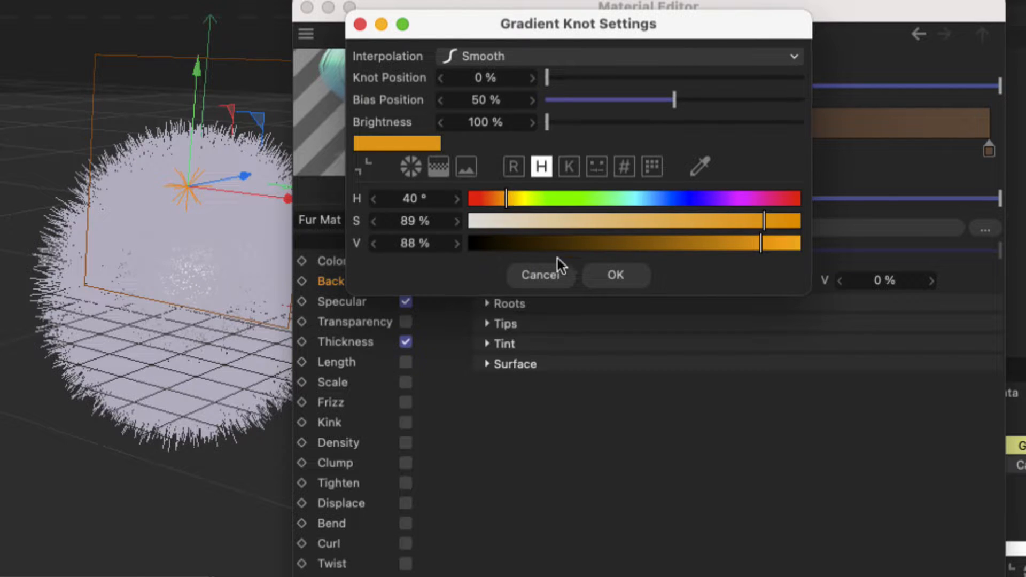
drag(747, 240, 806, 251)
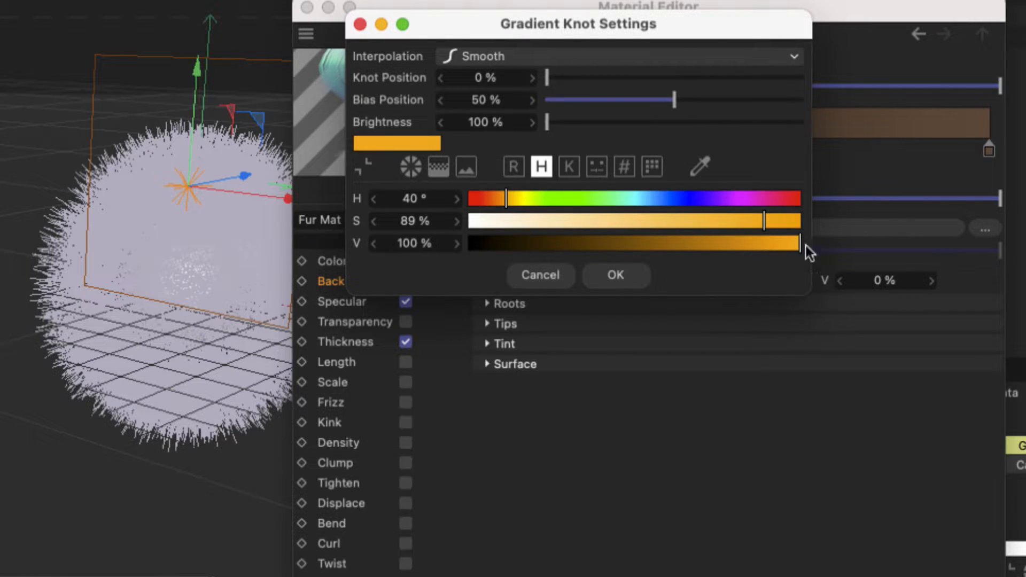
click(618, 276)
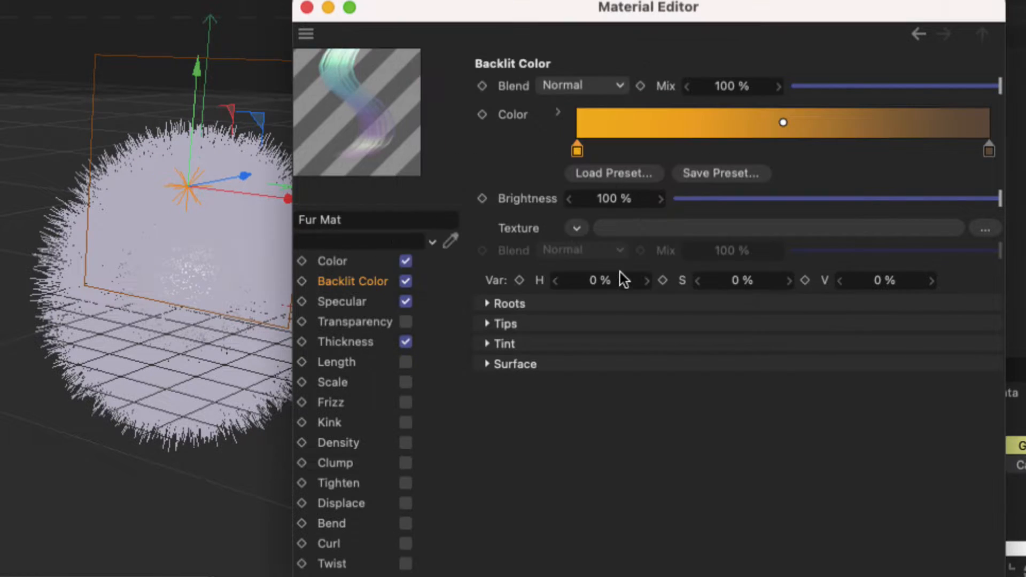
- Set the end knot of Fur Mat's Backlit Color gradient to a bright, saturated yellow with H 63°
double_click(987, 153)
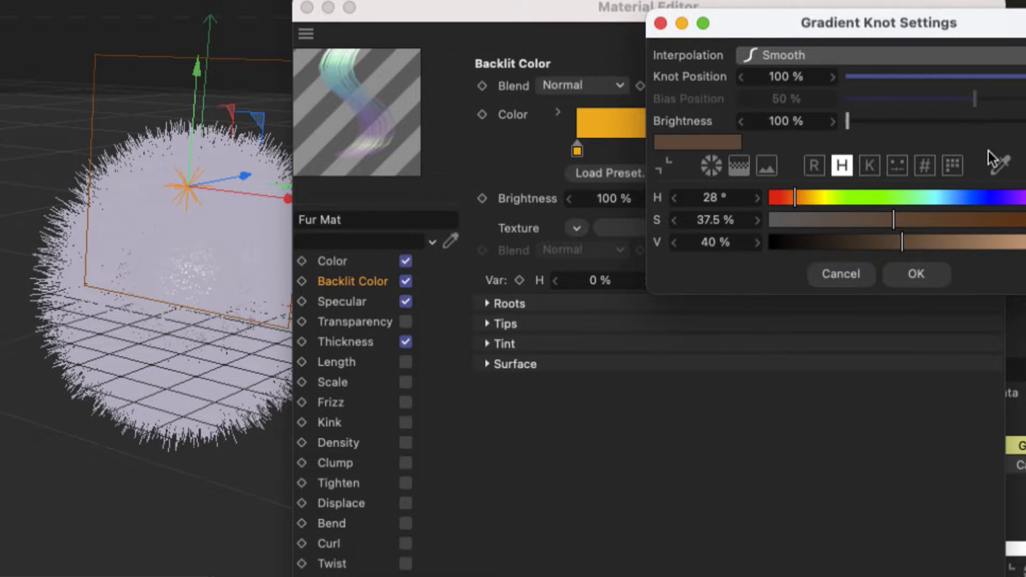
click(828, 196)
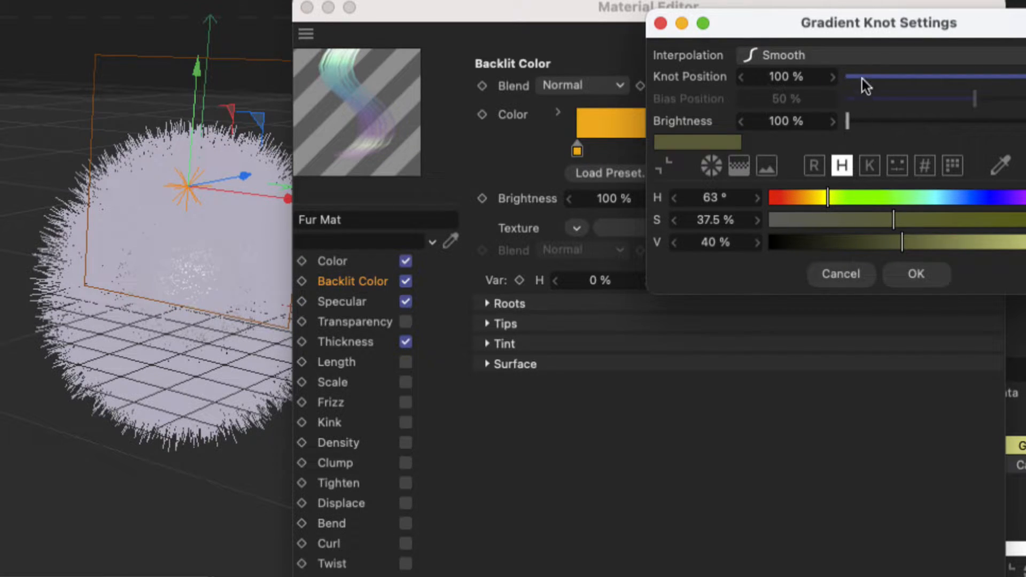
drag(873, 33, 590, 86)
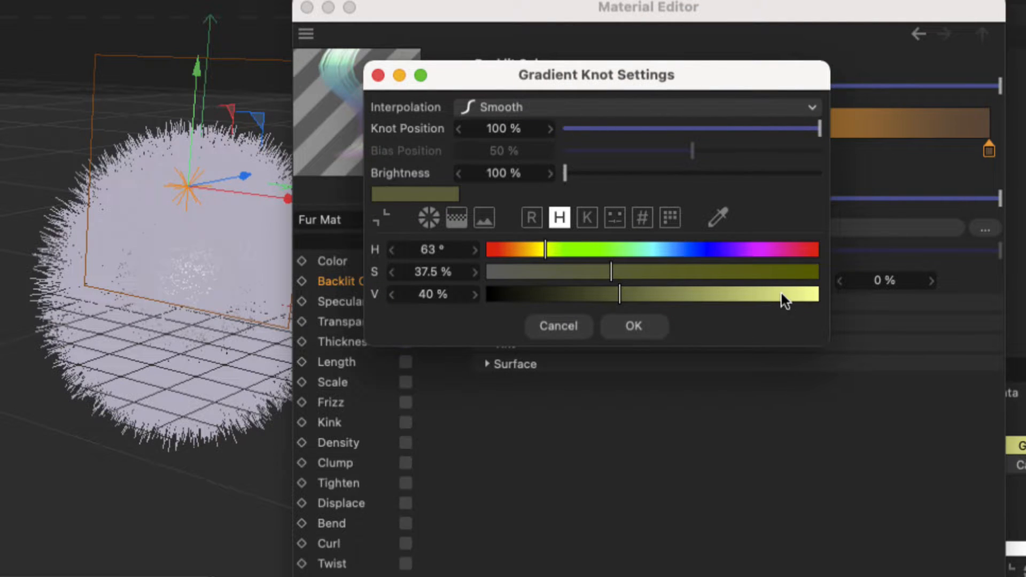
drag(784, 300, 857, 300)
drag(723, 278, 803, 284)
click(650, 321)
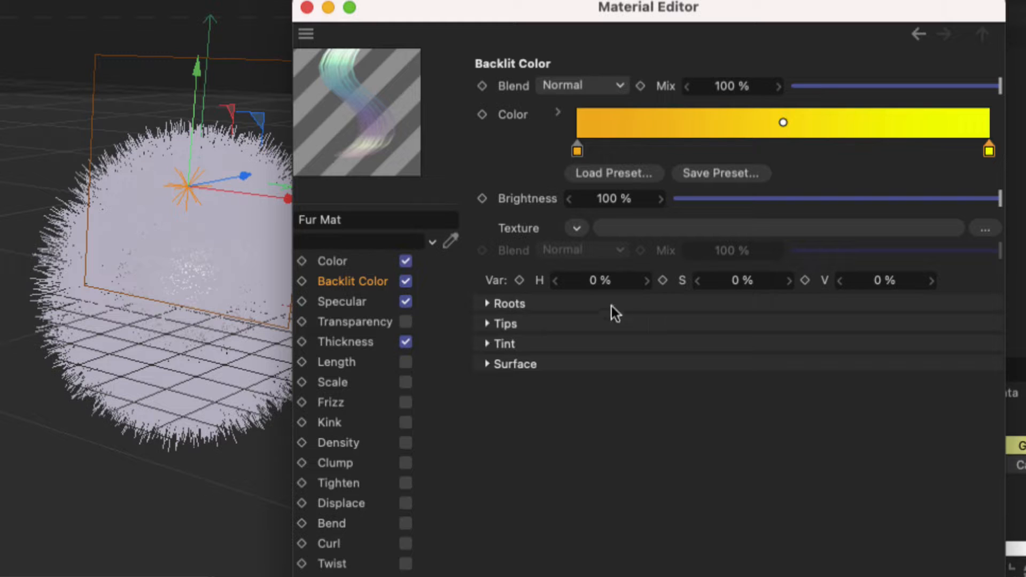
- Move Light.1 along its Z axis to a spot behind the fur sphere and render the backlit fur
click(226, 370)
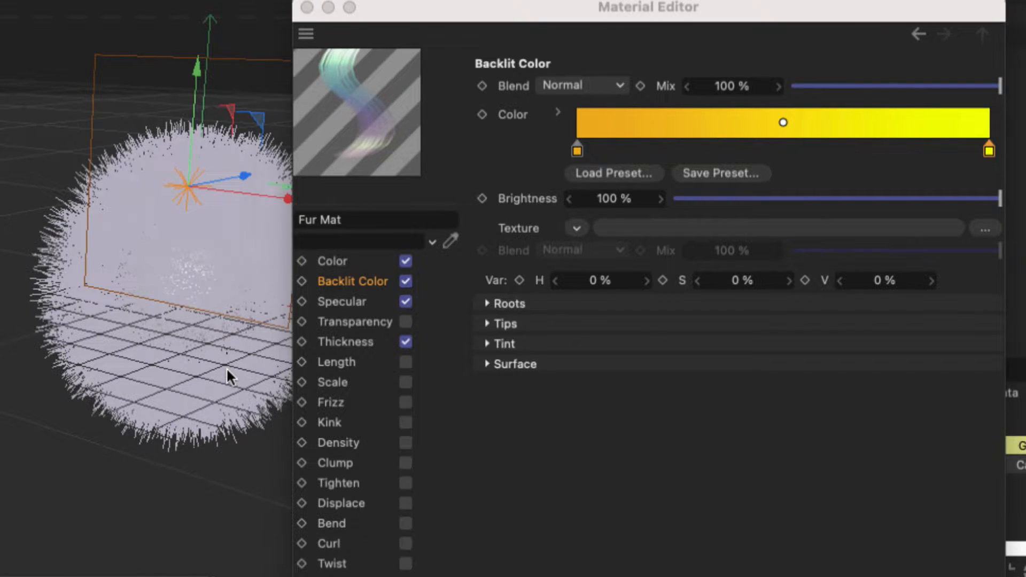
scroll(226, 370, down, 5)
scroll(227, 370, down, 2)
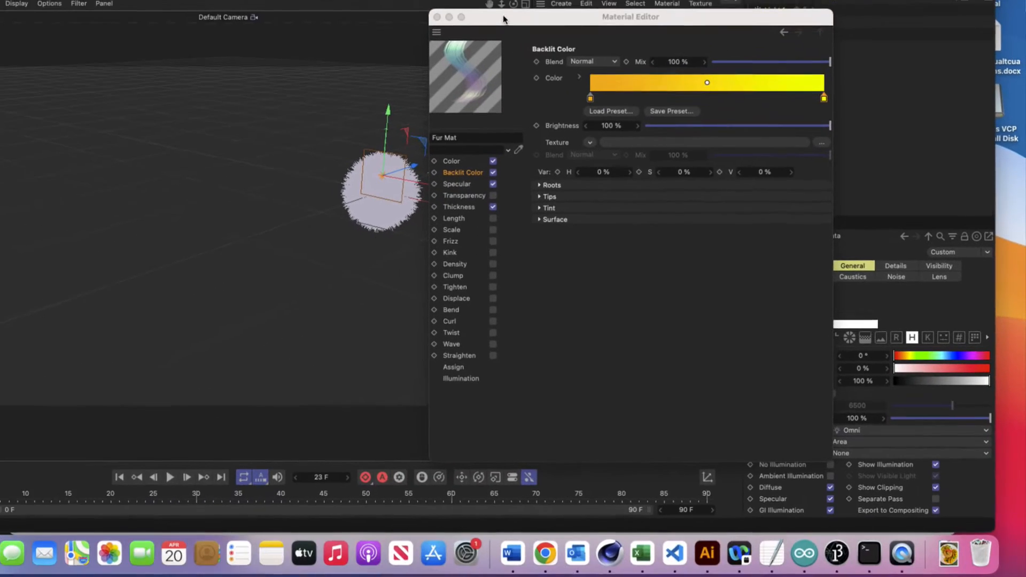
click(512, 13)
drag(562, 31, 705, 82)
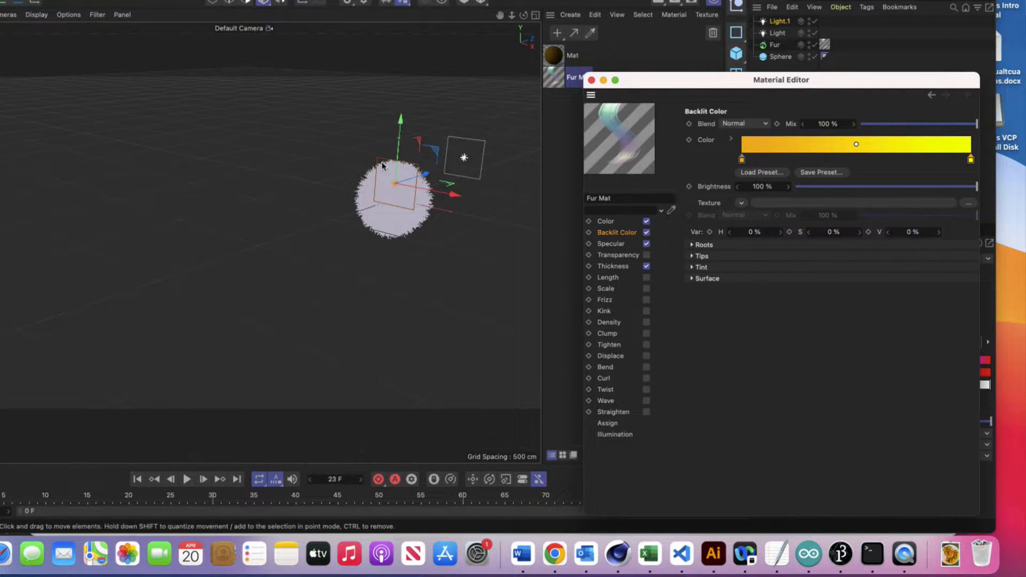
click(382, 184)
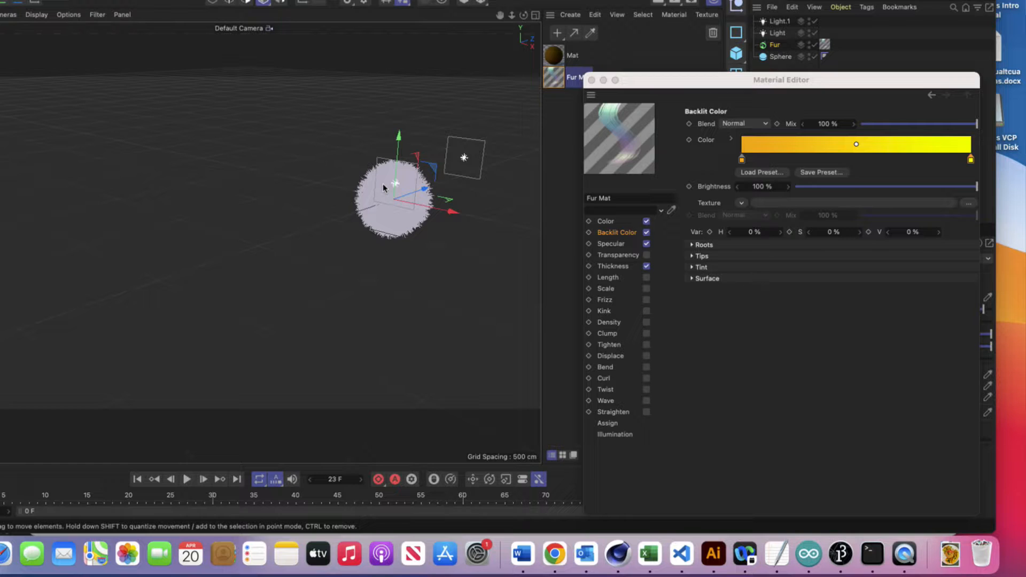
scroll(382, 184, up, 10)
scroll(382, 184, down, 5)
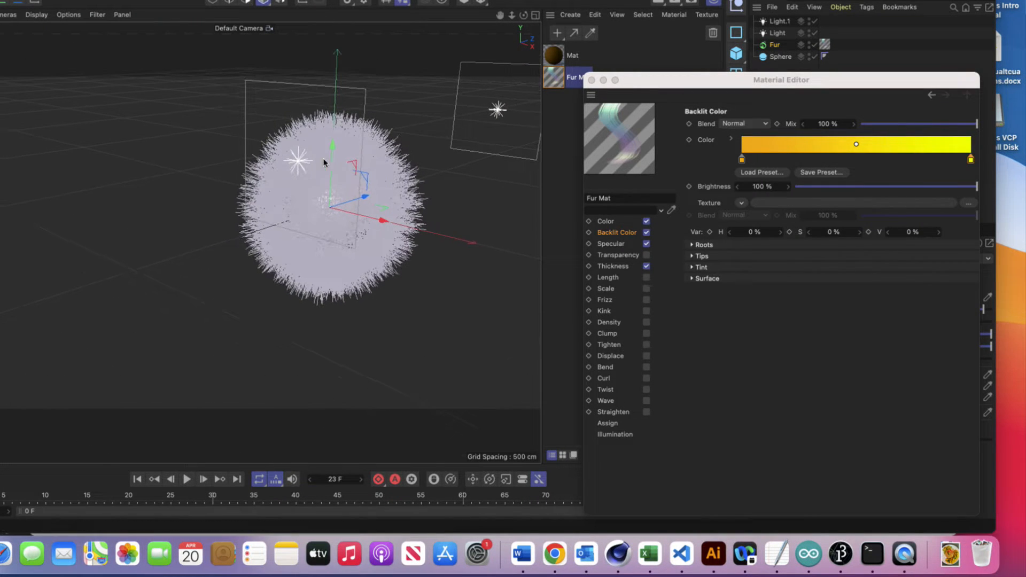
click(297, 161)
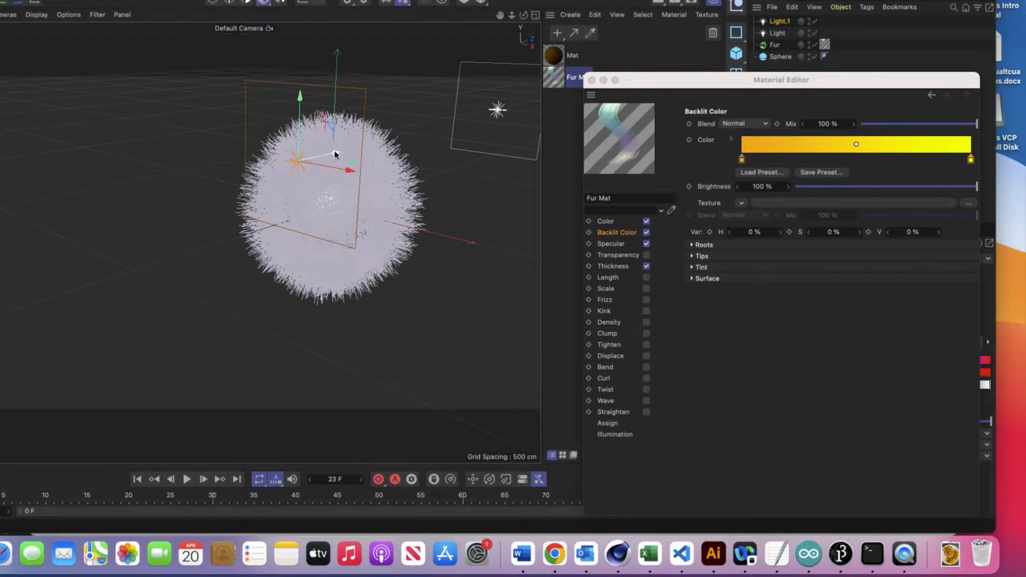
drag(337, 154, 307, 116)
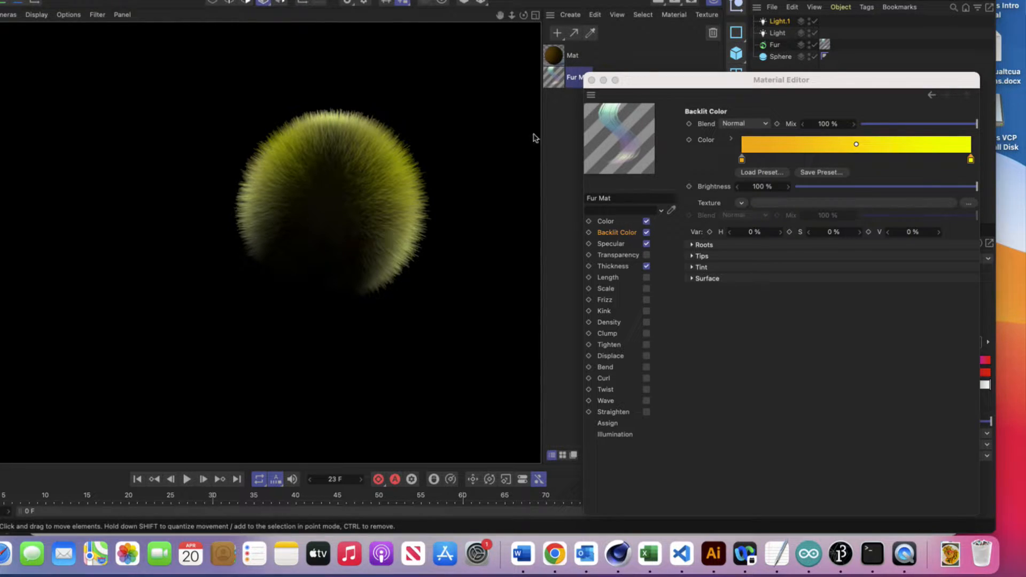
- Bring Light.1 back along its Z axis to the front of the fur sphere and render the view
click(326, 231)
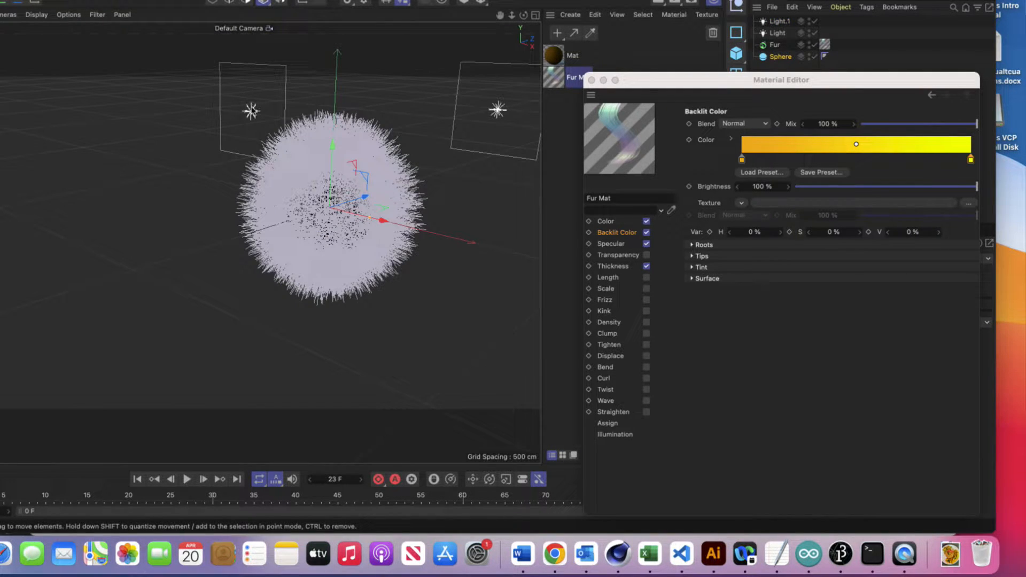
click(251, 109)
drag(297, 107, 319, 266)
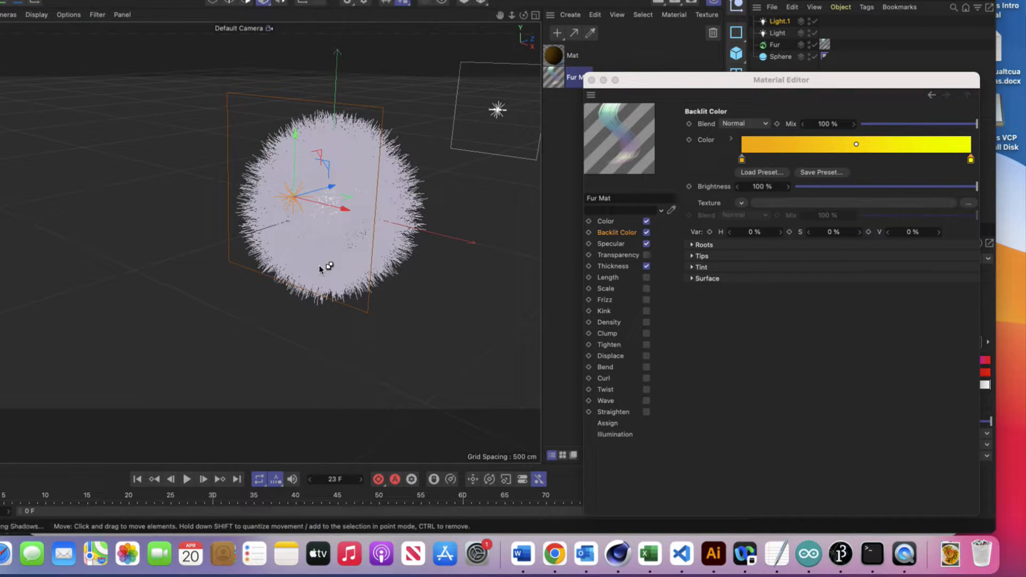
key(super+r)
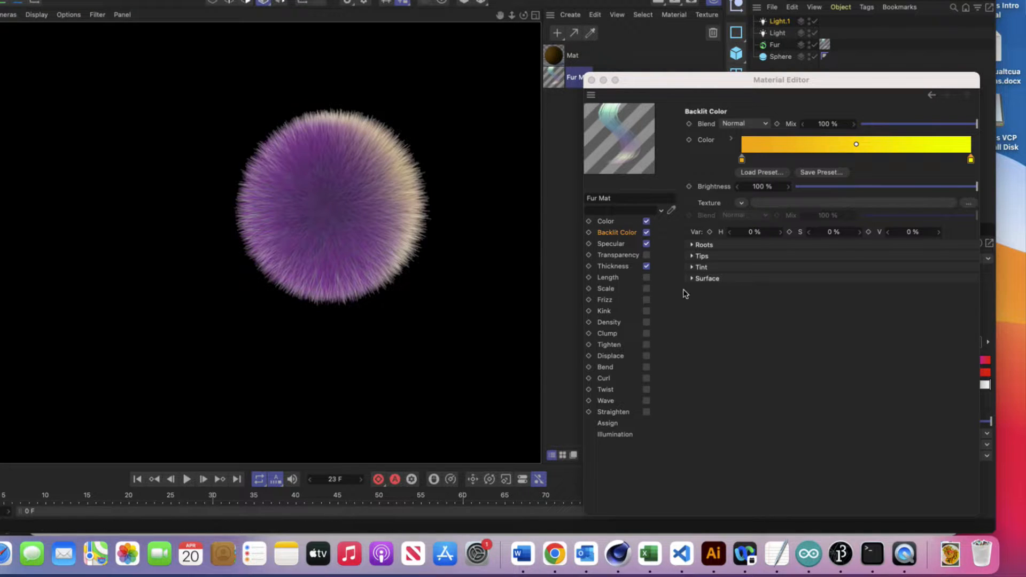
- Try enabling Fur Mat's Transparency channel and switch it off again
click(620, 256)
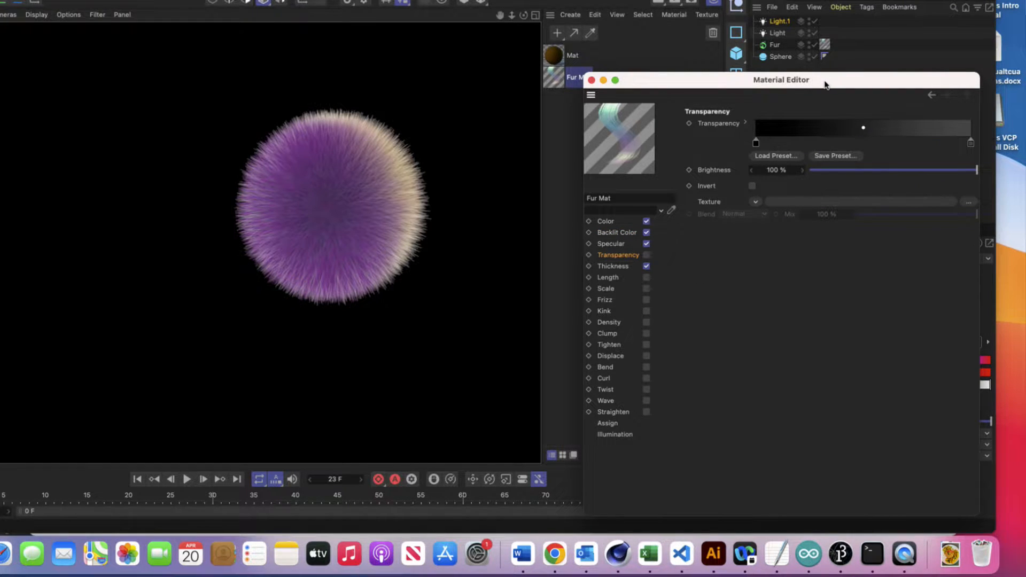
drag(826, 85, 753, 45)
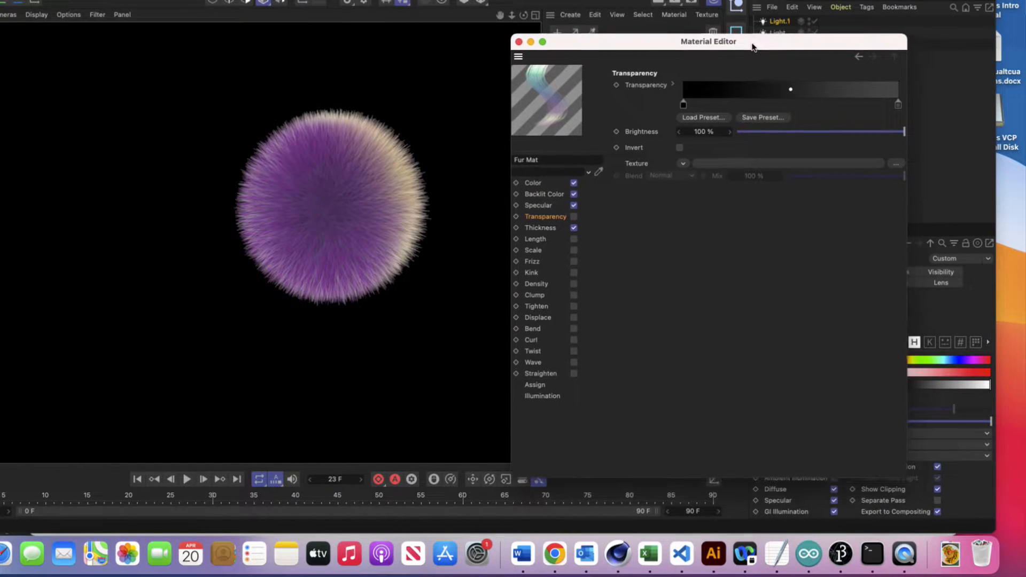
click(573, 216)
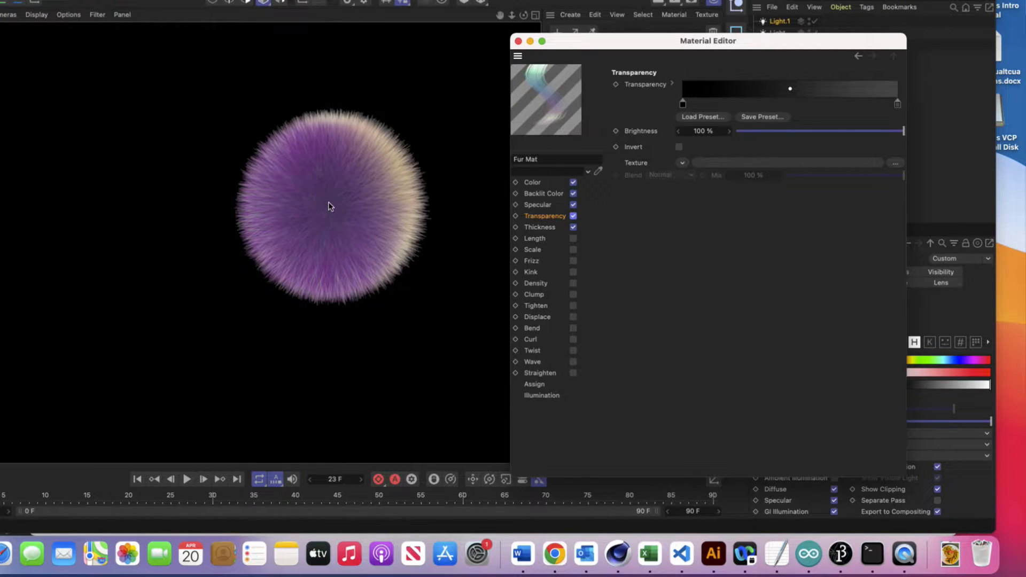
click(573, 216)
- Set Fur Mat's root thickness to 10 cm and render the sphere
click(534, 228)
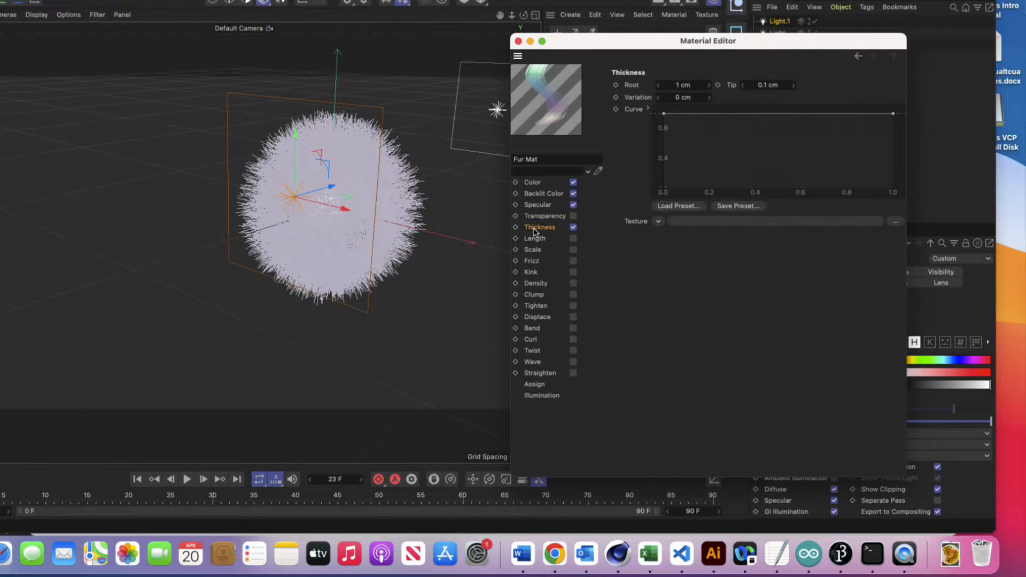
drag(729, 44, 620, 97)
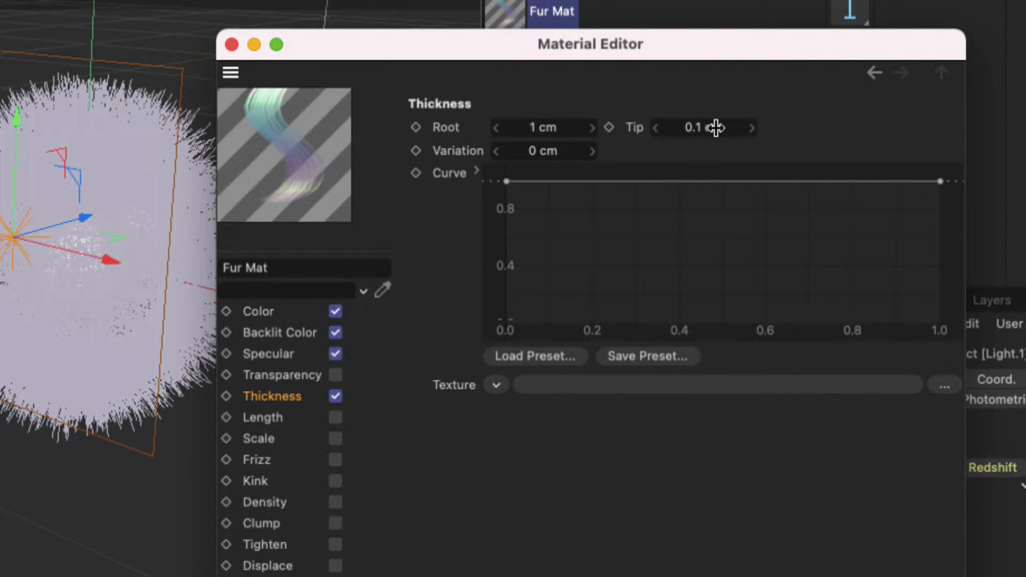
click(534, 127)
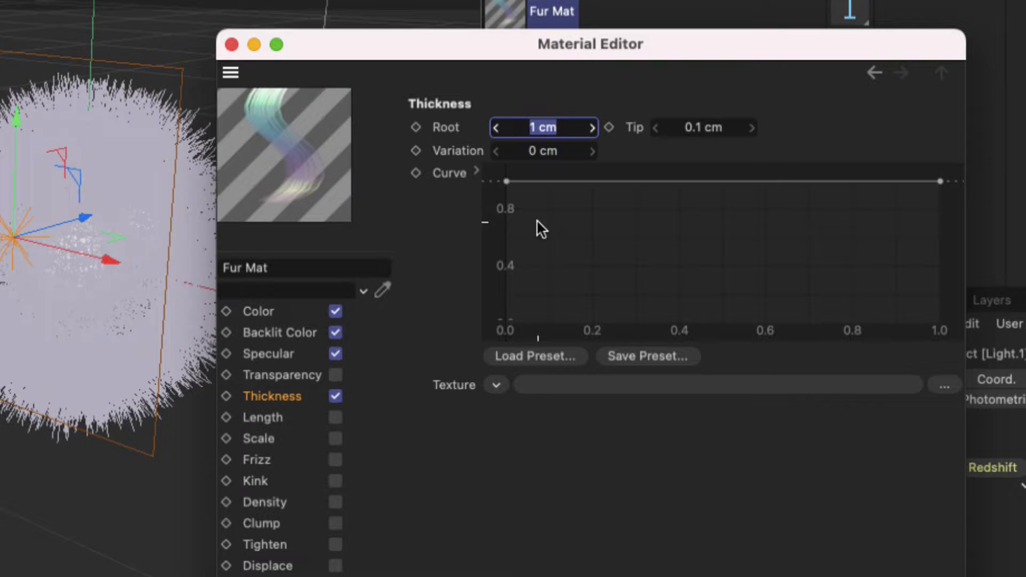
text(10)
key(Return)
drag(498, 51, 728, 60)
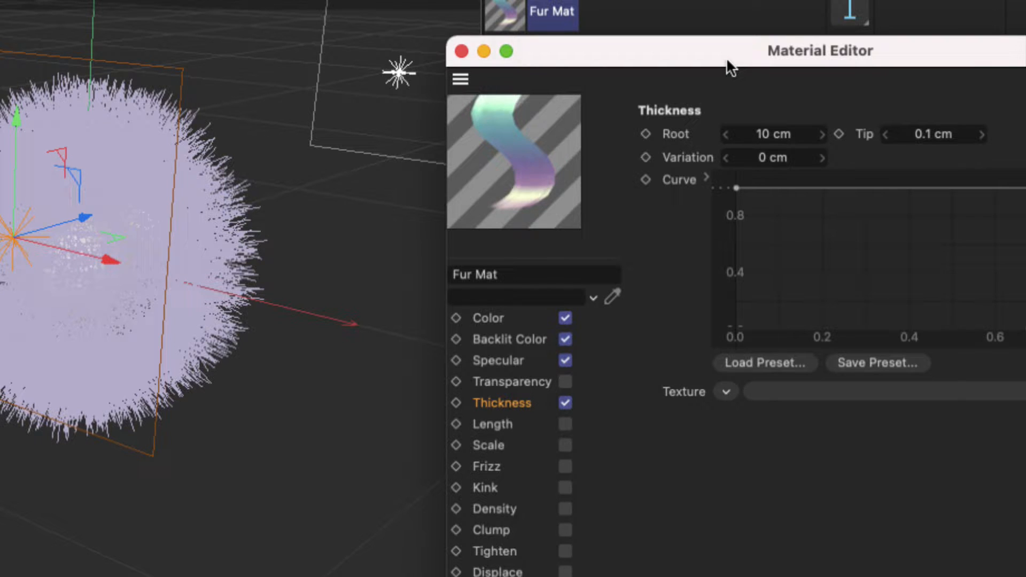
key(super+r)
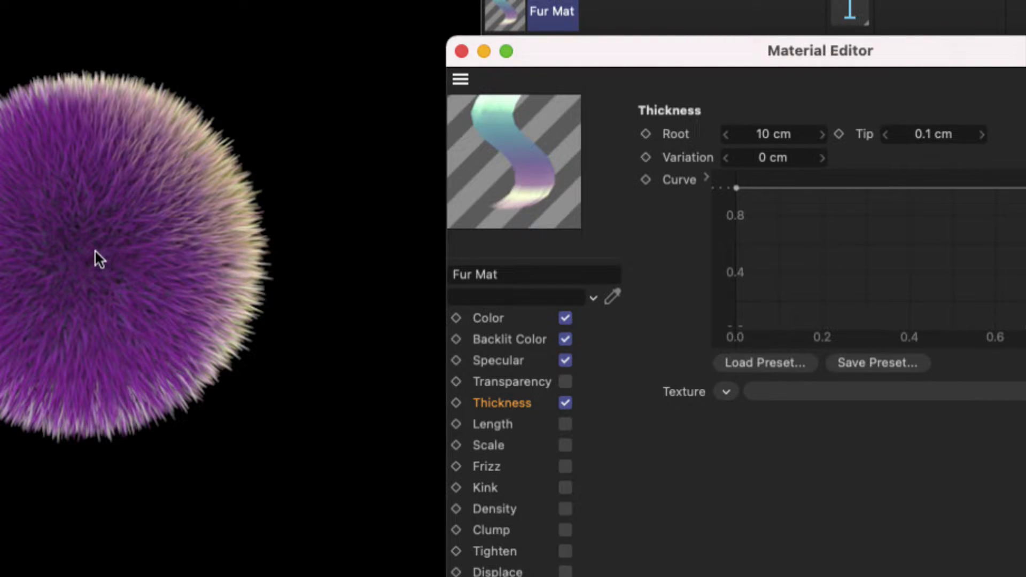
- Set Fur Mat's root thickness to 50 cm and render the sphere
drag(631, 55, 342, 50)
double_click(474, 134)
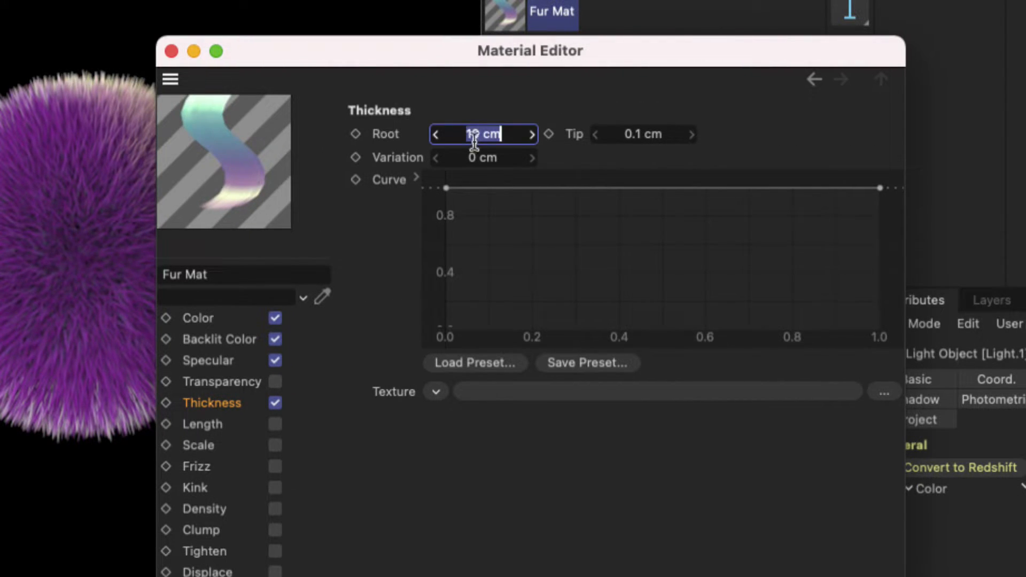
key(BackSpace)
text(50)
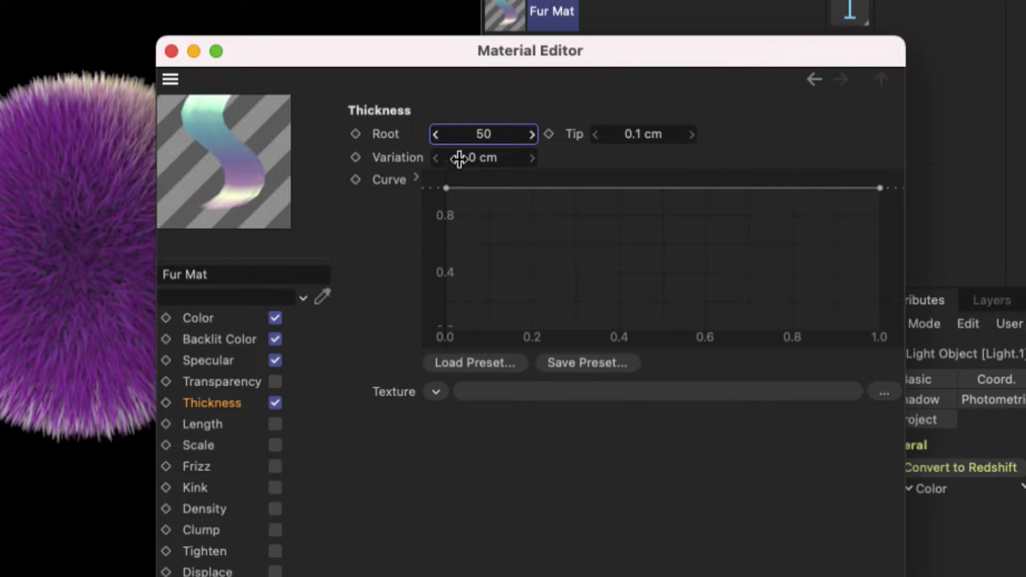
drag(460, 50, 681, 53)
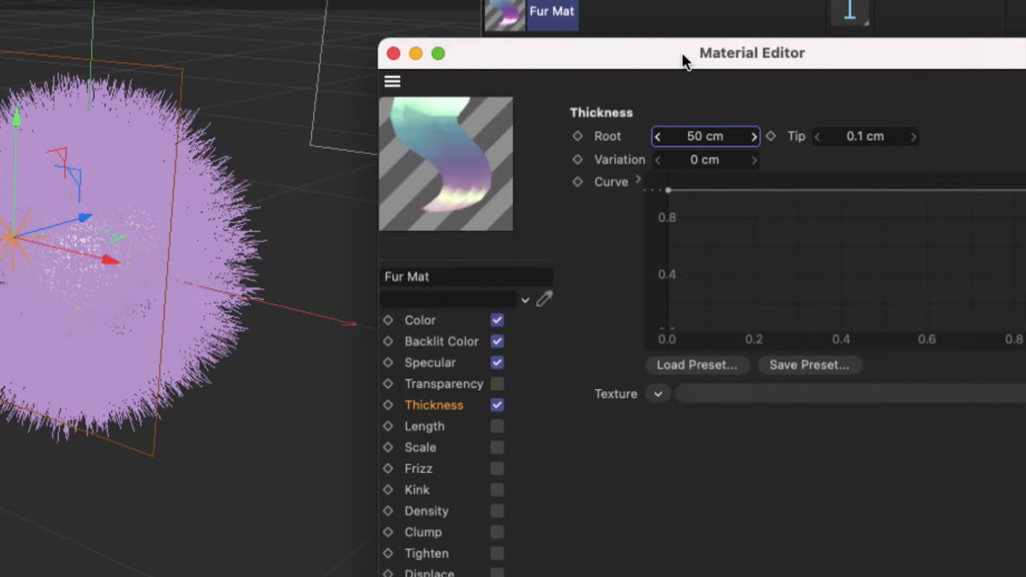
click(201, 213)
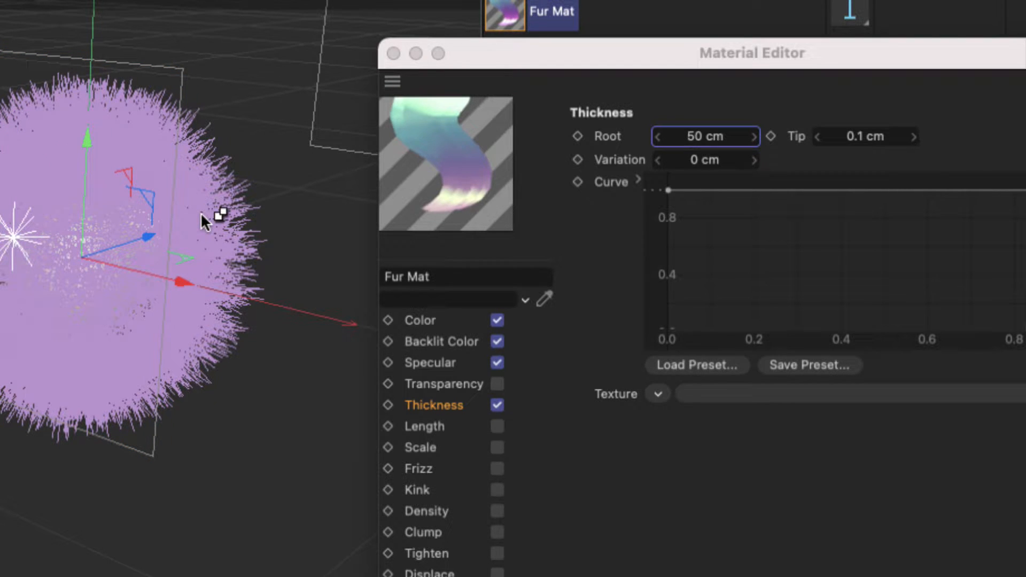
key(super+r)
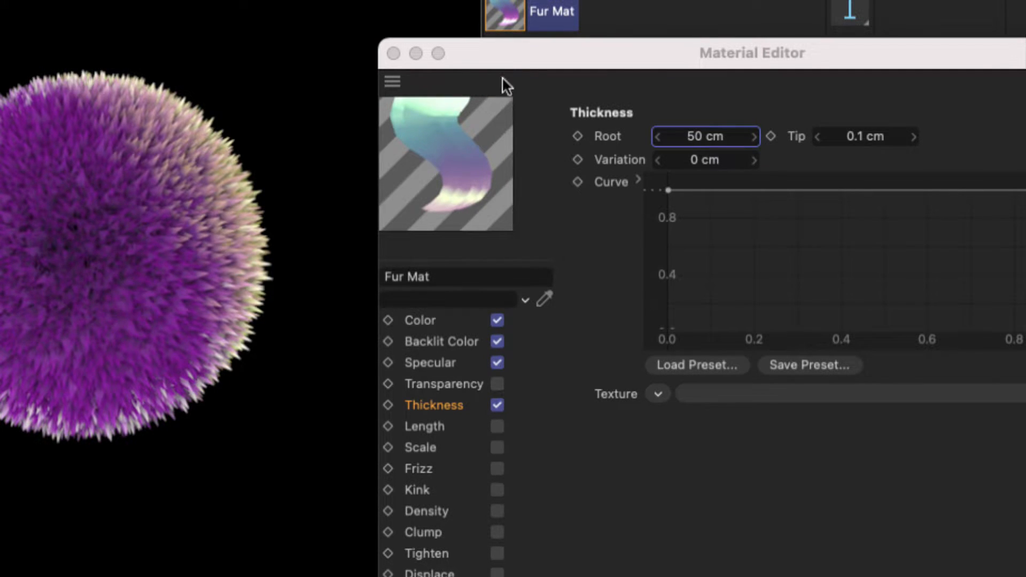
- Lower the Fur object's hair count to 6651
drag(554, 60, 383, 106)
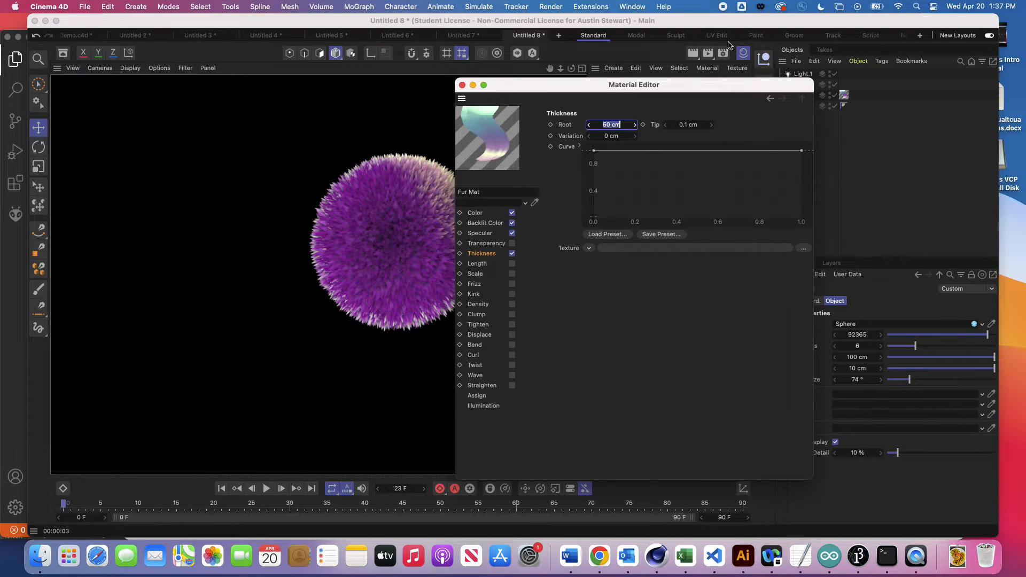
drag(676, 90, 638, 338)
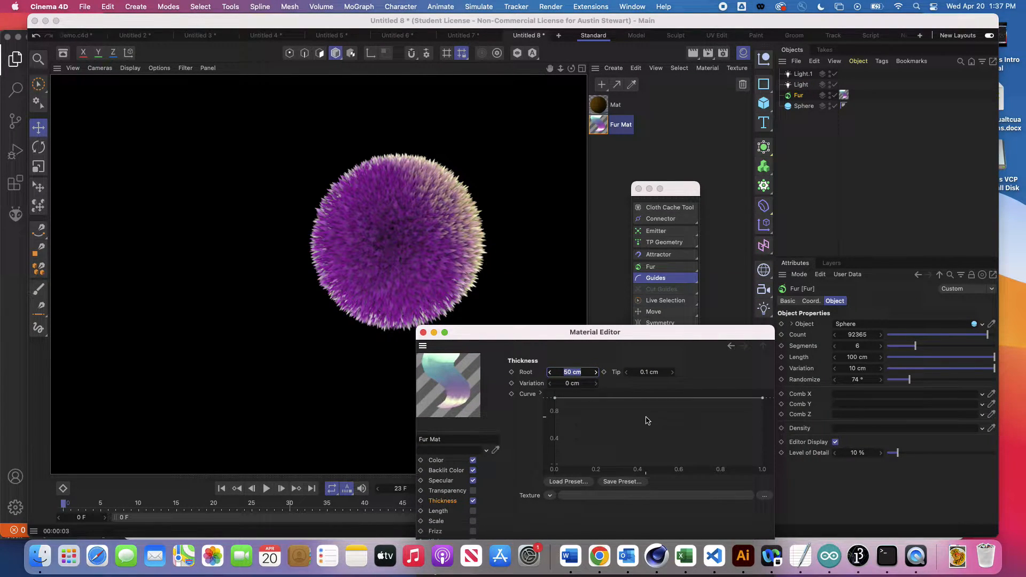
click(910, 335)
drag(896, 335, 893, 335)
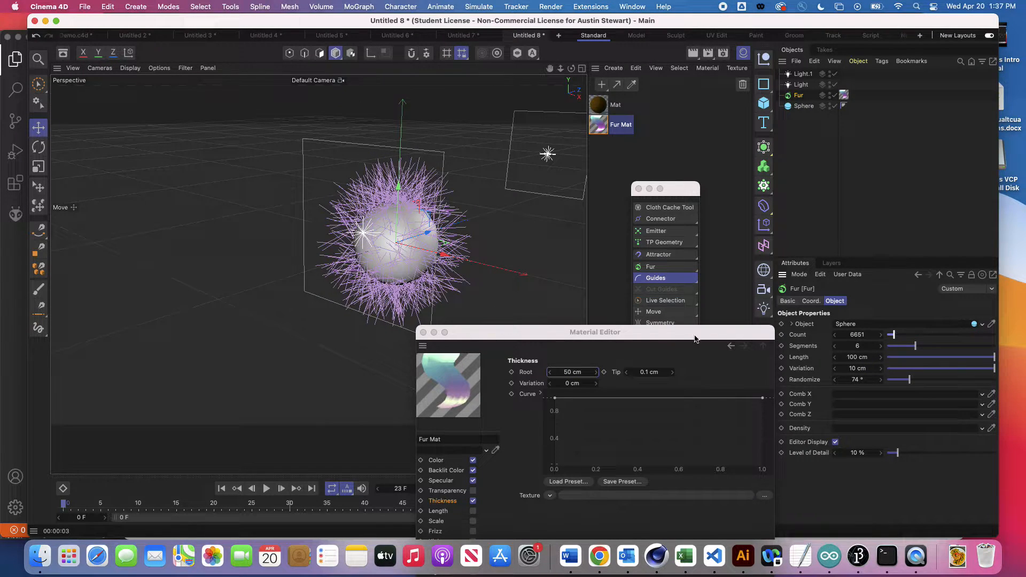
- Reduce the Fur object's Randomize angle to its minimum and render the sphere from a closer view
drag(599, 337, 559, 306)
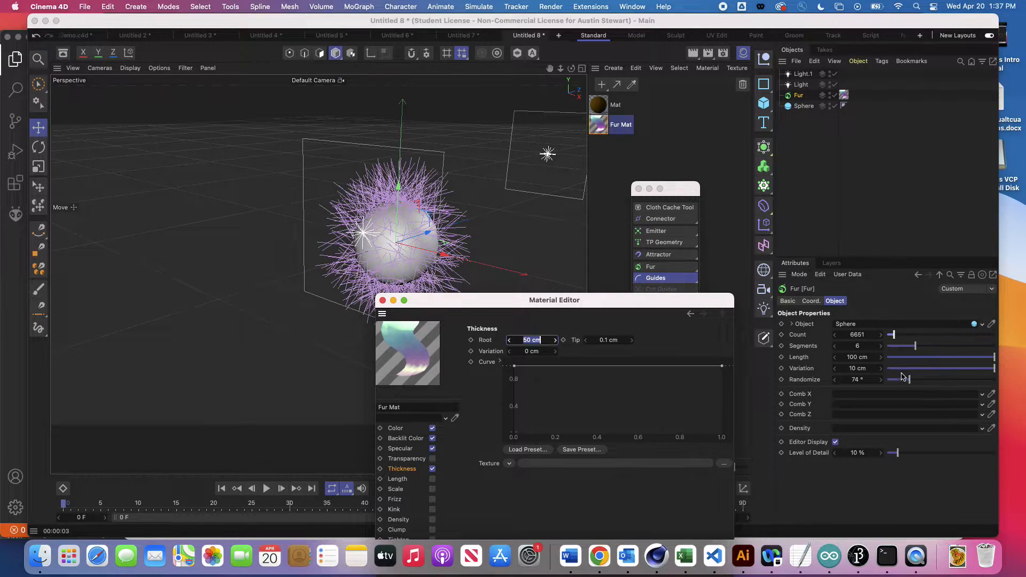
drag(907, 380, 823, 380)
drag(493, 303, 683, 279)
mouse_move(342, 248)
alt+middle_down()
mouse_move(349, 293)
mouse_move(344, 230)
alt+middle_up()
scroll(420, 220, up, 5)
key(super+r)
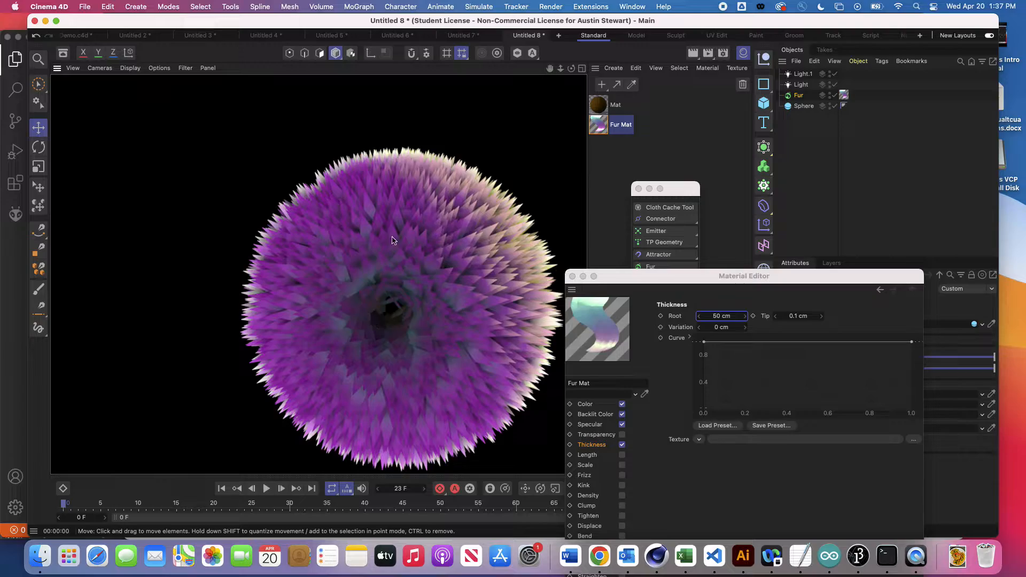
- Render the fur close up and add a point near the middle of Fur Mat's Thickness curve, pulled down to about 0
scroll(411, 282, up, 10)
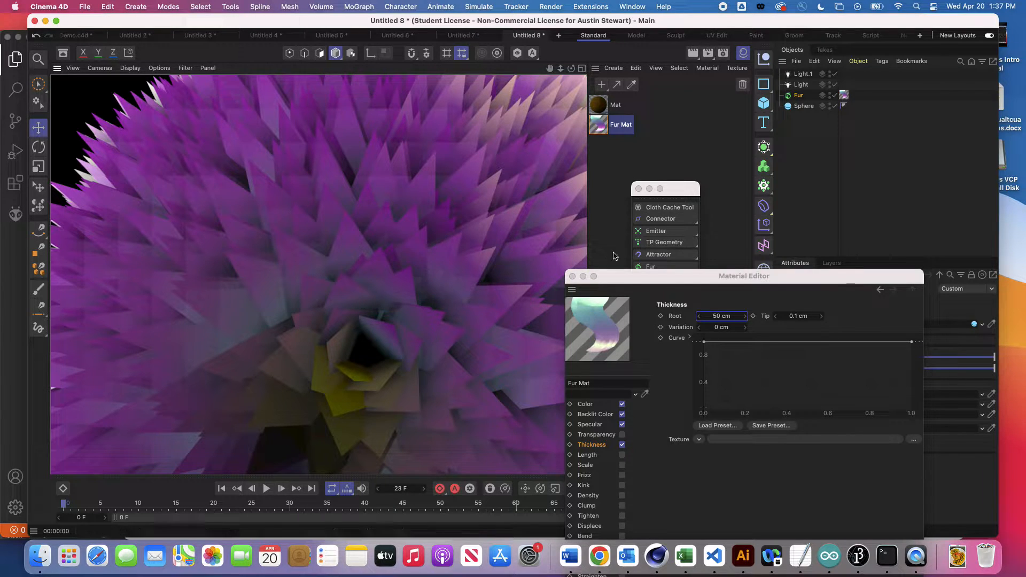
drag(639, 282, 635, 82)
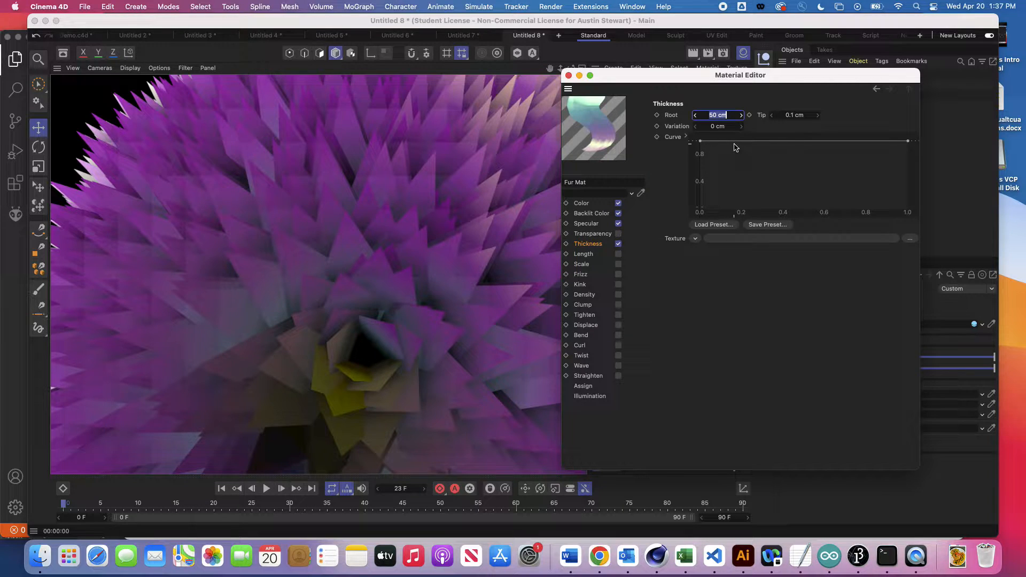
drag(736, 145, 793, 208)
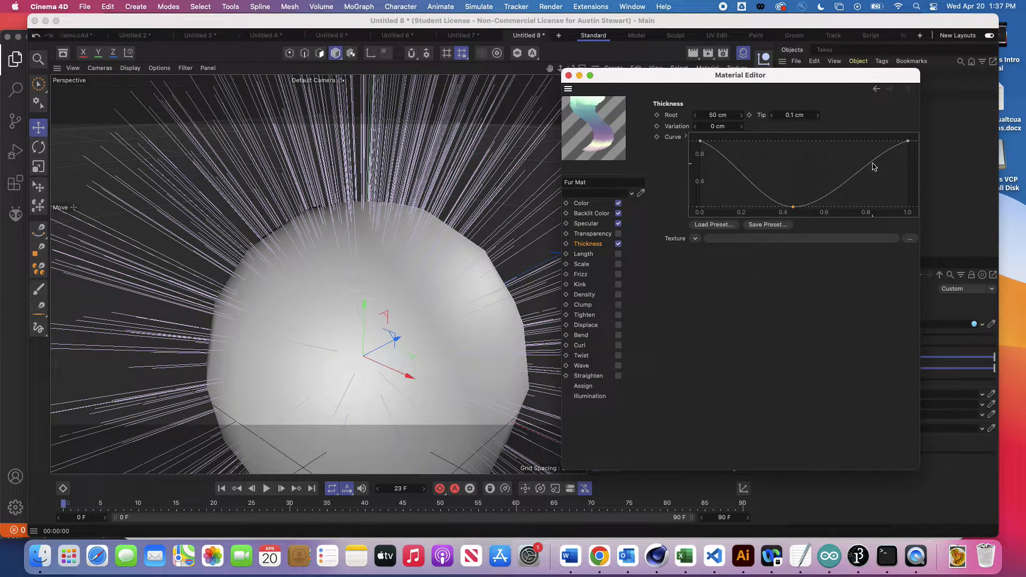
- Set Fur Mat's tip thickness to 50 cm and render the close-up
click(792, 115)
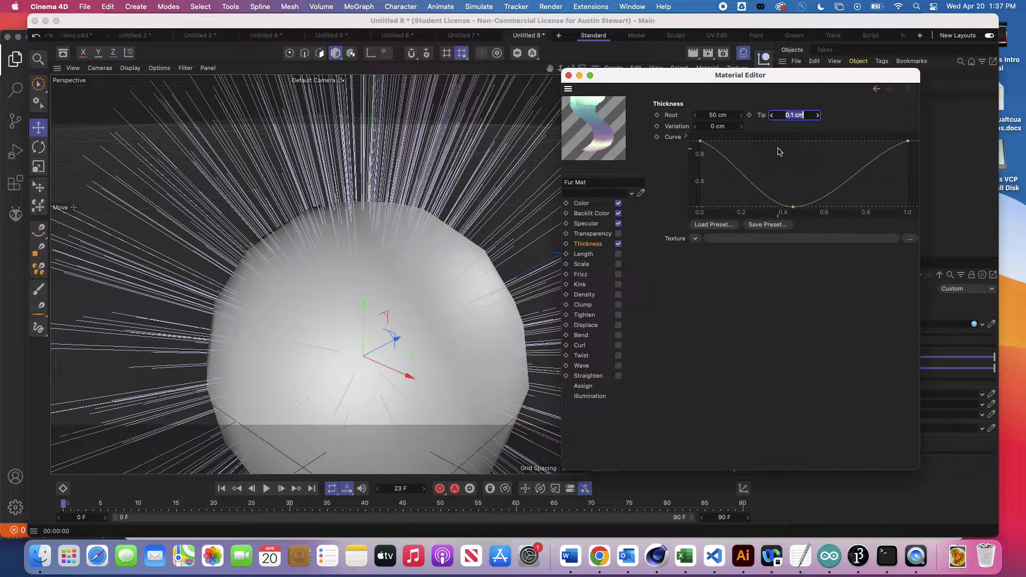
text(50)
key(Return)
drag(714, 81, 706, 91)
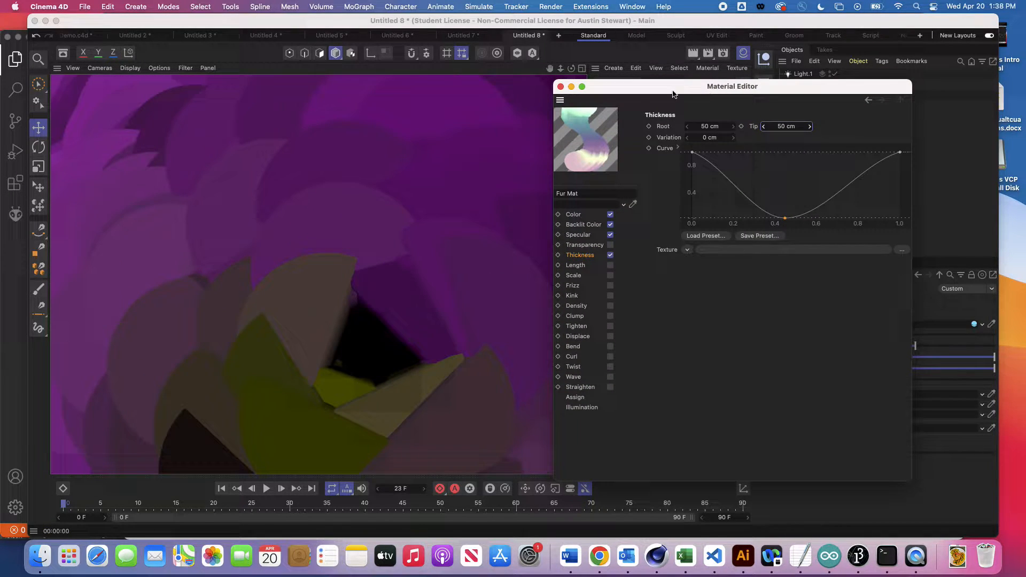
- Set Fur Mat's tip thickness to 10 cm
click(784, 125)
key(BackSpace)
key(Tab)
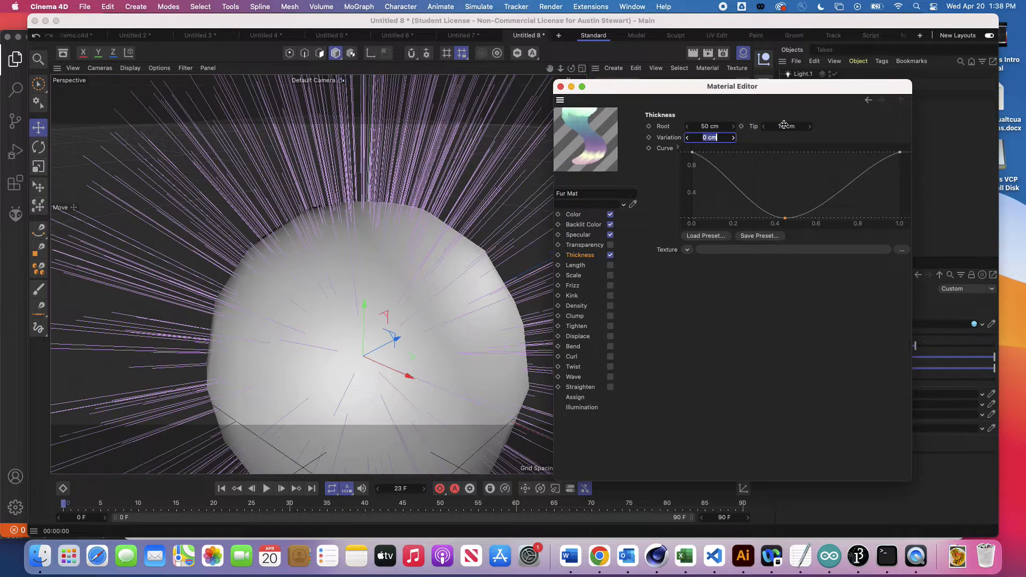
drag(720, 93, 735, 104)
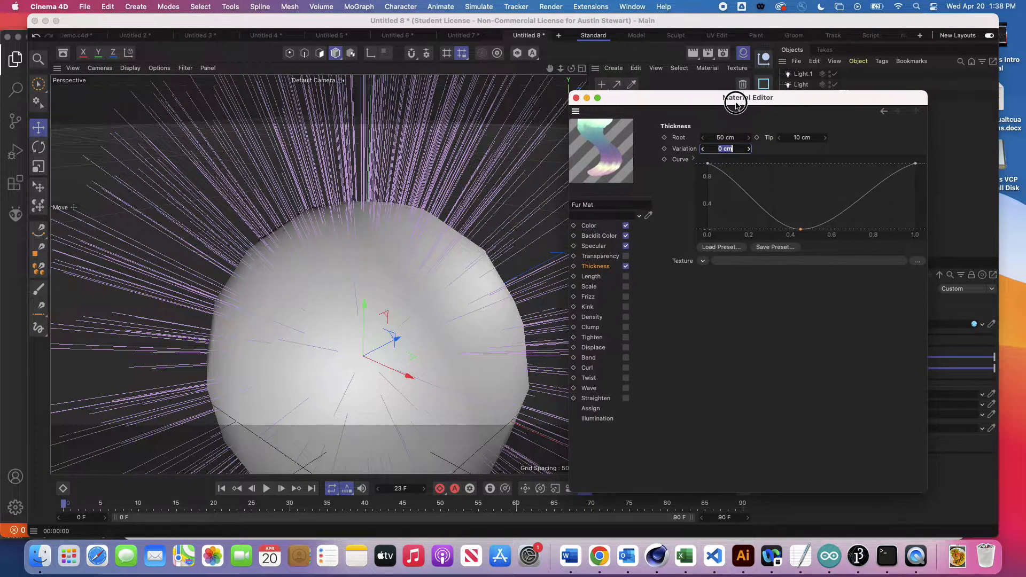
- Reshape Fur Mat's Thickness curve by lowering both end points to about 0 and placing the middle point near 0.25 at about 0.9
click(504, 155)
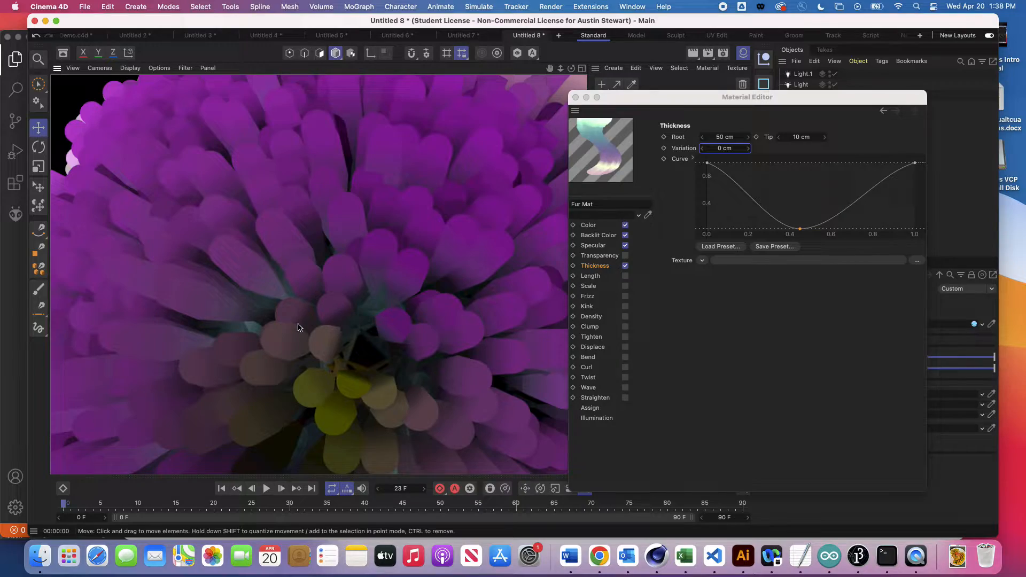
alt+drag(298, 323, 301, 287)
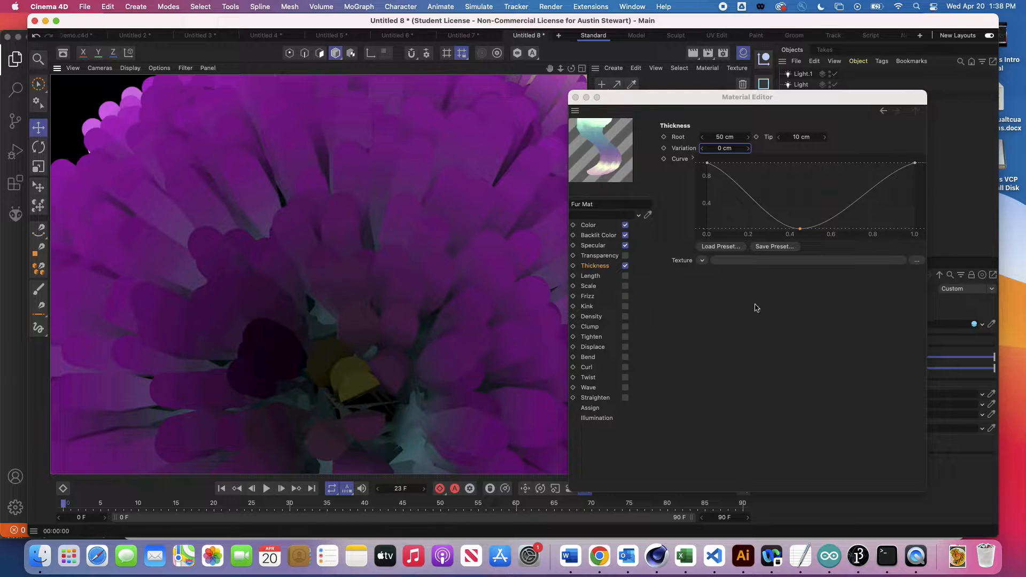
drag(800, 225, 798, 170)
drag(707, 163, 705, 236)
drag(914, 163, 915, 231)
drag(799, 171, 759, 173)
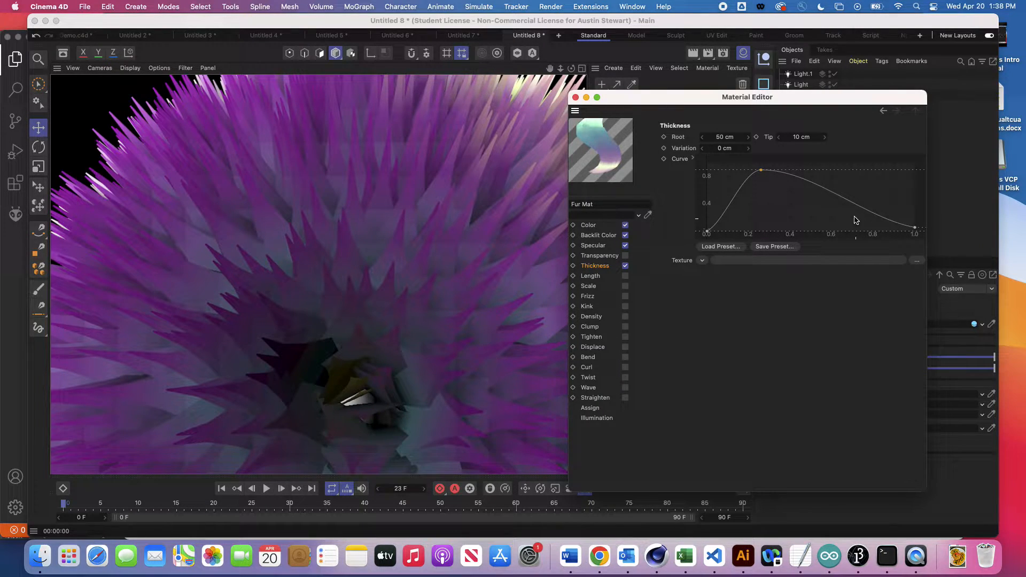
- Move the Thickness curve's peak to about 0.5 at full height, add a point near 0.95 at about 0.5, and render the close-up
drag(760, 179, 810, 164)
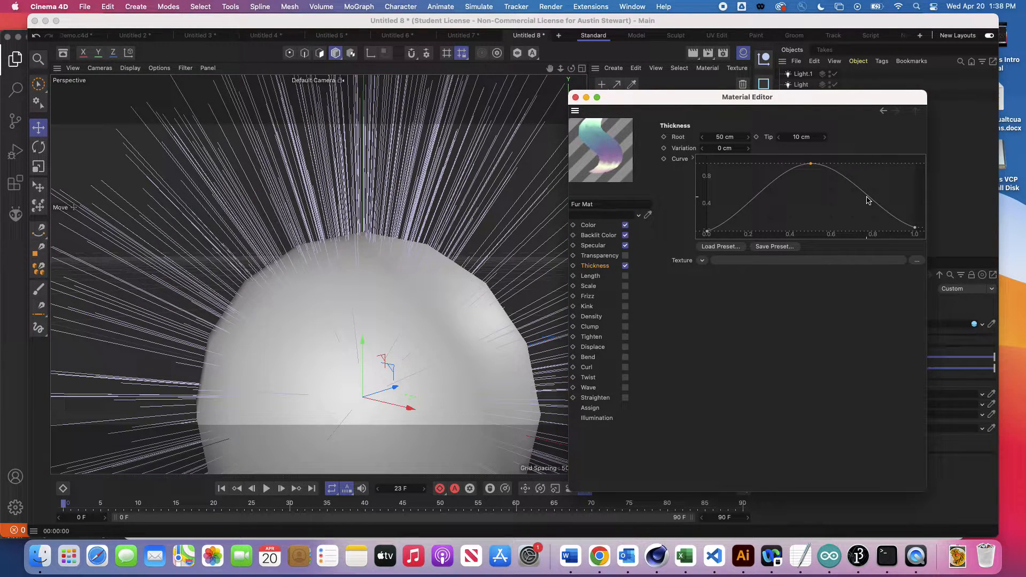
drag(868, 200, 902, 194)
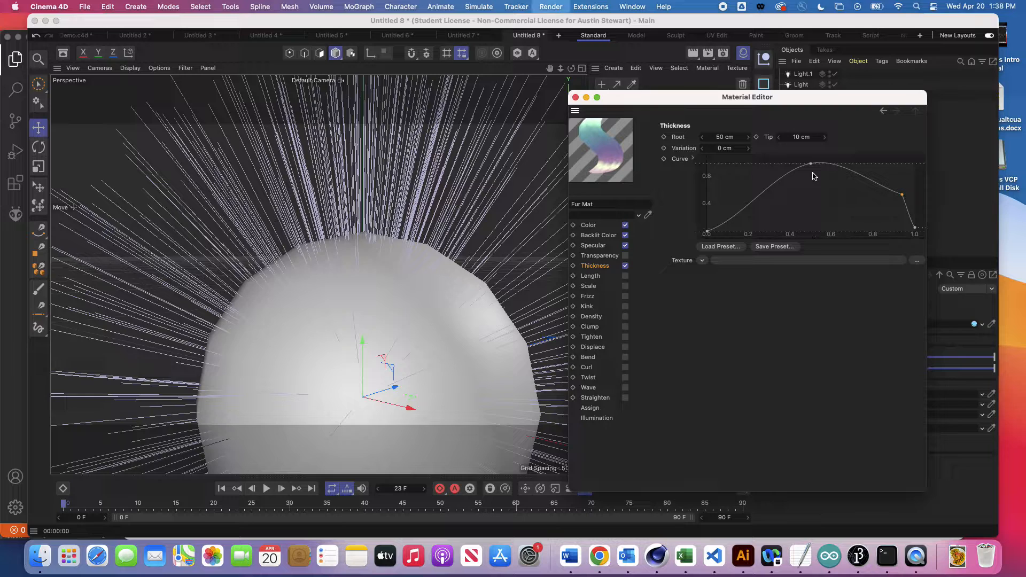
key(super+r)
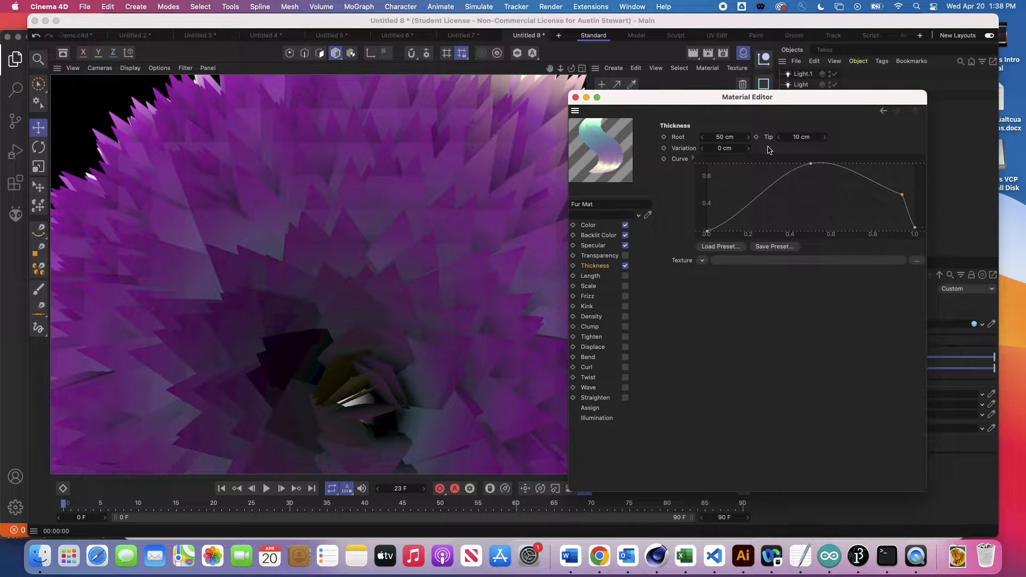
- Set Fur Mat's tip thickness to 50 cm and render the close-up with the reshaped curve
click(801, 138)
text(50)
key(Return)
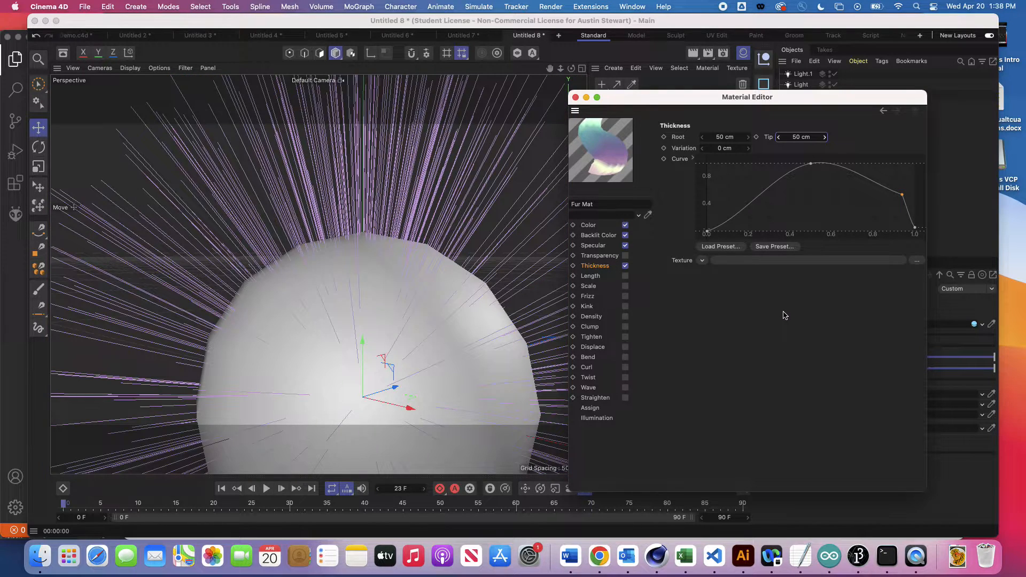
key(super+r)
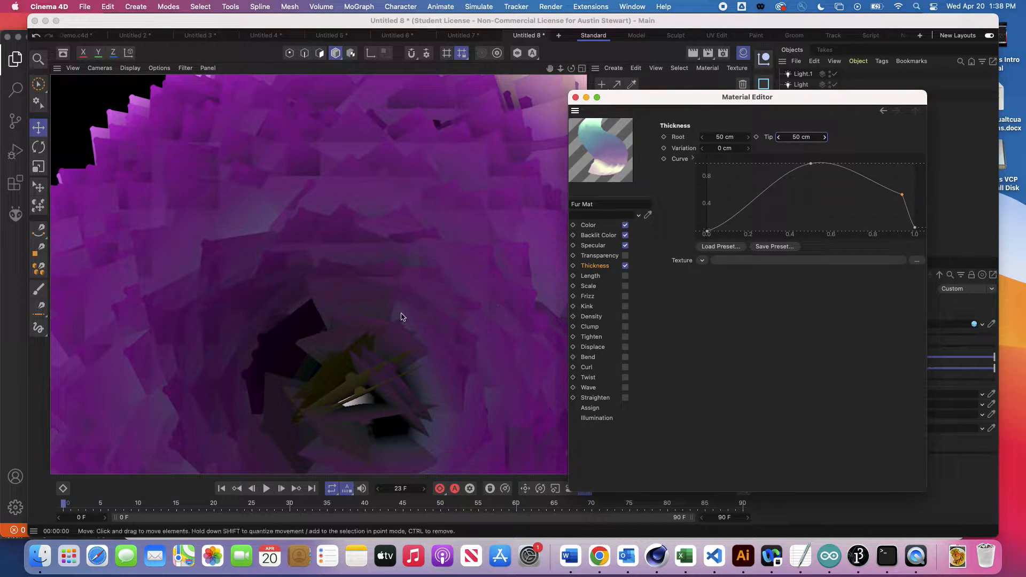
- Set Fur Mat's root and tip thickness to 10 cm each and render the fur close up and as a whole sphere
click(716, 138)
text(10)
key(Tab)
text(10)
key(Tab)
key(super+r)
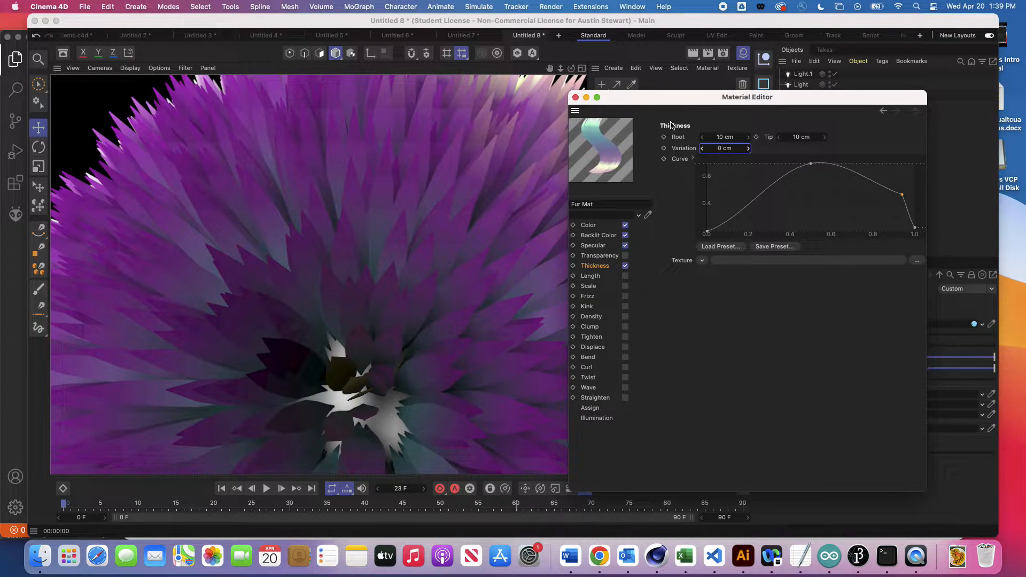
click(264, 261)
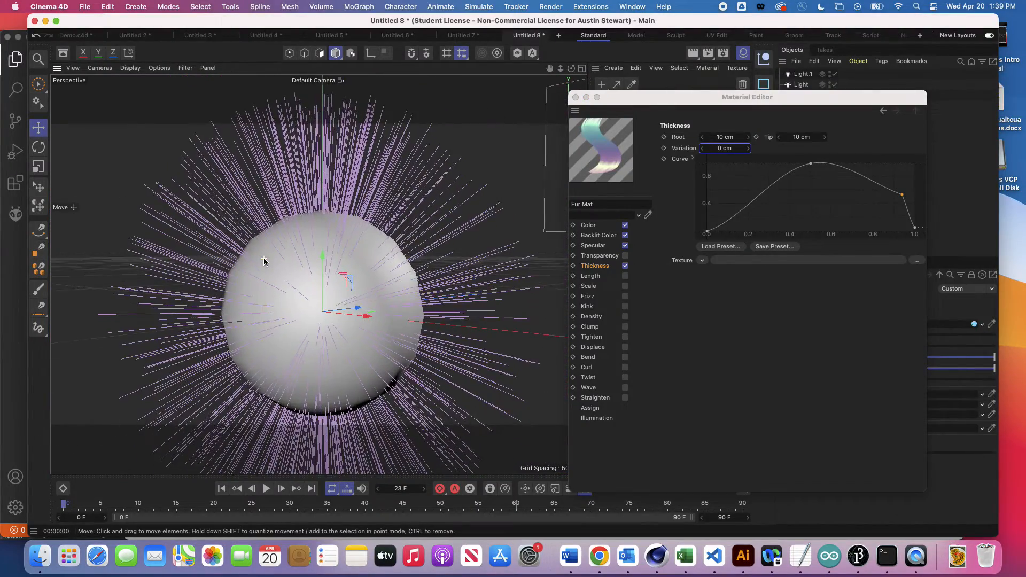
scroll(264, 261, down, 5)
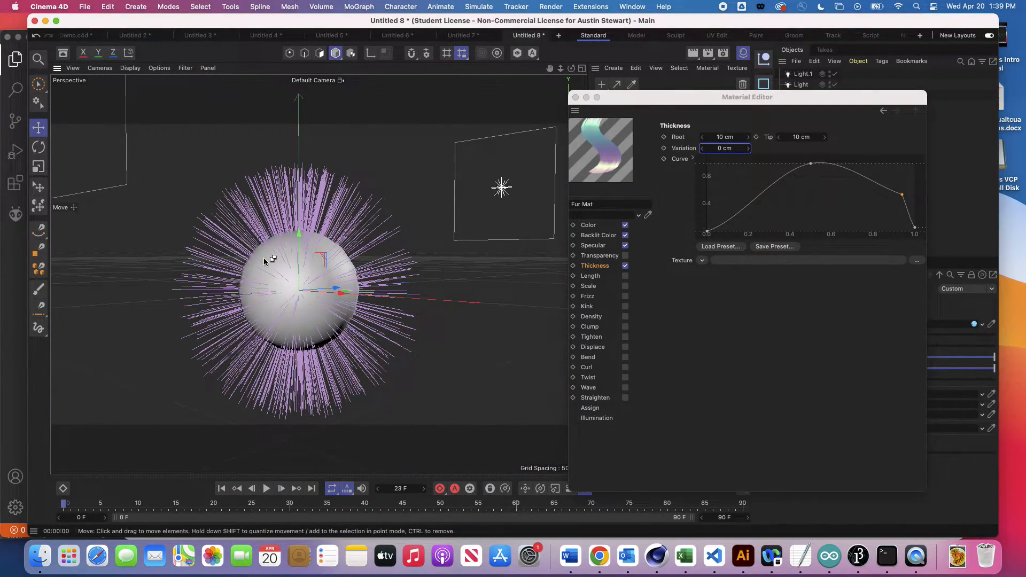
key(super+r)
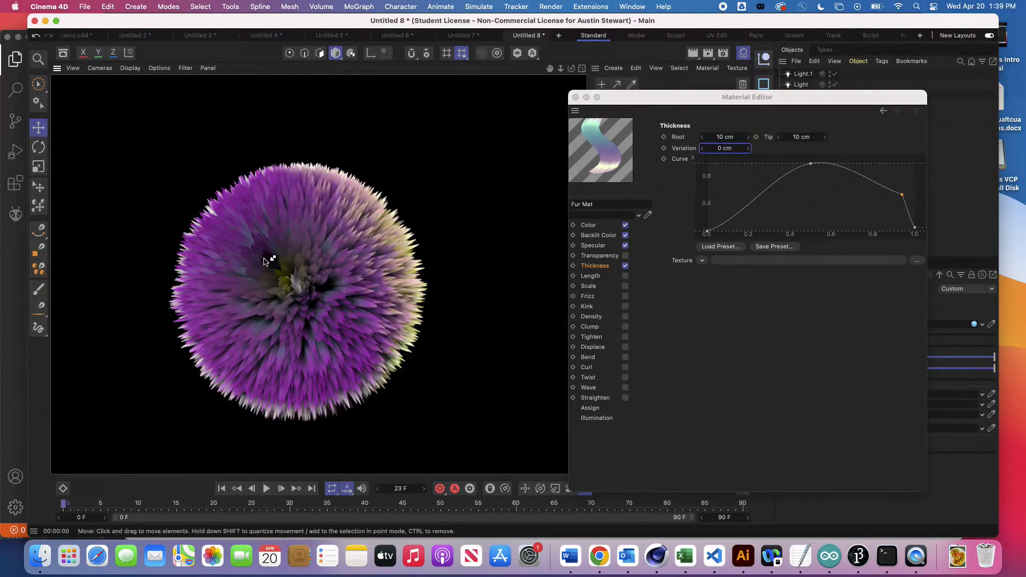
- Try Fur Mat's Length channel with a Noise texture in a render, and disable the channel again
drag(804, 96, 670, 68)
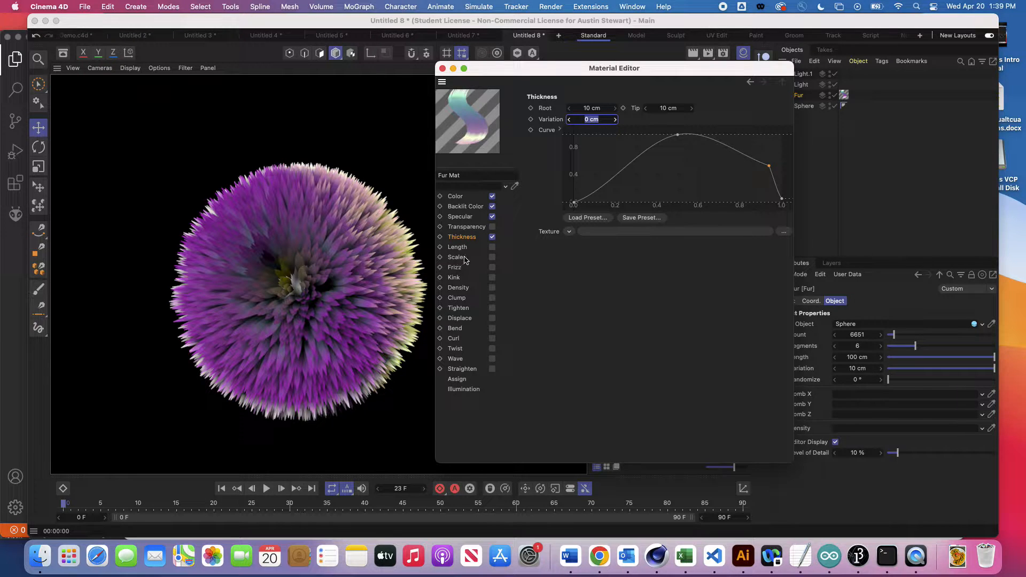
click(492, 249)
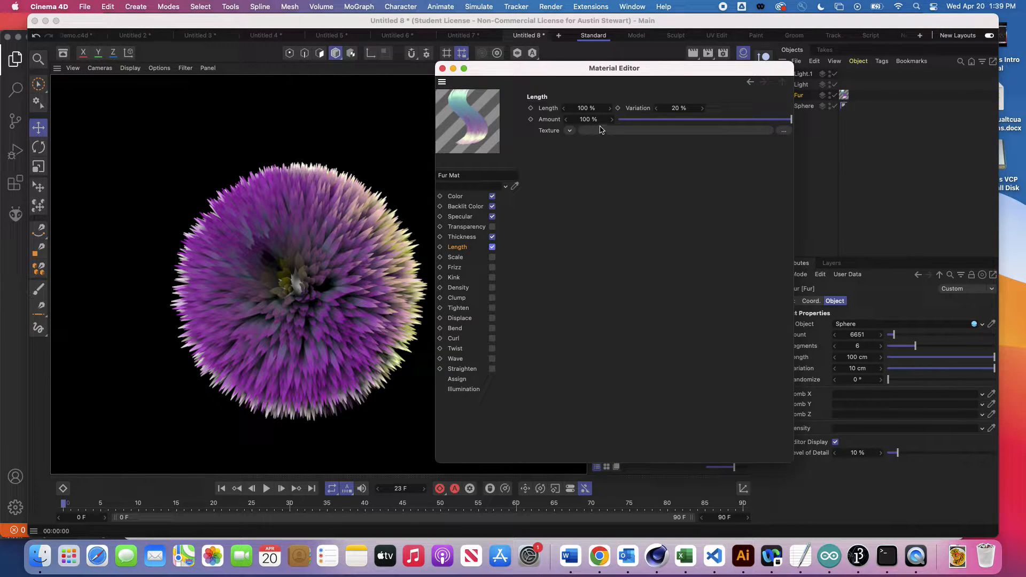
click(571, 133)
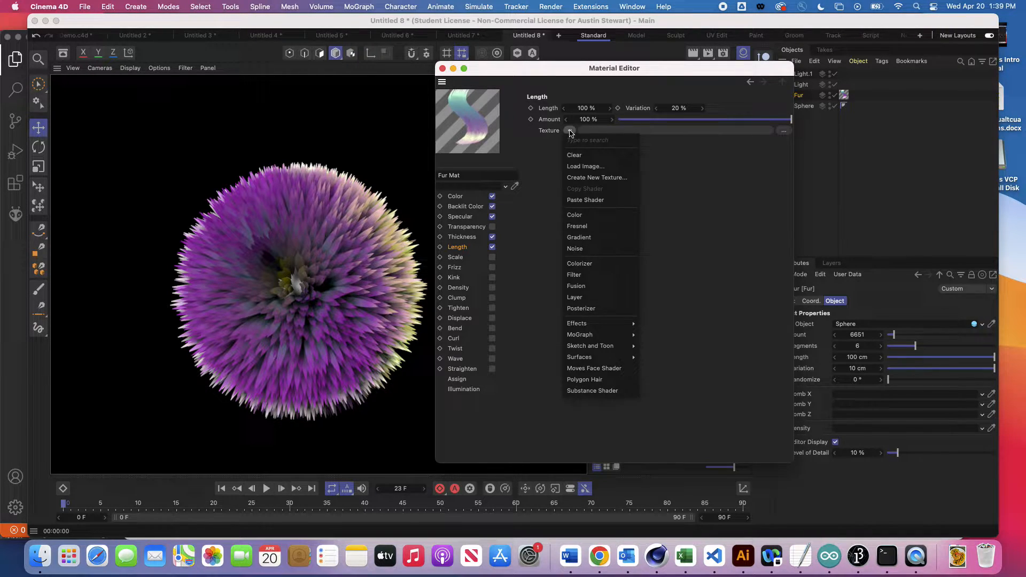
click(574, 251)
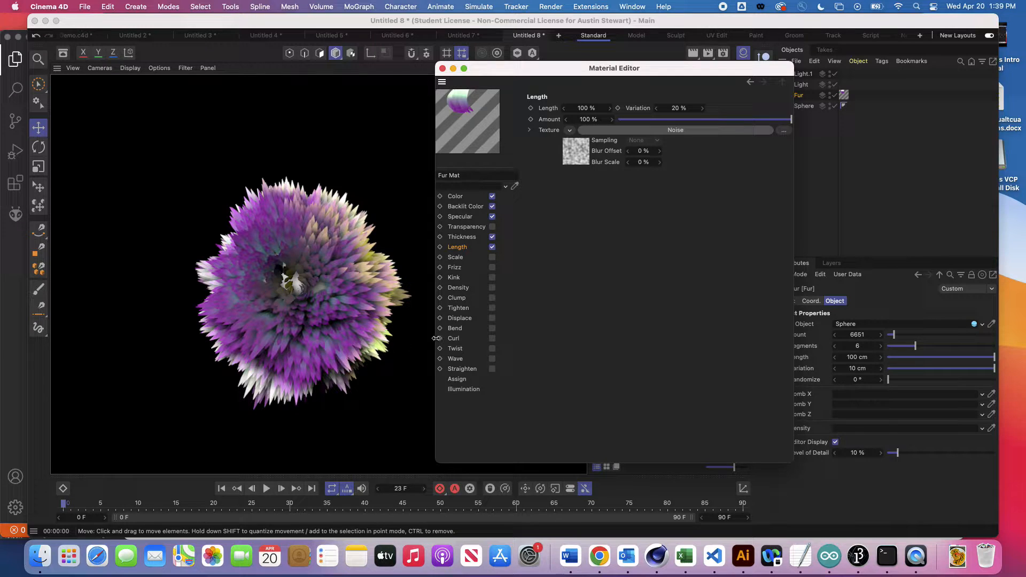
click(493, 247)
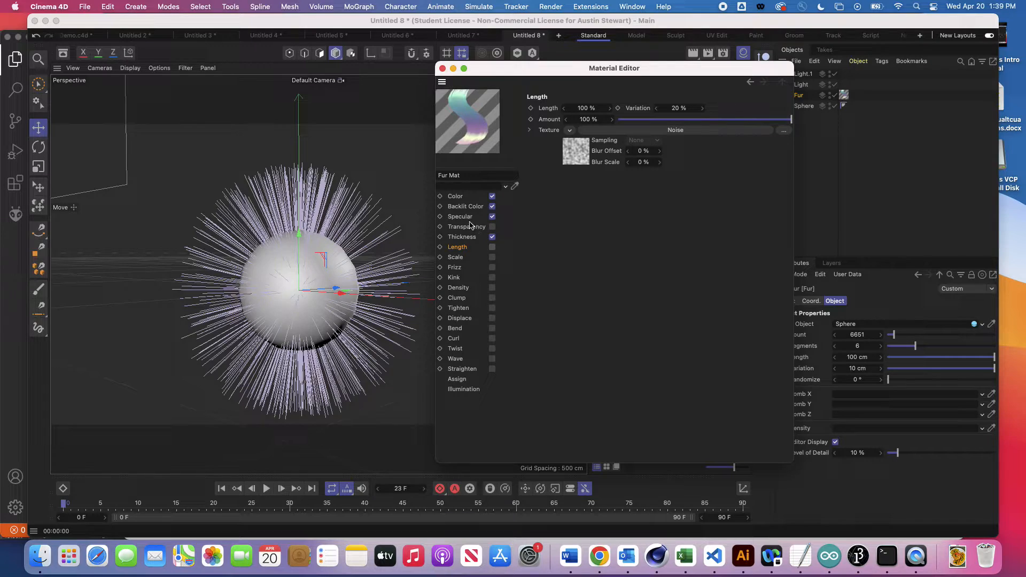
- Set Fur Mat's root thickness to 1 cm and tip thickness to 0.1 cm, and render the sphere
click(463, 237)
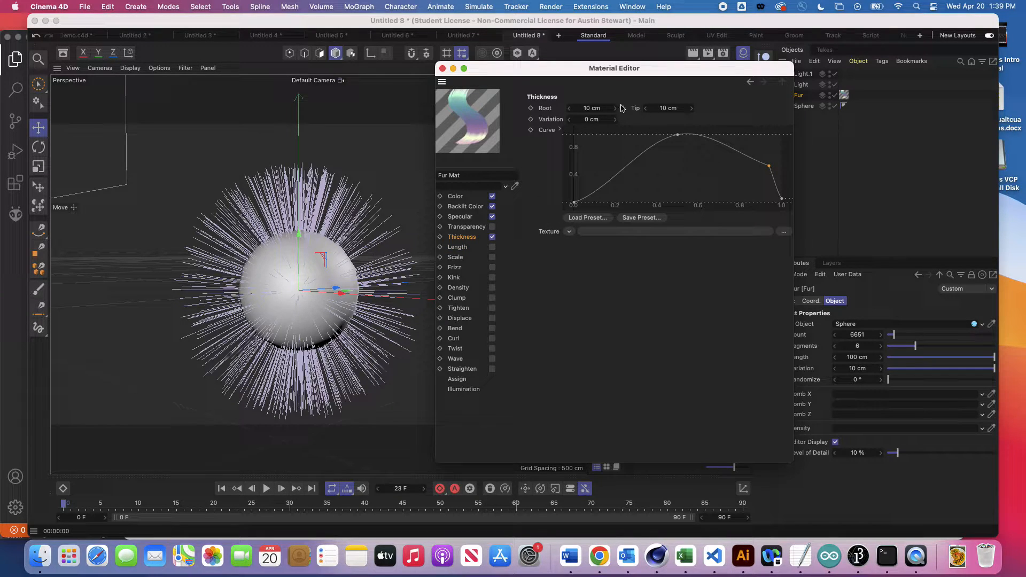
click(603, 108)
text(1)
click(671, 108)
text(0.1)
key(Return)
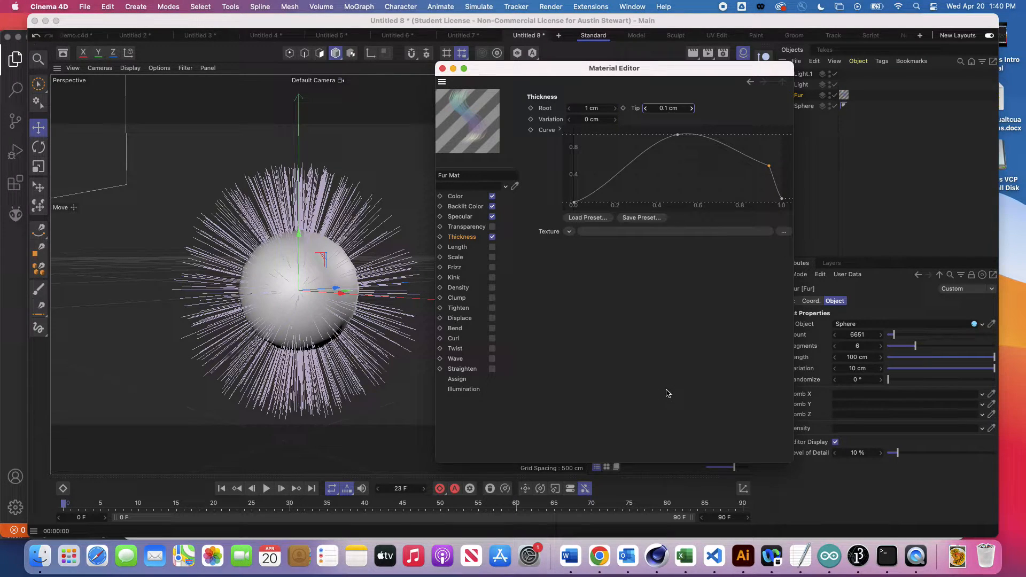
key(super+r)
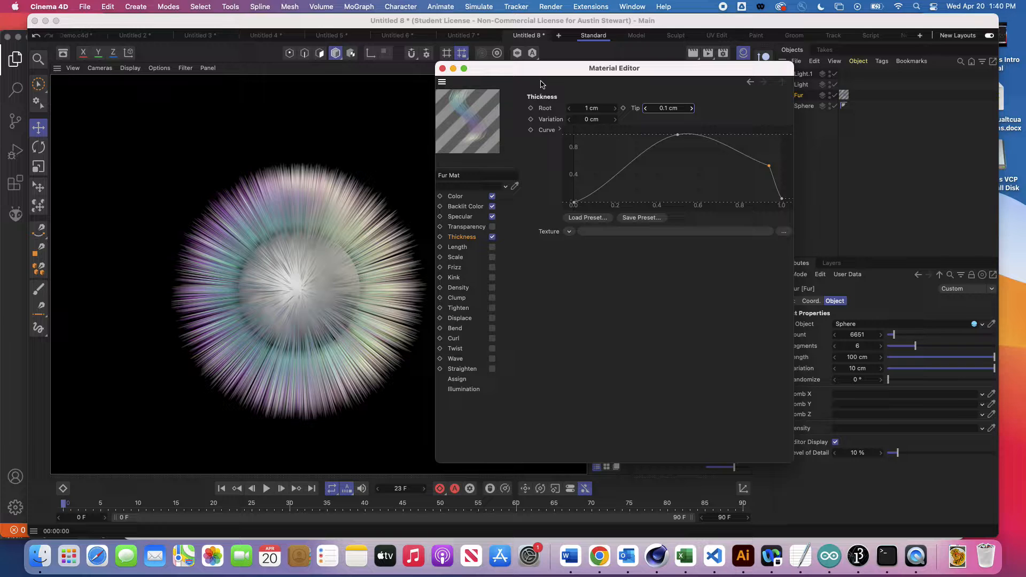
- Raise the Fur object's Count to its maximum of 100000 and render the sphere
drag(541, 68, 361, 133)
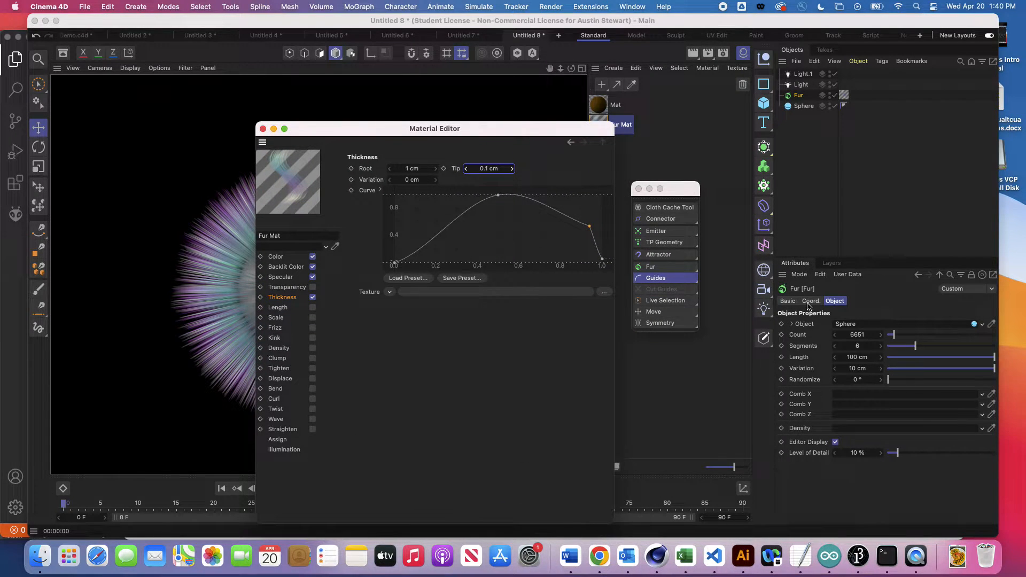
drag(893, 334, 1024, 335)
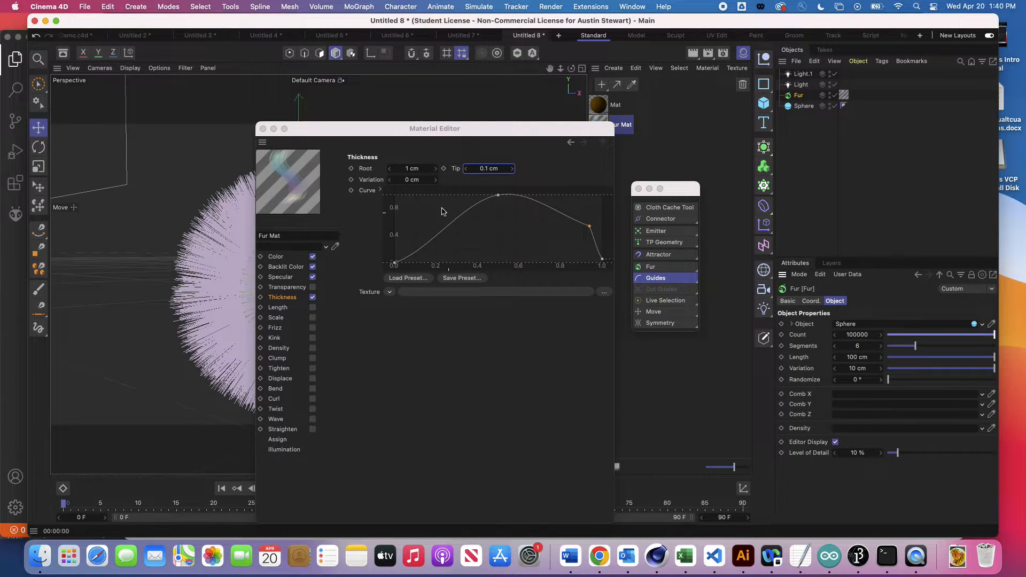
drag(451, 128, 826, 92)
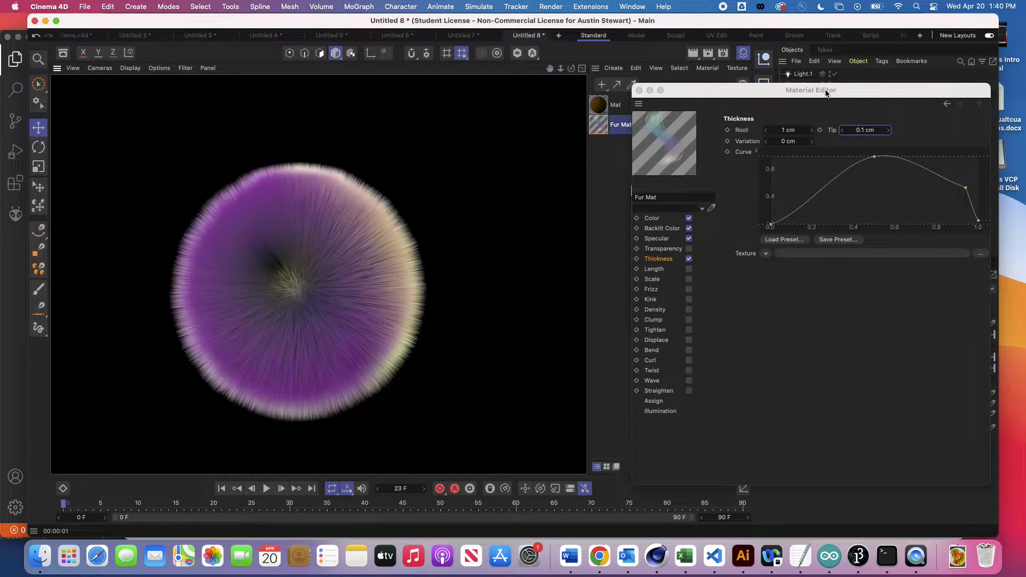
drag(748, 95, 672, 80)
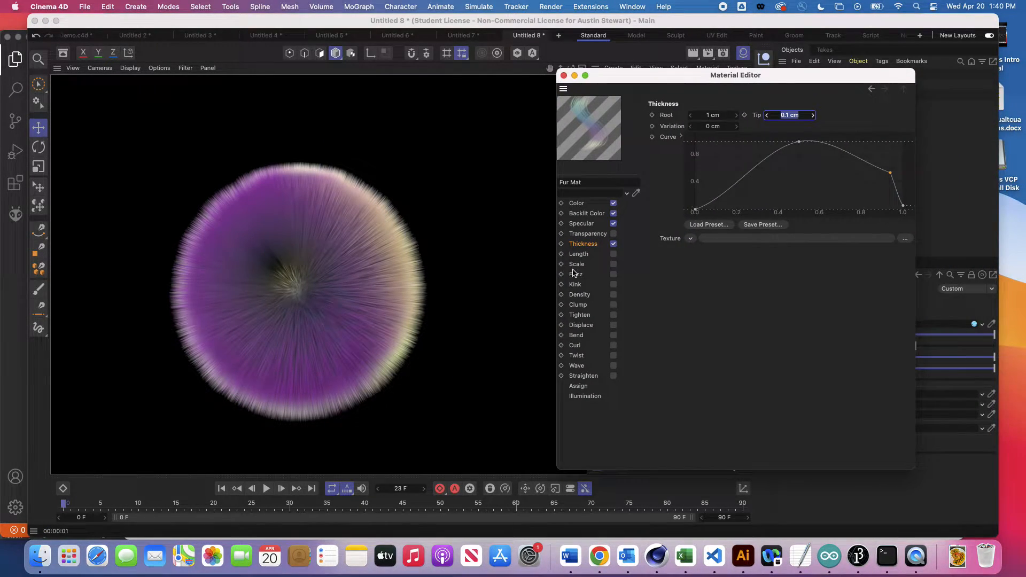
- Test Fur Mat's Frizz channel at its default settings in full-sphere and closer renders, and disable it again
click(613, 275)
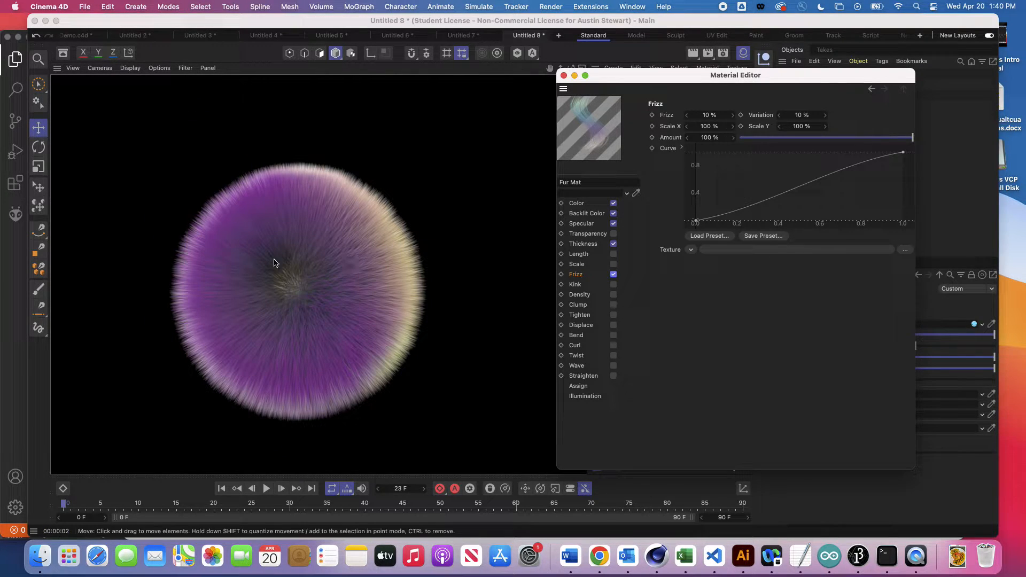
click(304, 273)
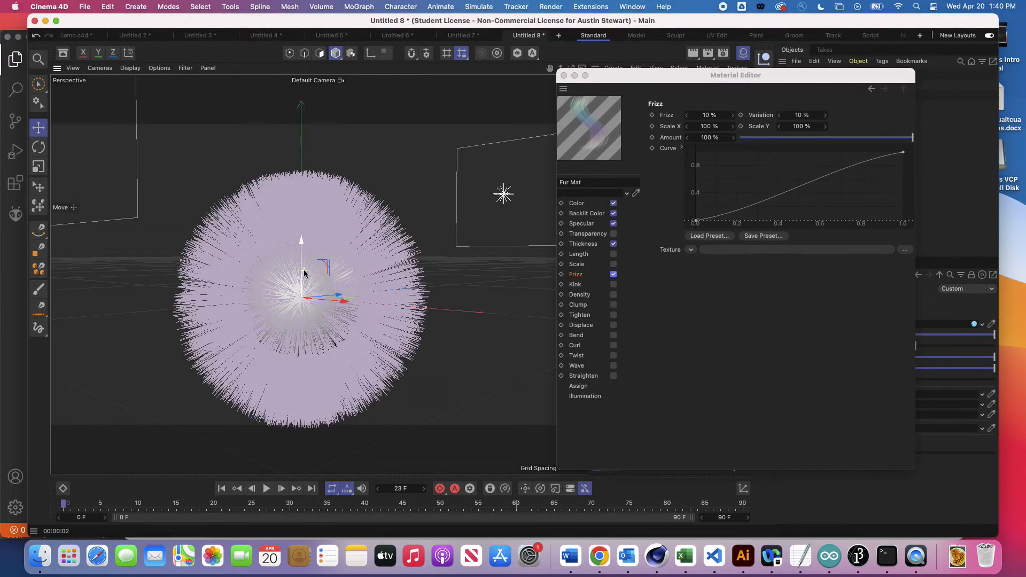
scroll(304, 273, up, 5)
key(super+r)
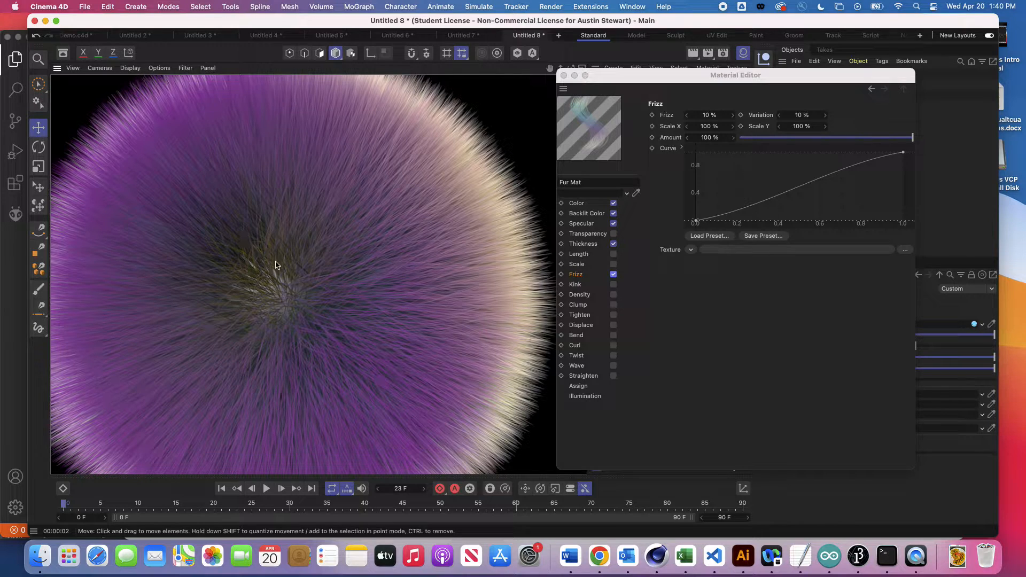
click(614, 274)
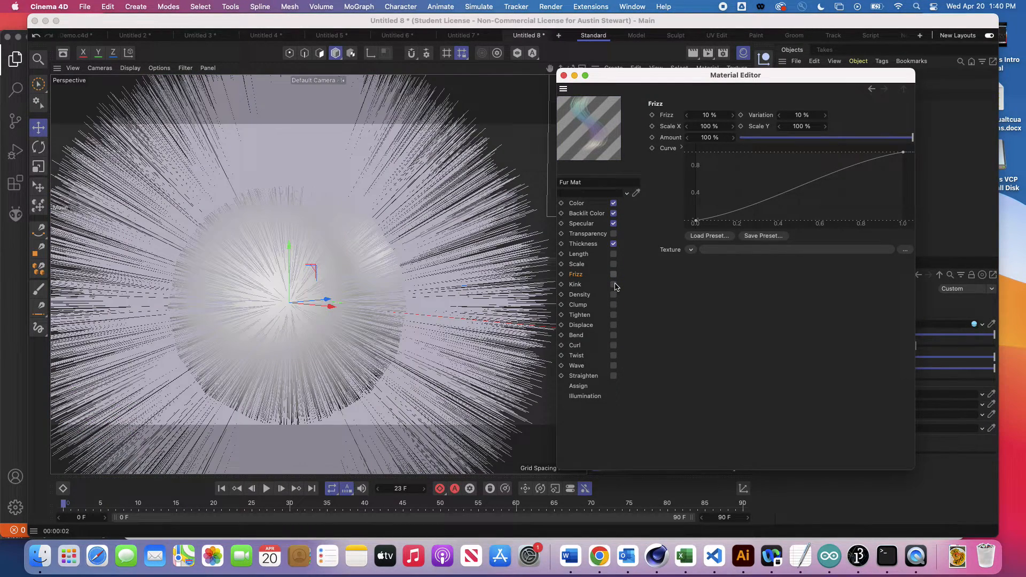
- Test Fur Mat's Kink and Clump channels one at a time in a render, disabling each again
click(614, 285)
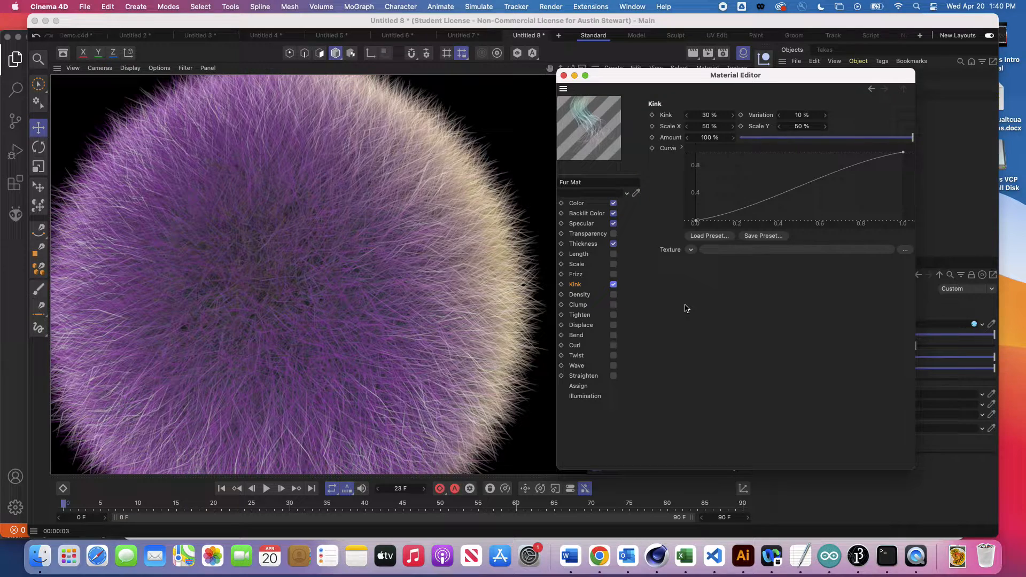
click(614, 284)
click(613, 305)
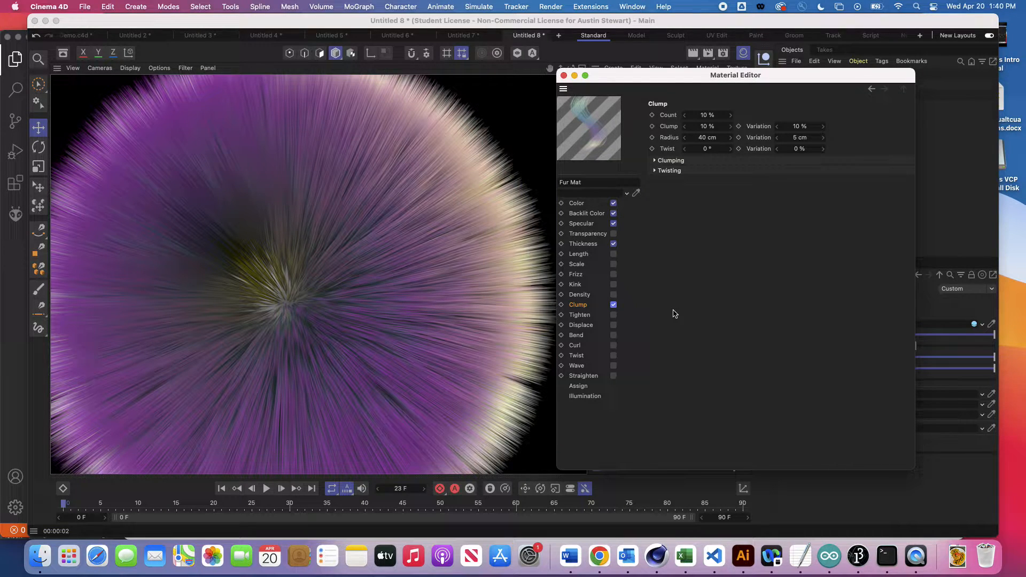
click(614, 304)
- Enable Fur Mat's Curl channel and render a close-up of the curled hairs along the sphere's upper edge
click(613, 345)
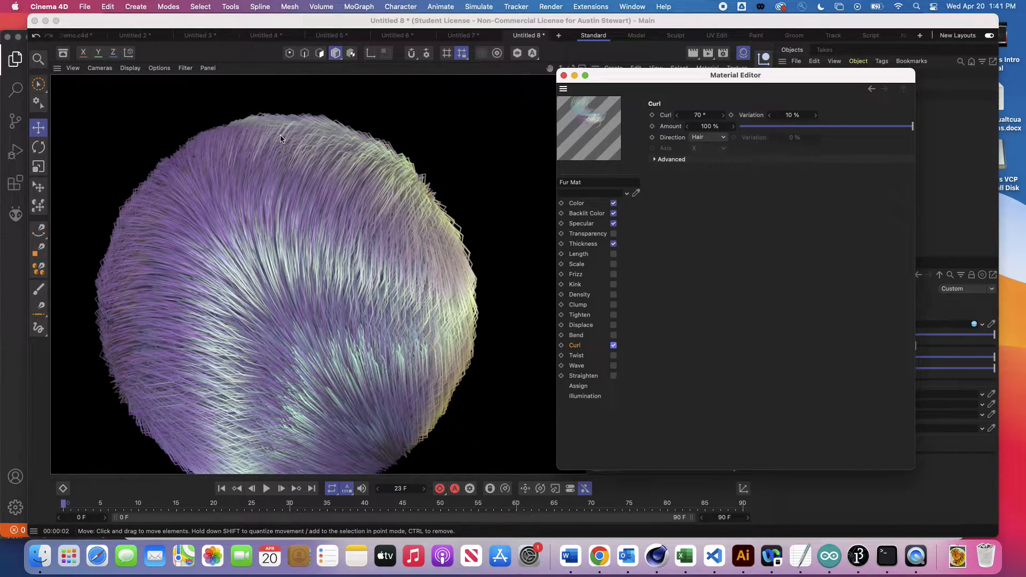
click(330, 139)
scroll(330, 139, up, 5)
key(super+r)
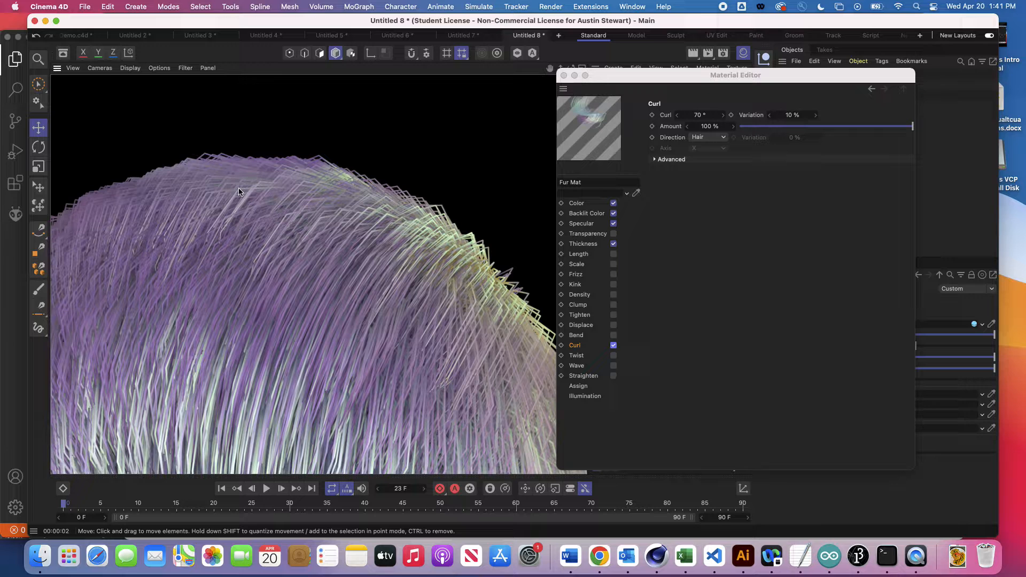
- Raise the Fur object's Segments to 17 and render the curled hairs close up
drag(705, 73, 392, 142)
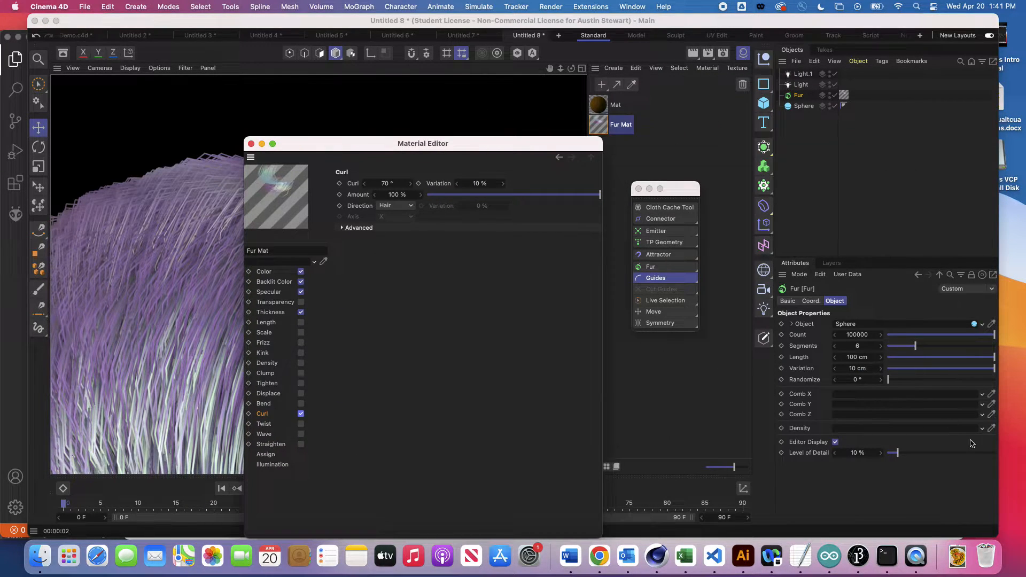
click(955, 347)
click(979, 346)
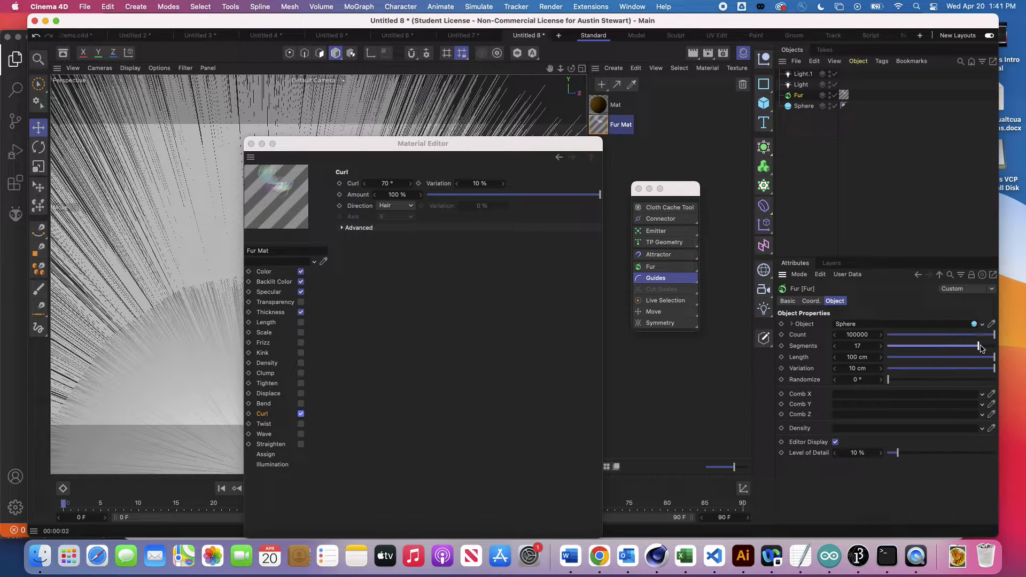
drag(464, 145, 791, 145)
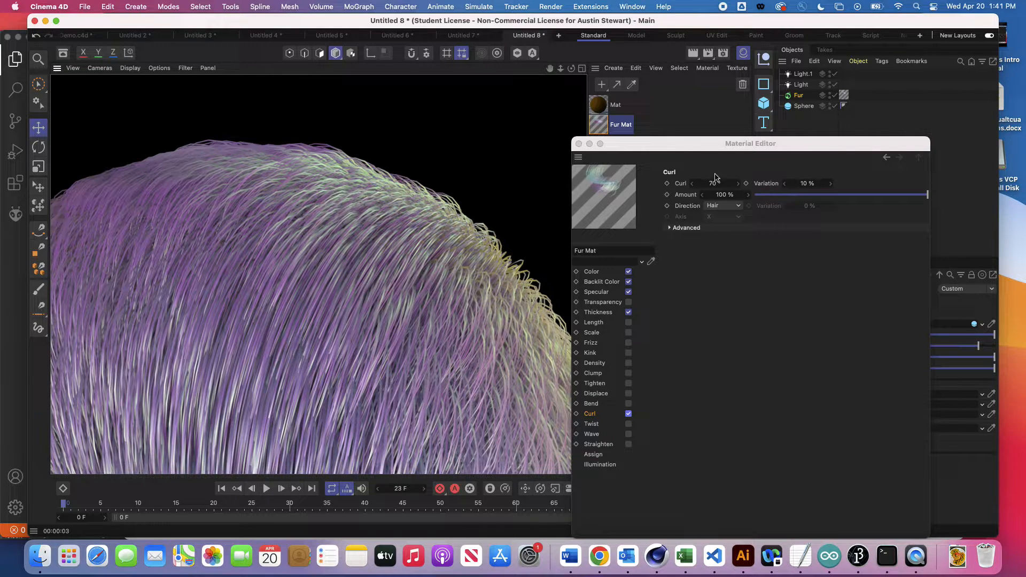
- Set Fur Mat's Curl angle to 83° and its Direction to Random, rendering the fur up close and as a full sphere
drag(728, 184, 737, 183)
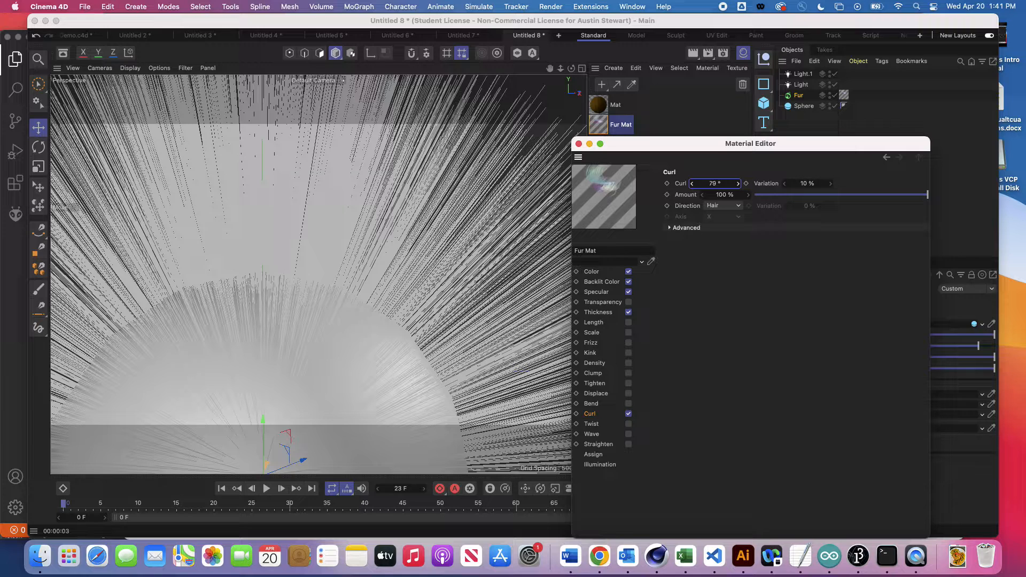
click(737, 206)
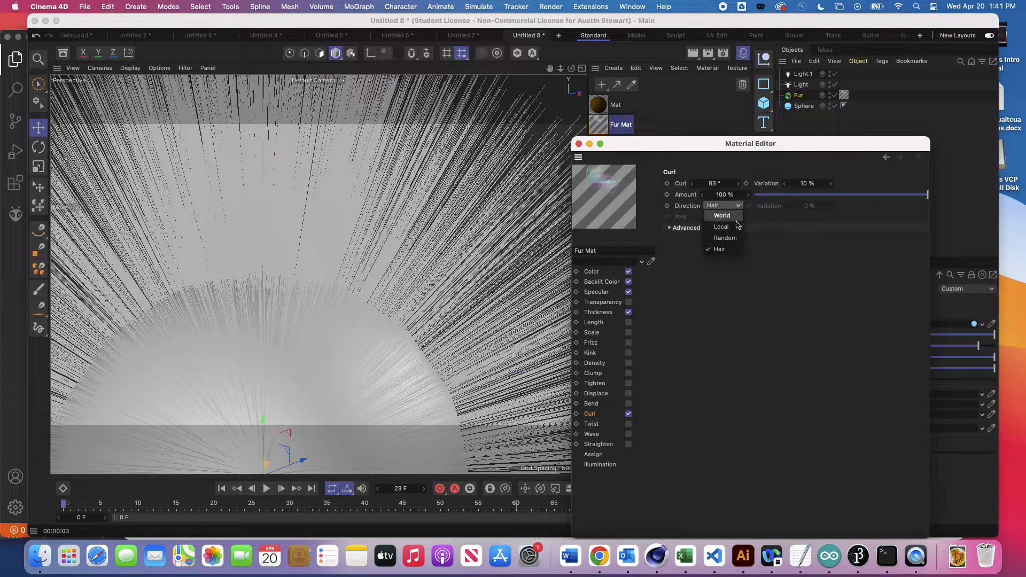
click(734, 239)
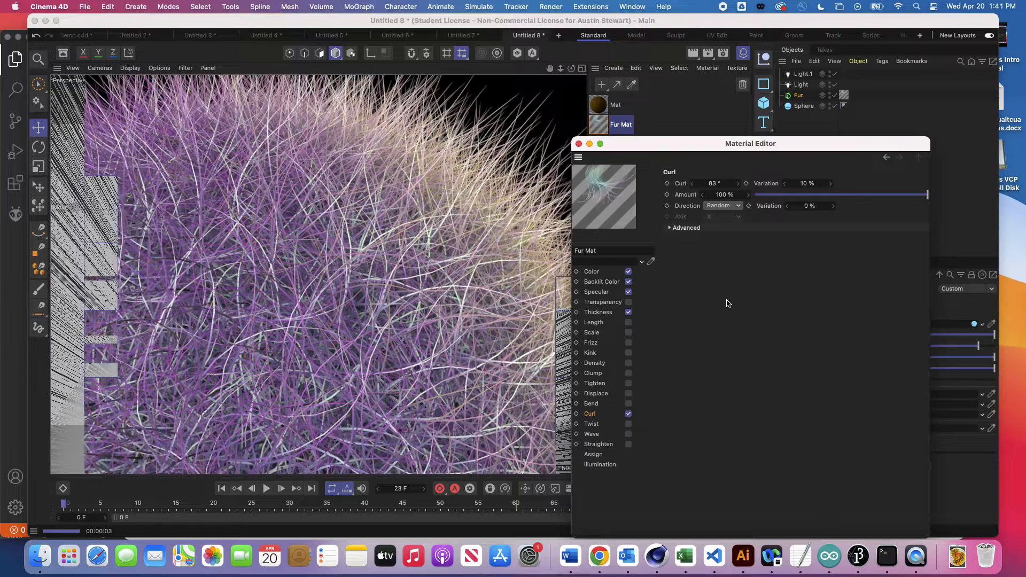
click(317, 257)
scroll(317, 257, down, 10)
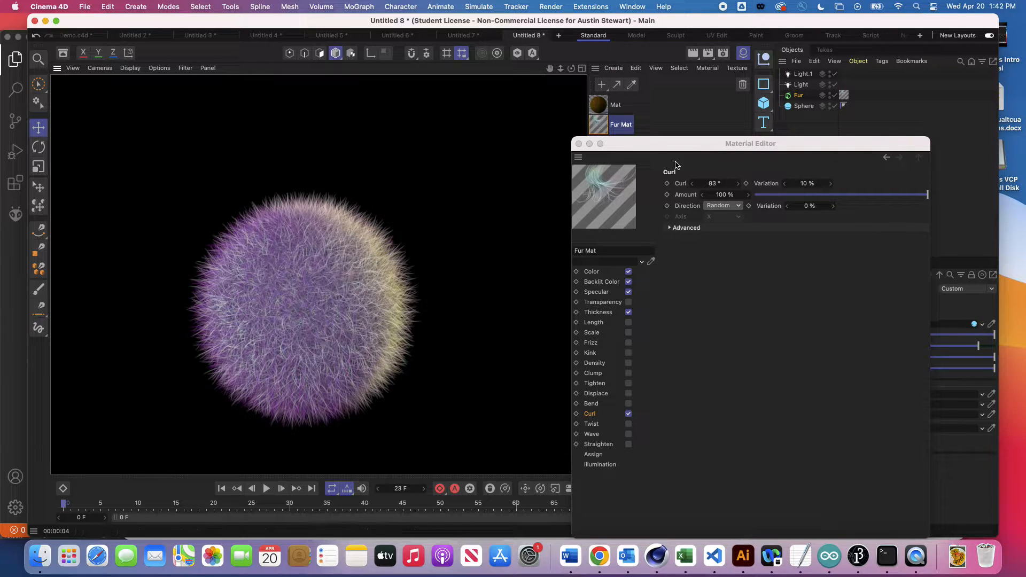
- Close the Material Editor and clear the Sphere from the Fur object's Object link
drag(673, 150, 427, 183)
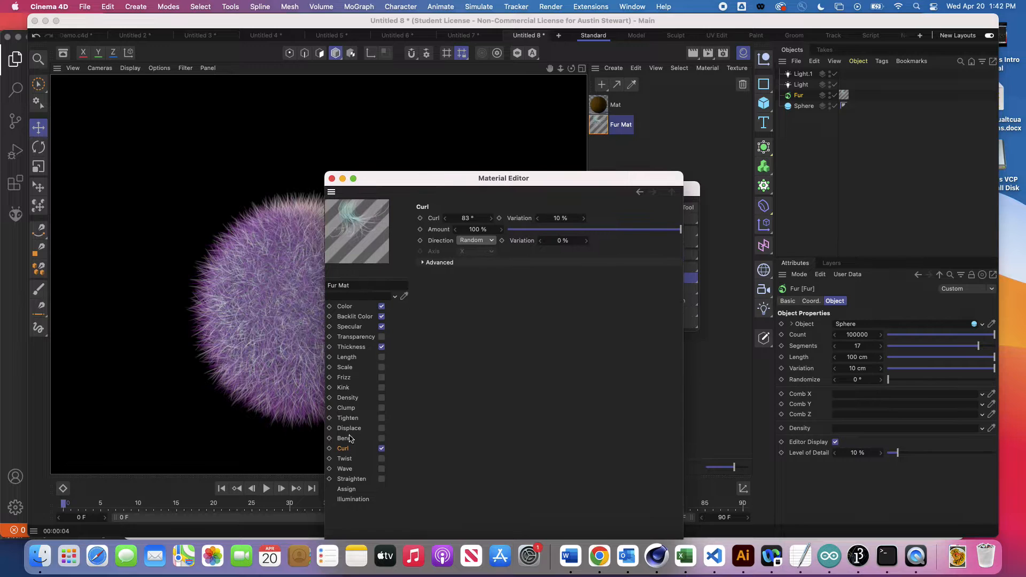
drag(452, 179, 356, 97)
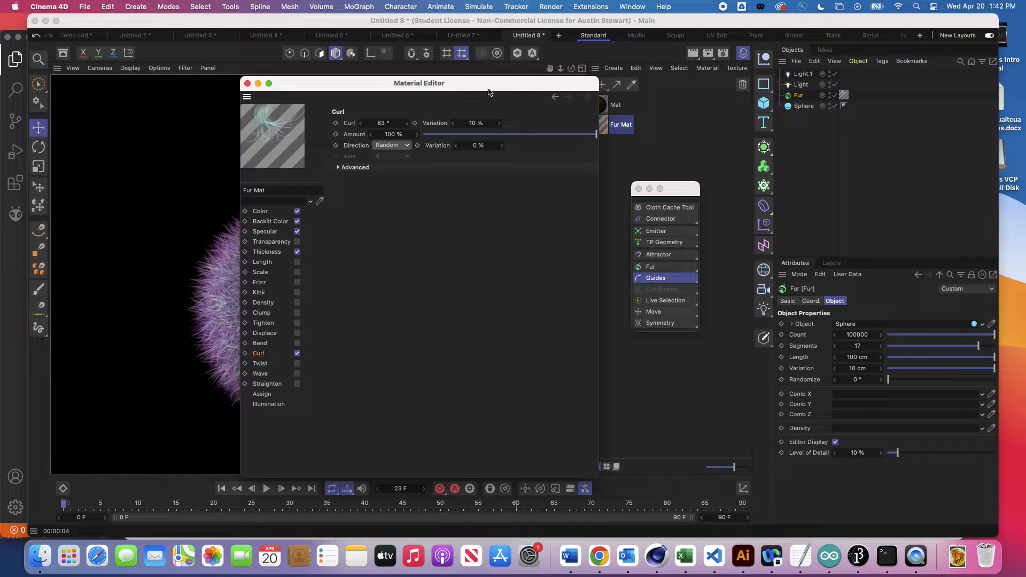
drag(465, 85, 437, 203)
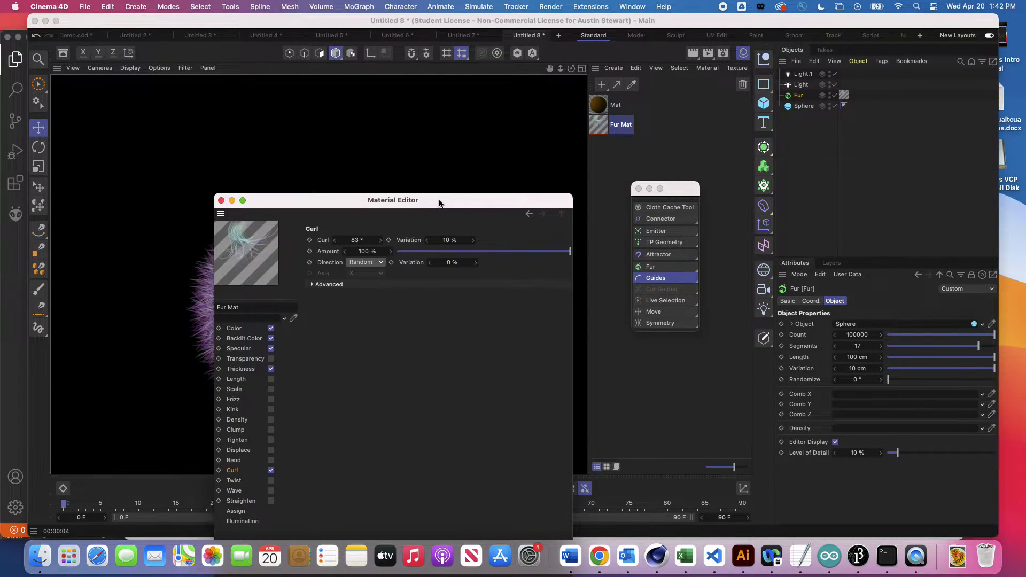
click(221, 201)
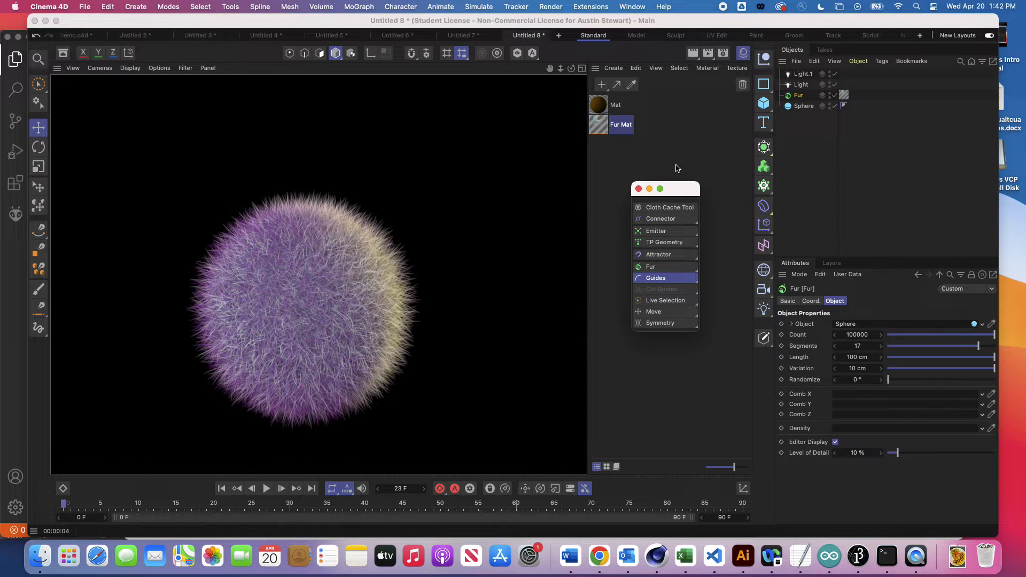
click(799, 97)
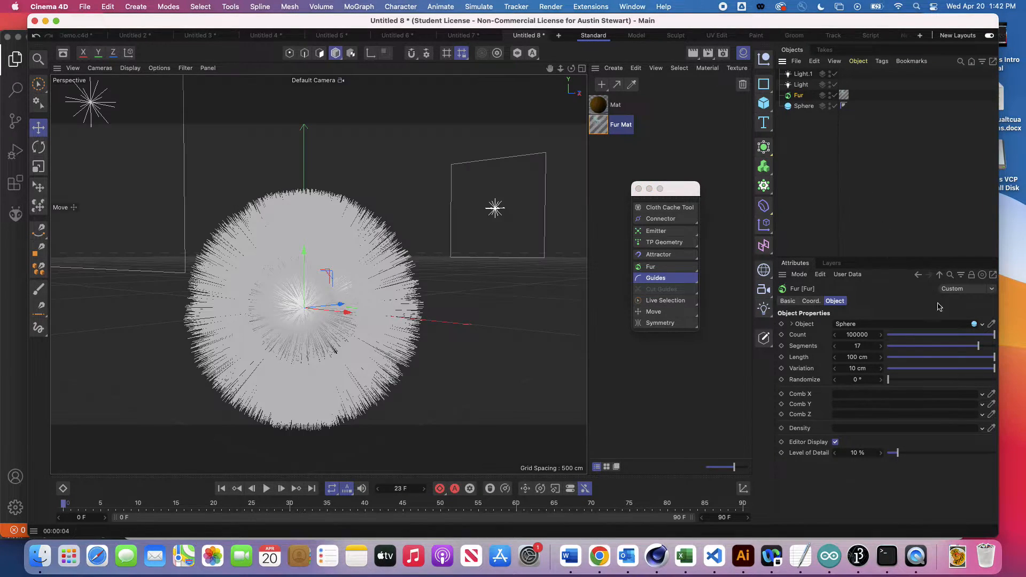
click(981, 327)
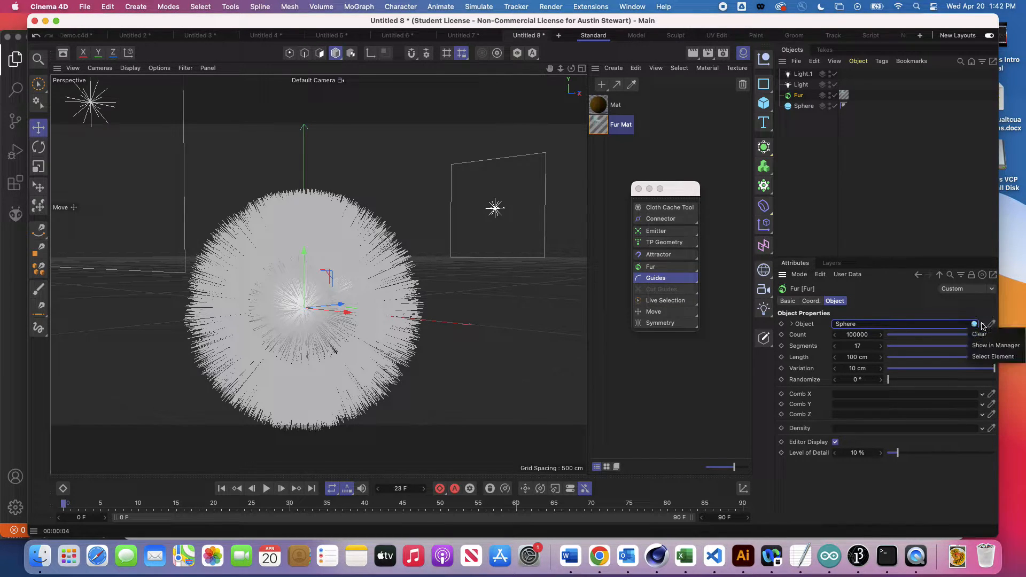
click(982, 335)
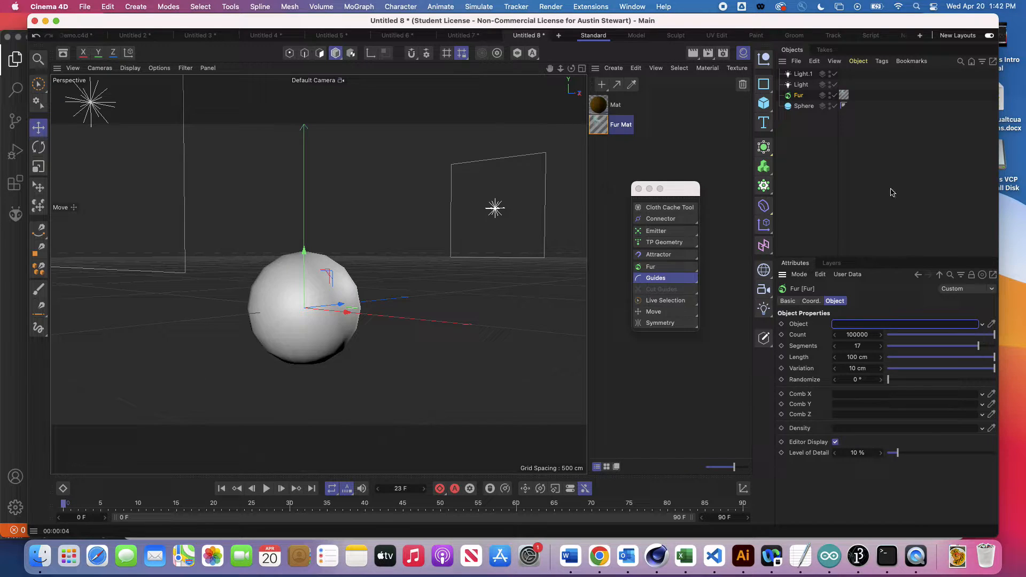
- Add a Hair object to the Sphere and render it with the default hair material
click(801, 106)
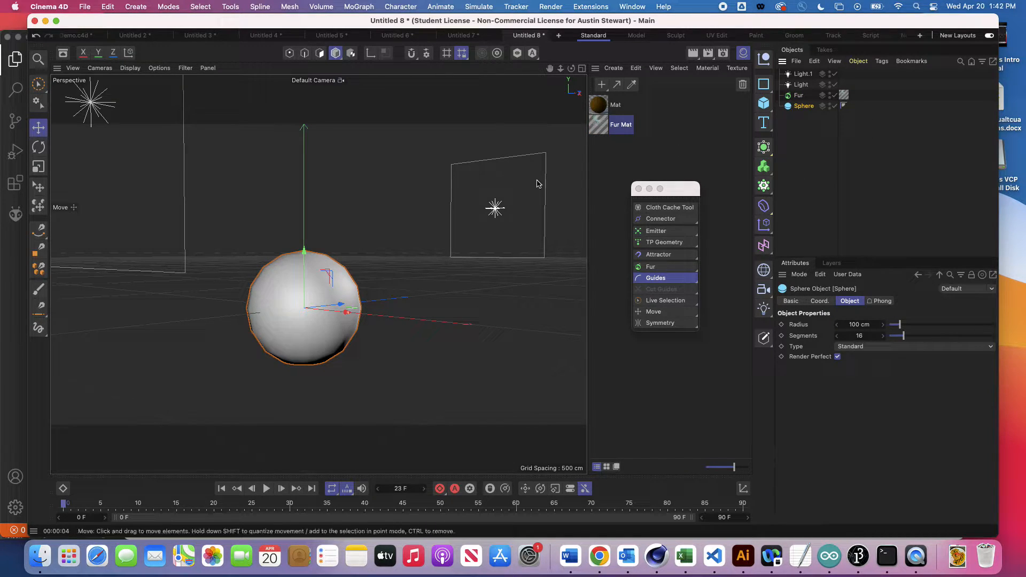
click(676, 267)
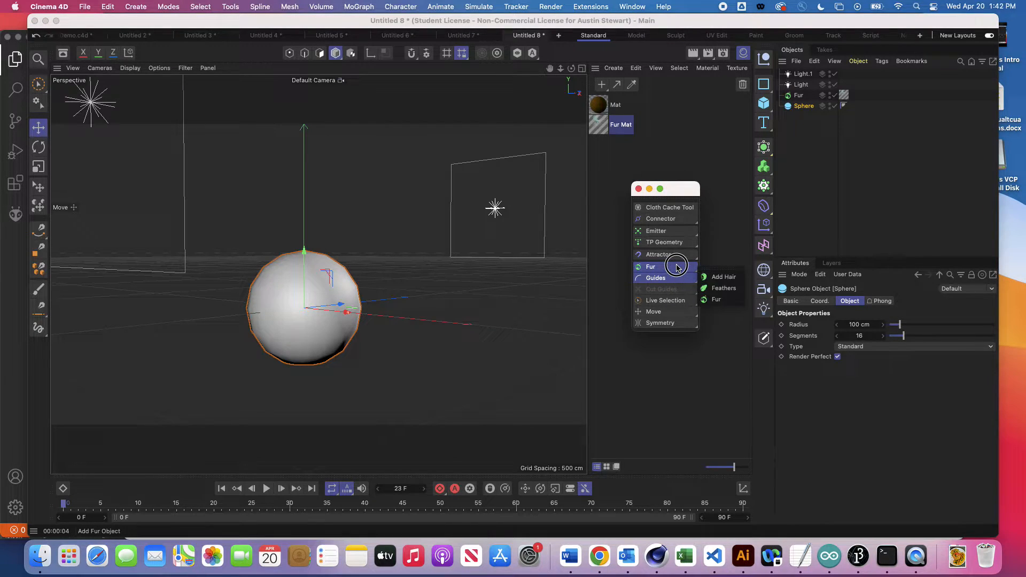
click(721, 278)
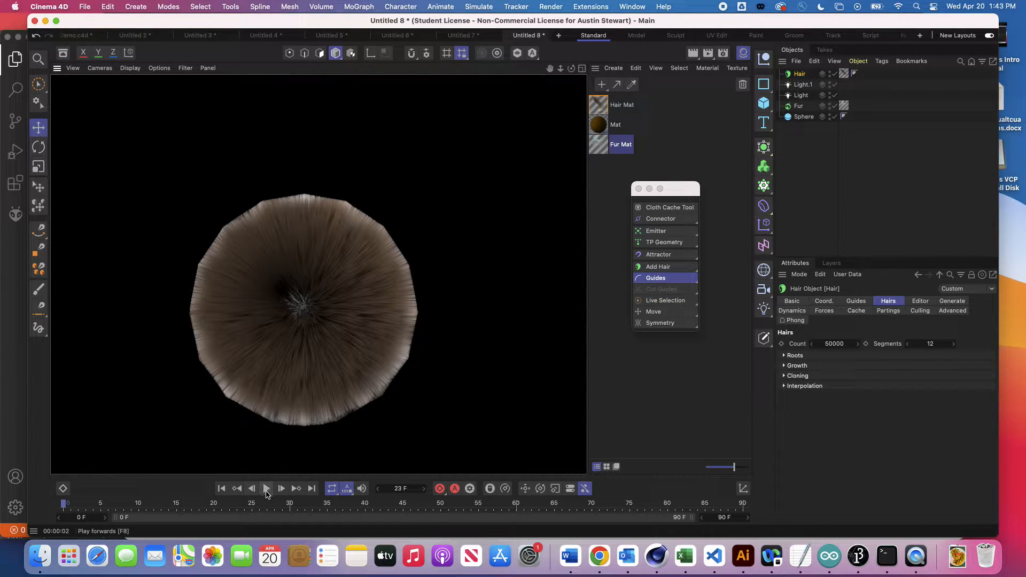
- Play the hair dynamics to frame 50 and render the fallen hair, including a close-up of the sphere's upper part
click(266, 489)
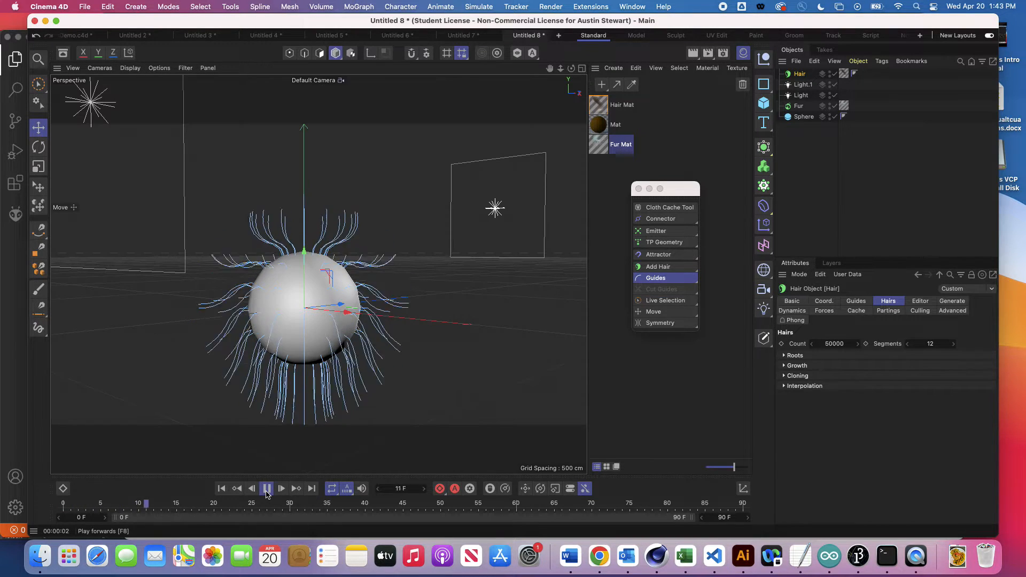
click(266, 491)
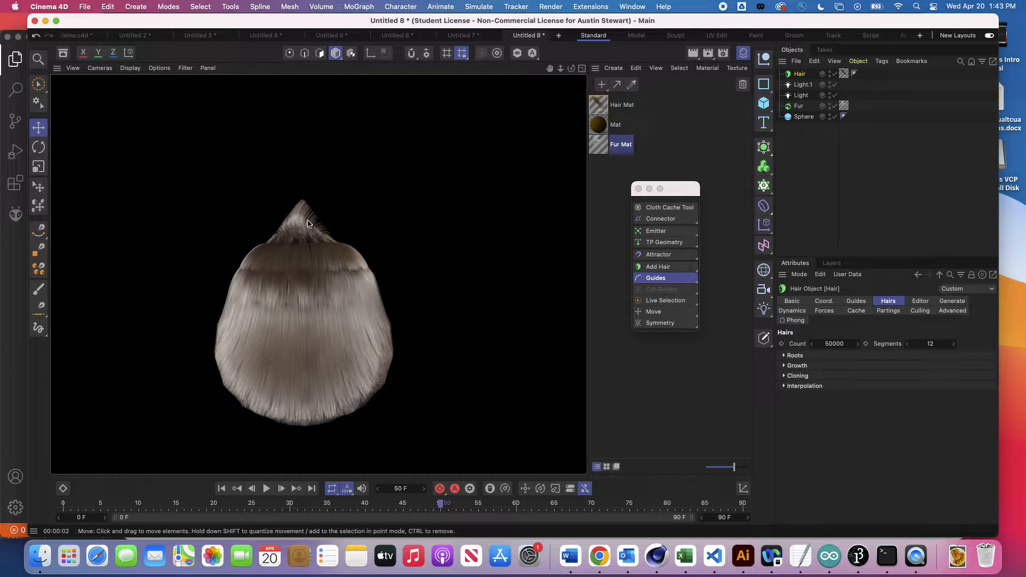
scroll(307, 223, up, 5)
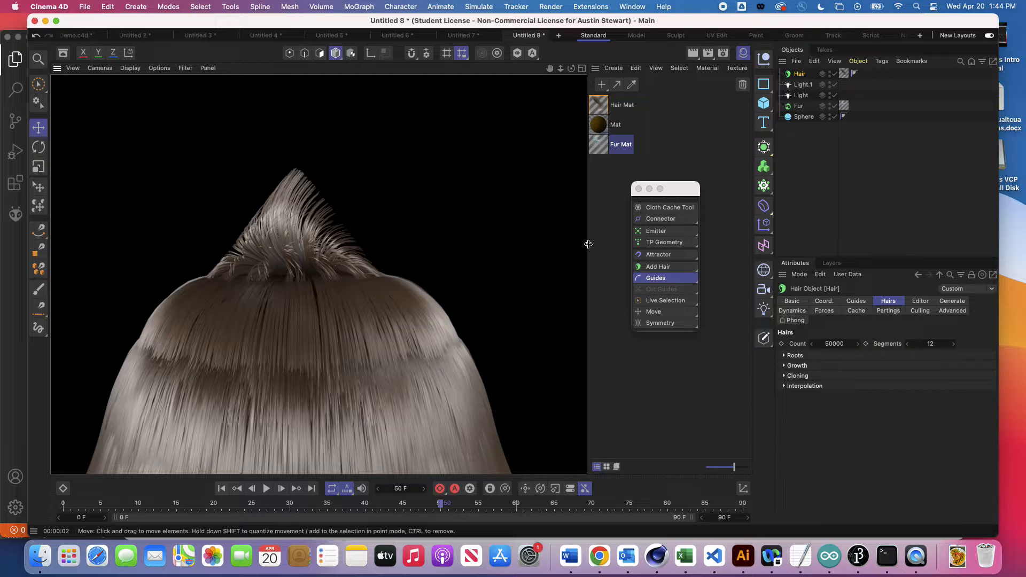
- Examine the Hair object's guide settings, including the root placement options and the Growth, Editing and Symmetry groups
drag(684, 189, 649, 191)
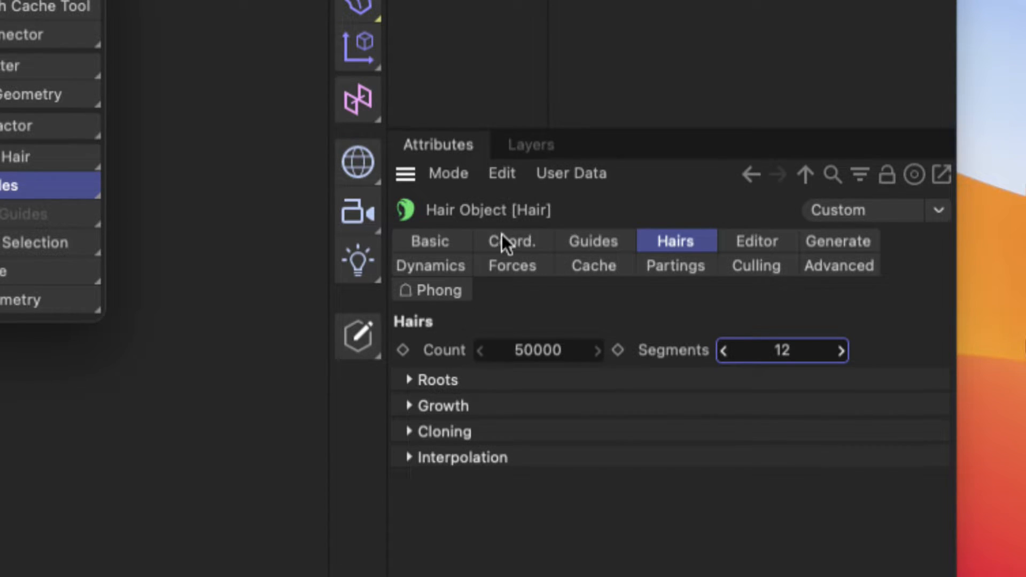
click(582, 240)
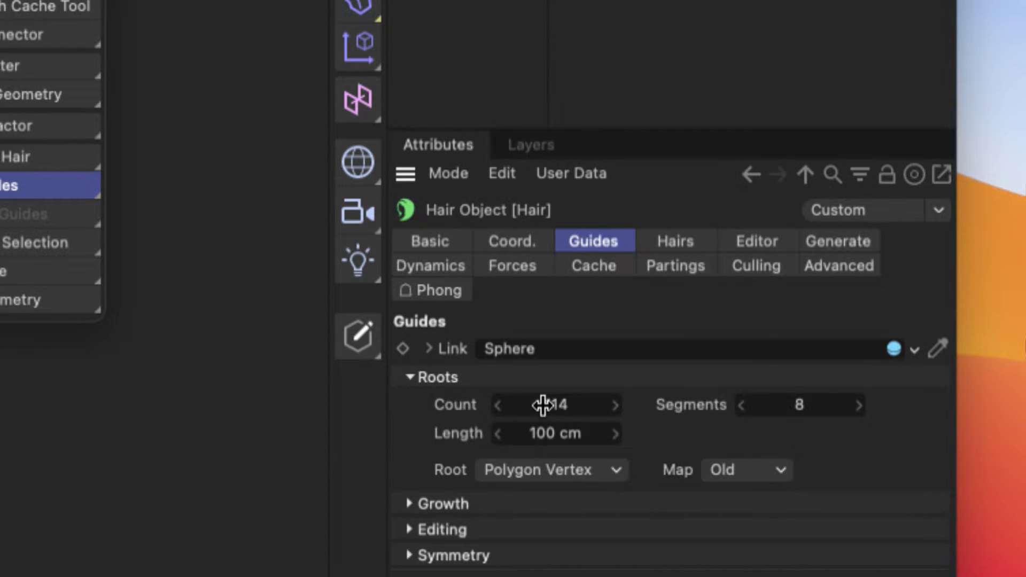
click(590, 471)
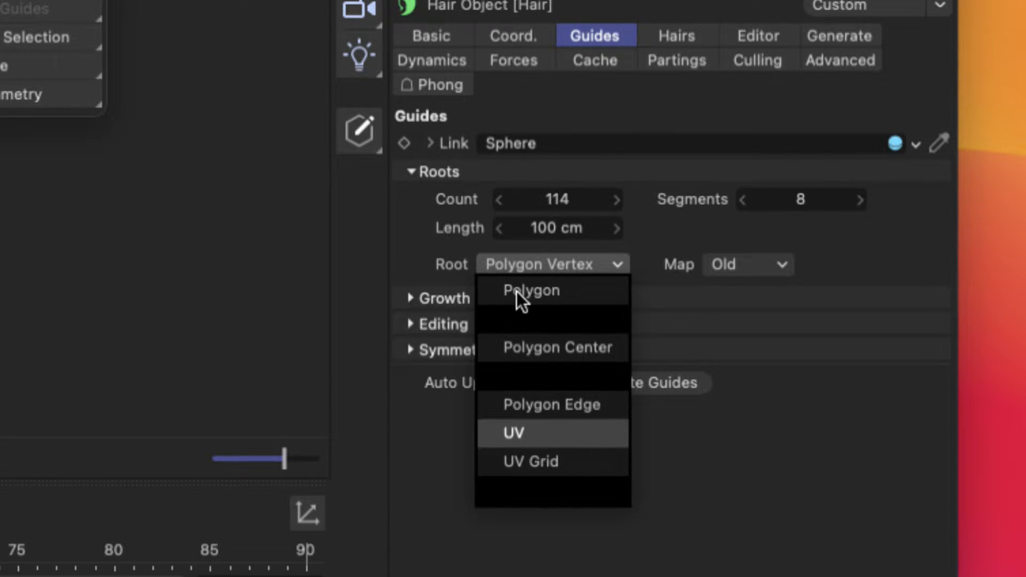
click(538, 264)
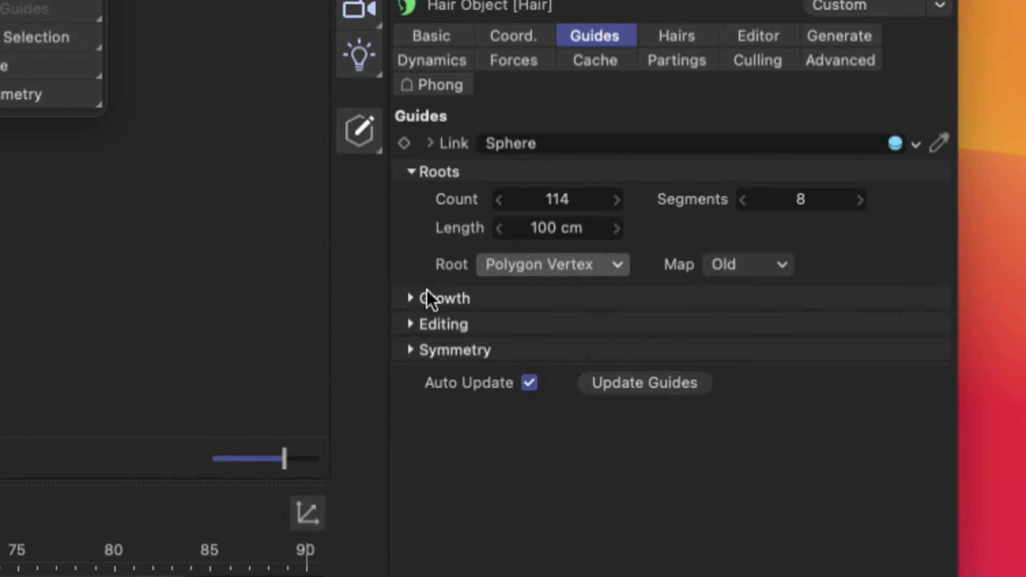
click(412, 299)
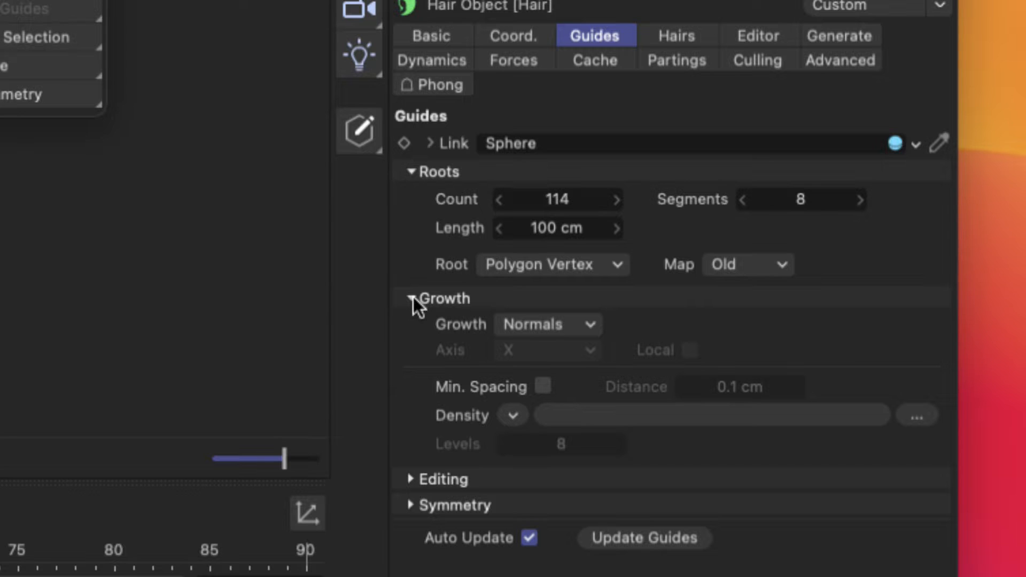
click(412, 299)
click(411, 325)
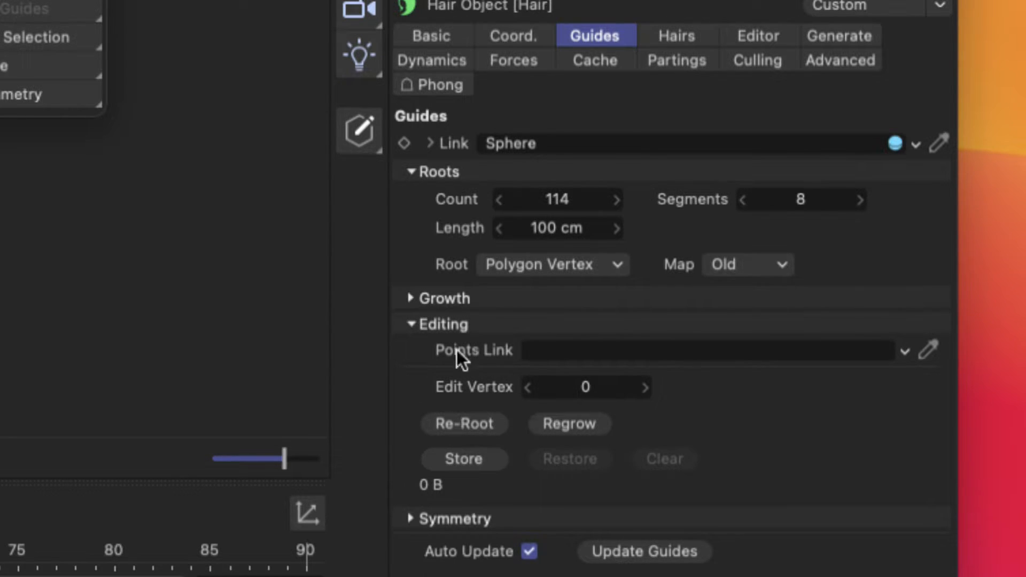
click(411, 324)
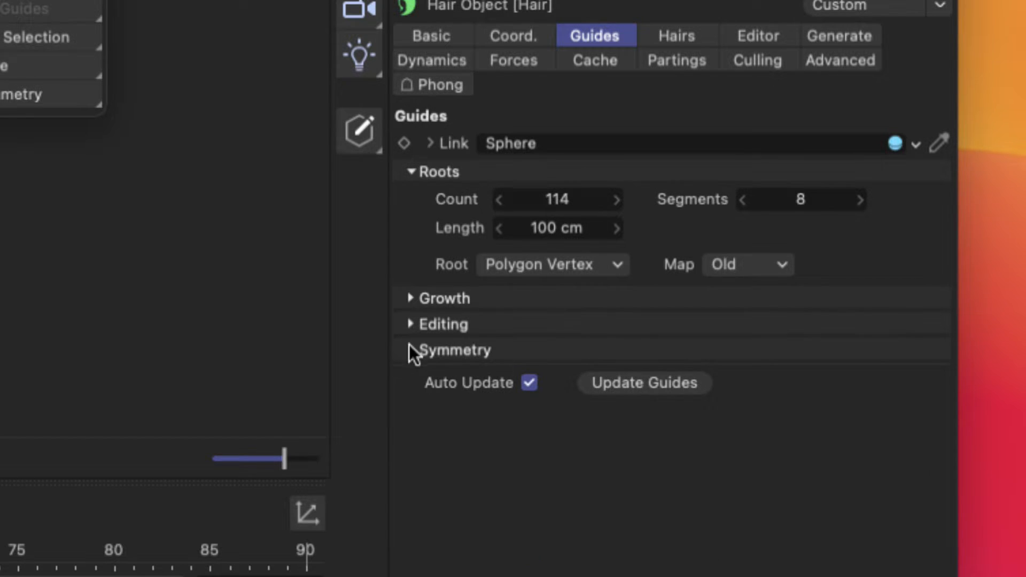
click(411, 349)
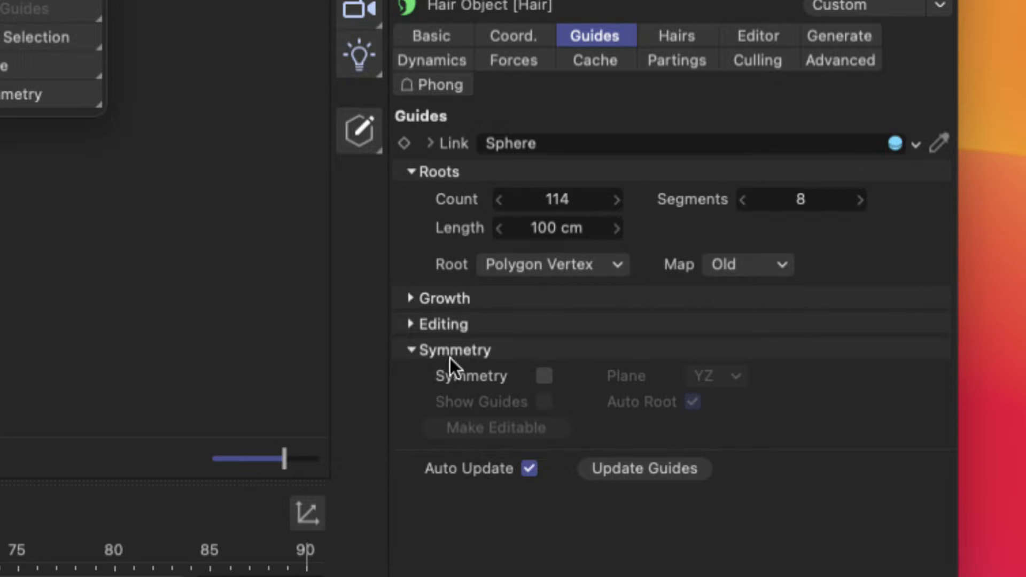
click(410, 351)
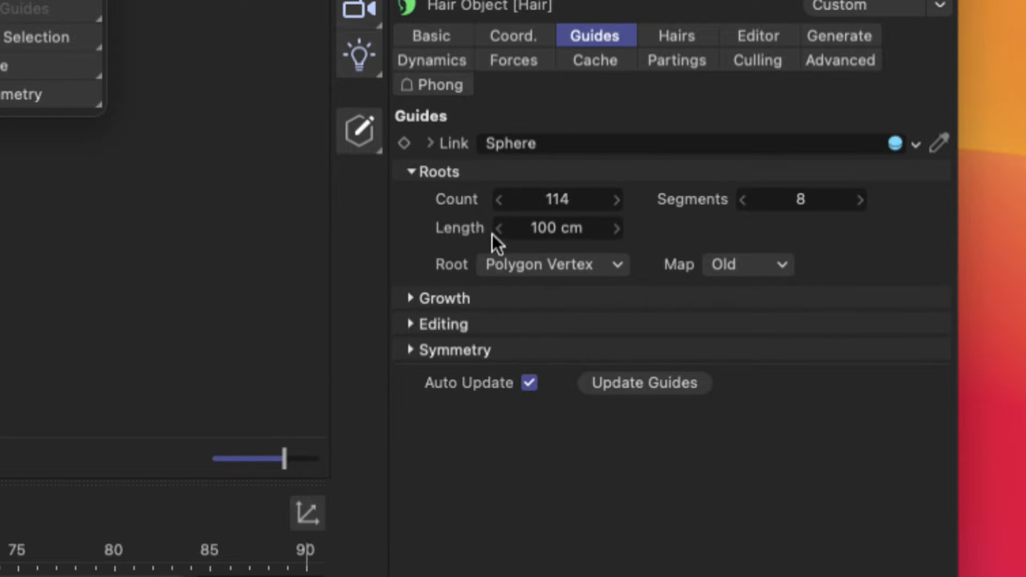
- Set the hair guides' Length to 200 cm, then play the dynamics to frame 28 and render the longer hair
double_click(545, 231)
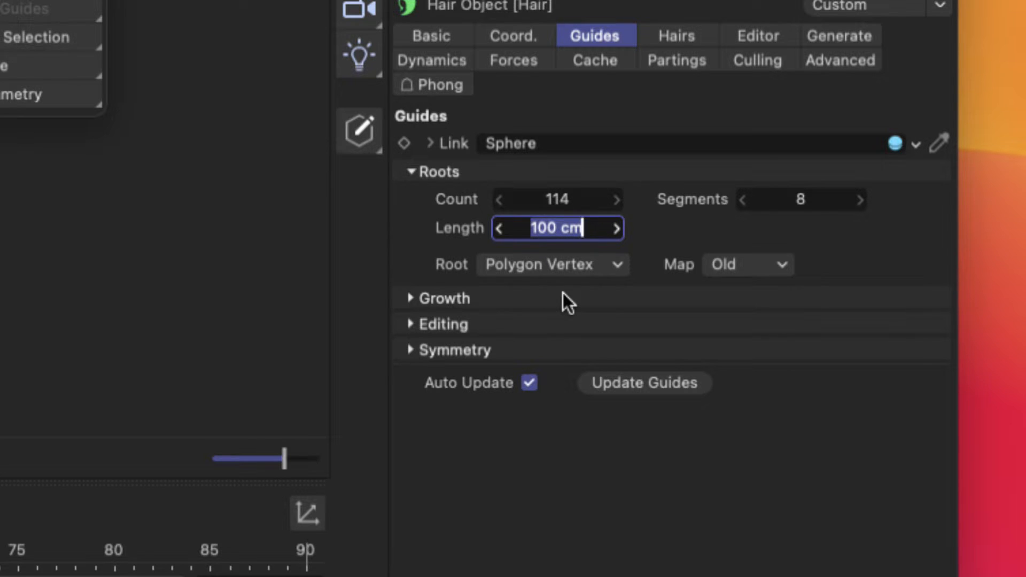
text(2000)
key(BackSpace)
key(Return)
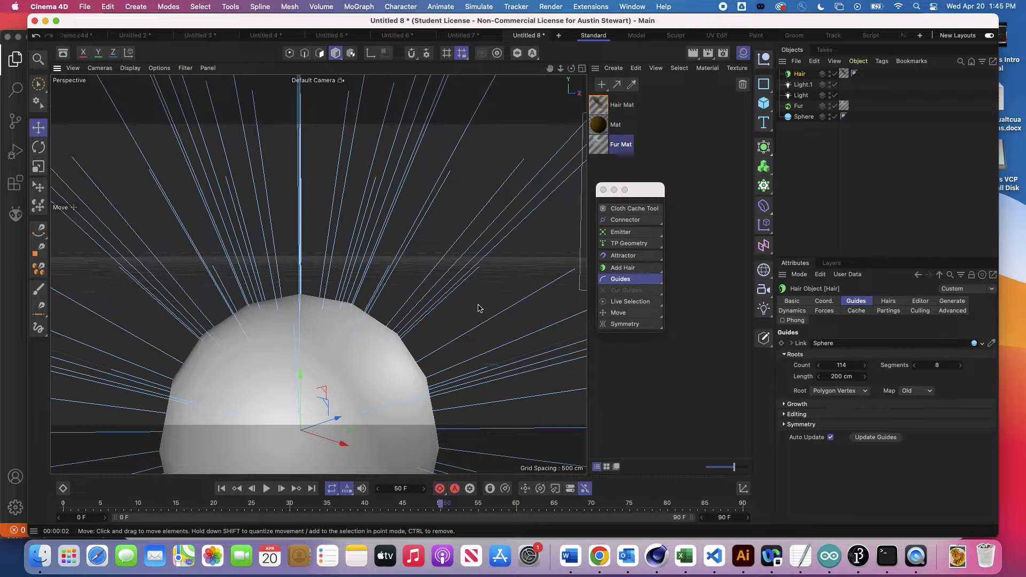
key(h)
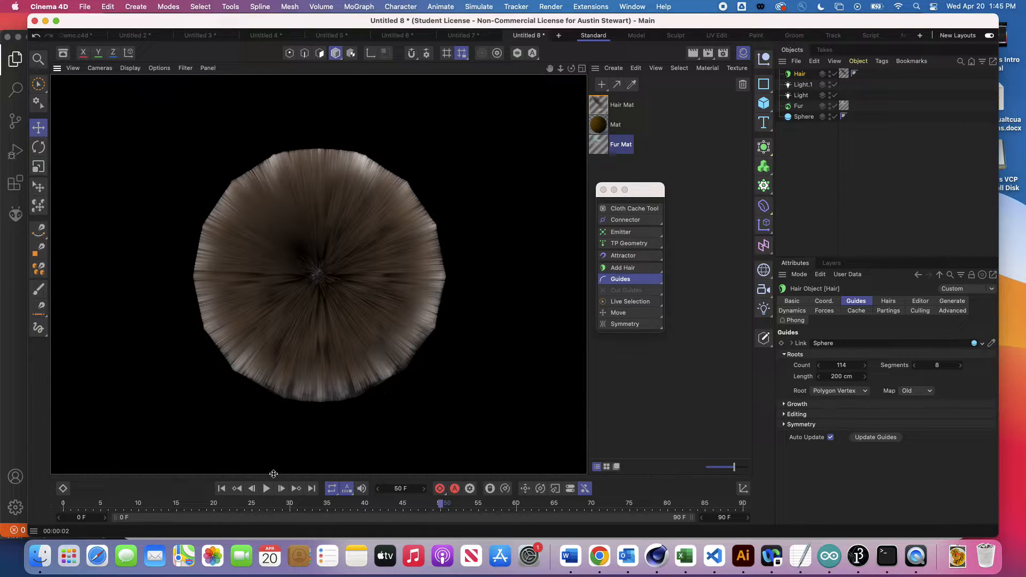
click(267, 490)
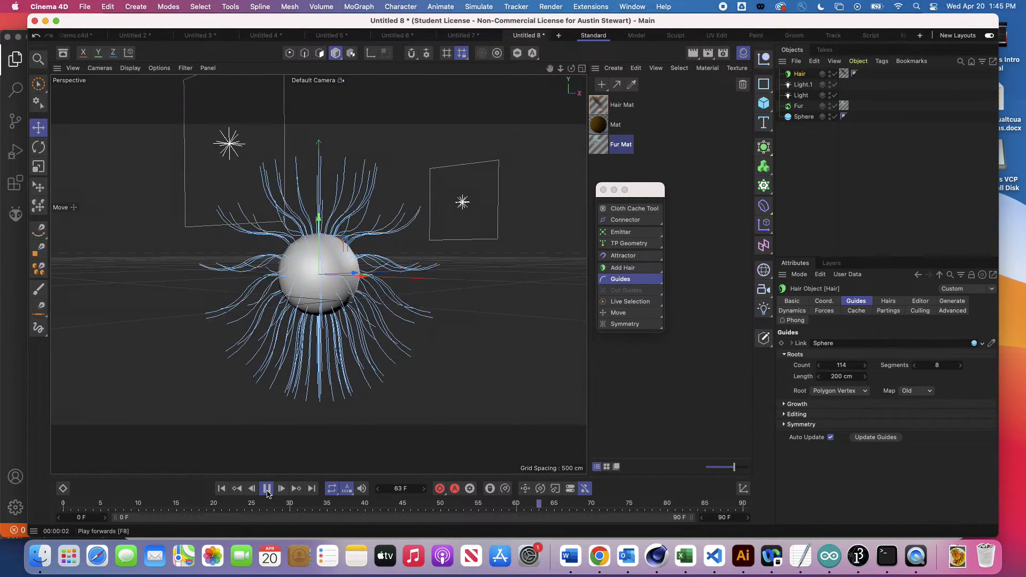
click(267, 490)
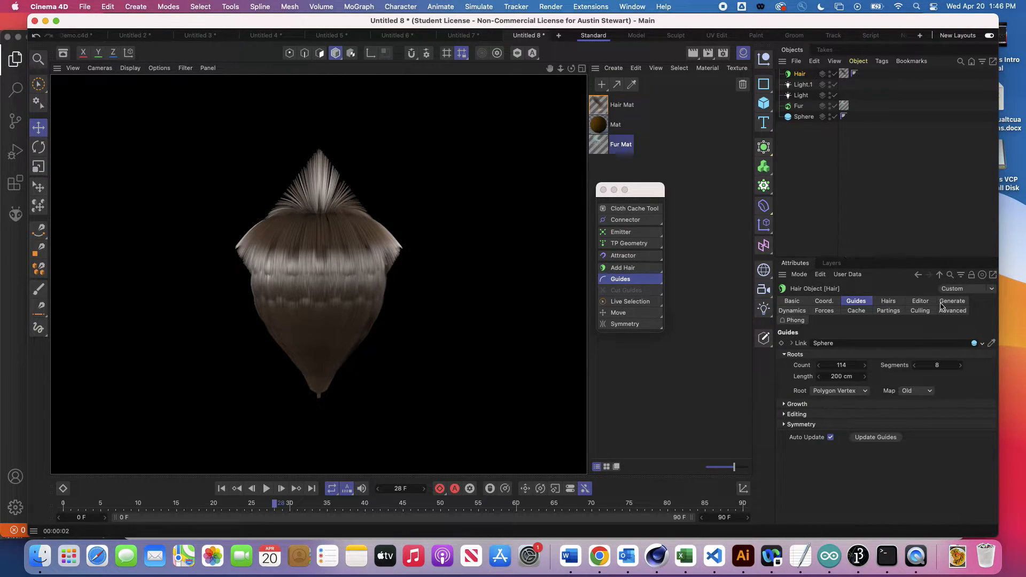
- Set the root placement of the Hair object's hairs to Polygon Vertex
click(890, 302)
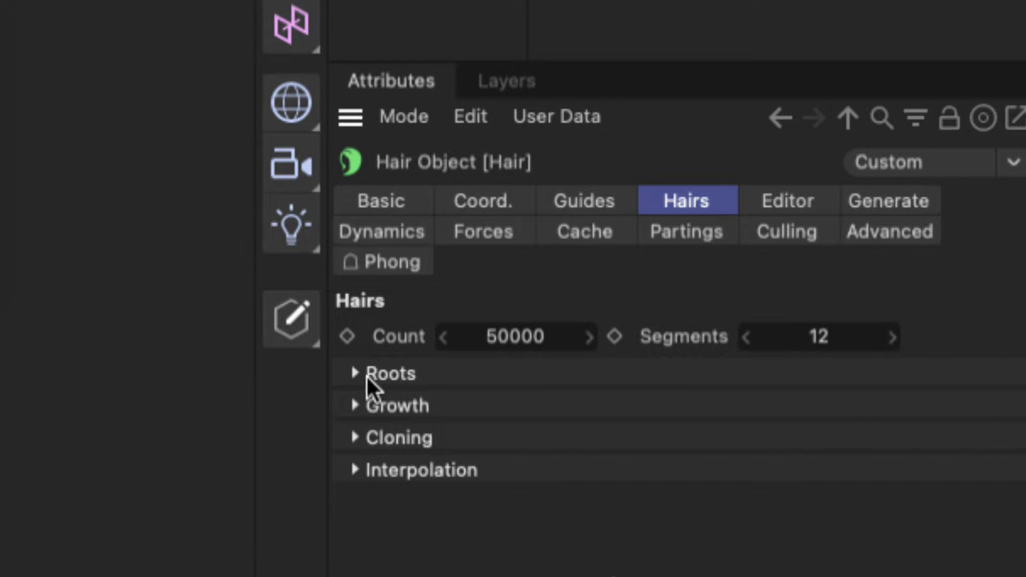
click(354, 374)
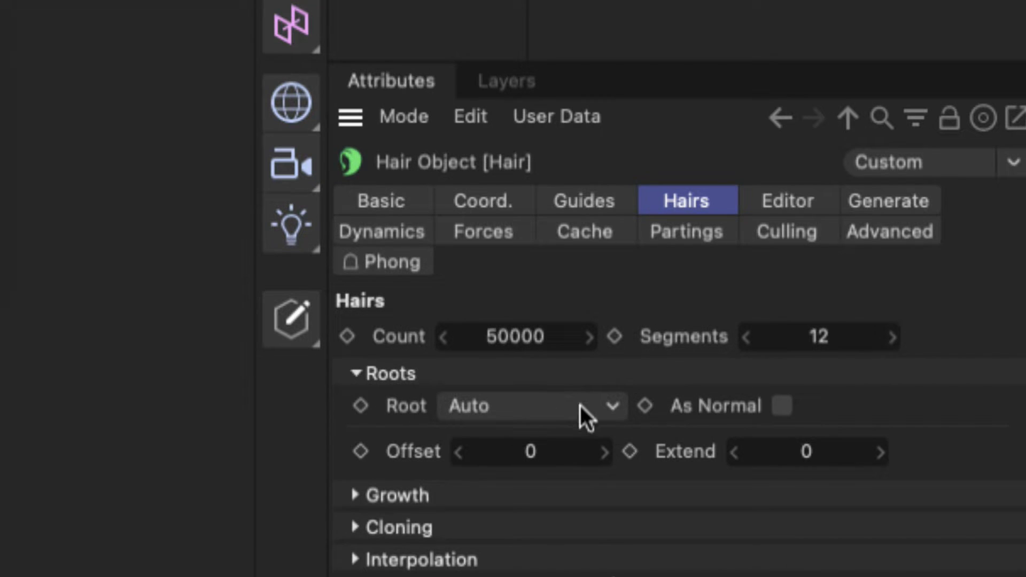
click(594, 407)
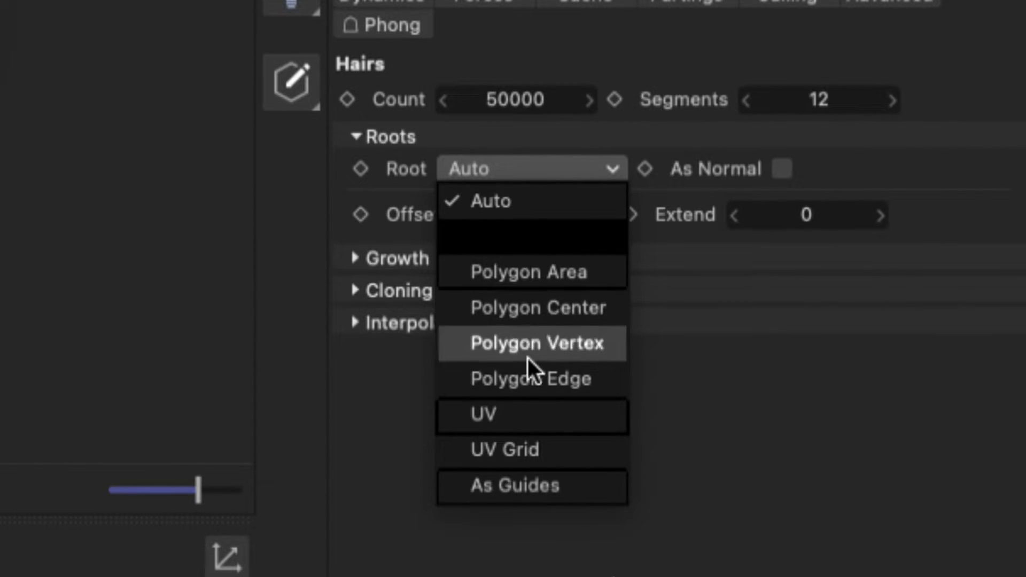
click(532, 348)
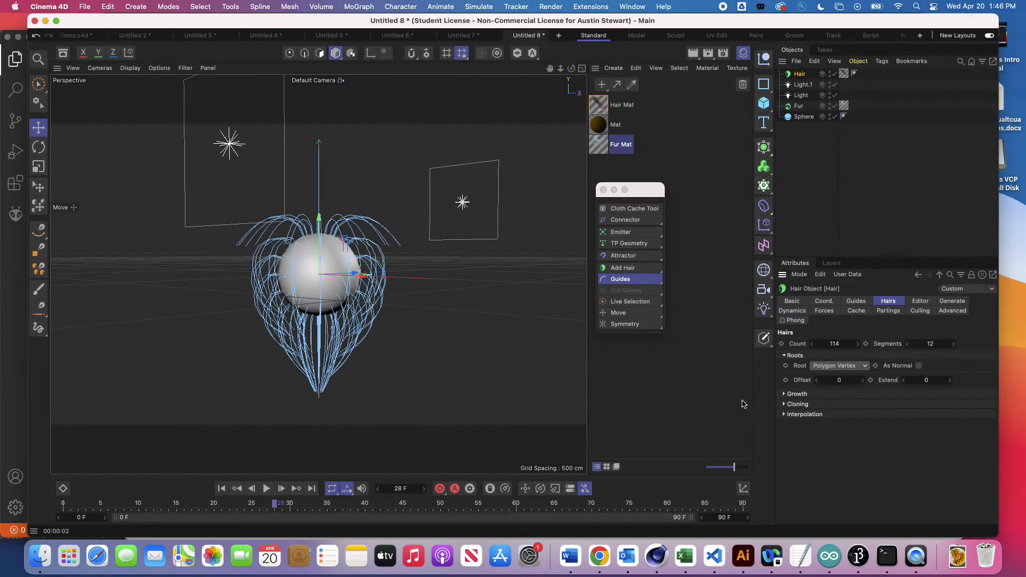
- Render the vertex-rooted hair, first the whole sphere and again as a close-up of the hair roots
key(super+r)
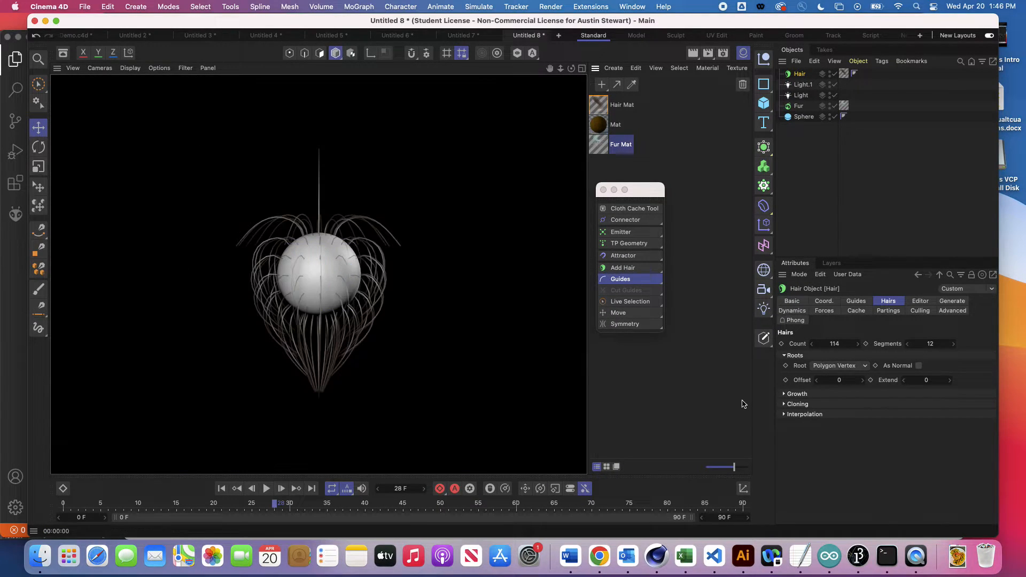
click(301, 225)
scroll(303, 274, up, 6)
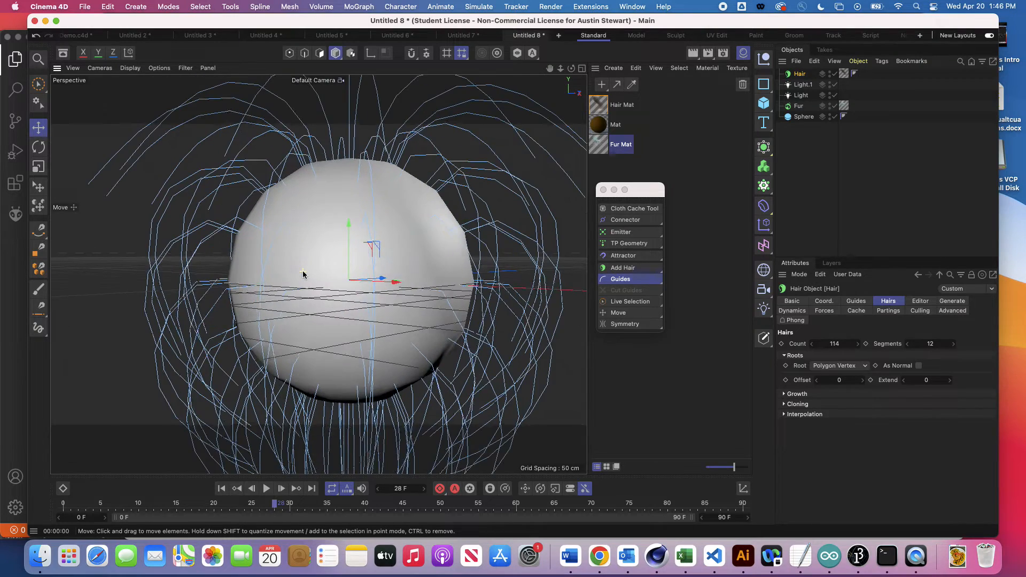
key(super+r)
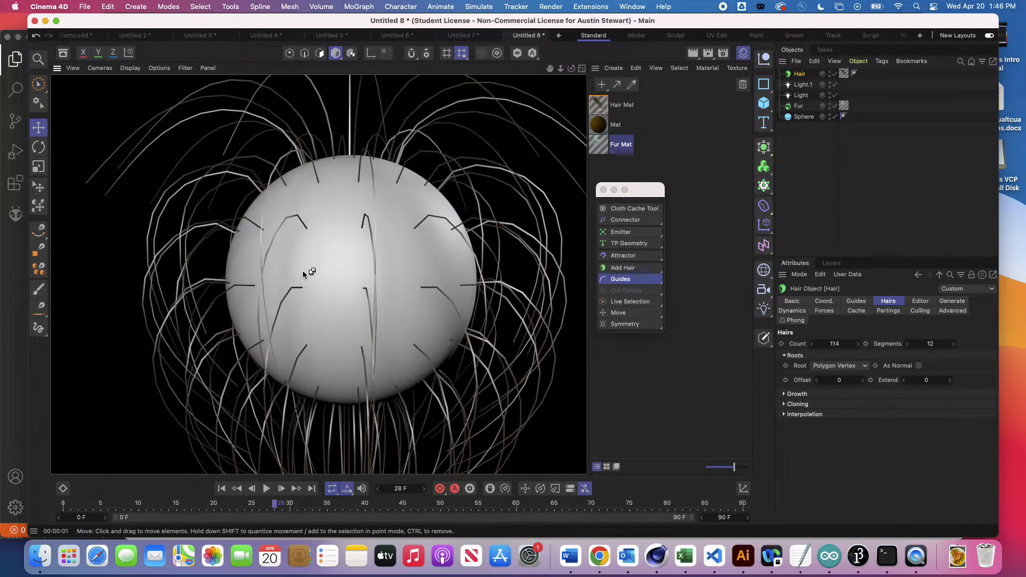
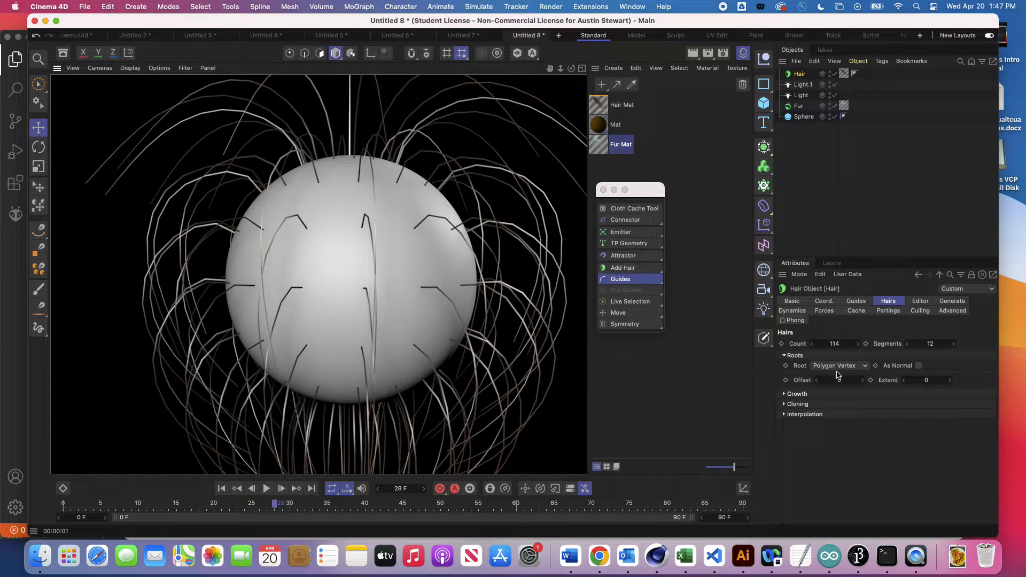
- Set the root placement of the Hair object's hairs to Auto and review the available root options
click(836, 368)
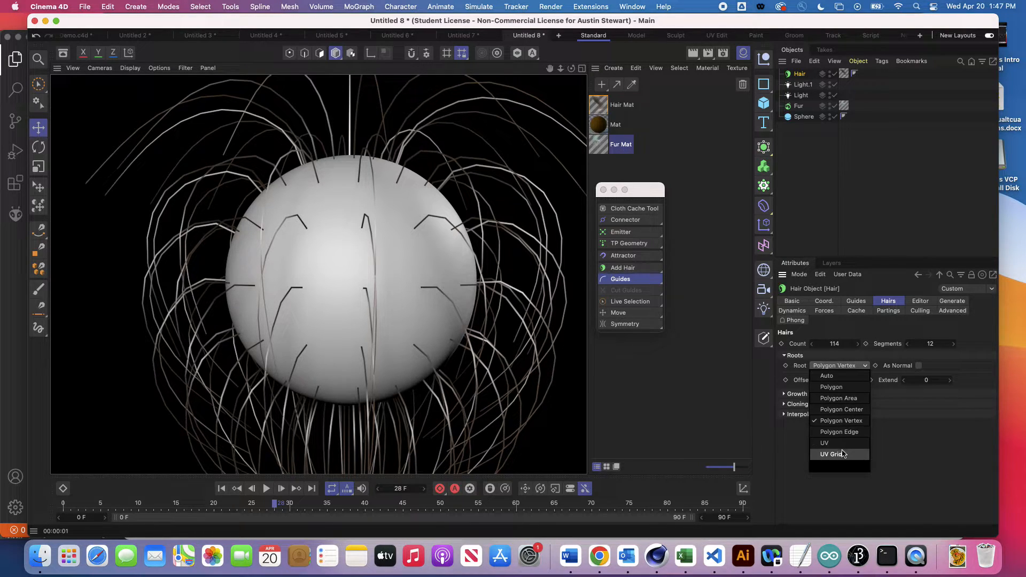
click(840, 379)
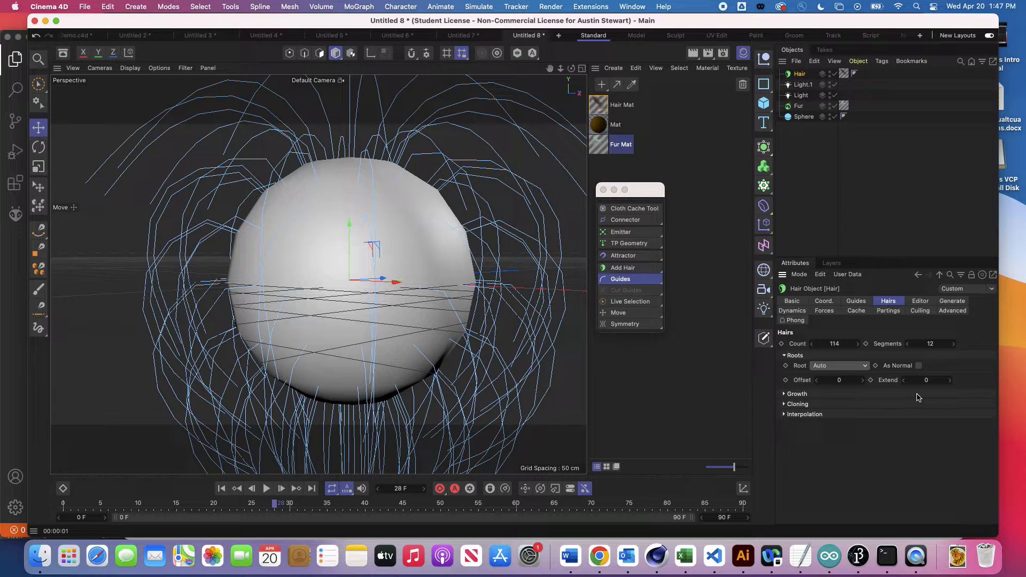
click(783, 405)
click(784, 405)
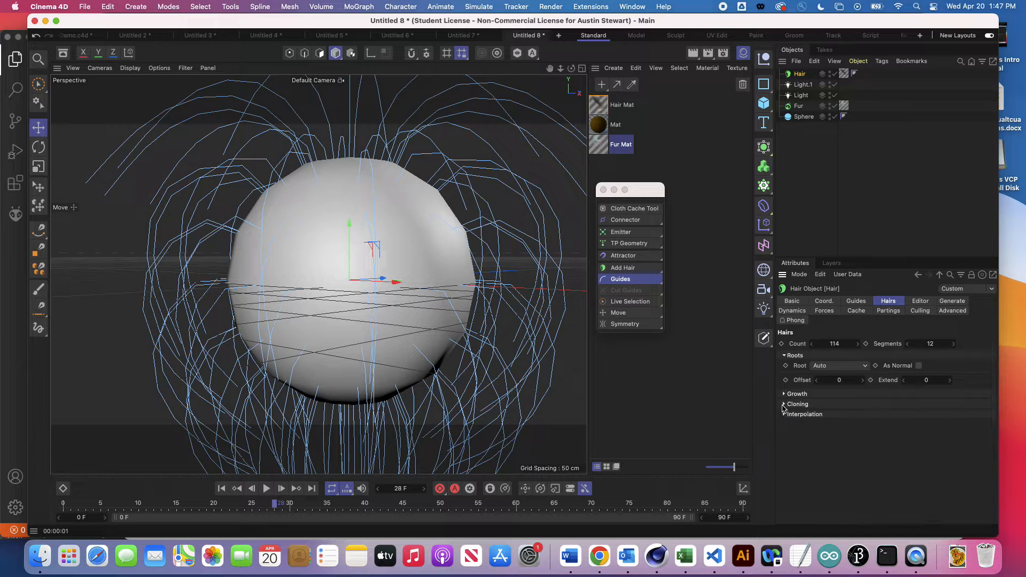
click(783, 355)
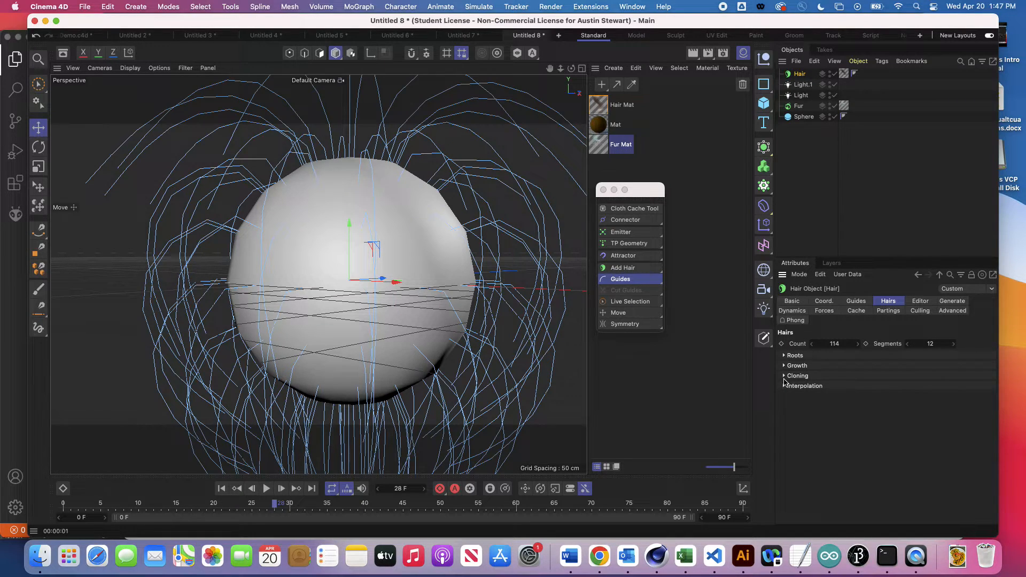
click(784, 356)
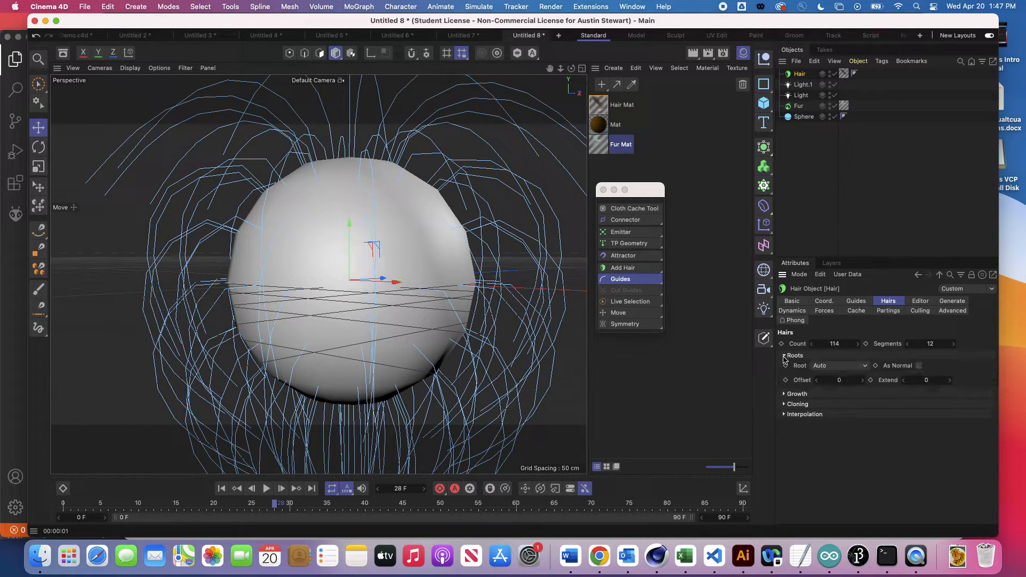
click(860, 366)
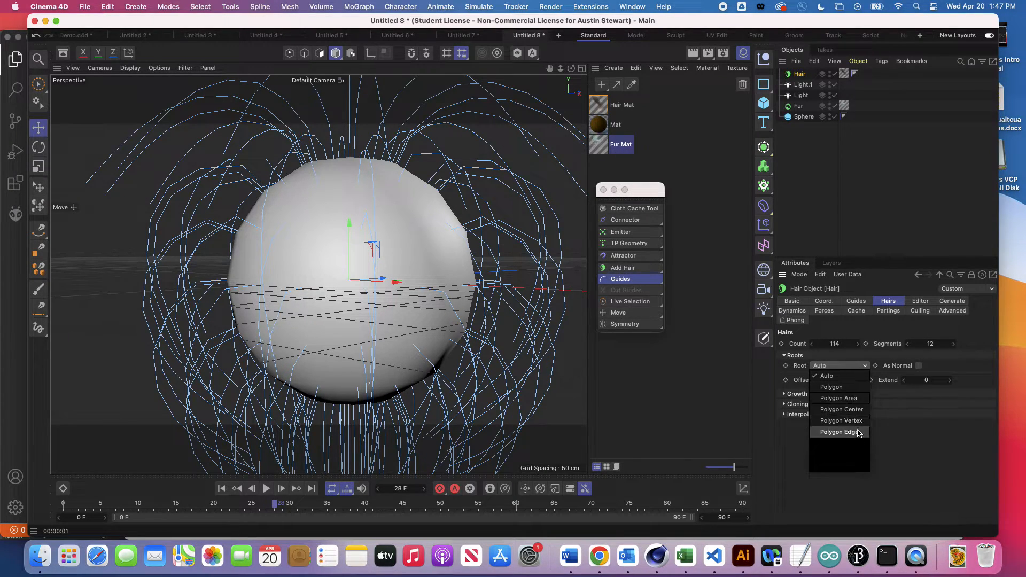
click(850, 361)
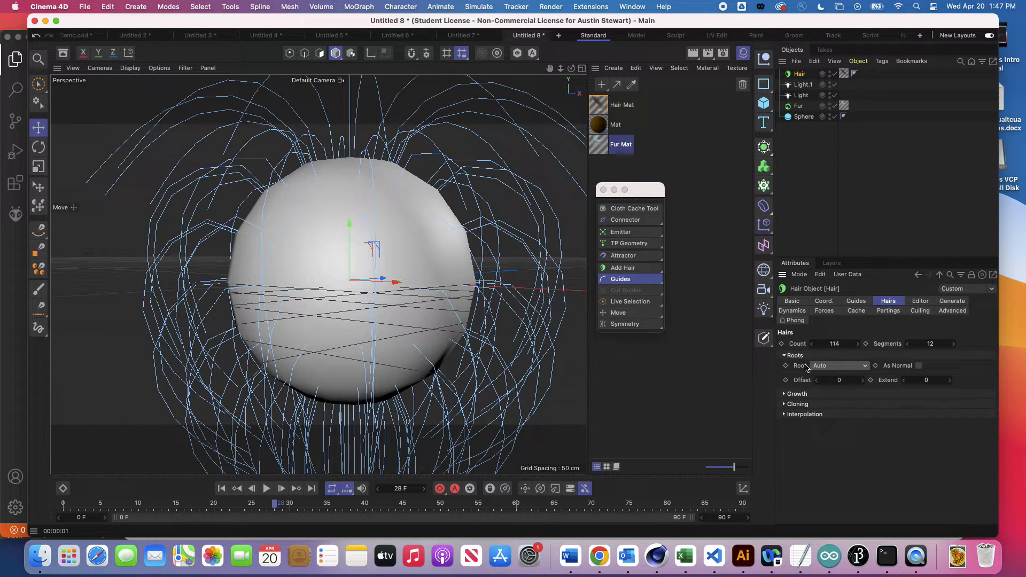
- Set the hairs' cloning to 10 clones with a Tip offset of 10 cm
click(783, 404)
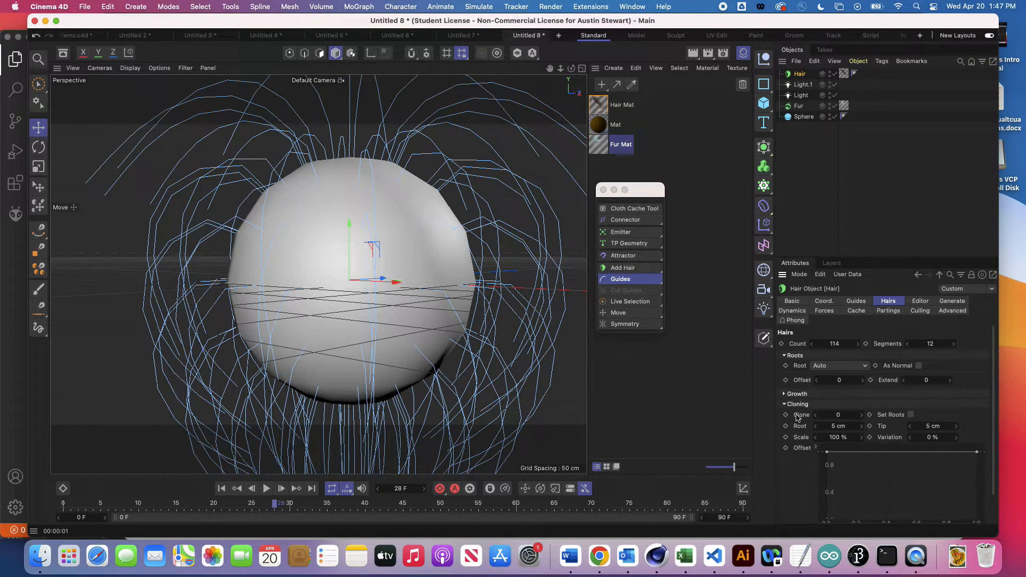
click(840, 417)
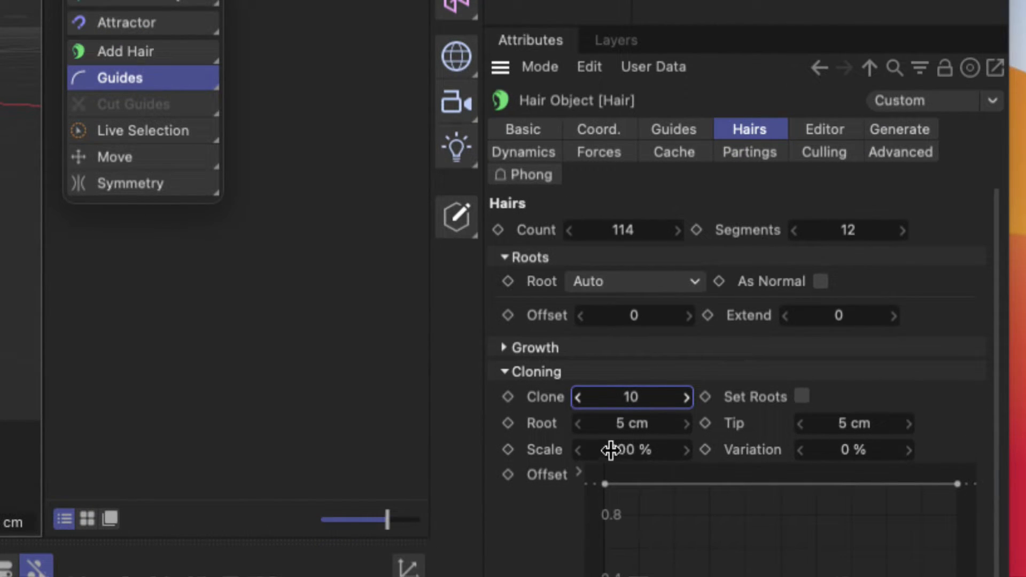
click(851, 424)
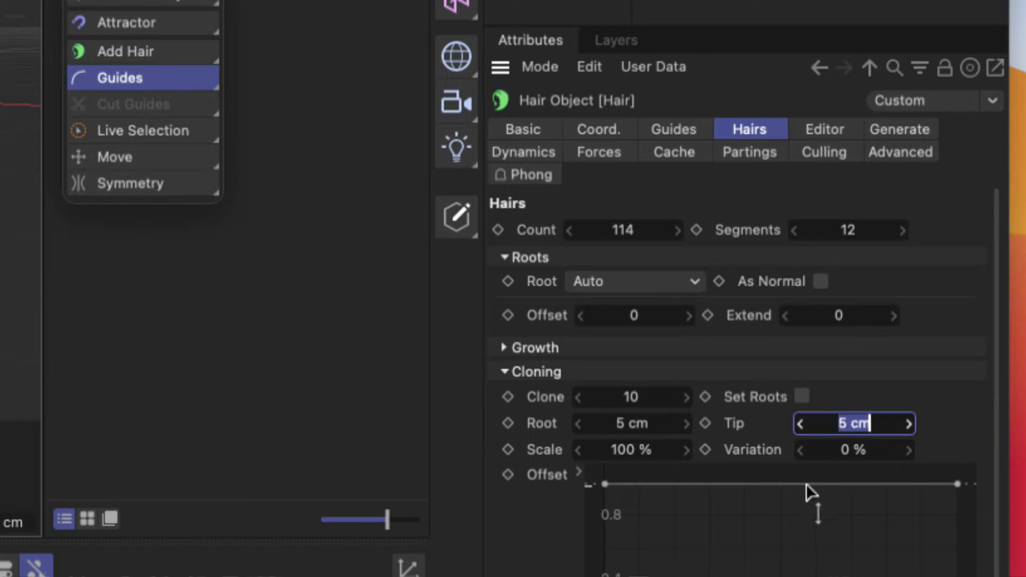
text(10)
key(Return)
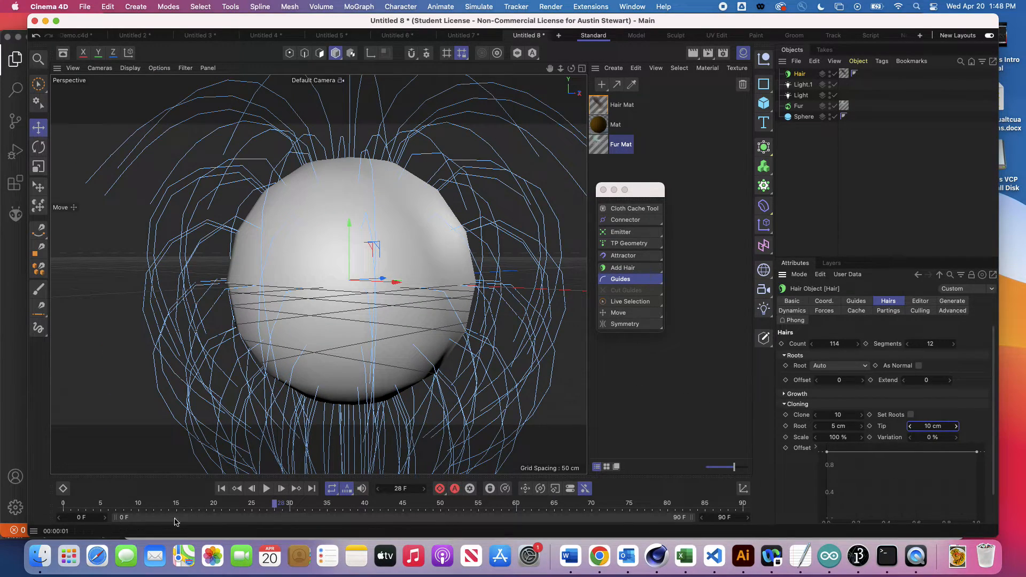
- Return the animation to frame 0 and render the cloned hair around the whole sphere
click(221, 489)
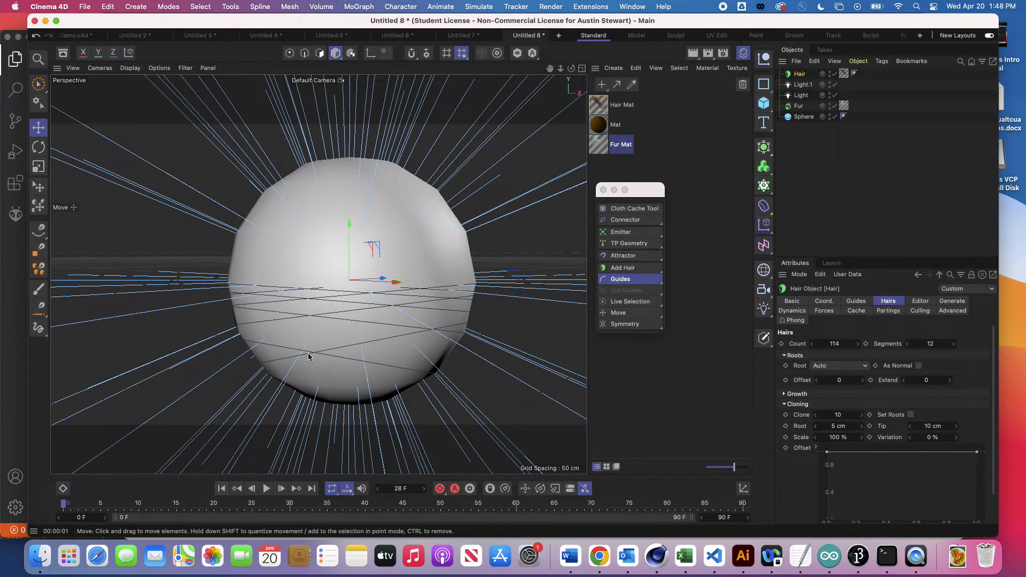
scroll(308, 352, down, 10)
key(super+r)
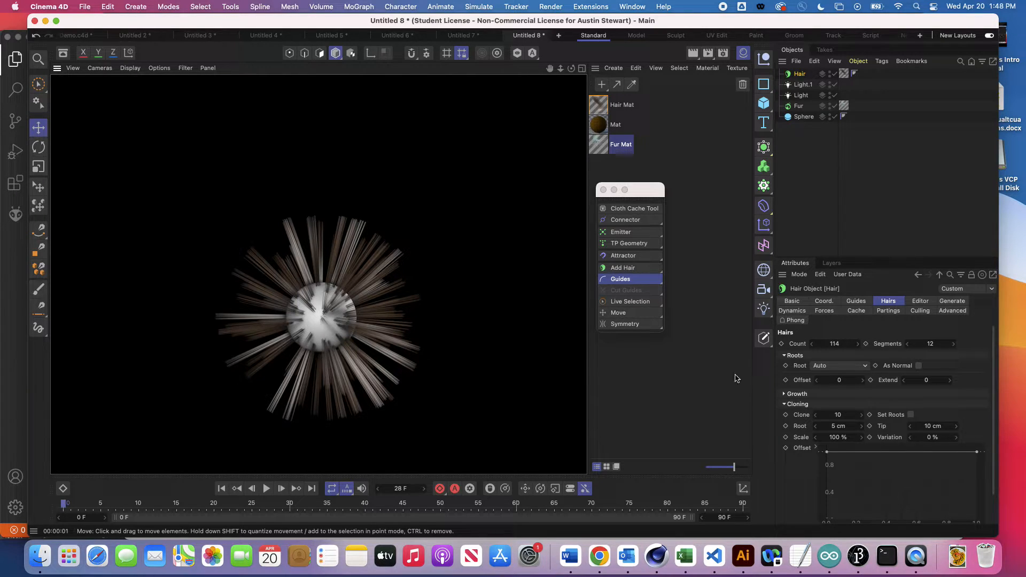
- Set the cloning Variation to 50 % and render the hair of varied length
click(935, 437)
text(50)
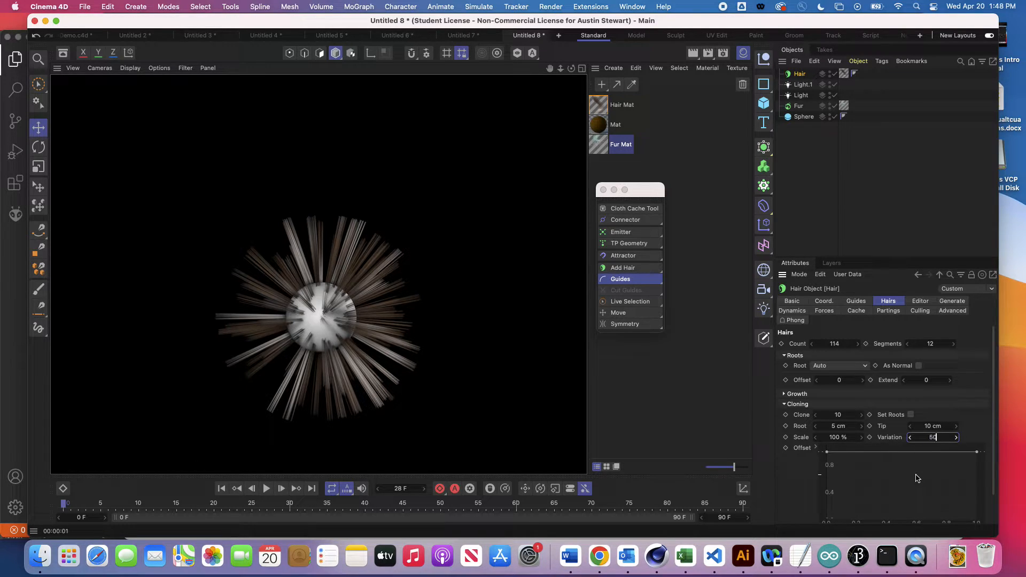
key(Return)
key(super+r)
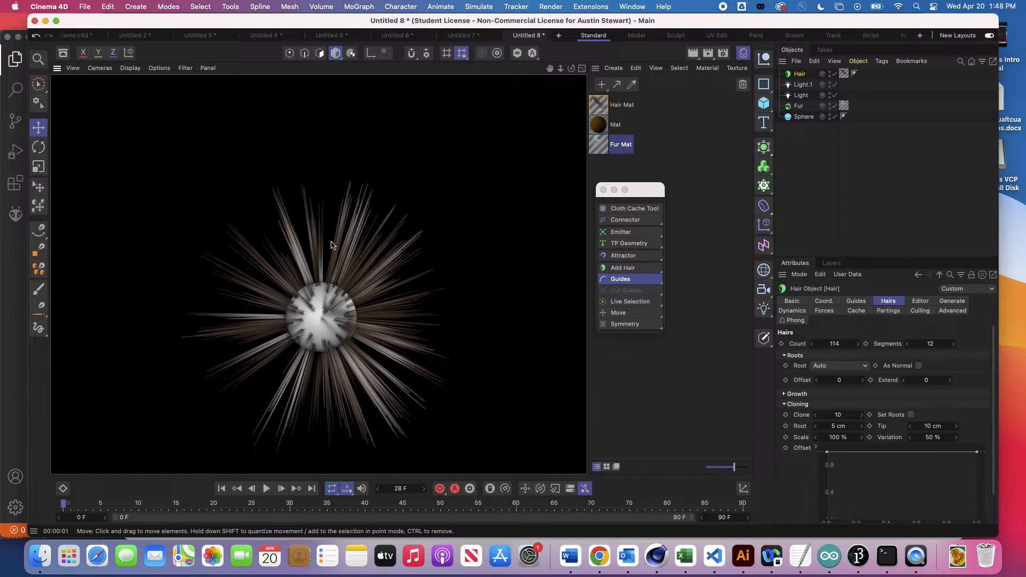
click(307, 299)
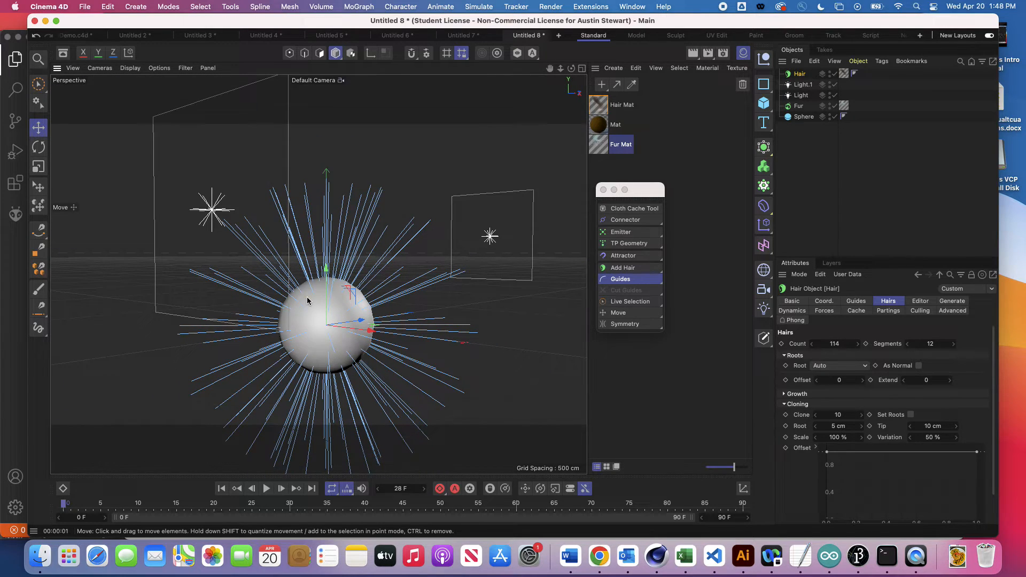
key(super+r)
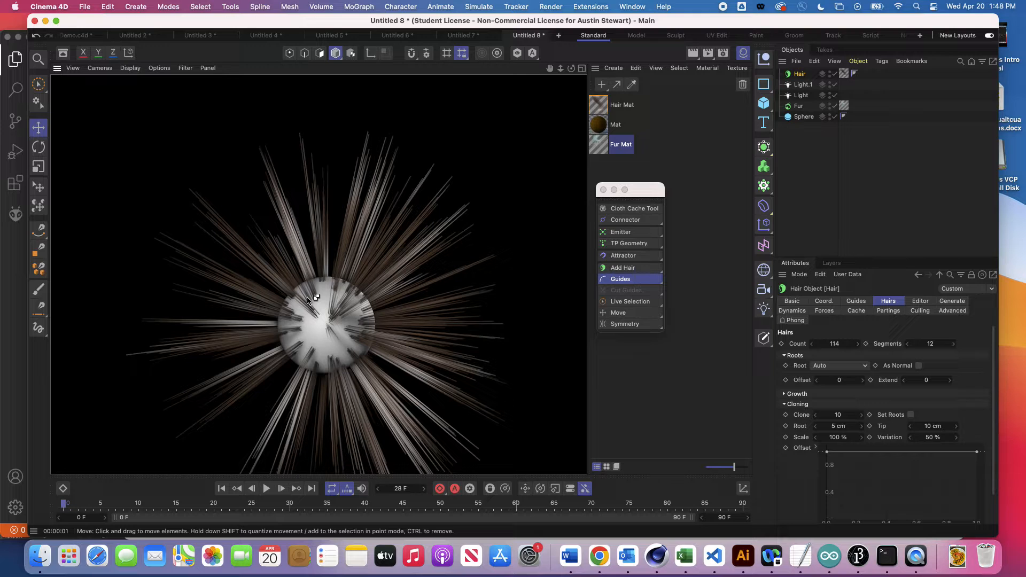
- Play the hair dynamics to frame 15 and render the falling cloned hair
click(267, 488)
click(267, 489)
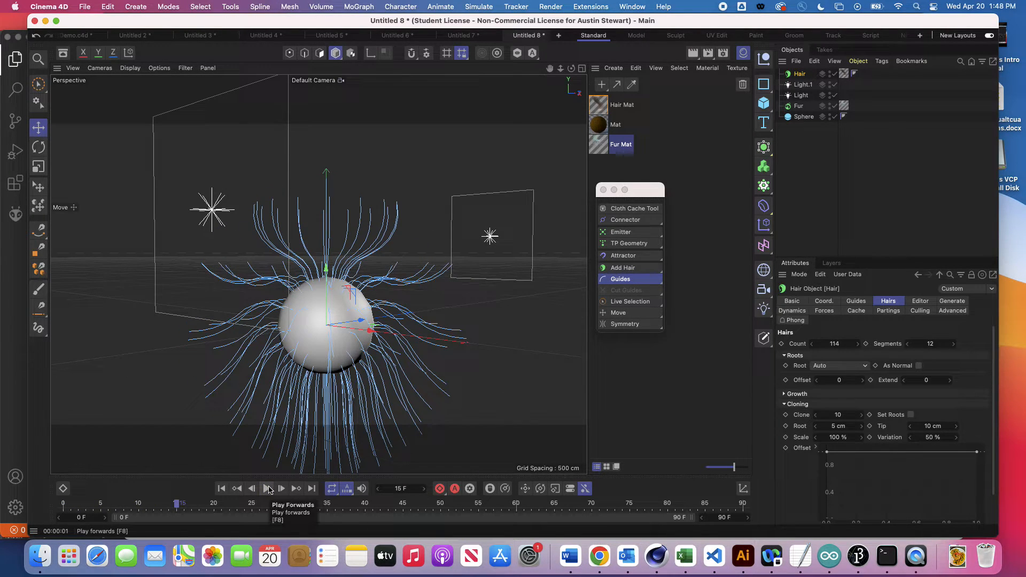
key(super+r)
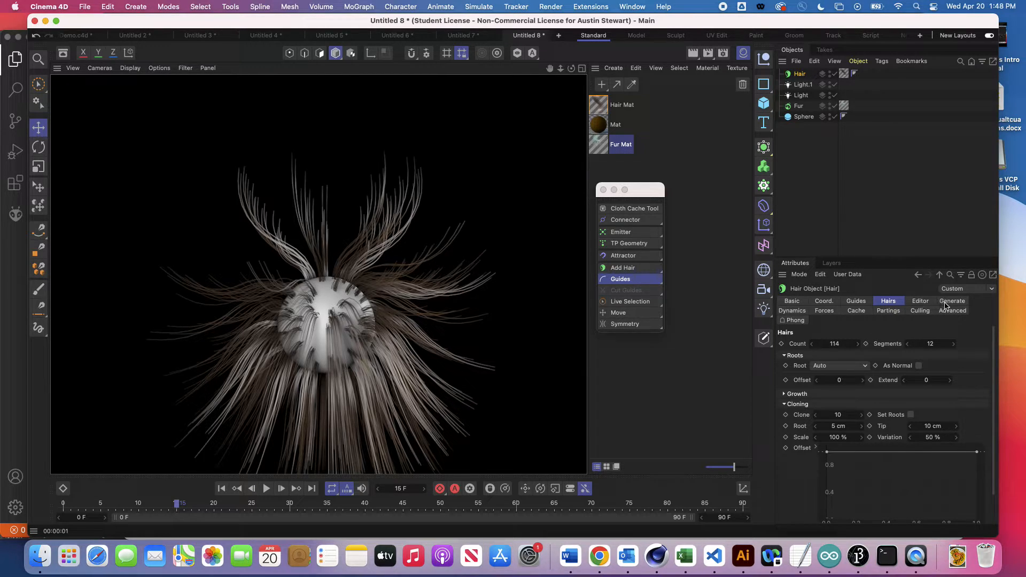
- Examine the Hair object's Dynamics and Forces settings and the list of simulation forces that can be added
click(792, 311)
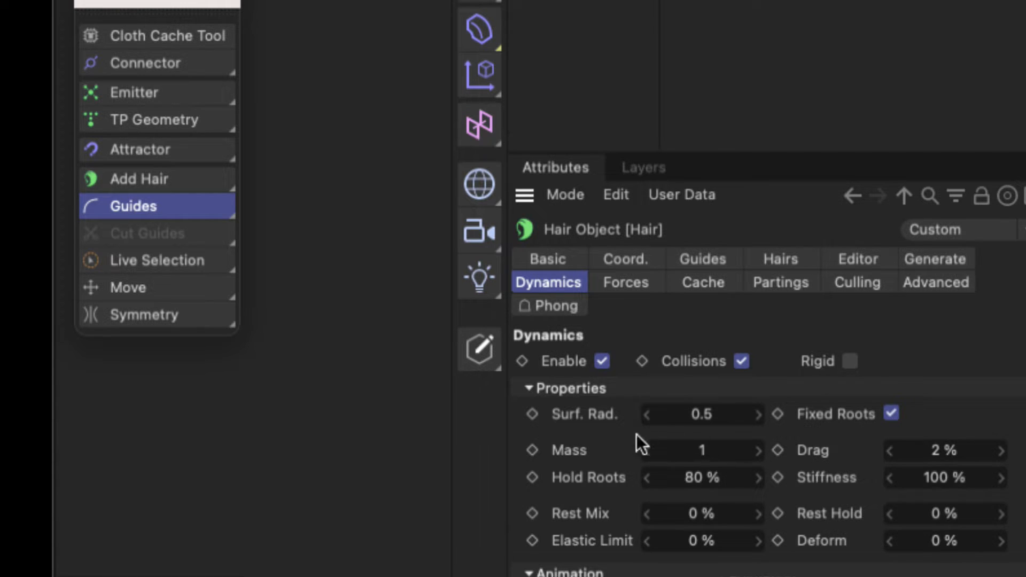
click(620, 283)
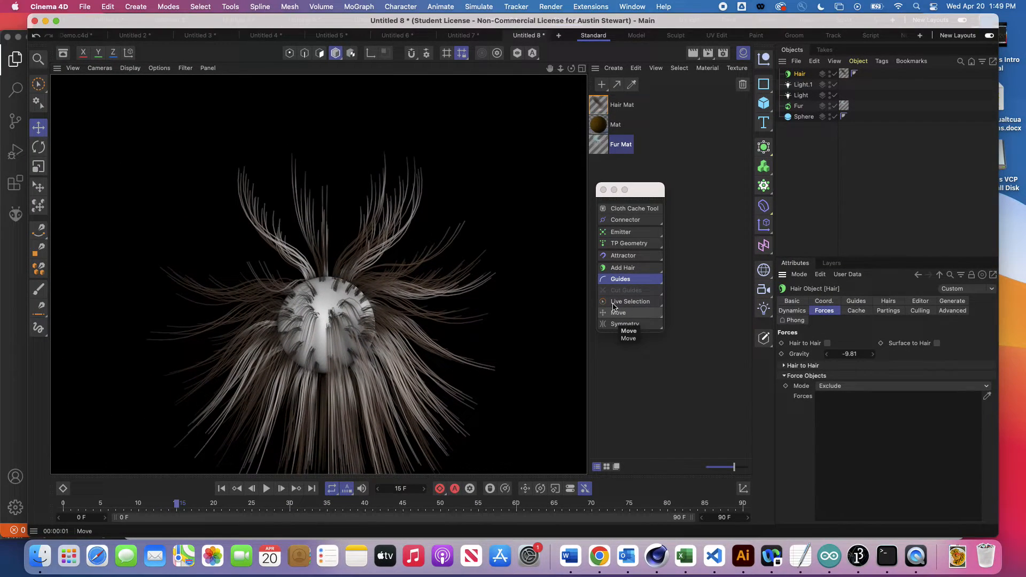
click(354, 7)
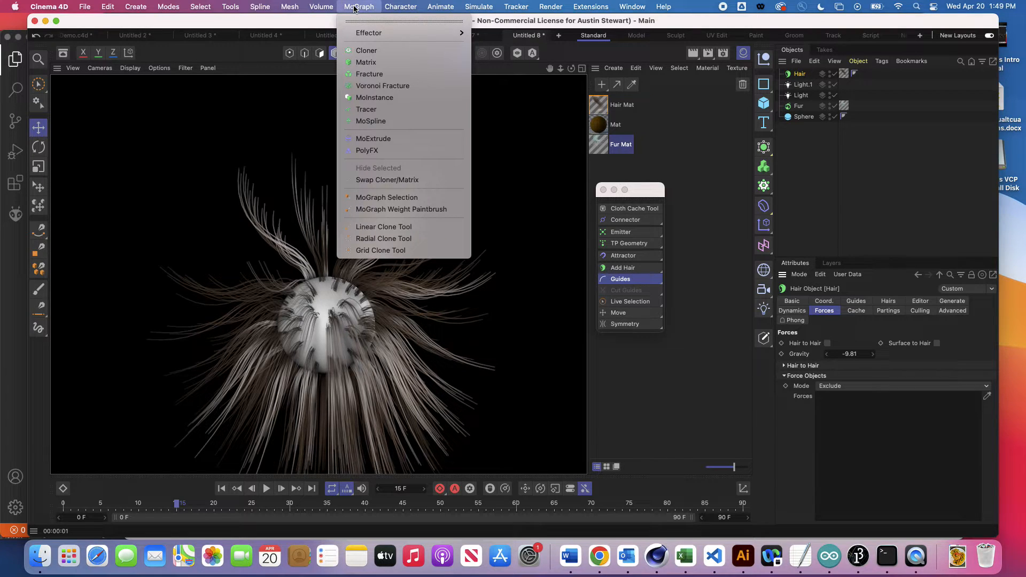
click(354, 8)
click(475, 7)
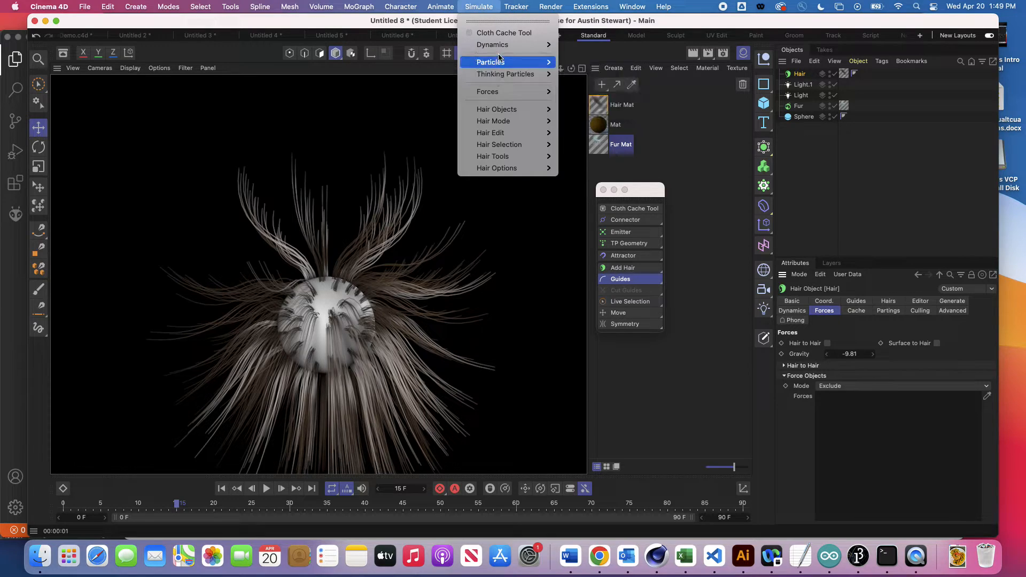
mouse_move(501, 46)
mouse_move(505, 92)
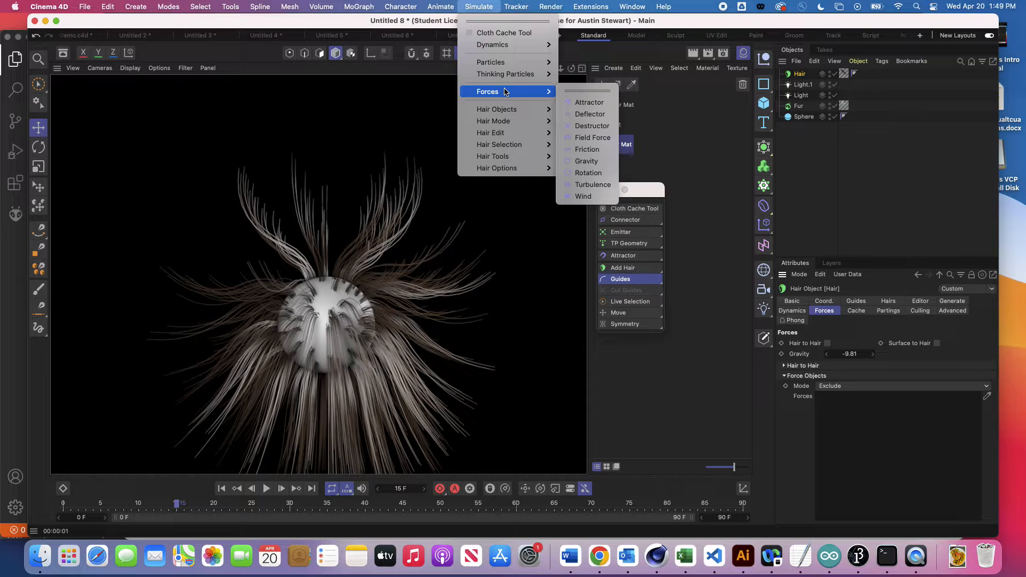
click(654, 261)
click(654, 261)
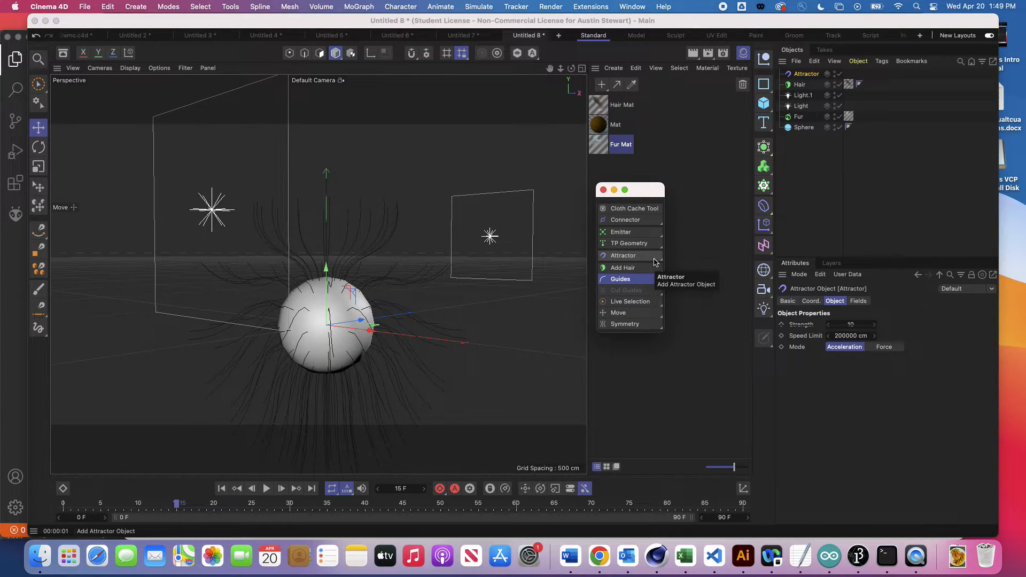
key(super+z)
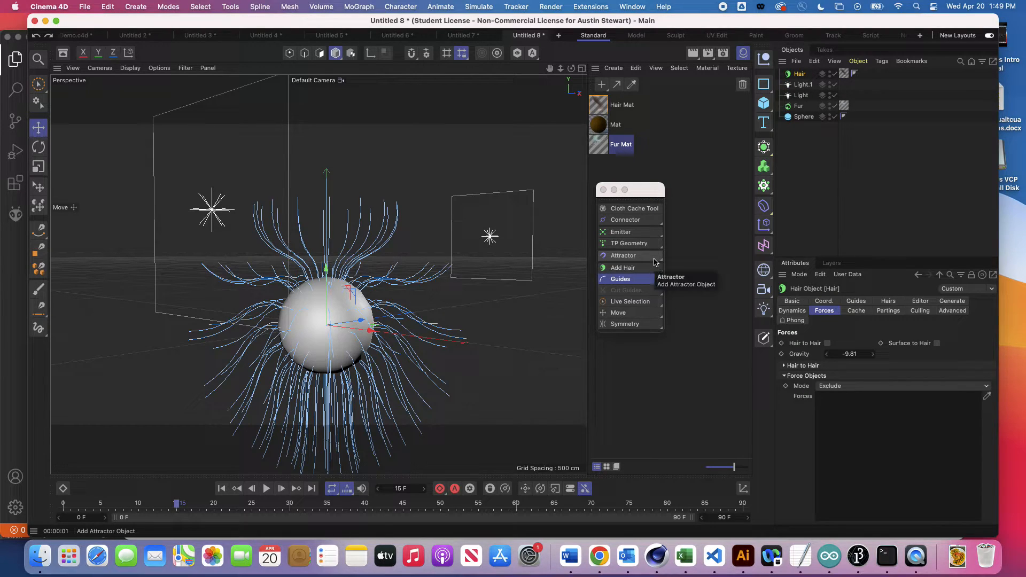
- Add a Turbulence force object to the scene
click(654, 262)
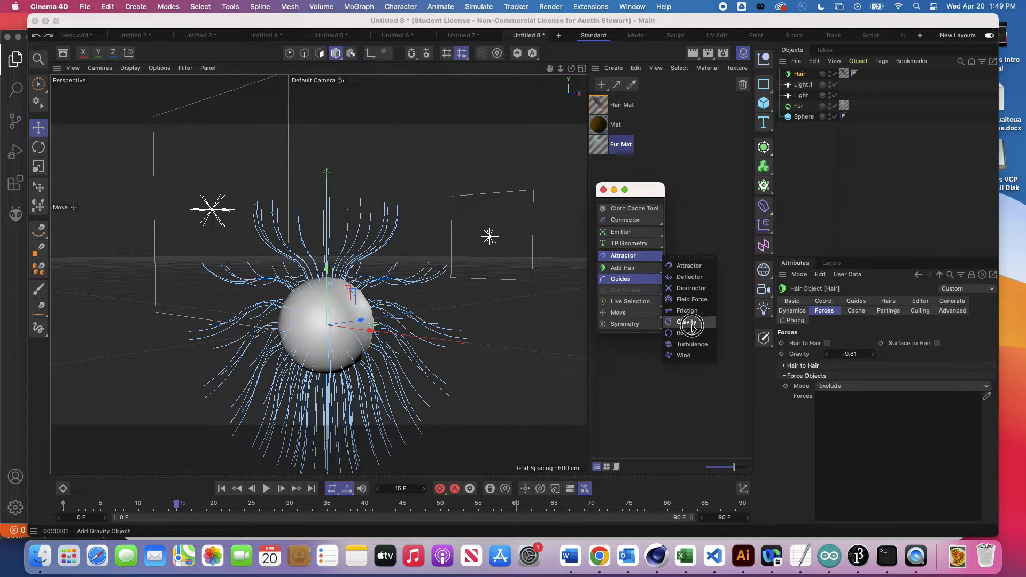
click(694, 345)
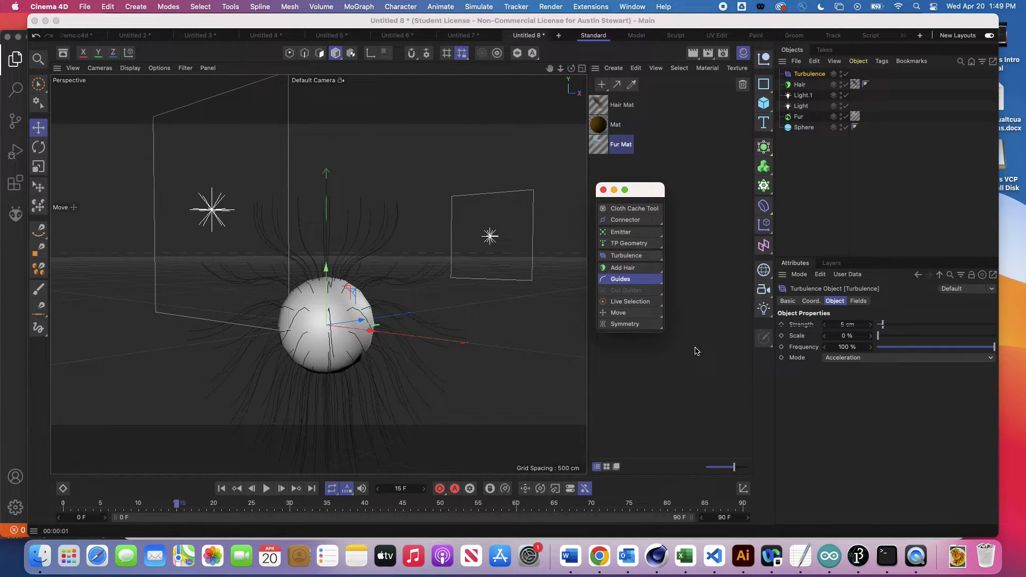
- Extend the animation's end to frame 300 and play the hair dynamics with the turbulence from frame 0
click(221, 489)
double_click(719, 516)
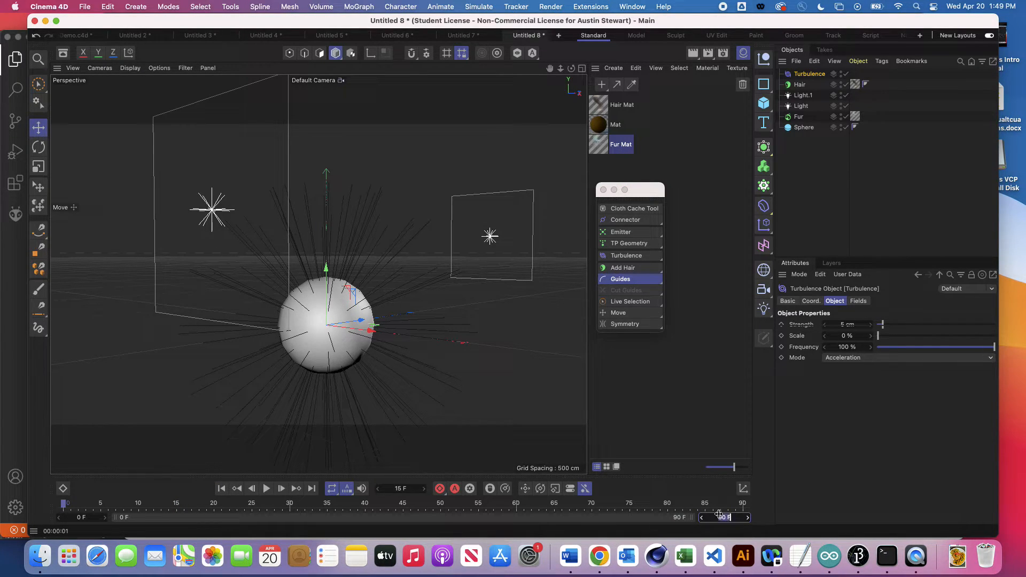
text(300)
key(Return)
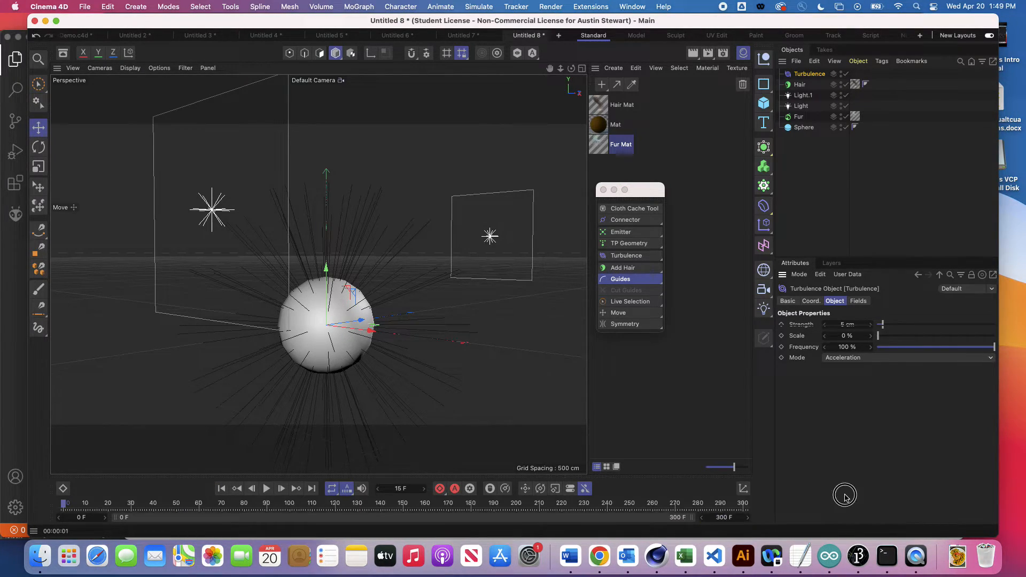
click(267, 489)
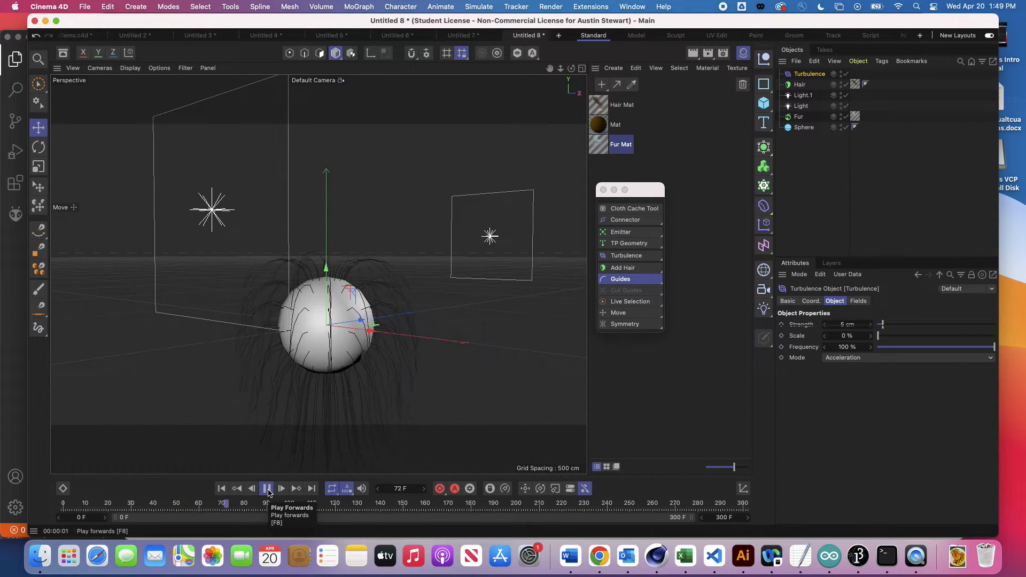
- Set the Turbulence strength to 27.3 cm and its scale to 59.23%, and replay the hair dynamics from frame 0
click(267, 489)
click(948, 337)
click(910, 324)
click(220, 488)
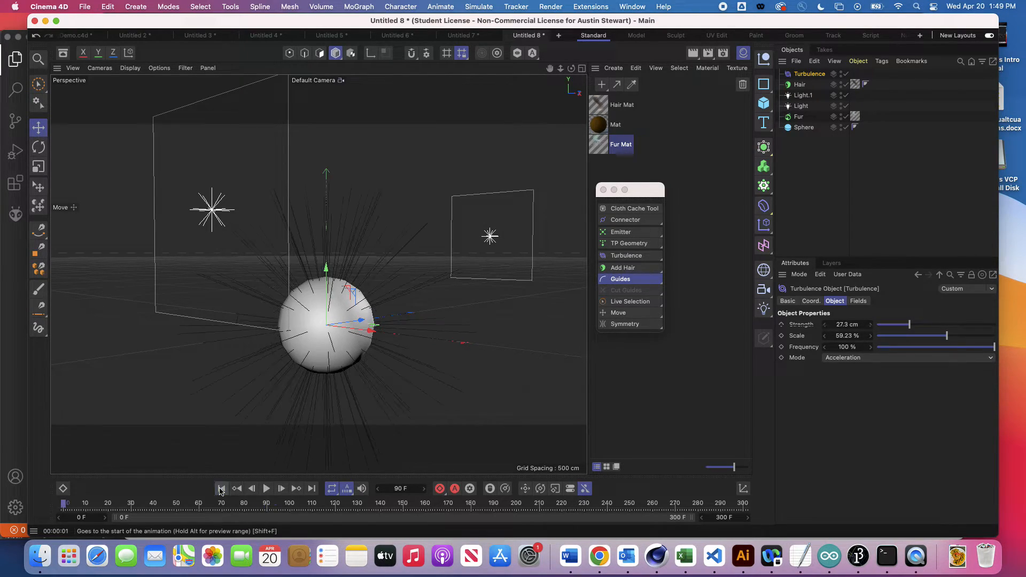
click(267, 488)
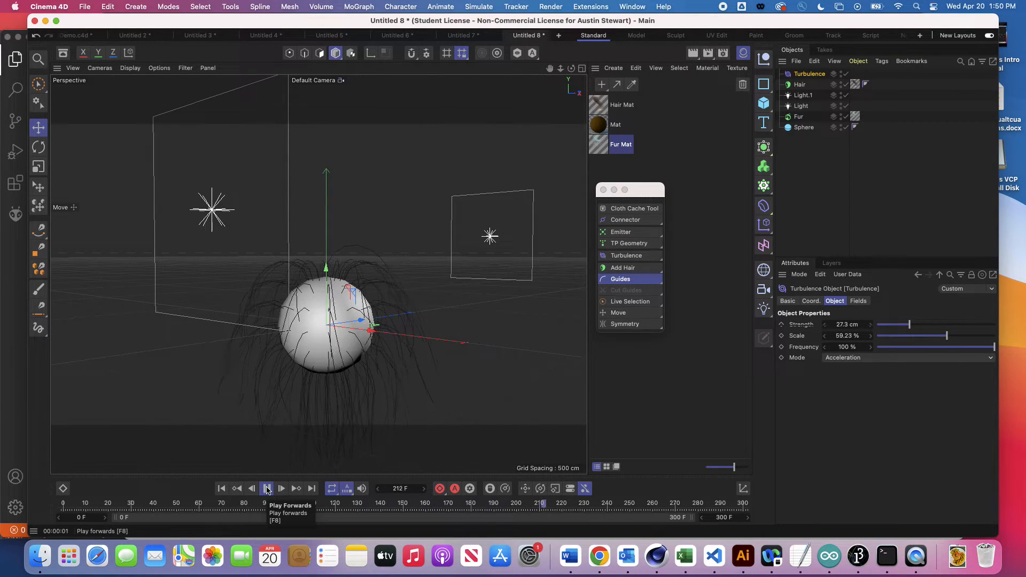
click(268, 488)
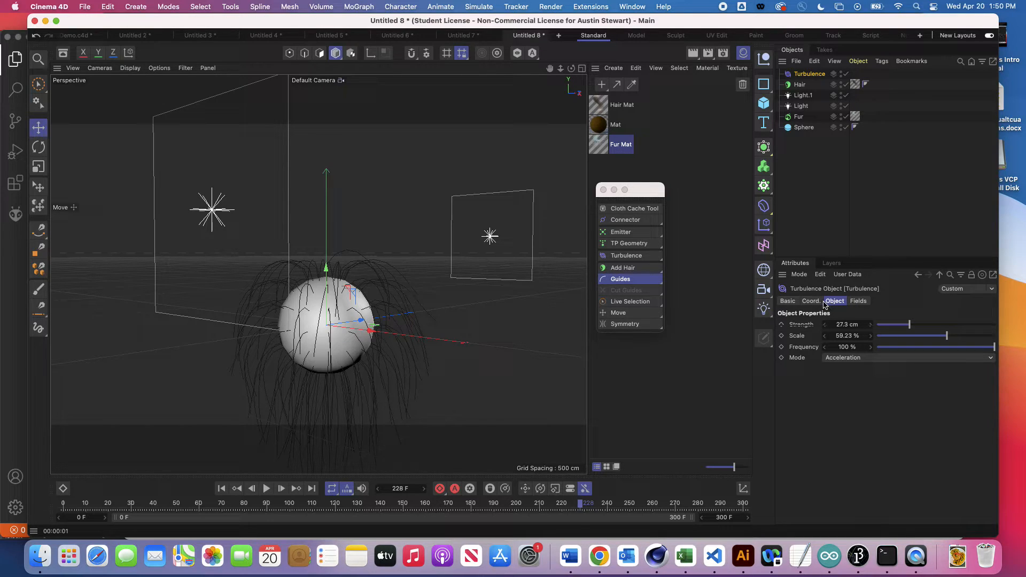
- Set the Hair object's force mode to Include and add Turbulence to its list of forces
click(800, 85)
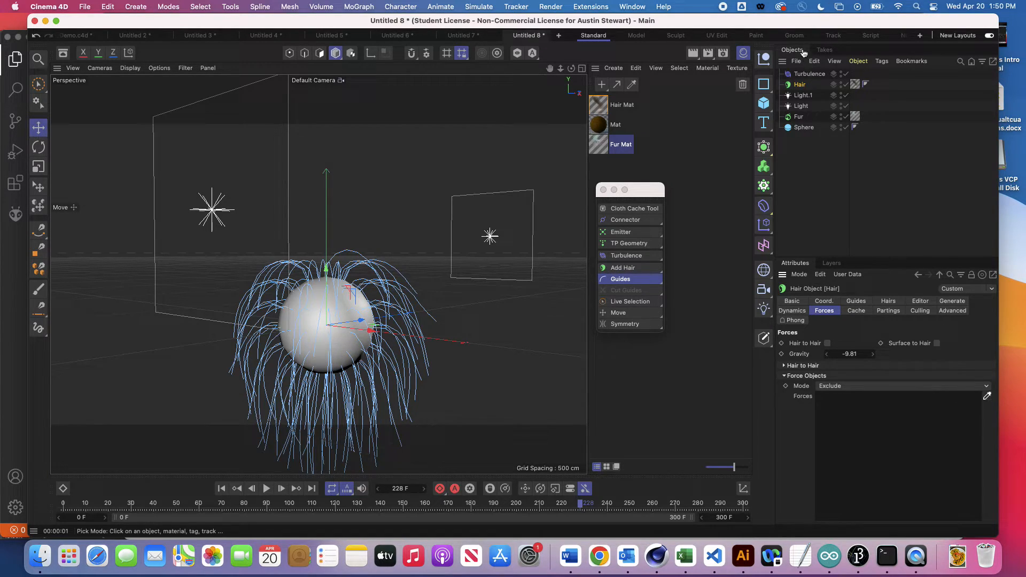
click(808, 76)
click(855, 388)
click(850, 396)
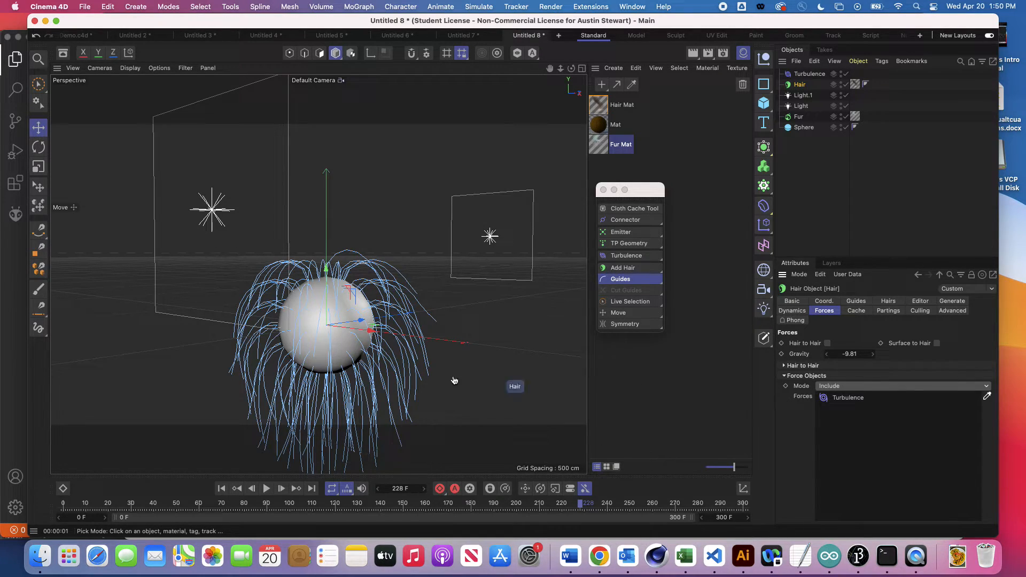
- Play the hair dynamics from frame 0 to frame 99 and render the view
click(221, 488)
click(266, 488)
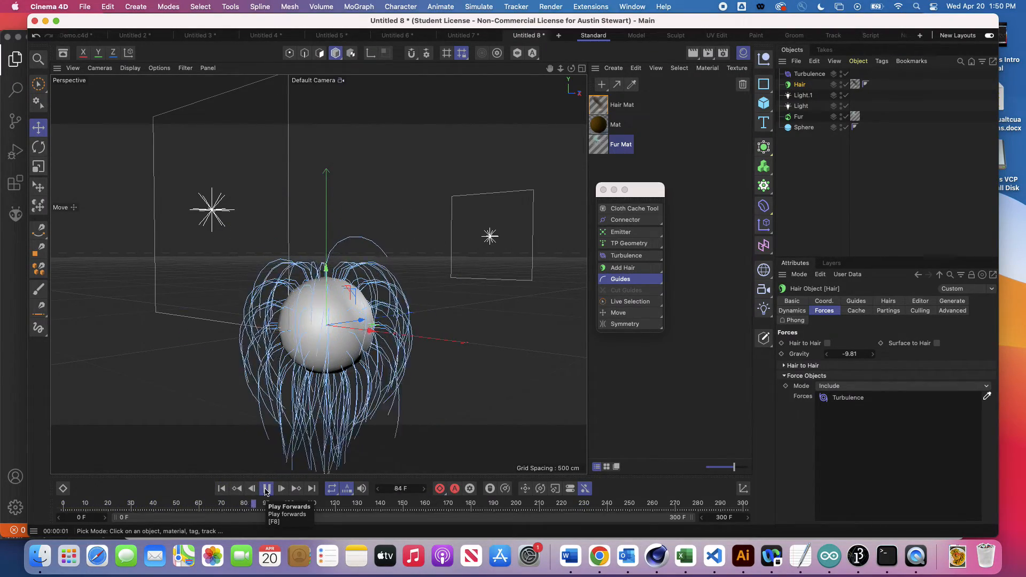
click(265, 490)
key(super+r)
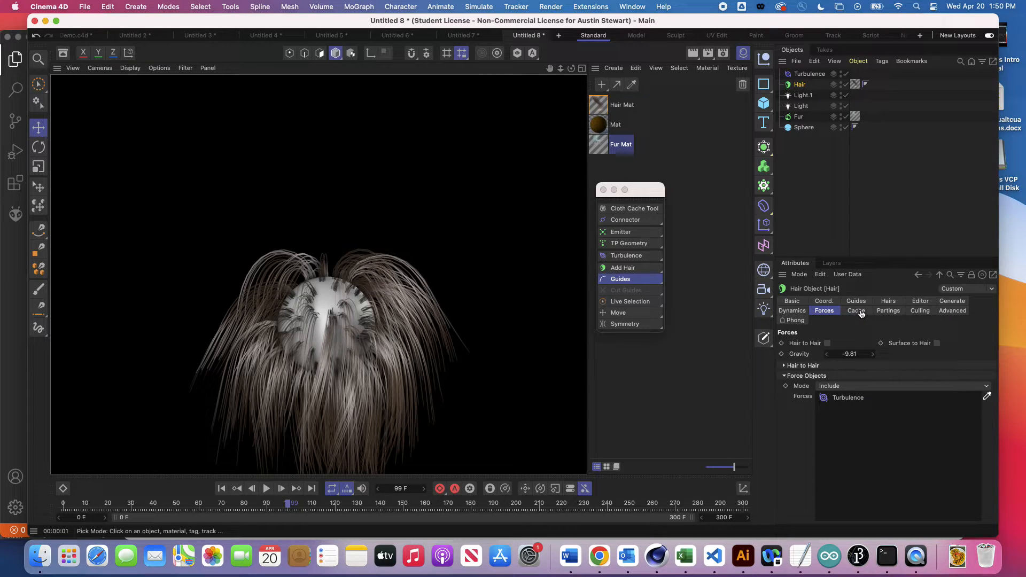
- Set the Hair object's clone count to 0 and render the view to check the uncloned hairs
click(949, 301)
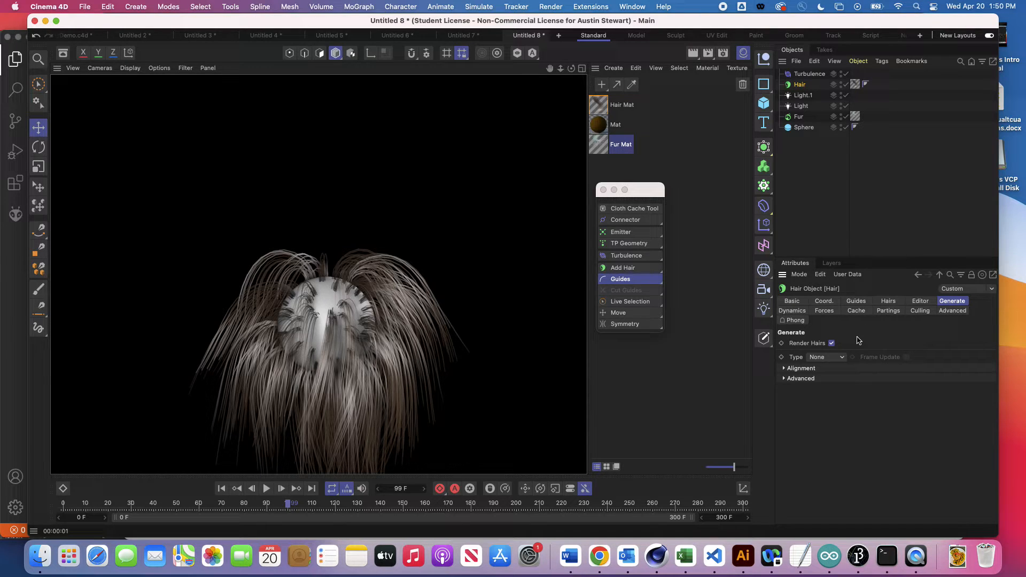
click(891, 302)
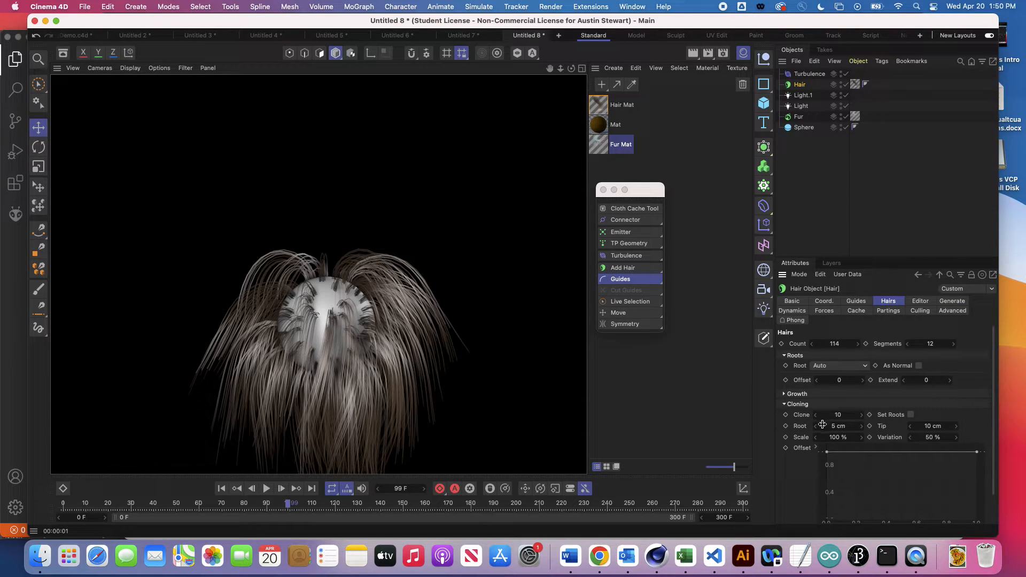
drag(845, 415, 835, 414)
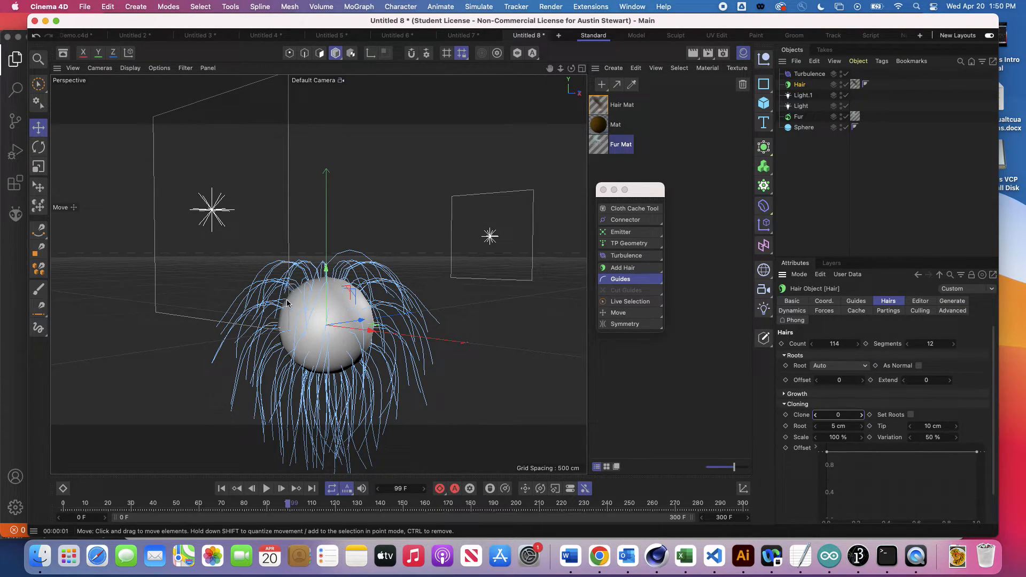
key(ctrl+r)
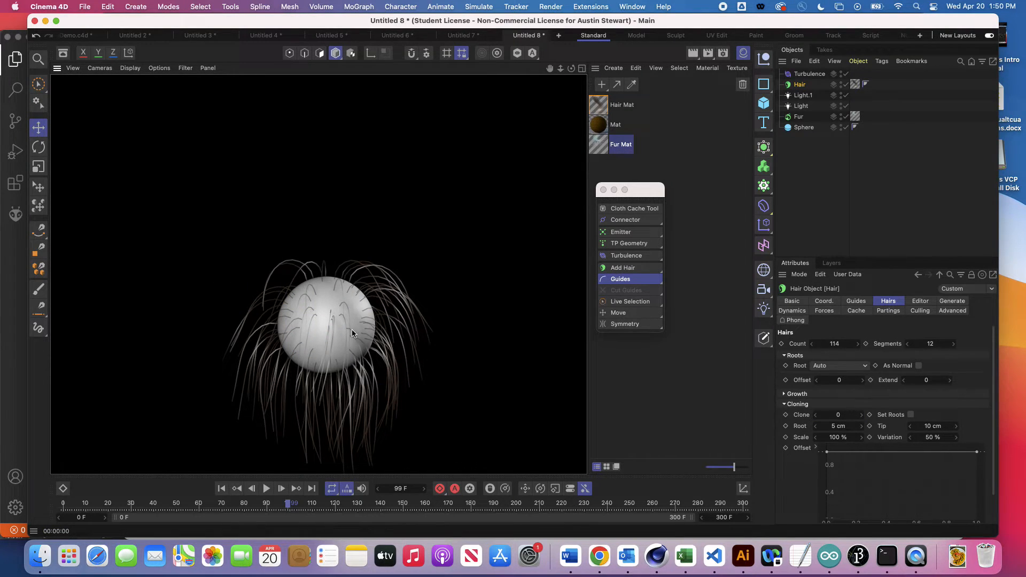
scroll(351, 329, up, 3)
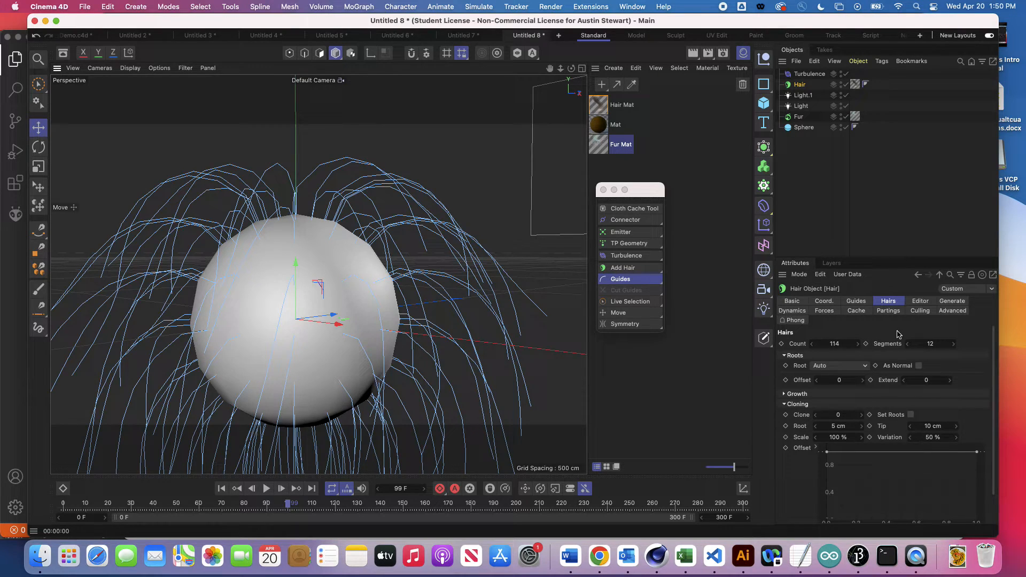
- Disable Render Hairs on the Hair object, generate its hairs as Triangle geometry and render the view
click(954, 301)
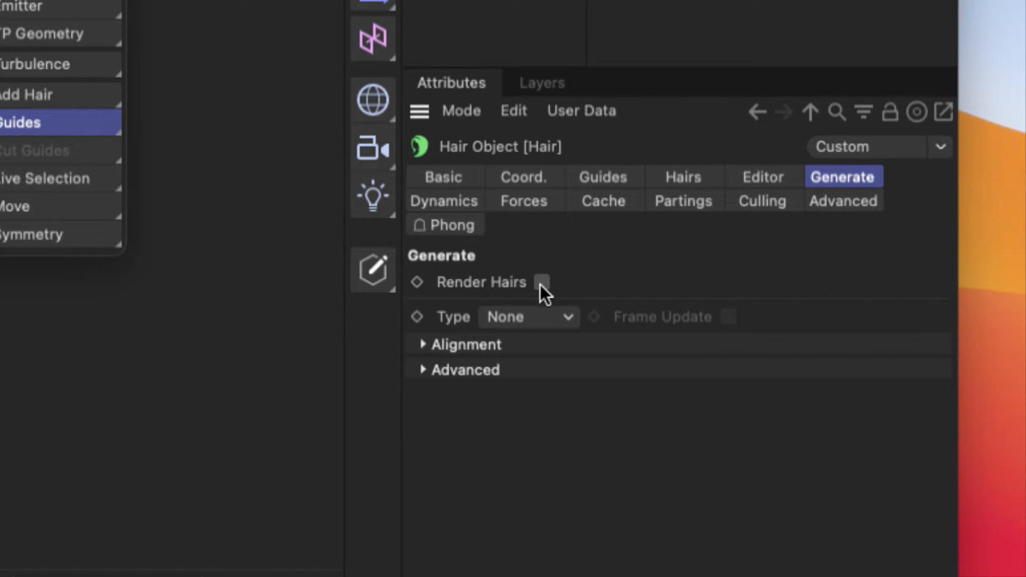
click(541, 316)
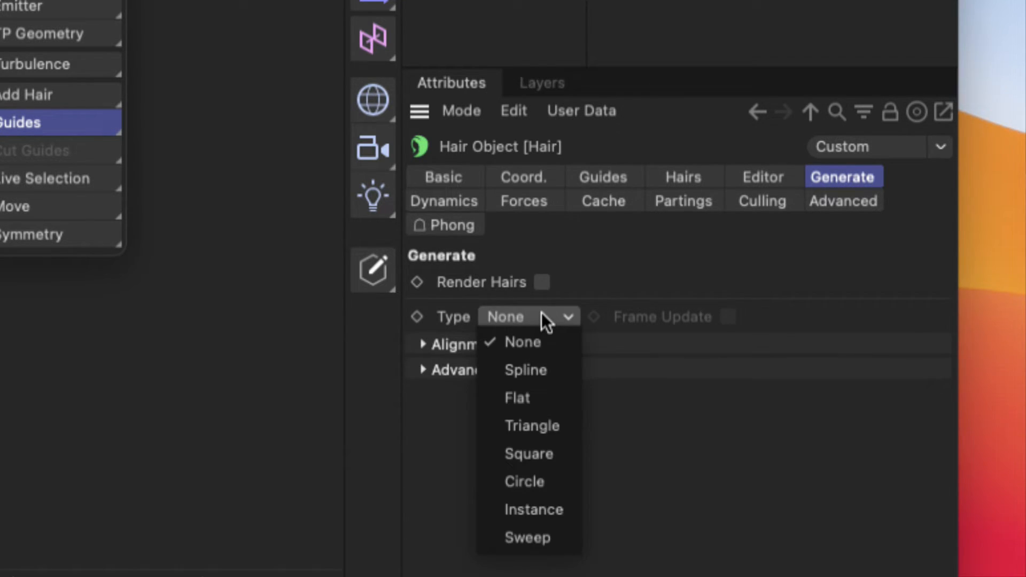
click(549, 425)
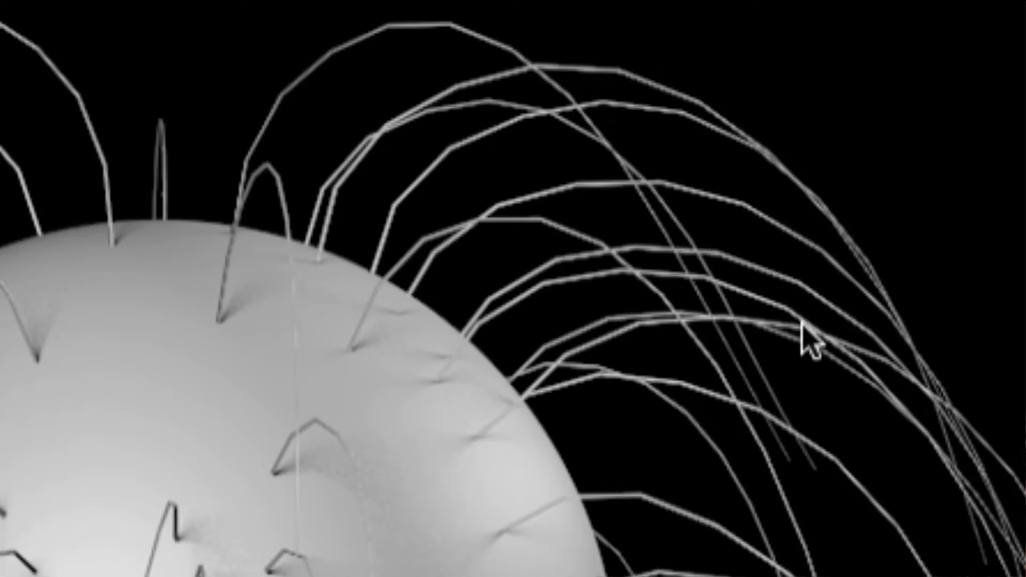
- Play the triangle hair geometry from frame 0 to frame 28 and render the view
scroll(393, 182, down, 10)
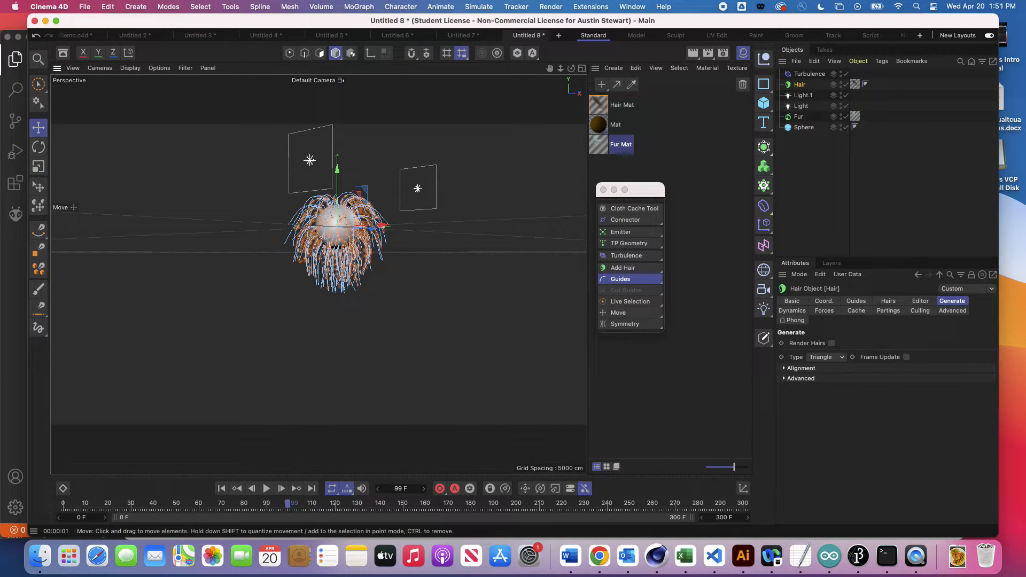
scroll(348, 203, up, 5)
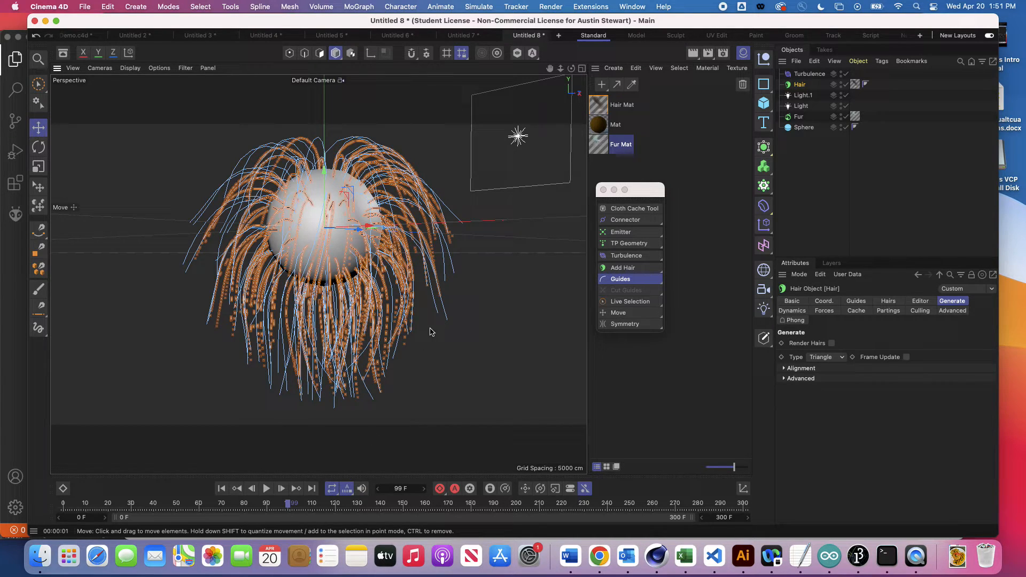
click(222, 488)
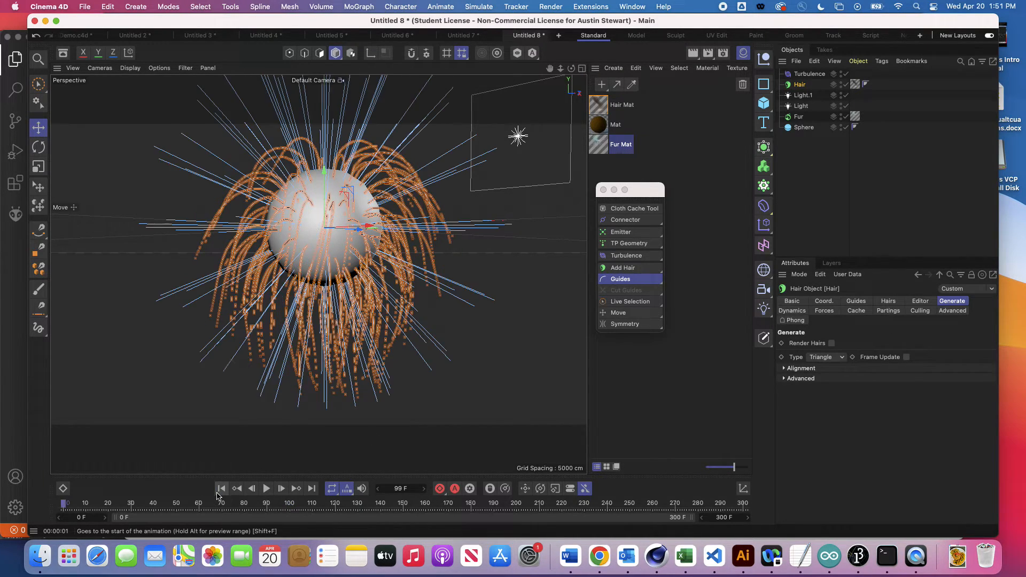
click(267, 488)
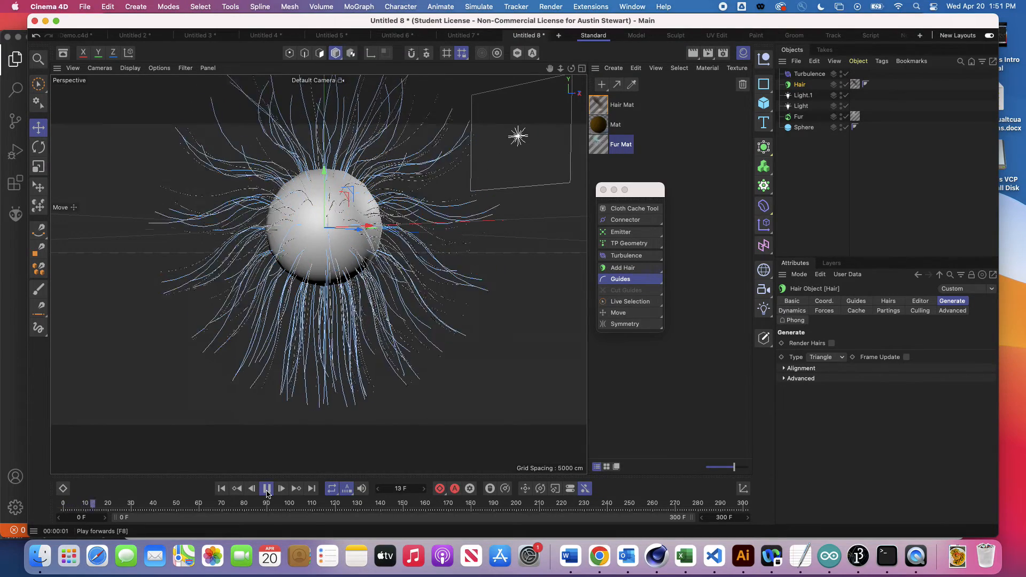
click(267, 488)
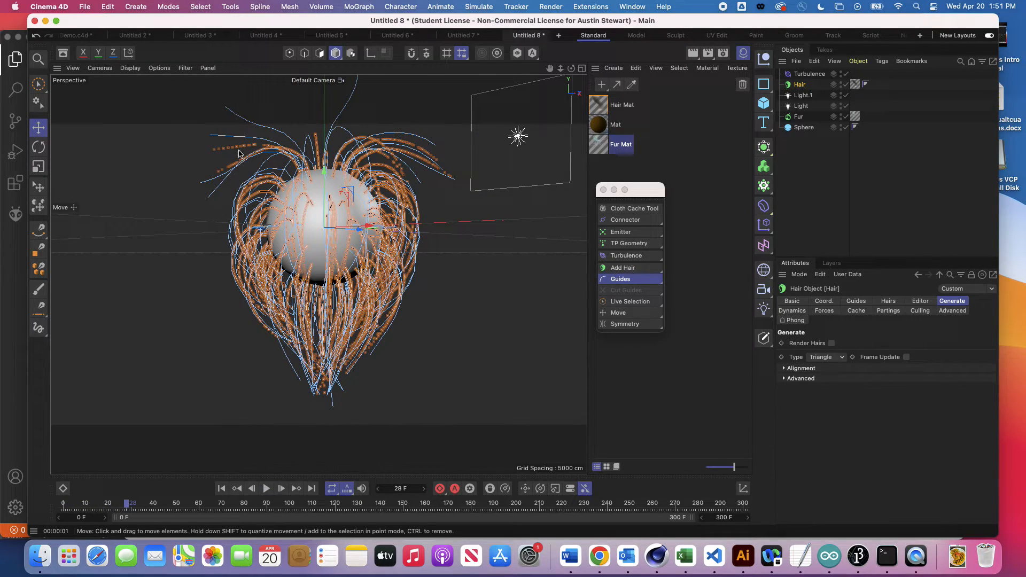
key(ctrl+r)
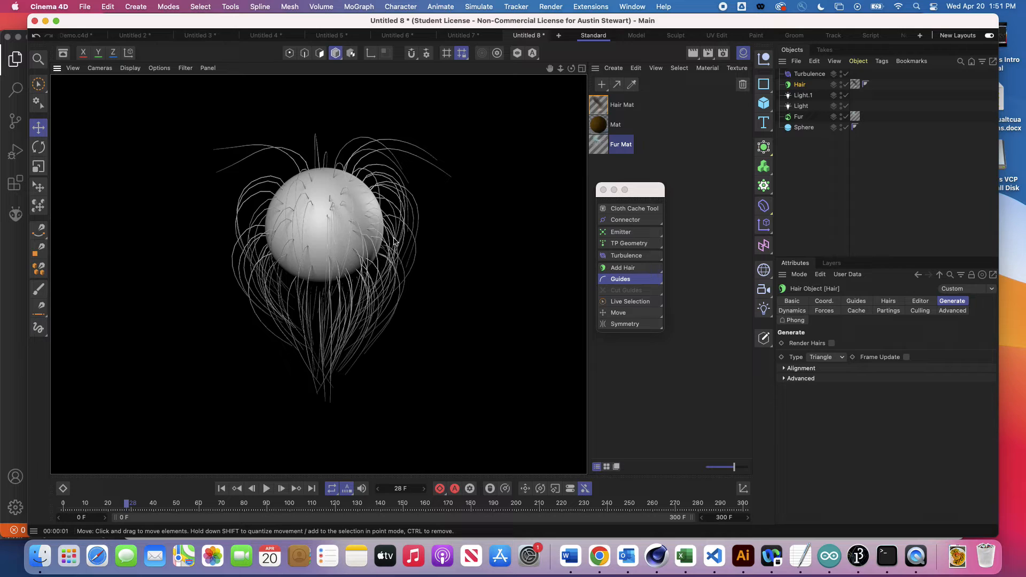
- Set the root thickness of Hair Mat to 20 cm
click(598, 110)
double_click(597, 109)
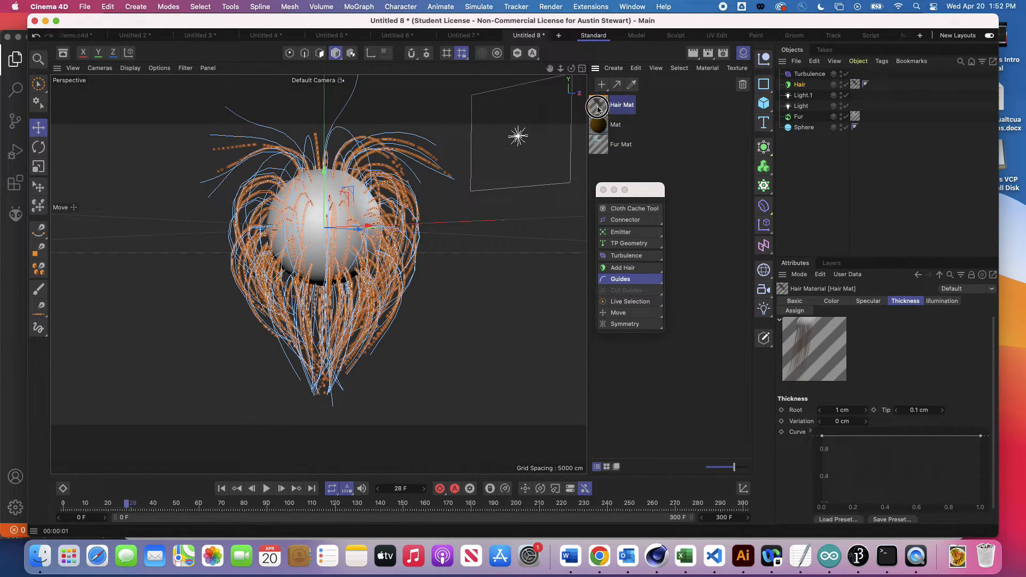
drag(684, 102, 448, 94)
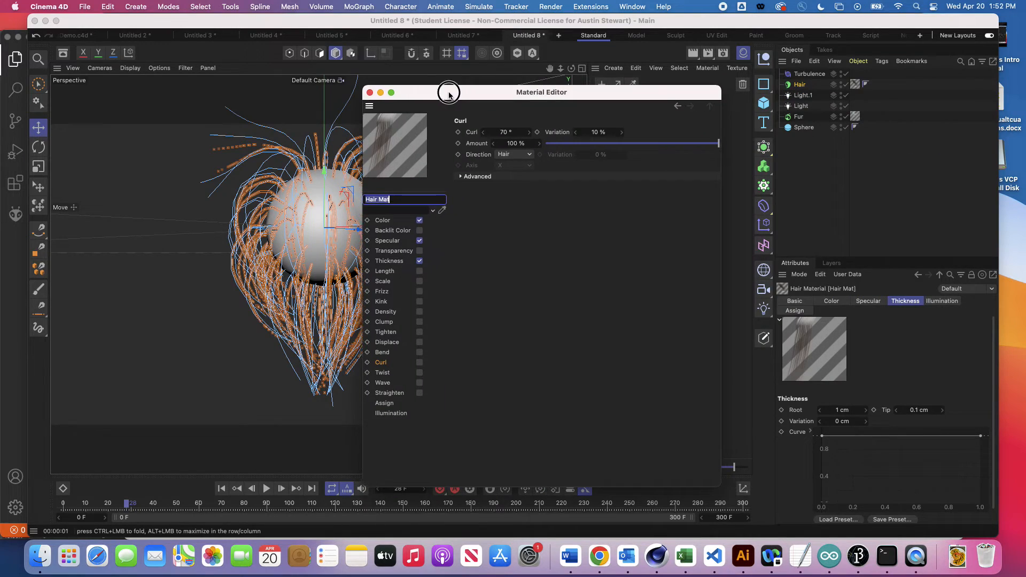
click(397, 261)
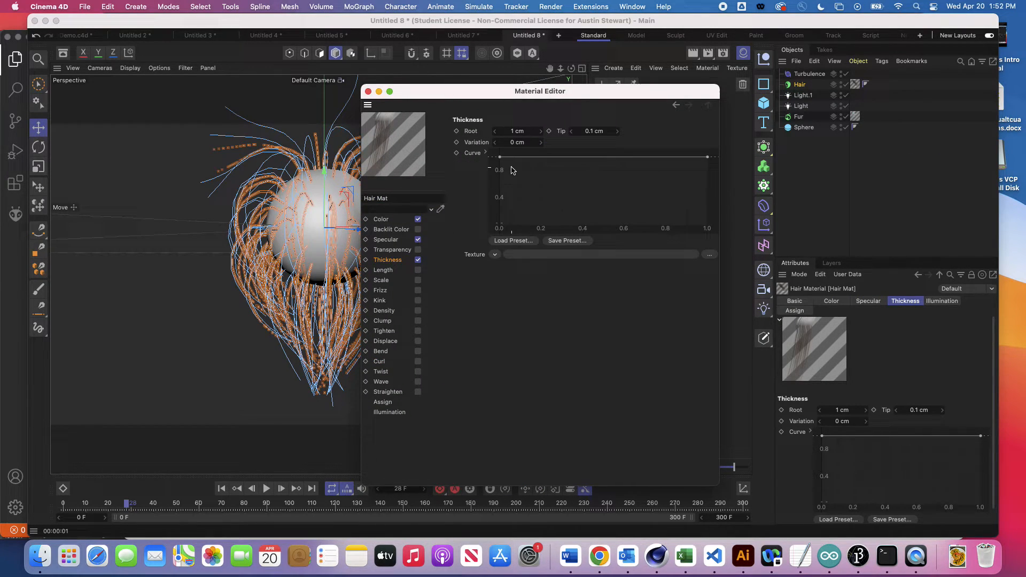
click(514, 131)
text(2)
key(Return)
- Inspect the thickened hair geometry up close, render the view and close the Material Editor
drag(491, 94, 764, 110)
scroll(327, 168, up, 6)
scroll(327, 170, up, 5)
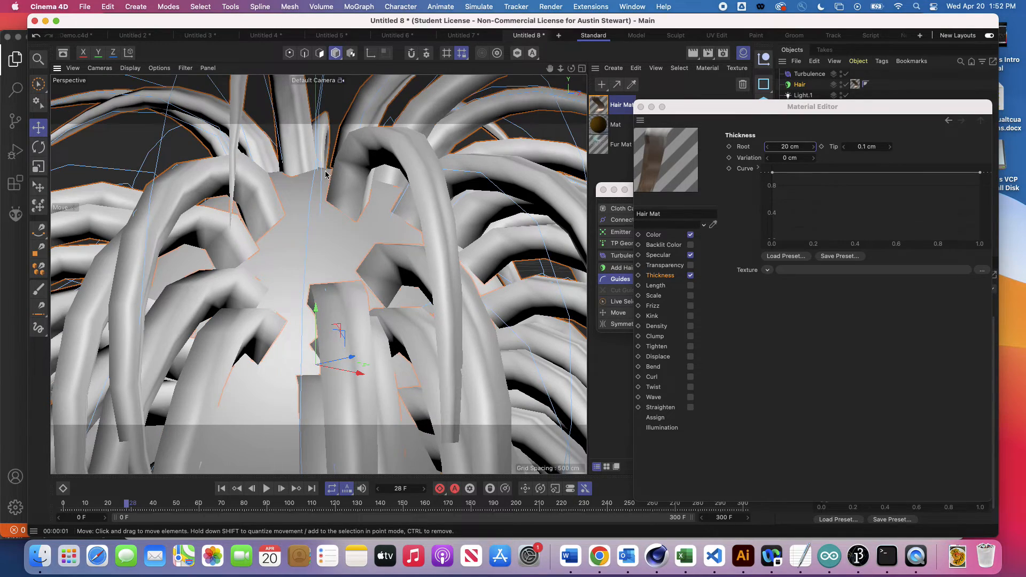
scroll(327, 172, down, 10)
key(super+r)
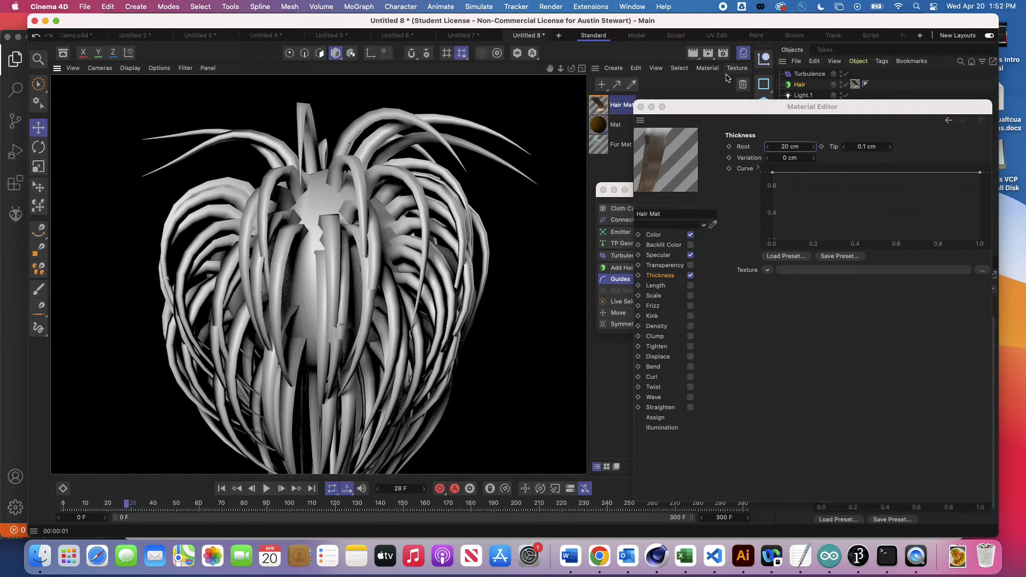
drag(722, 106, 368, 136)
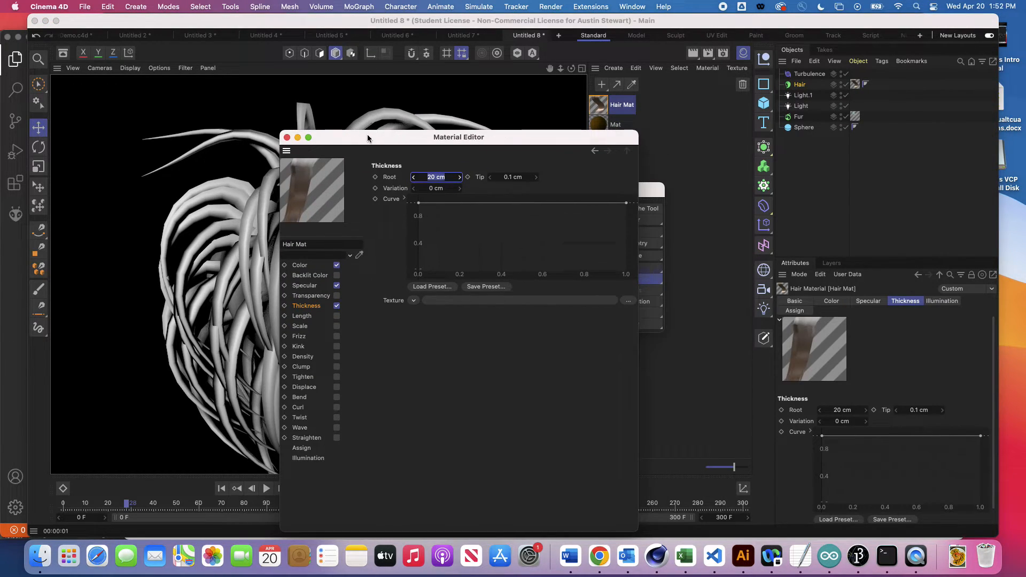
click(287, 137)
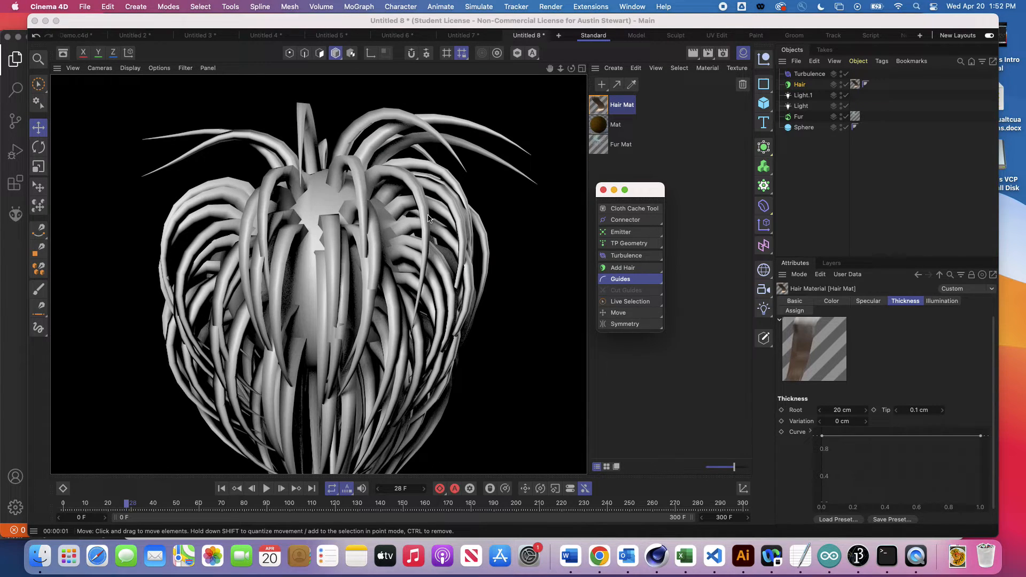
- Try the Square and Circle geometry types on the Hair object, and finally set its Generate type to Sweep
click(800, 84)
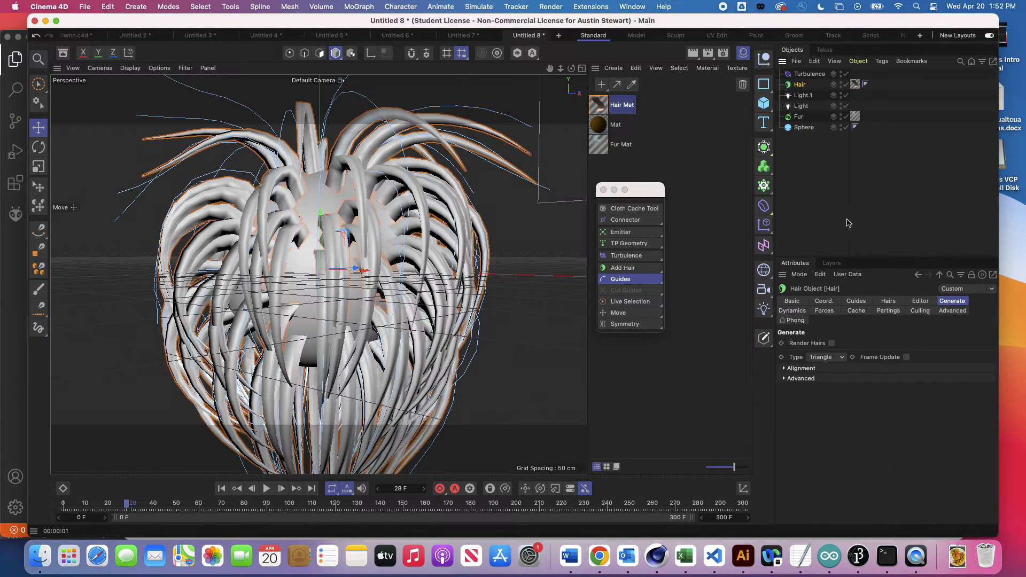
click(842, 357)
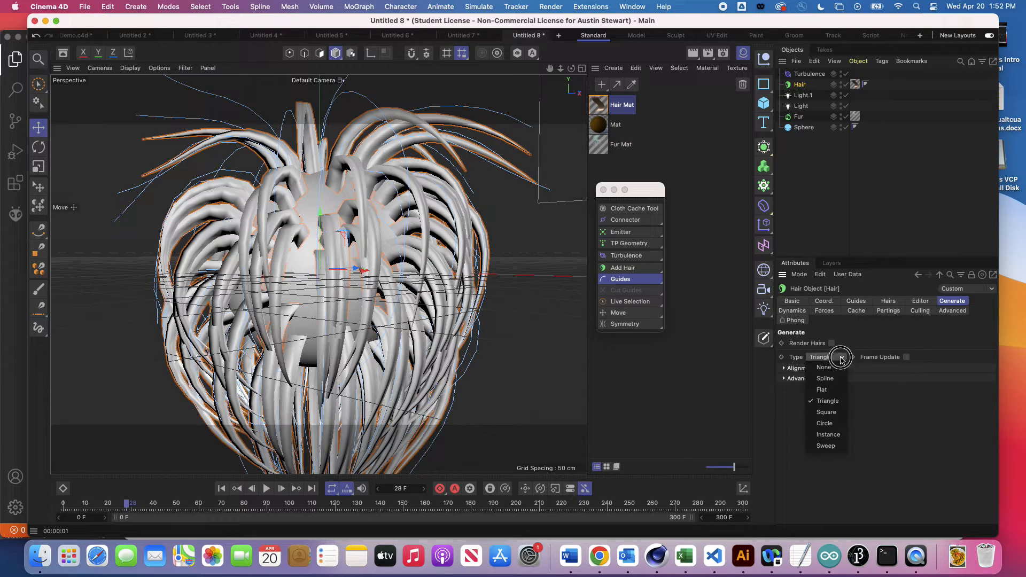
click(840, 411)
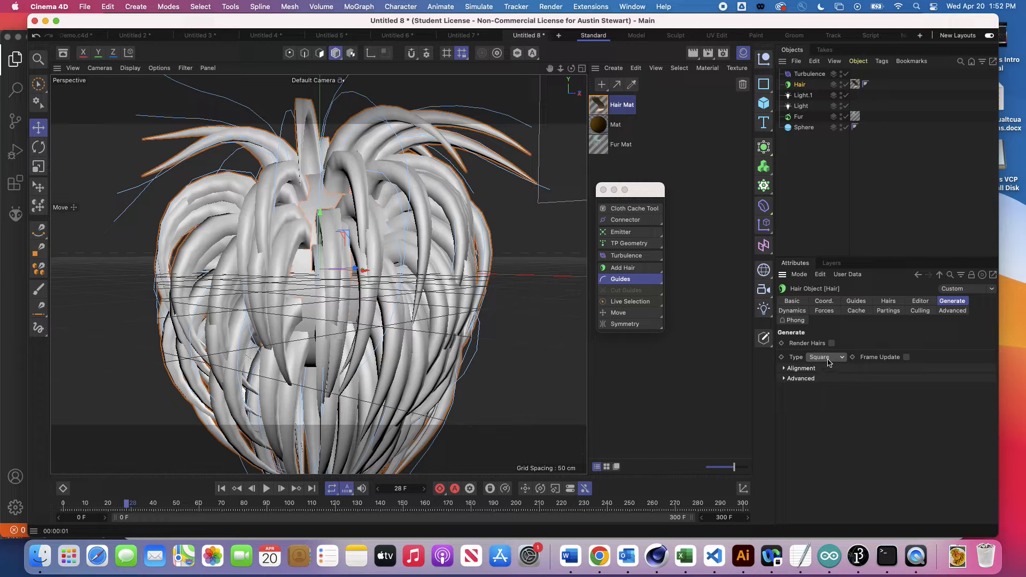
click(828, 360)
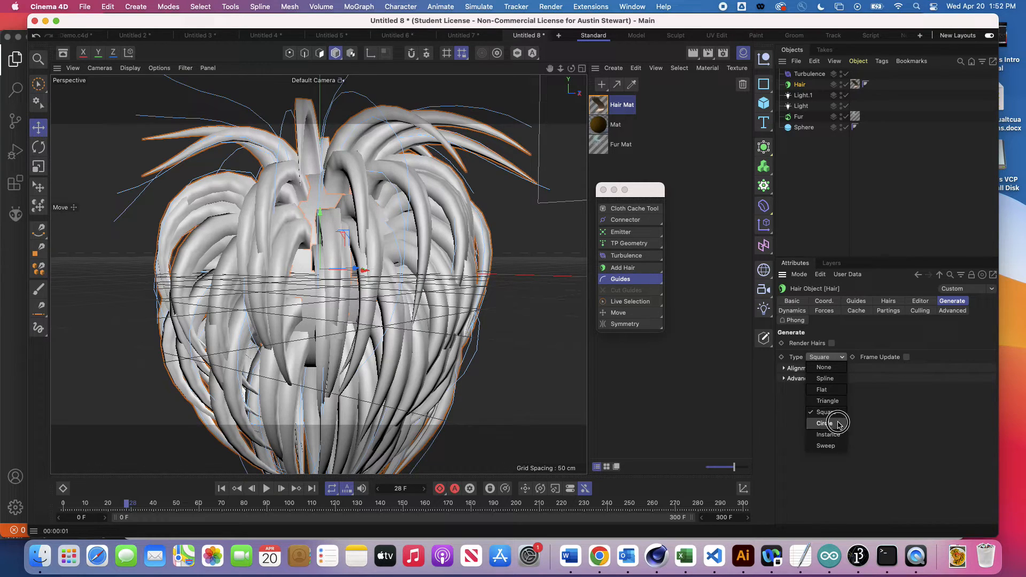
click(839, 424)
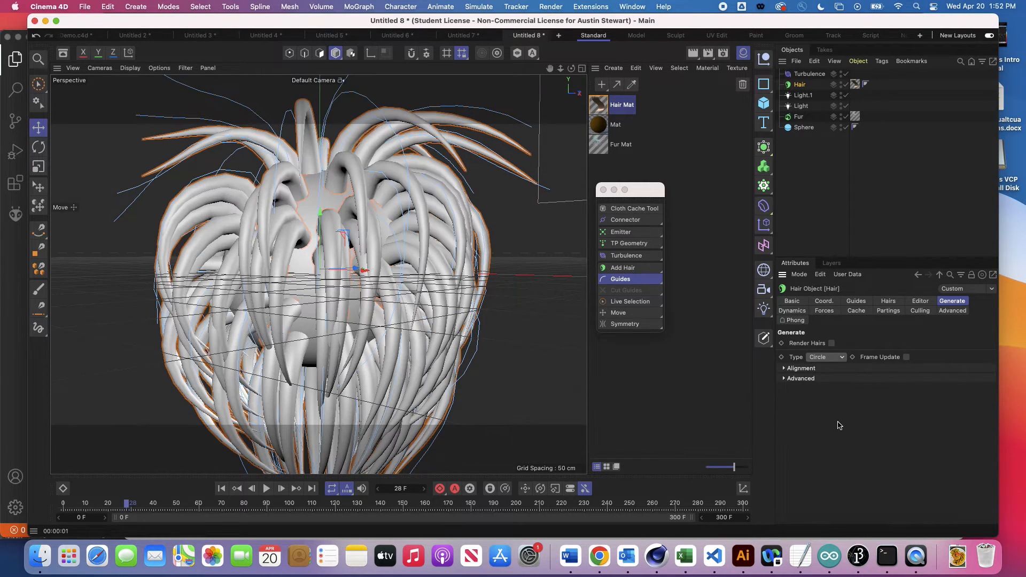
click(831, 357)
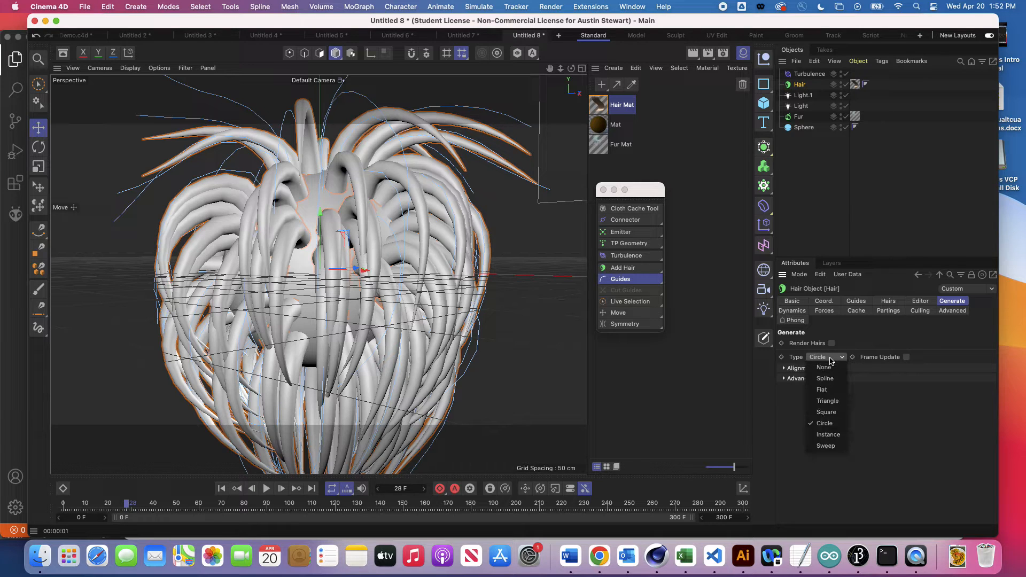
click(828, 446)
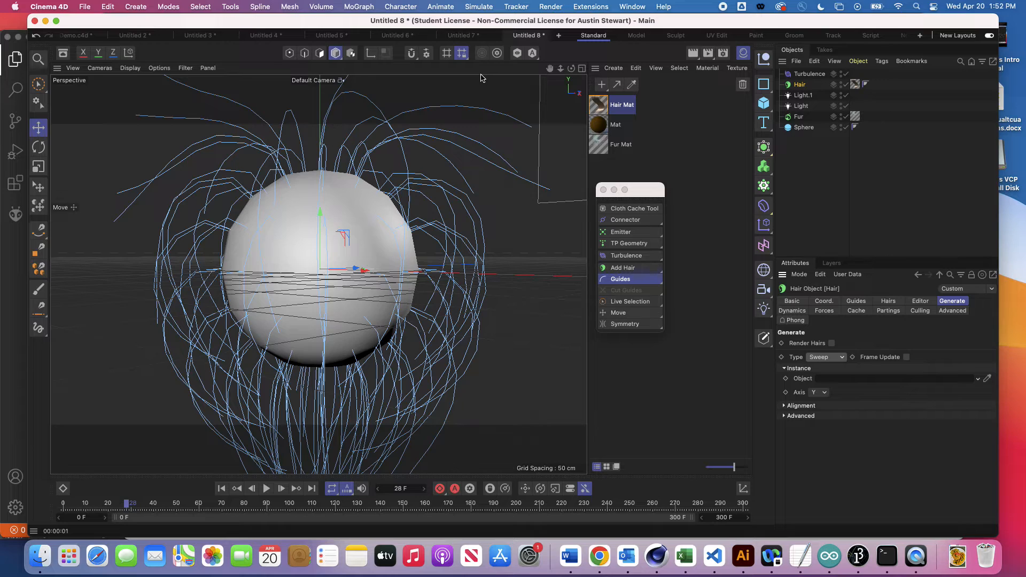
- Create a Star spline, assign it as the Hair's sweep object, and inspect the resulting strands up close
click(763, 85)
drag(763, 85, 804, 210)
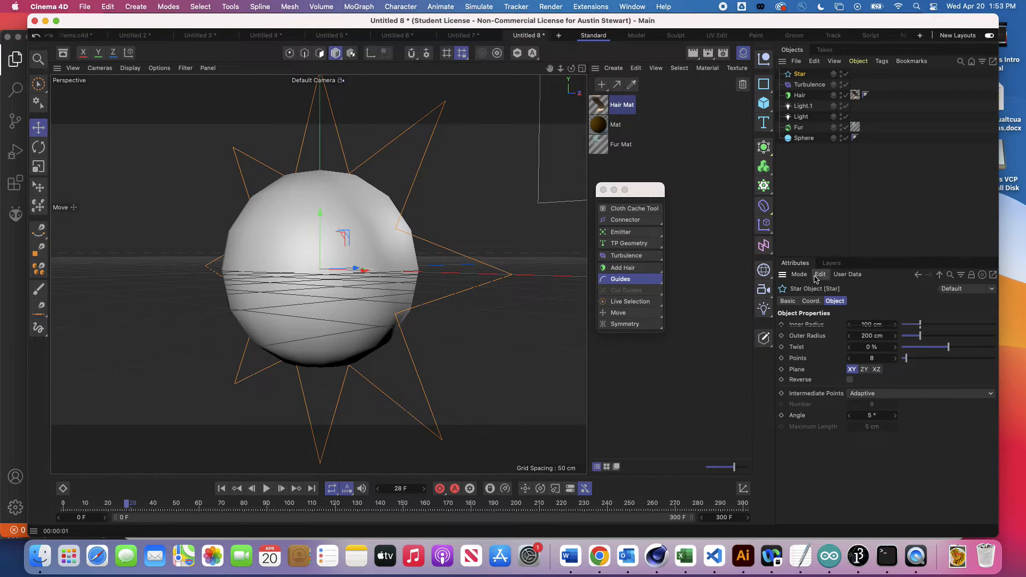
click(799, 96)
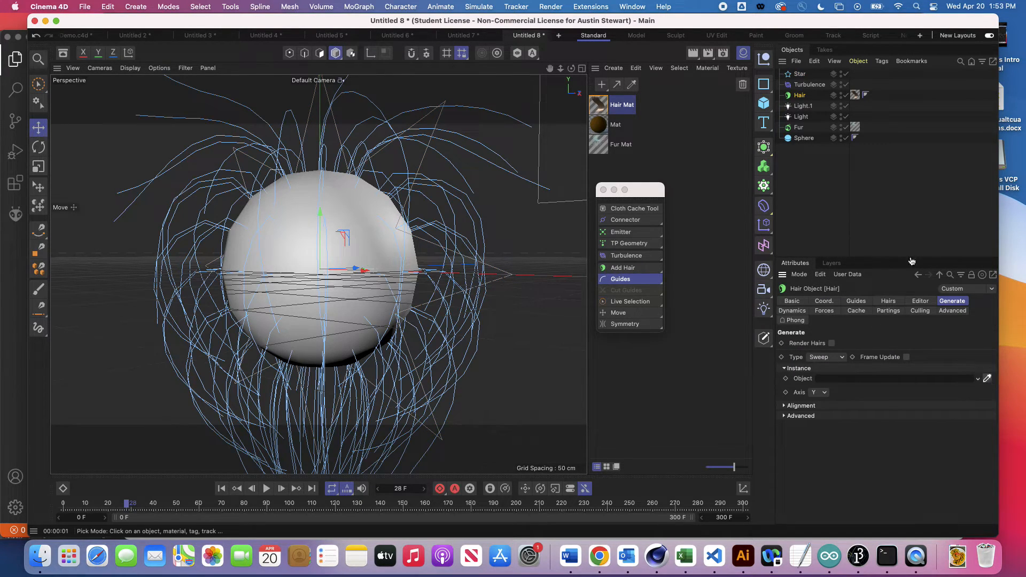
click(804, 75)
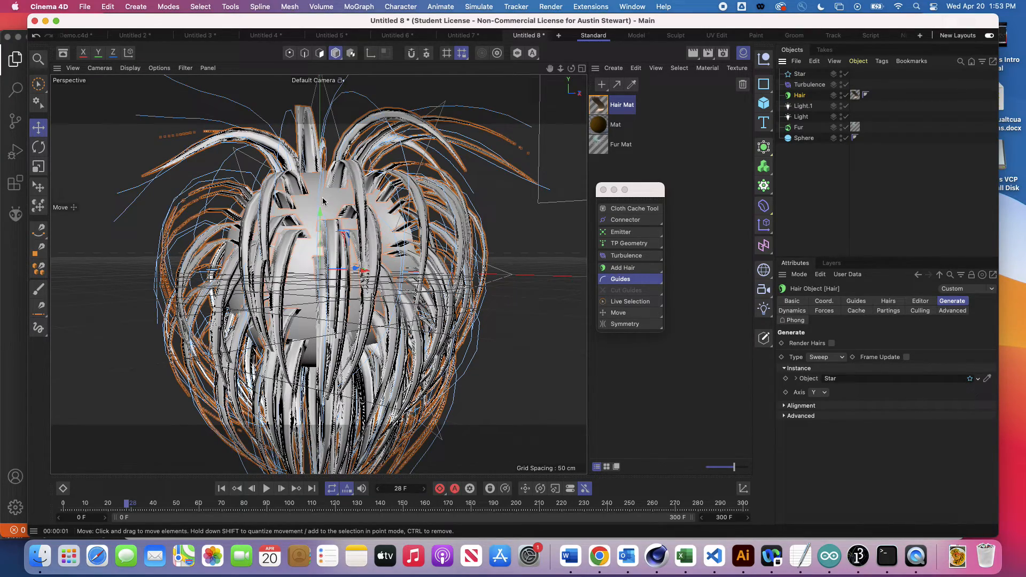
scroll(323, 201, up, 10)
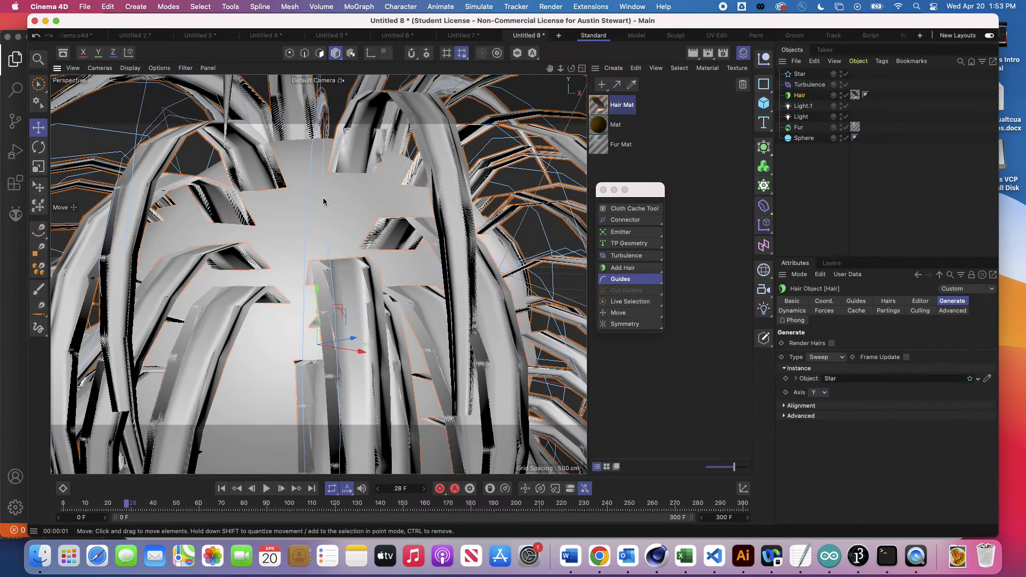
alt+drag(323, 201, 384, 177)
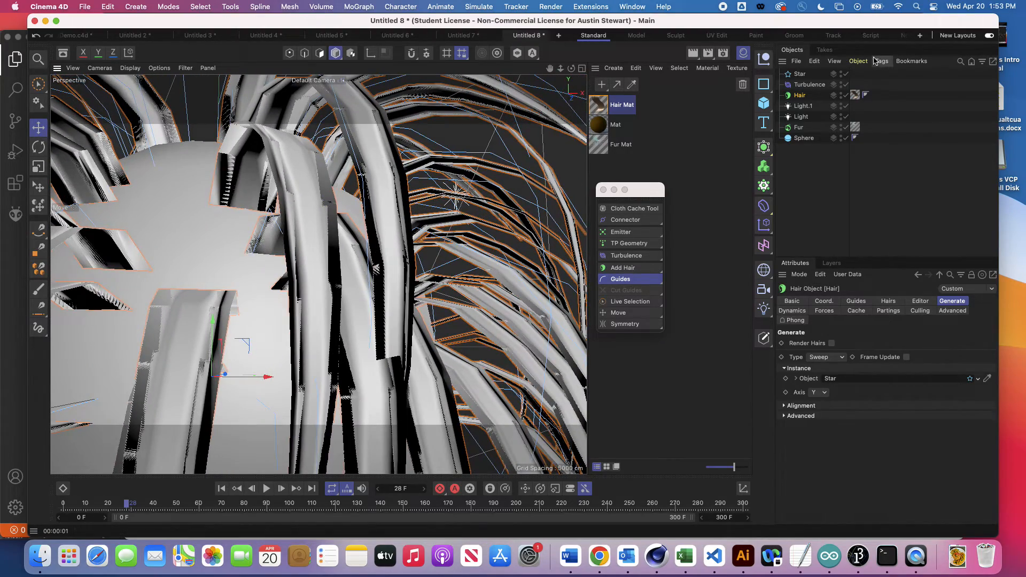
- Try the ZY plane for the Star spline, finally set it to XZ, and check the swept hairs
click(799, 74)
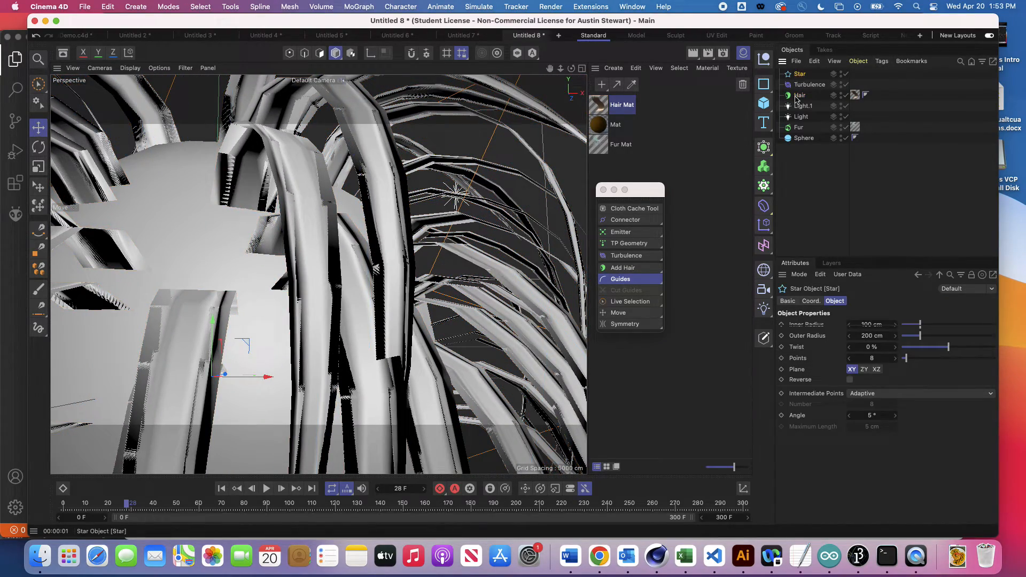
click(864, 370)
click(877, 370)
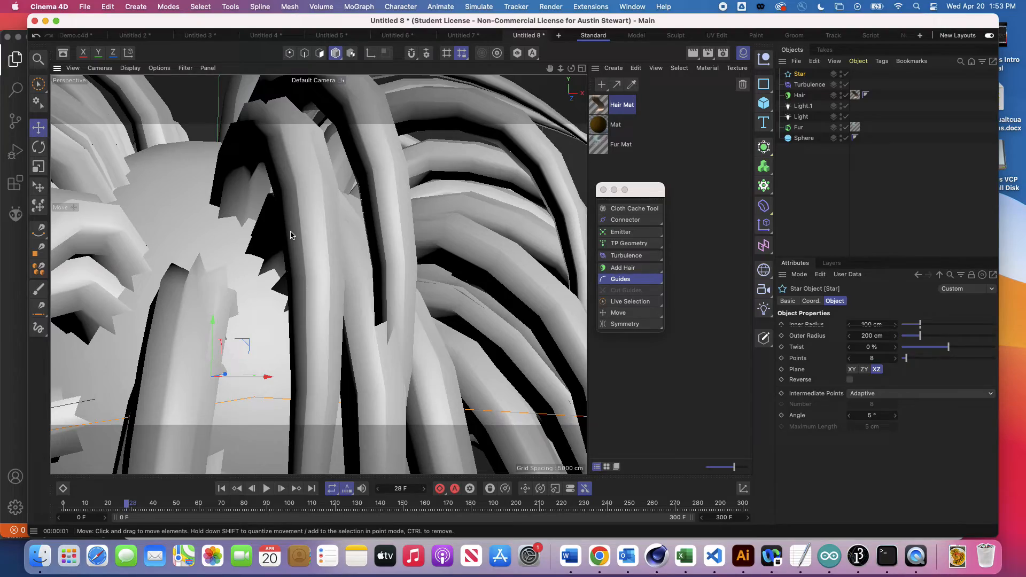
scroll(291, 235, down, 10)
alt+drag(293, 235, 311, 201)
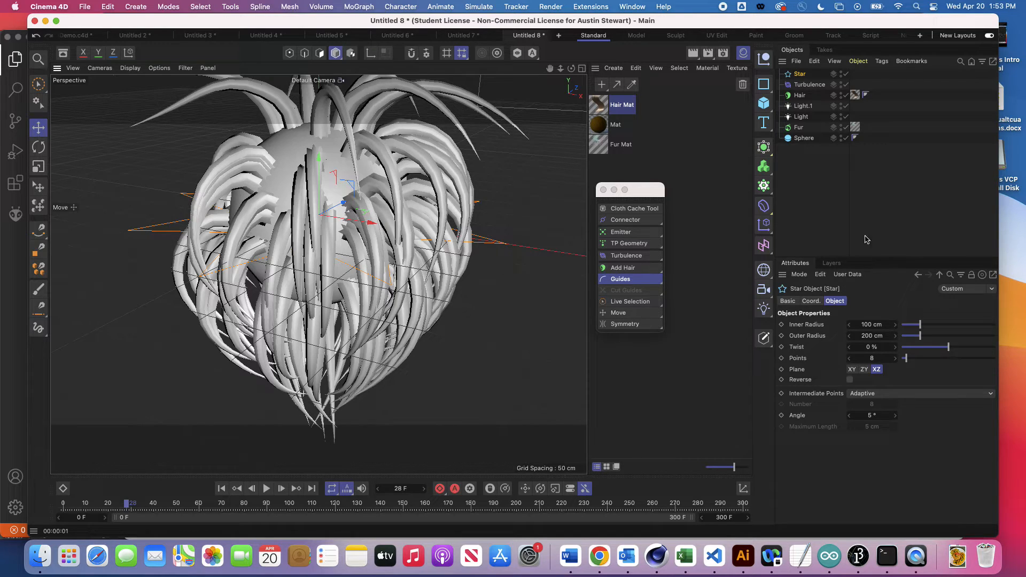
- Change the Hair object's Generate type to Instance and render the view
click(800, 96)
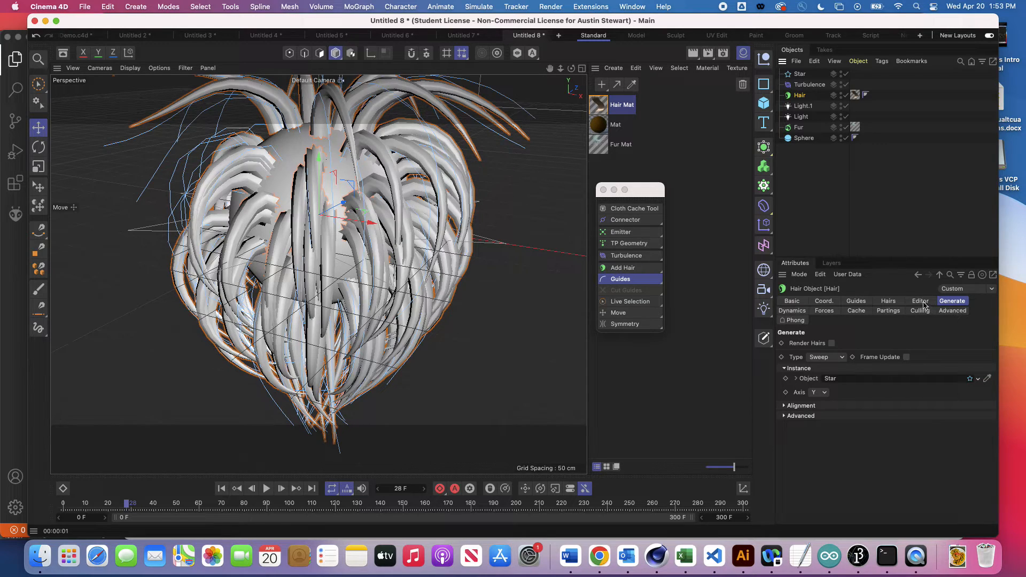
click(831, 357)
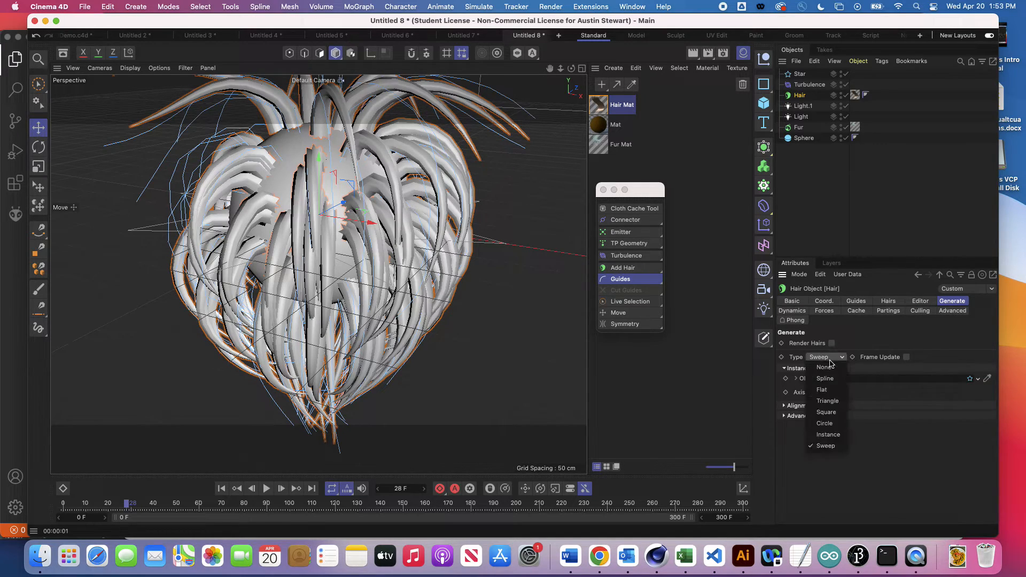
click(828, 435)
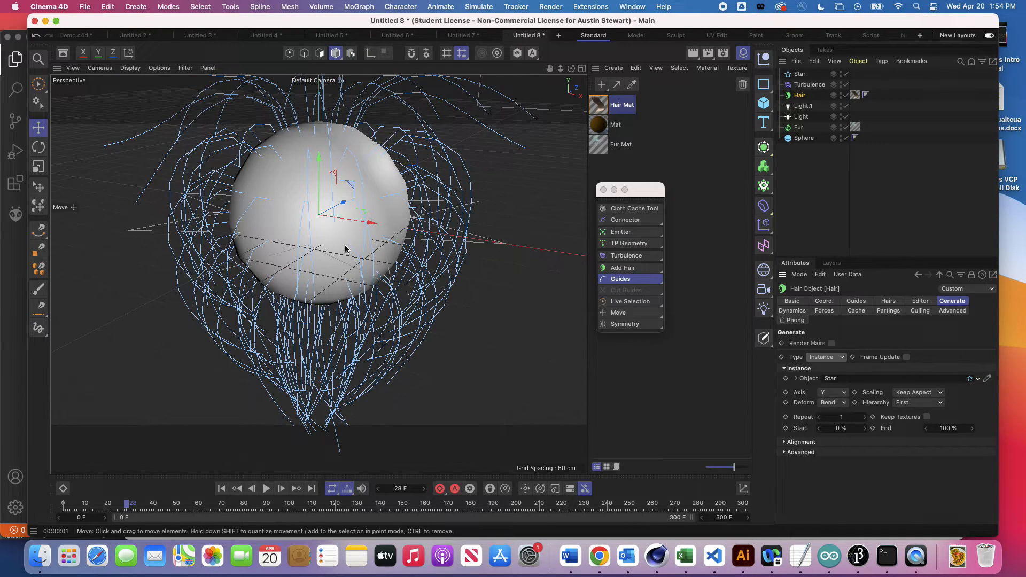
key(super+r)
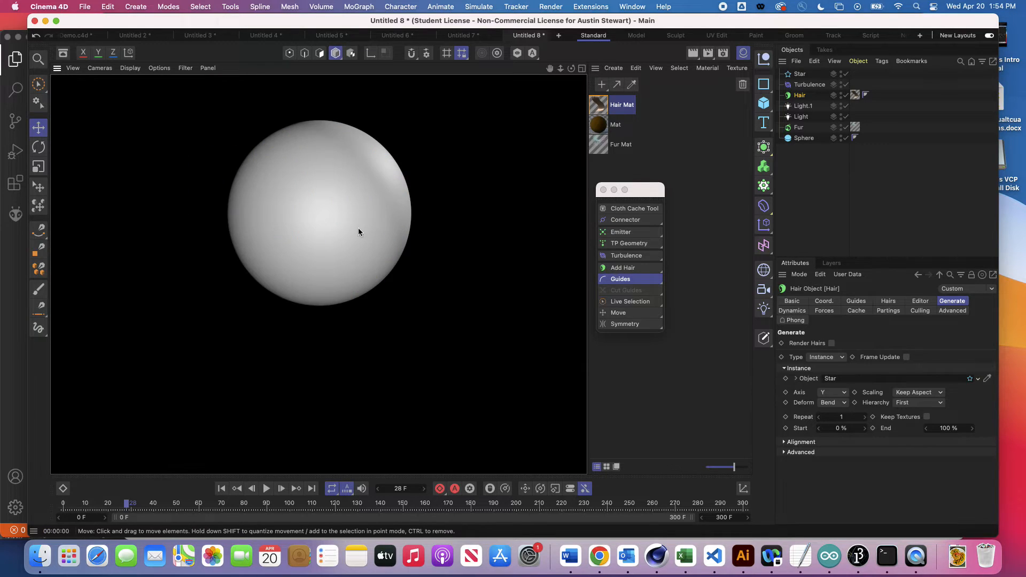
click(845, 492)
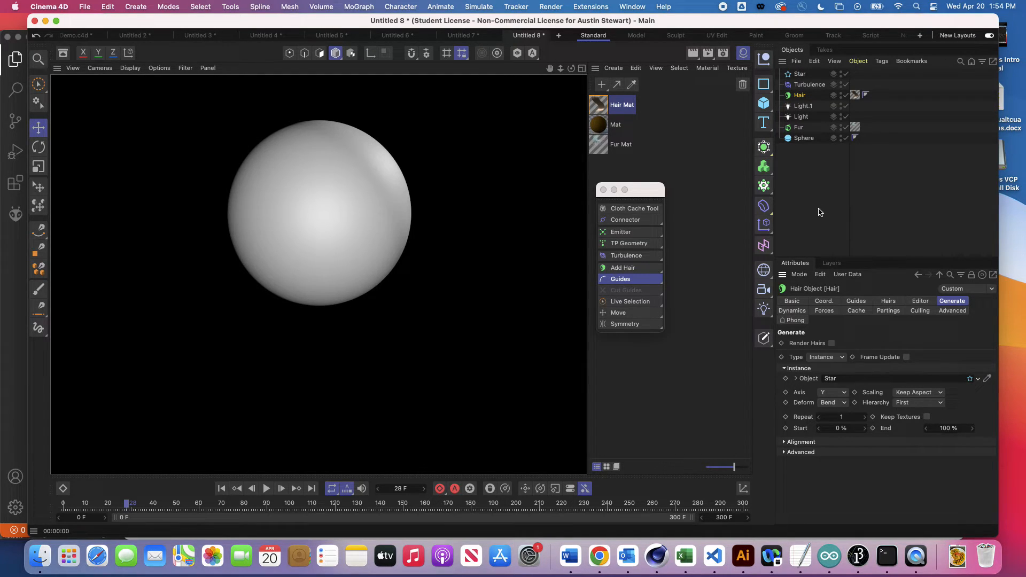
- Add a Figure primitive and assign it as the Hair's instance object
click(763, 103)
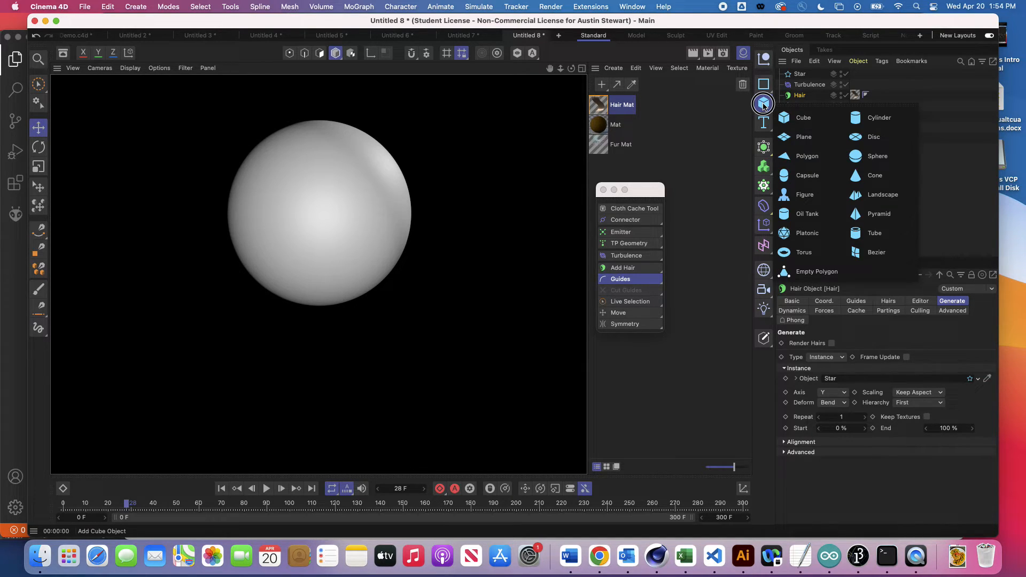
click(808, 196)
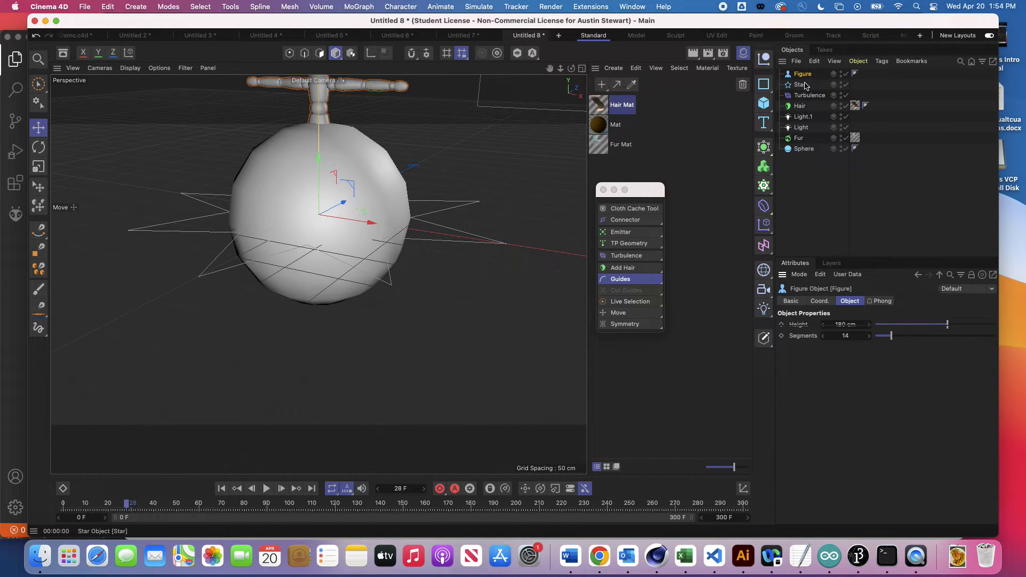
click(803, 106)
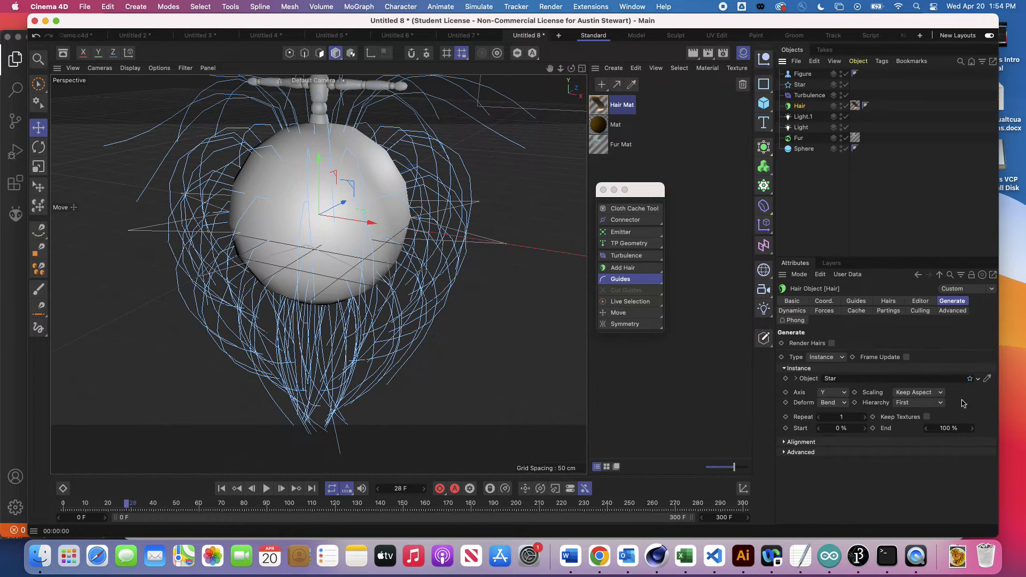
click(988, 379)
click(803, 73)
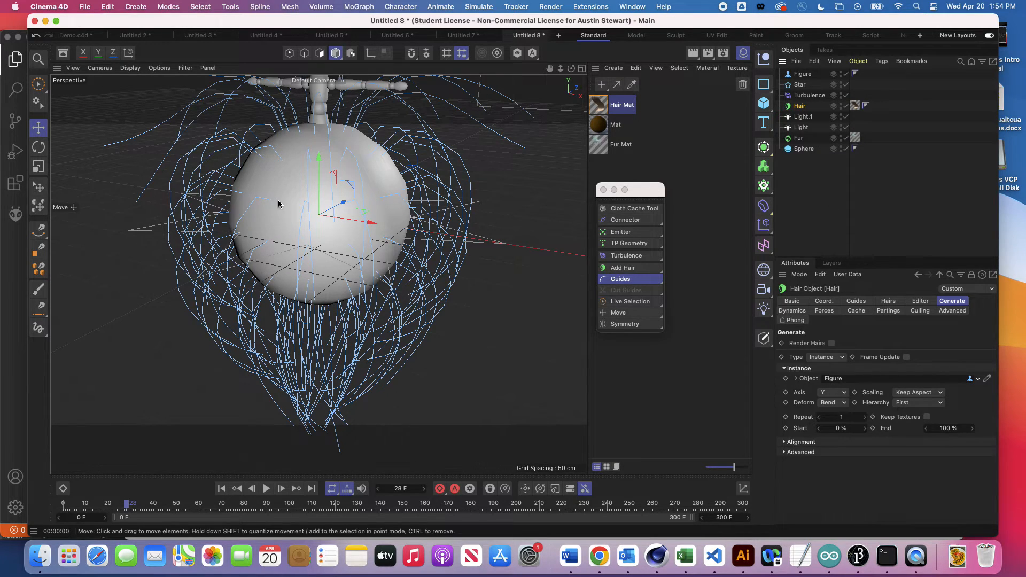
- Play the hair simulation from frame 0 to frame 13 and render the view
click(221, 489)
click(267, 489)
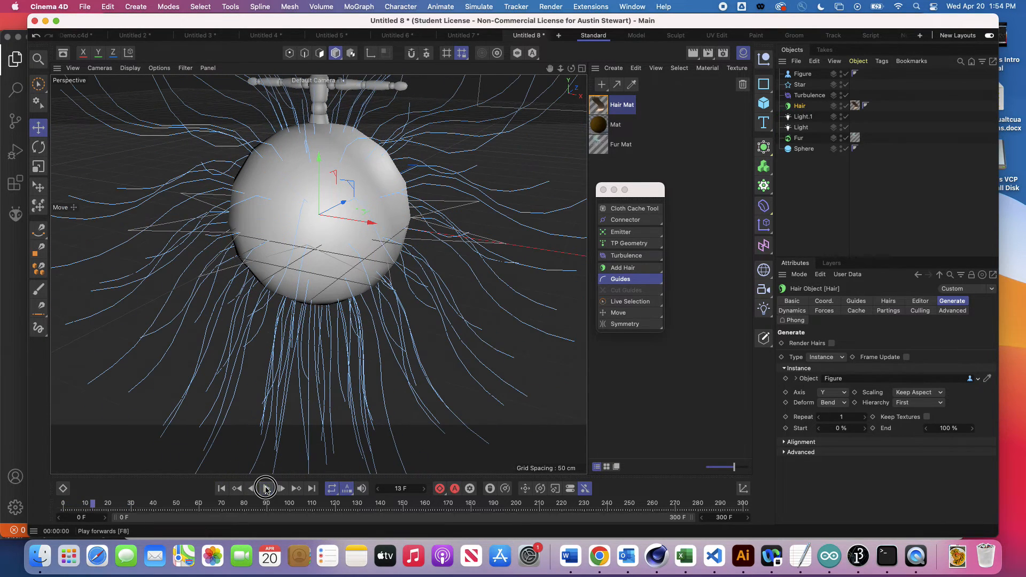
key(super+r)
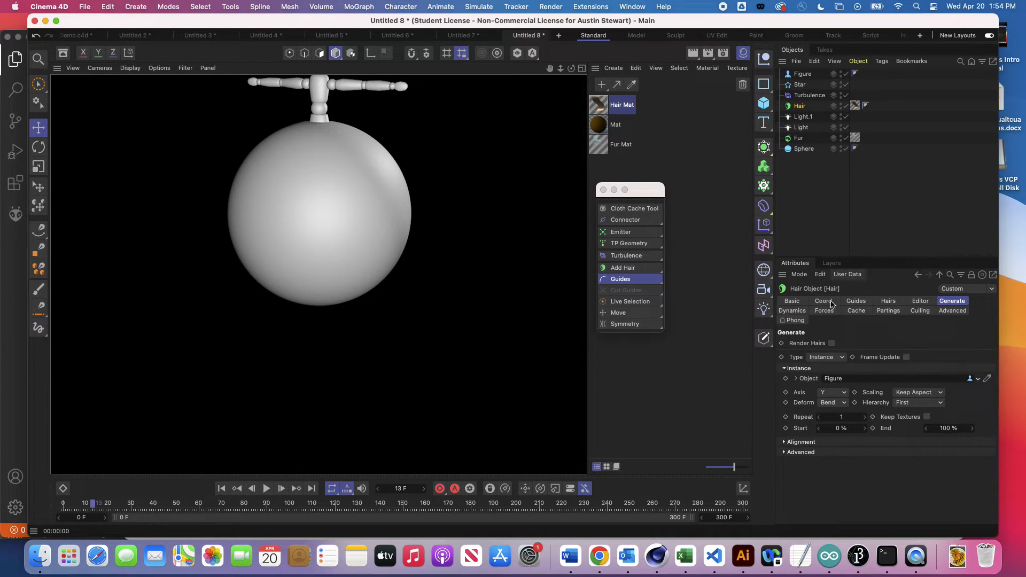
- Try the X and Z instance axes on the Hair object, and finally set the axis to X
click(797, 378)
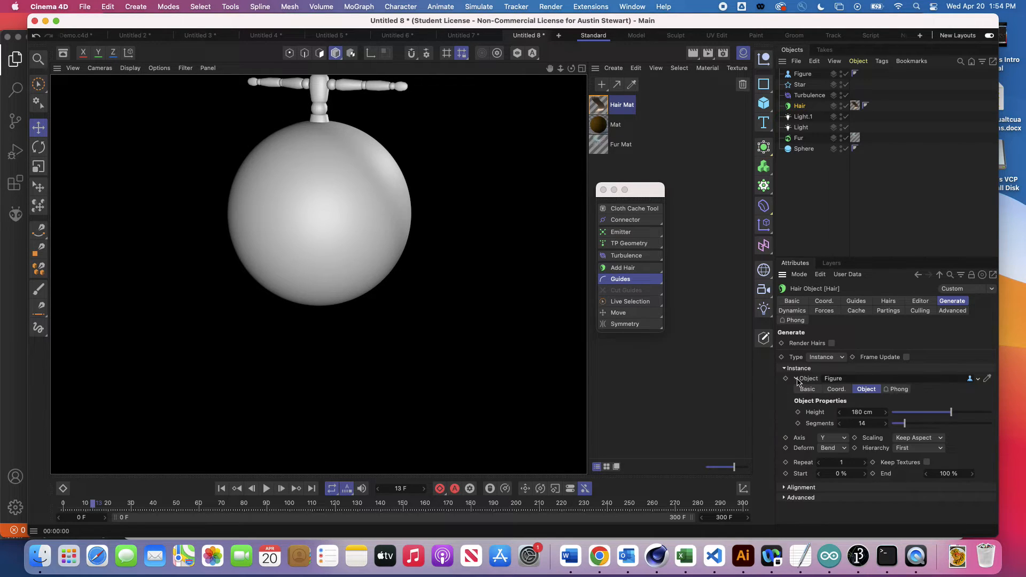
click(796, 379)
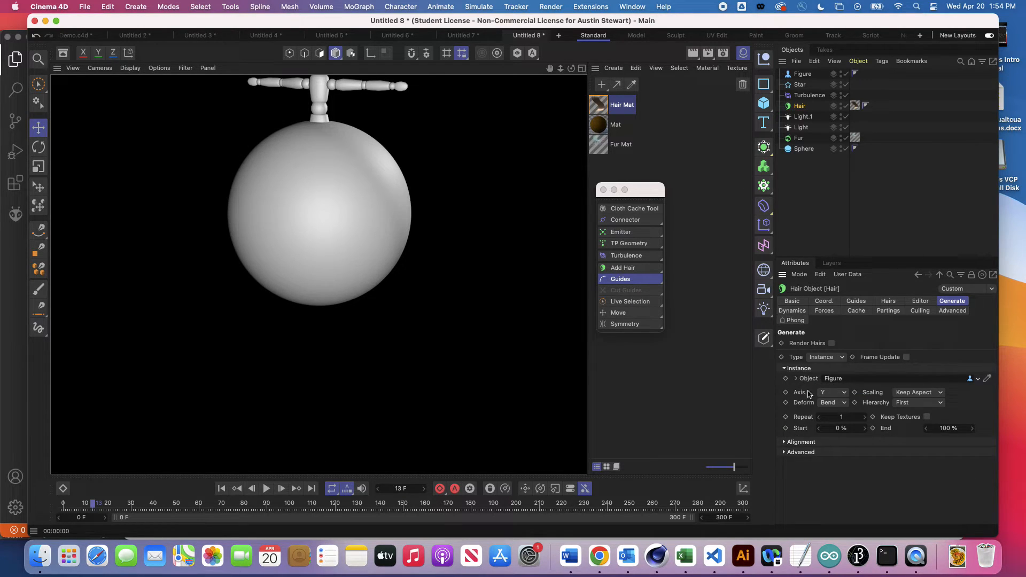
click(843, 396)
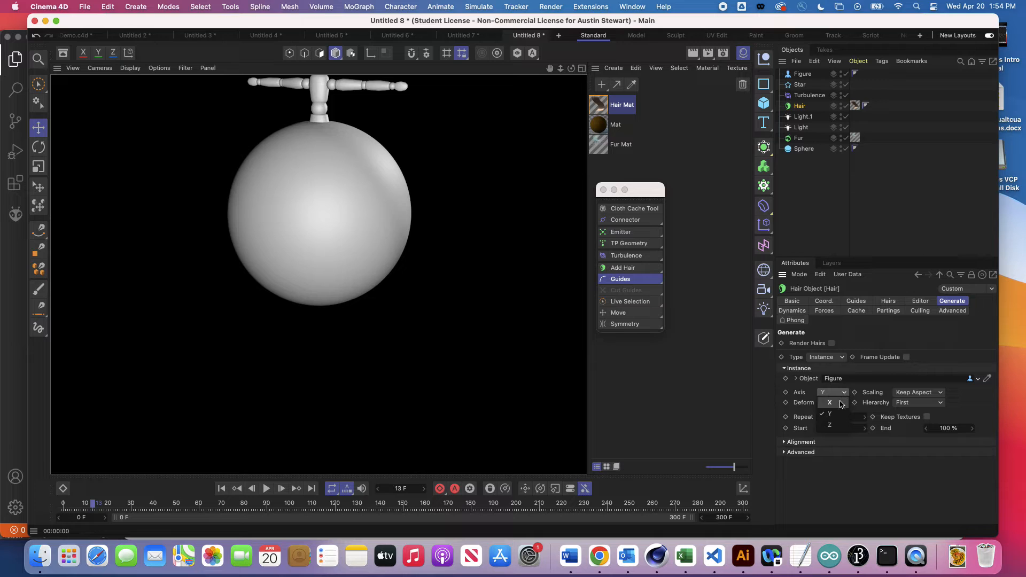
click(838, 394)
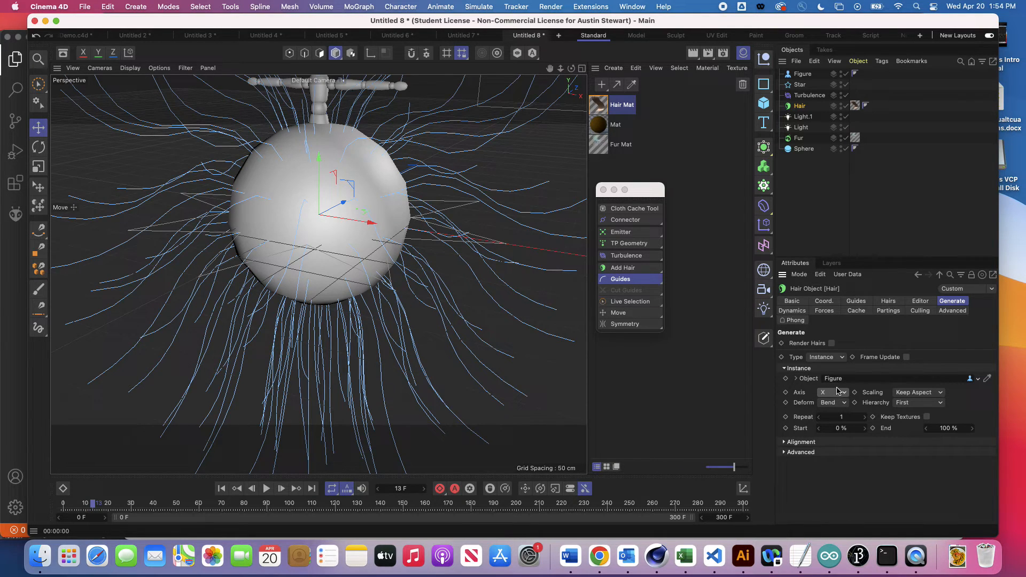
click(838, 393)
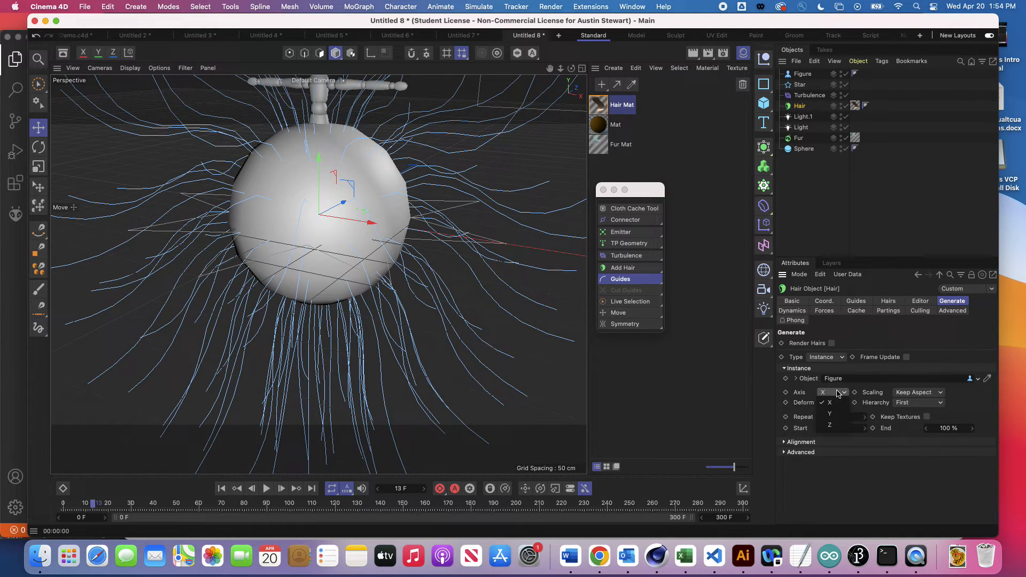
click(838, 426)
click(836, 393)
click(834, 404)
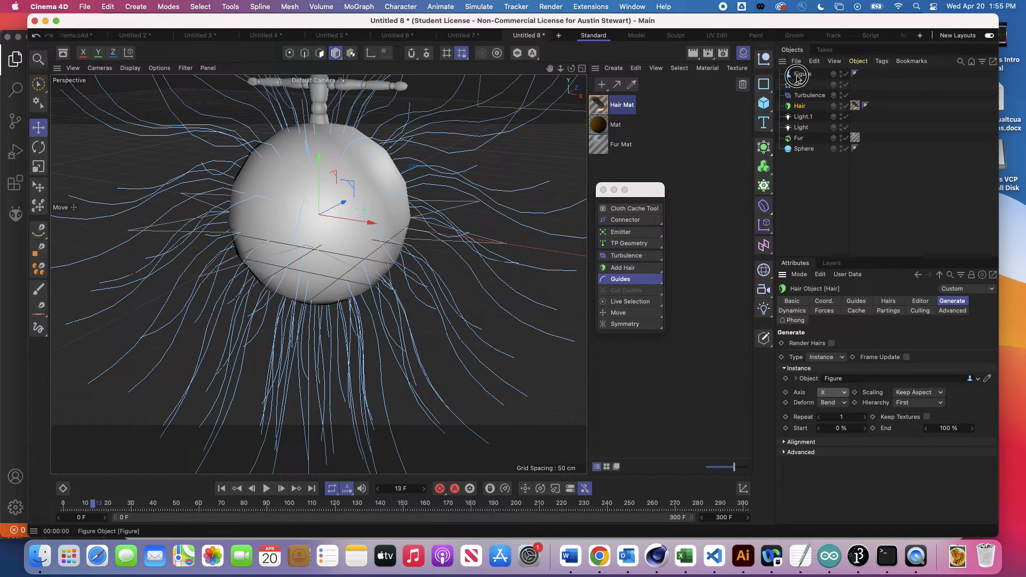
- Delete the Figure object and add a Tube primitive
click(797, 76)
key(Delete)
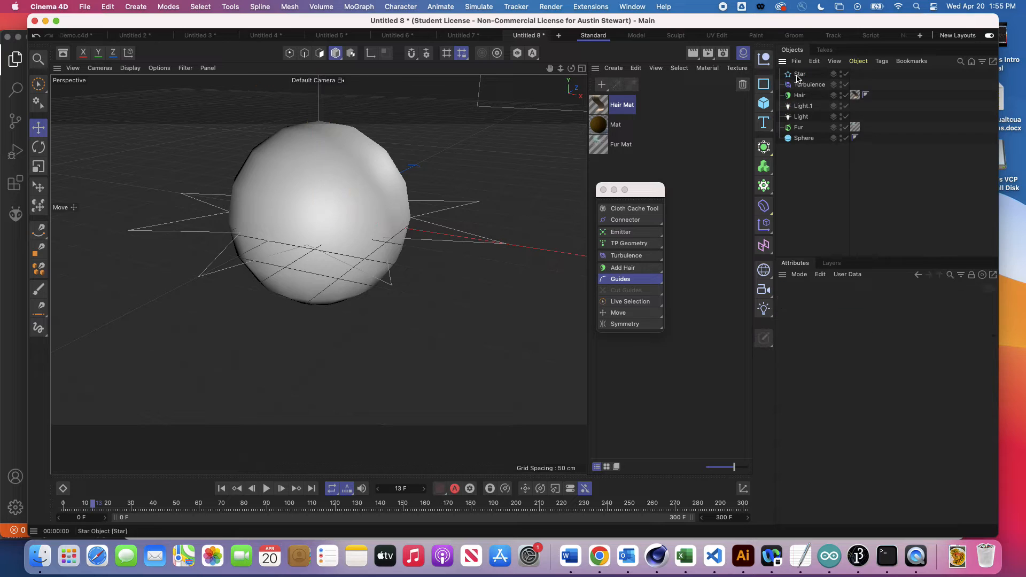
drag(763, 105, 868, 234)
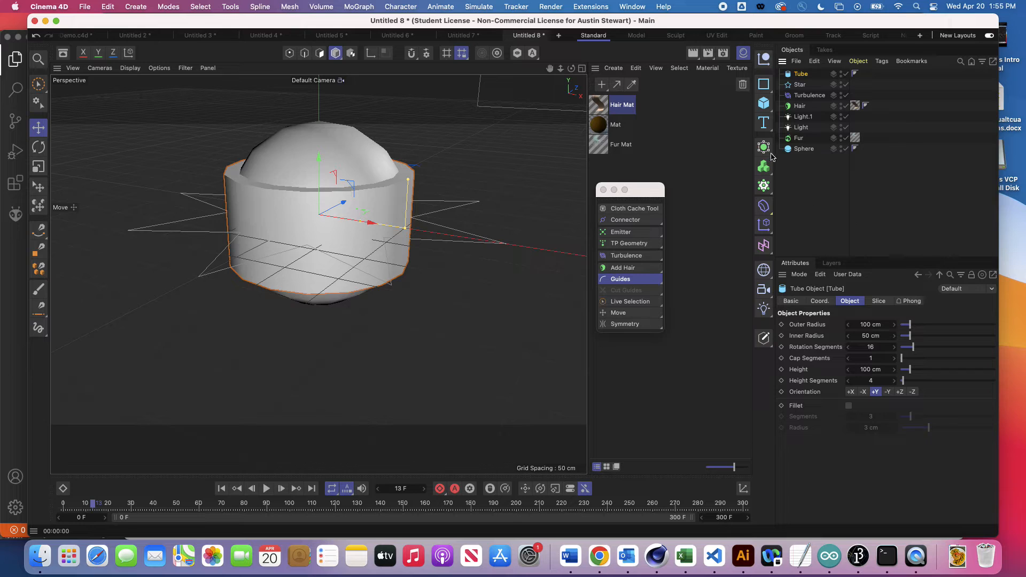
- Set the Tube's outer radius to 10 cm, inner radius to 1 cm and height to 200 cm
click(867, 325)
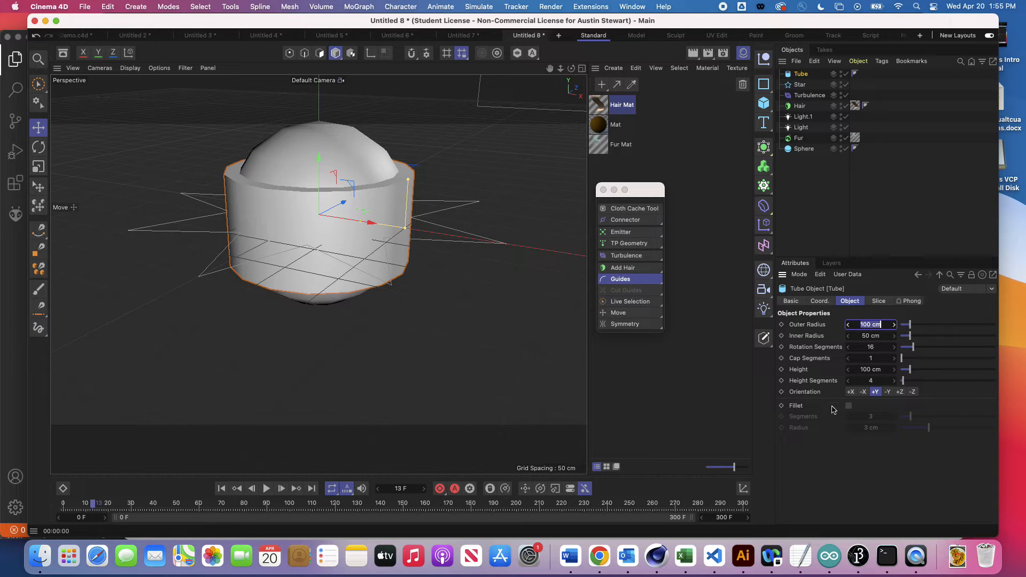
text(10)
key(Tab)
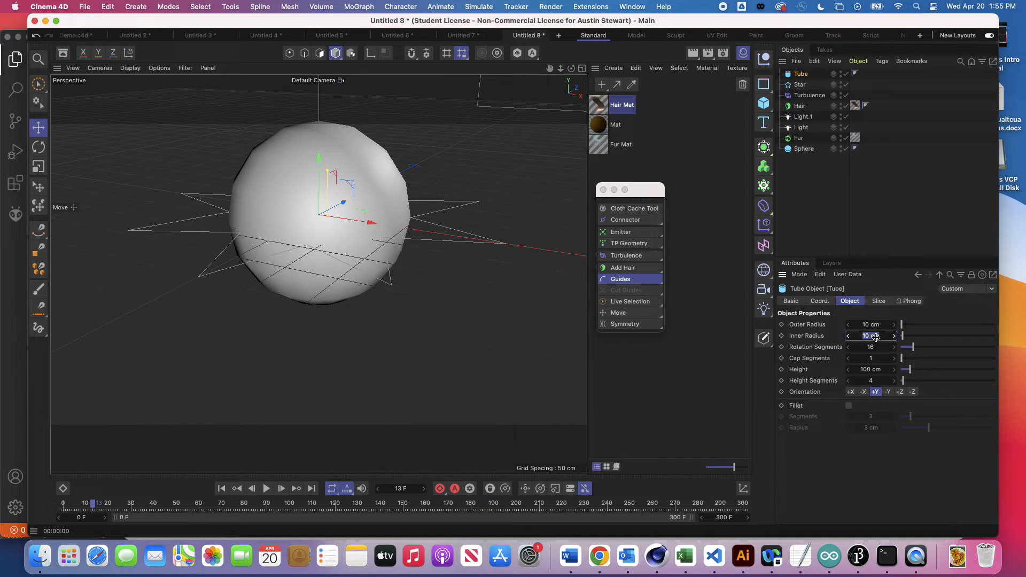
text(1)
key(Return)
double_click(868, 369)
text(200)
key(Return)
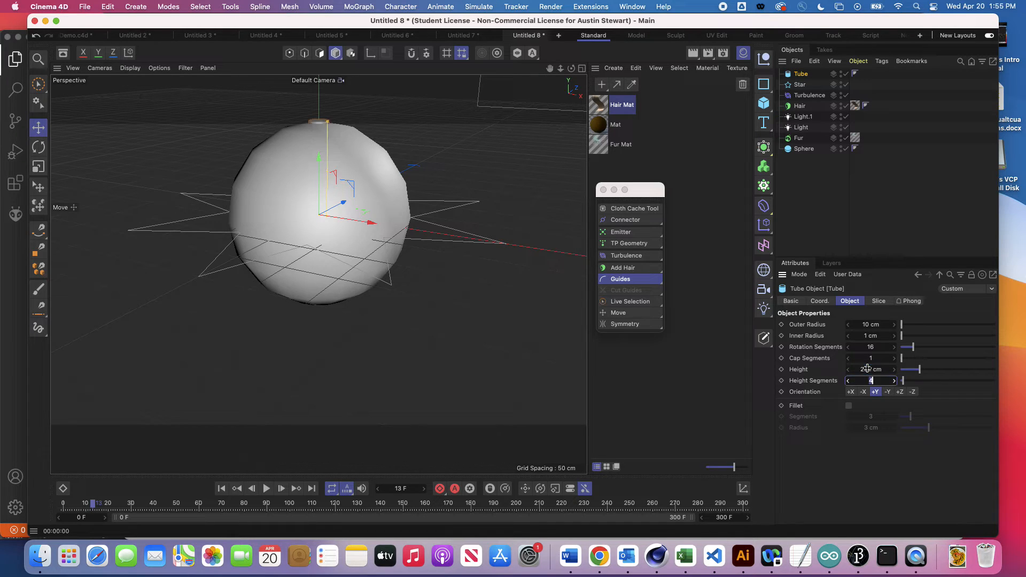
- Move the Tube along the X axis clear of the sphere and set its inner radius to 8 cm
drag(366, 222, 537, 249)
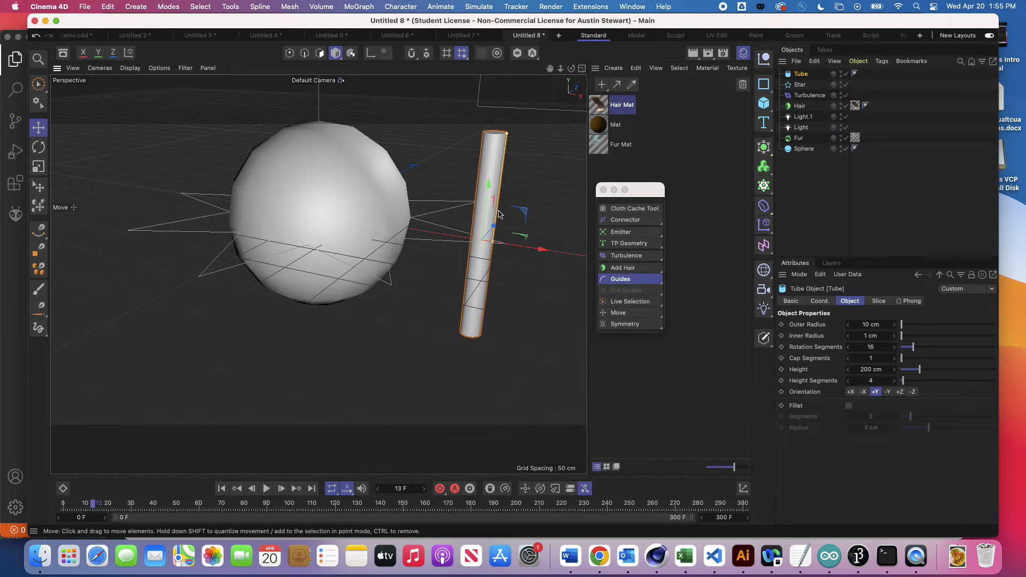
alt+drag(487, 210, 469, 286)
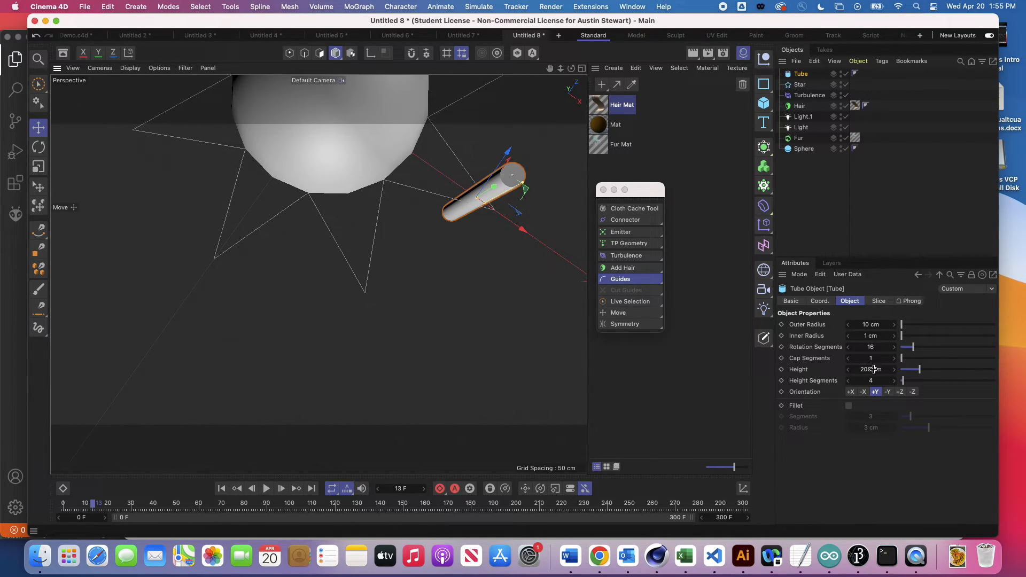
double_click(871, 336)
key(Tab)
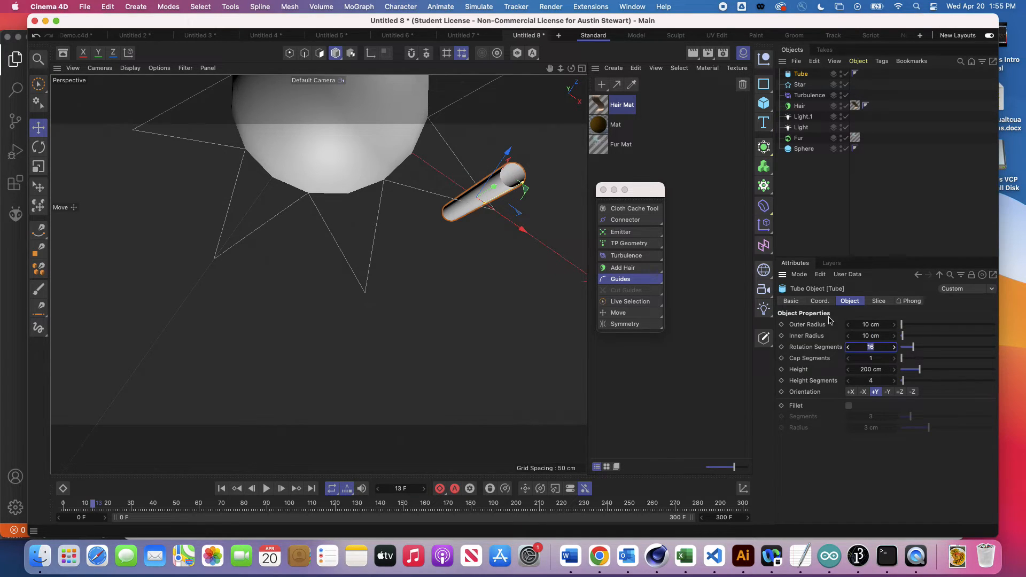
double_click(867, 335)
text(8)
key(Return)
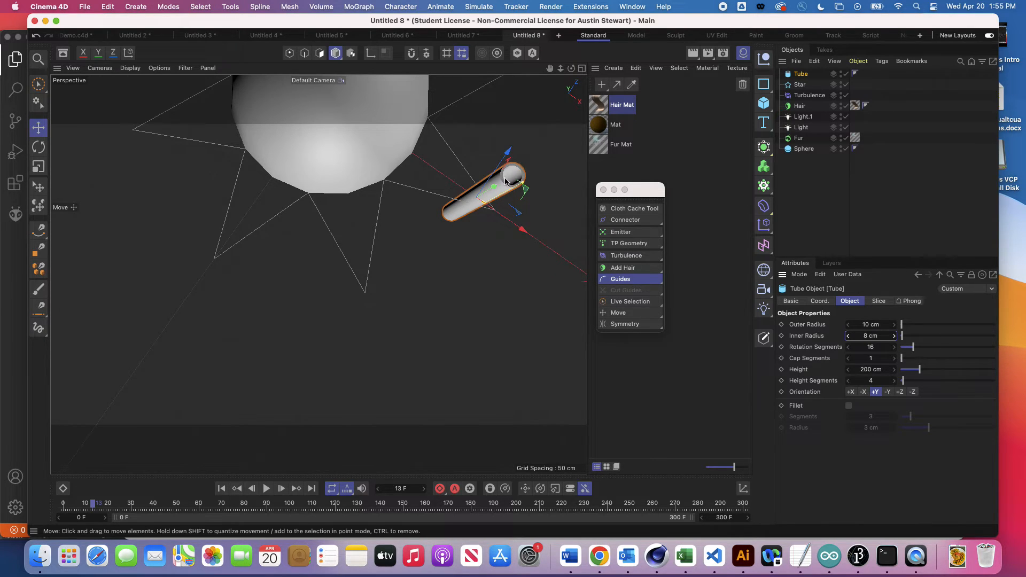
alt+drag(490, 188, 463, 164)
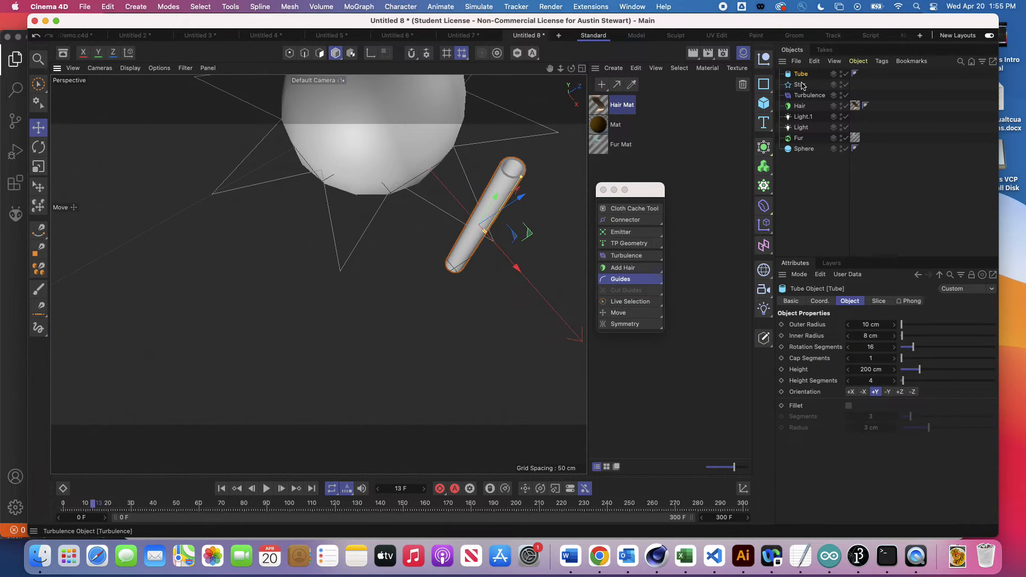
- Assign the Tube as the Hair object's instance object, set the instance axis to Y and render the view
click(801, 109)
click(986, 378)
click(801, 75)
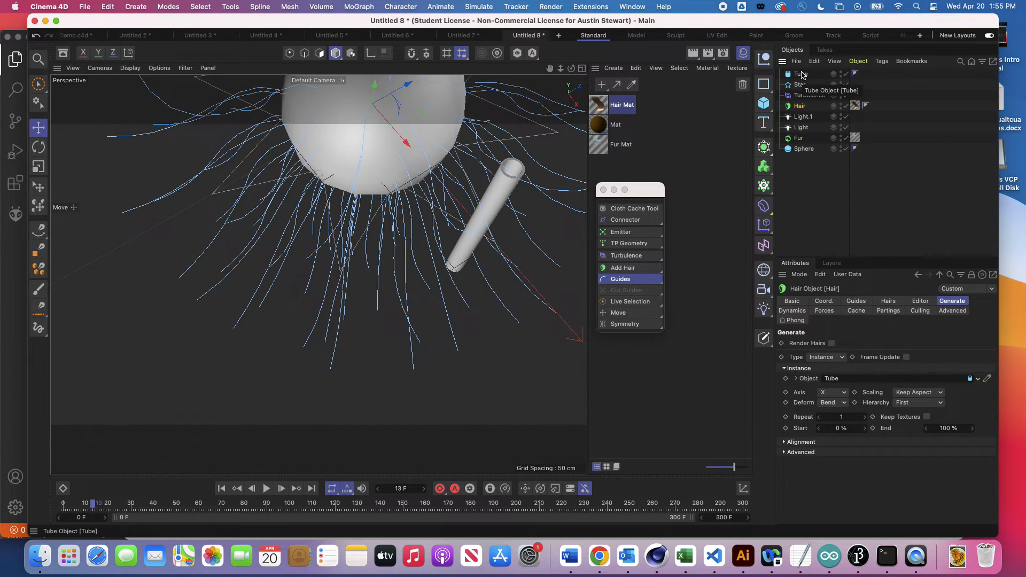
click(839, 397)
click(836, 403)
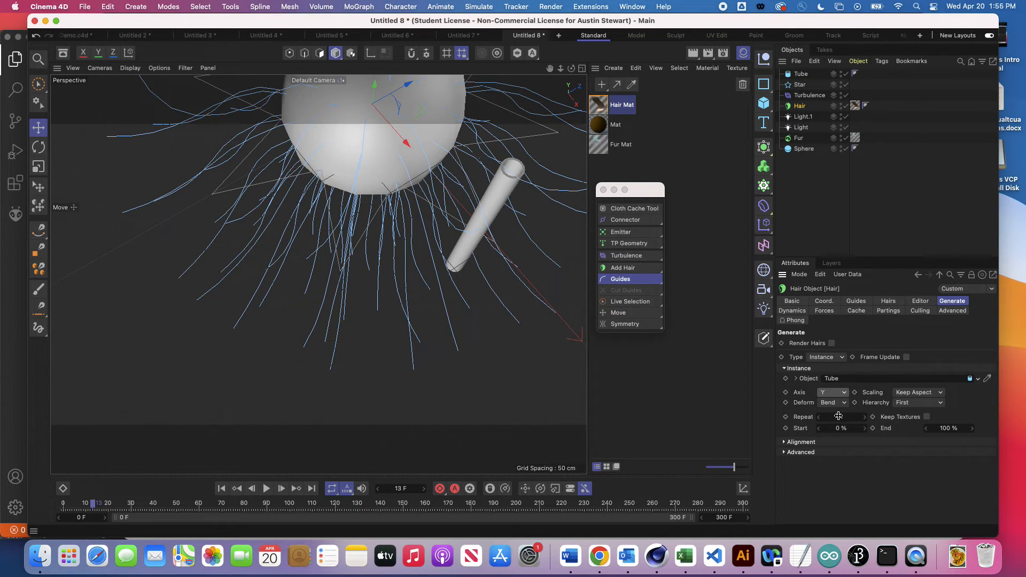
key(super+r)
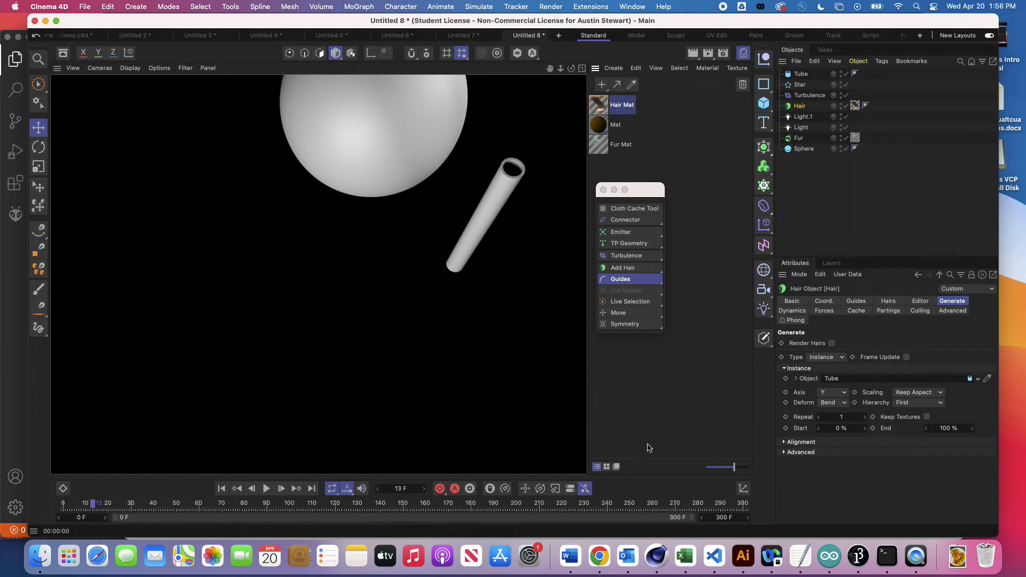
- Try the Object alignment for the hair instances and set the alignment back to Free
click(784, 443)
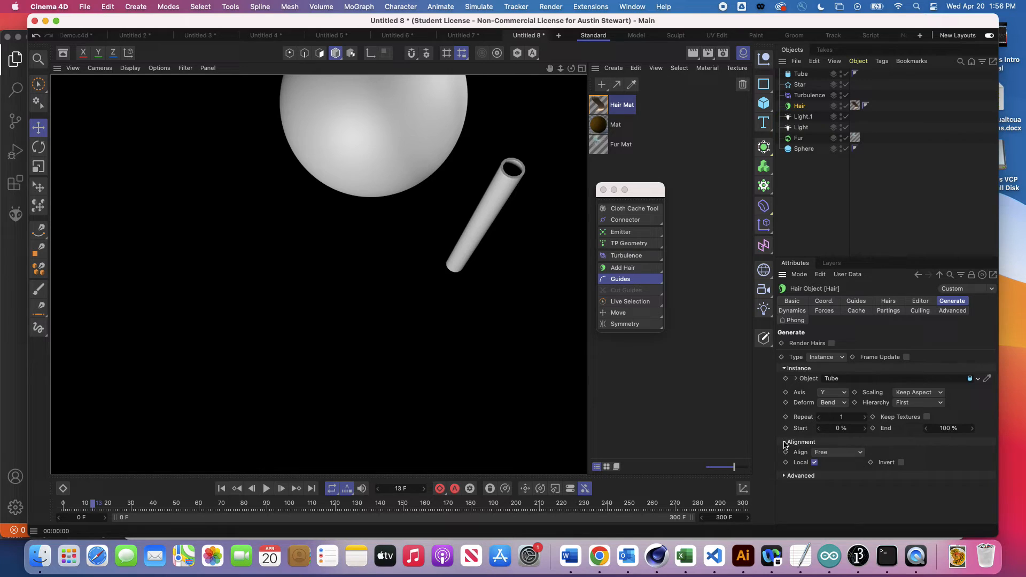
click(844, 453)
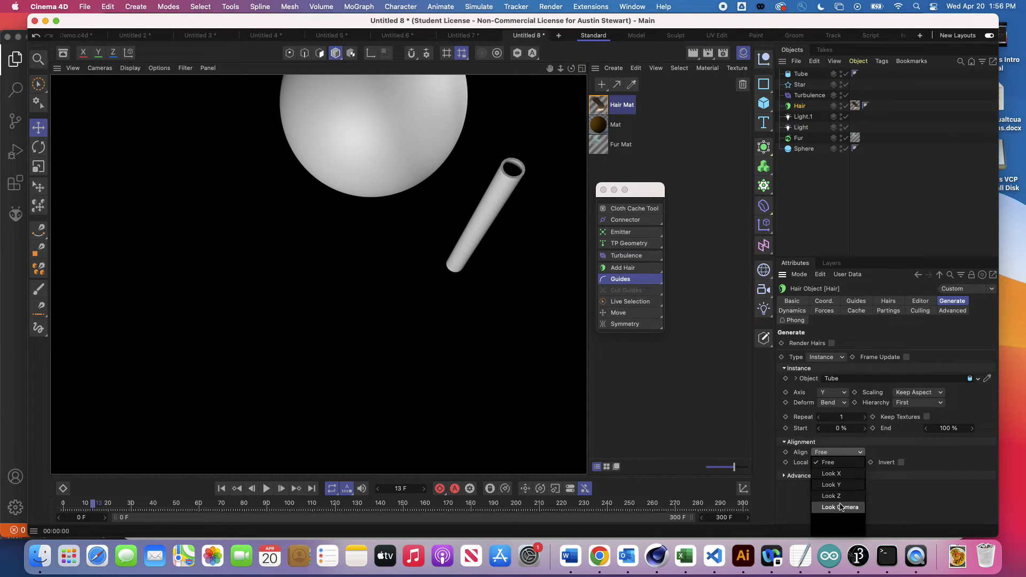
click(831, 529)
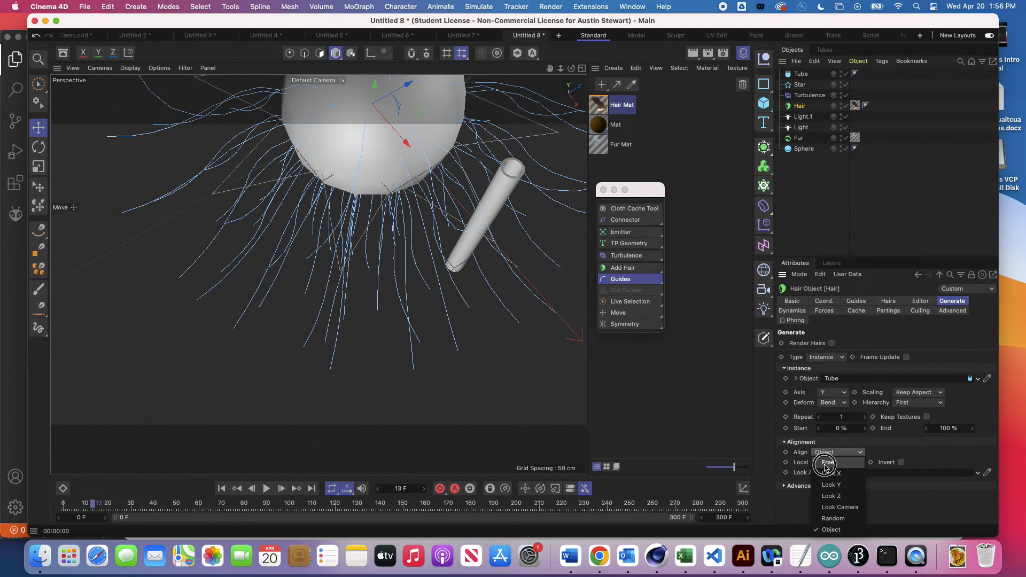
click(826, 462)
- Compare a render with Render Hairs on, then switch Render Hairs off, enable Frame Update and render again
click(785, 476)
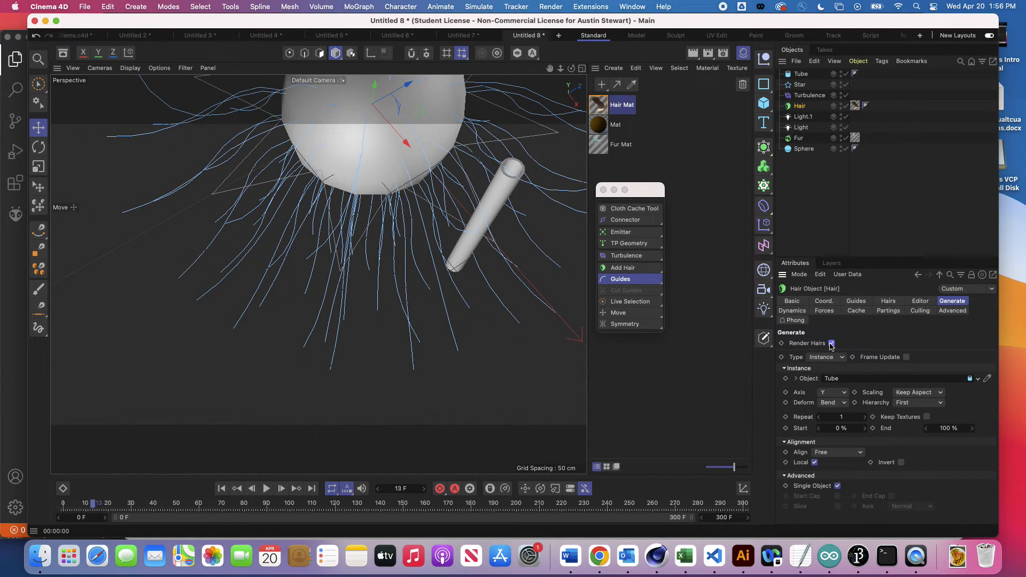
key(super+r)
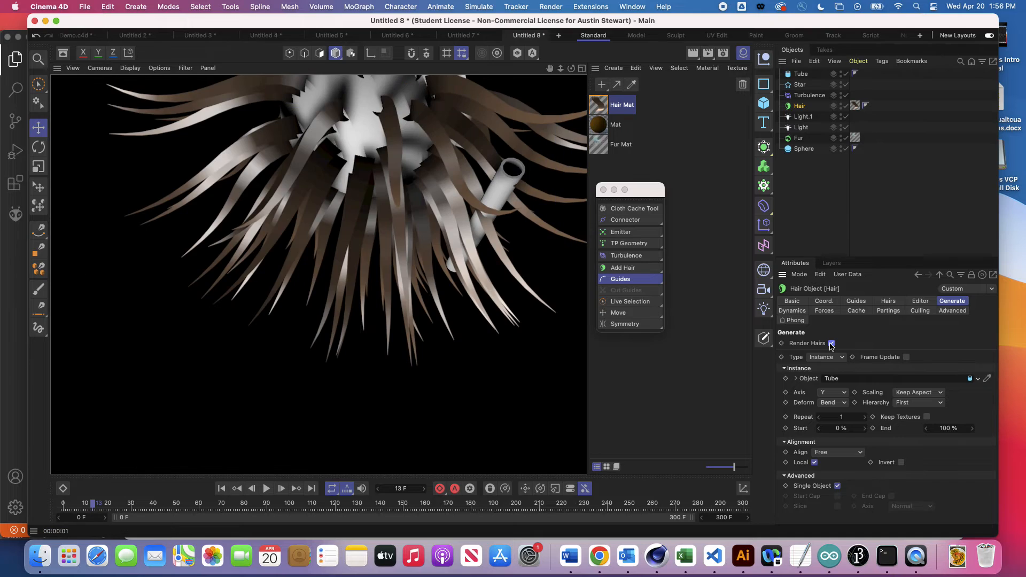
click(832, 344)
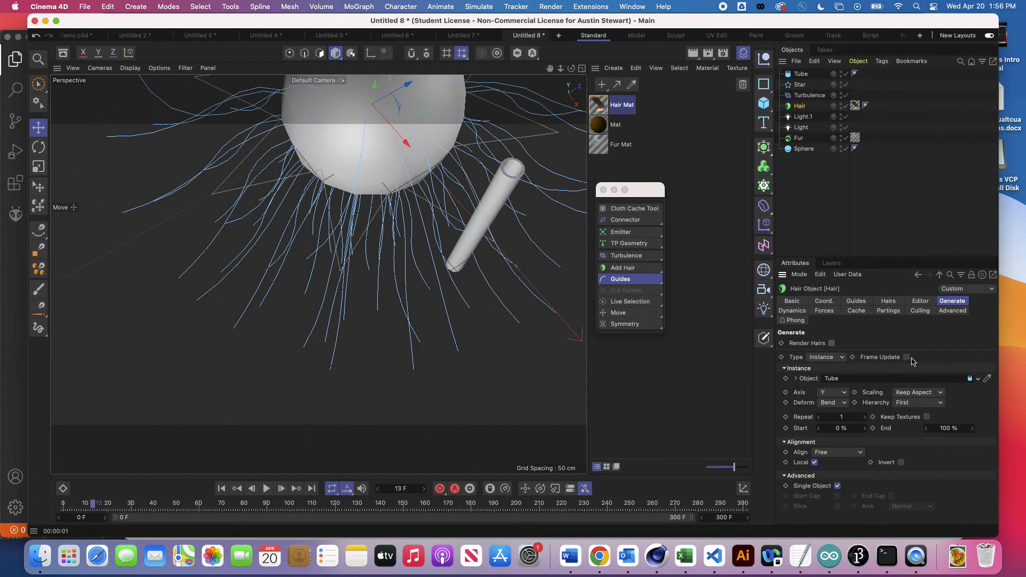
key(super+r)
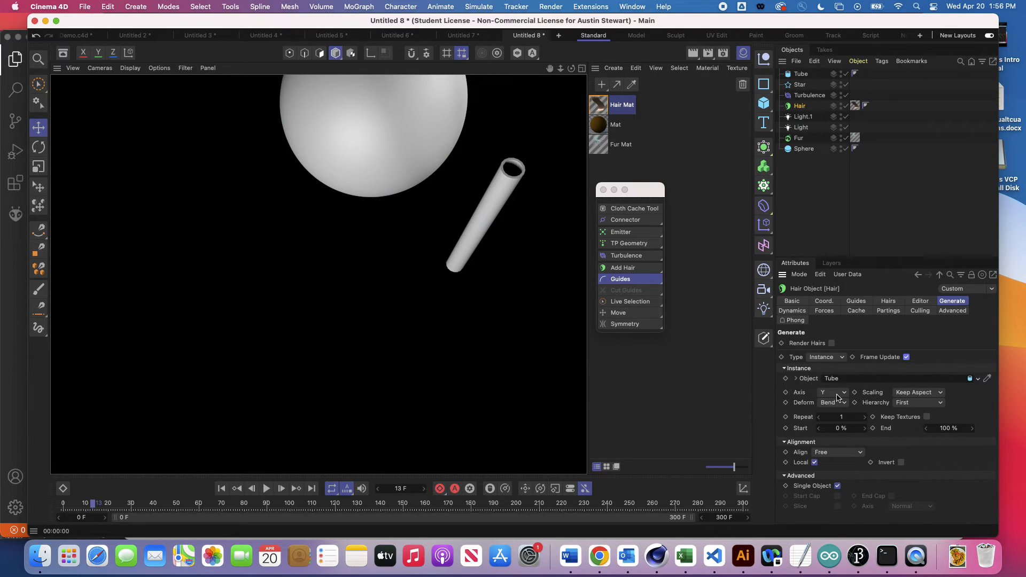
- Set the hair instance scaling to Fit, keep the hierarchy at First and raise the repeat to 5
click(931, 394)
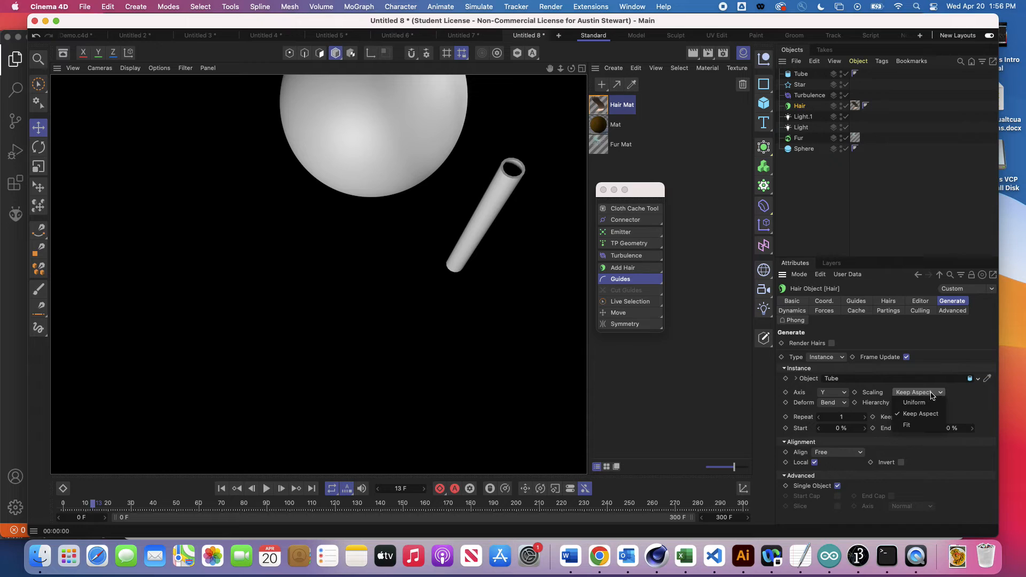
click(917, 424)
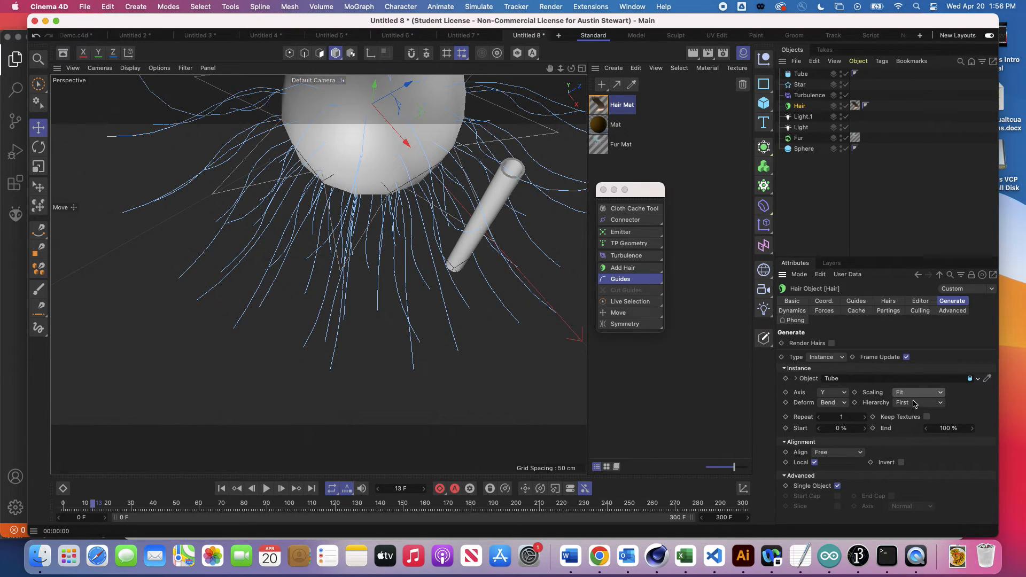
click(914, 403)
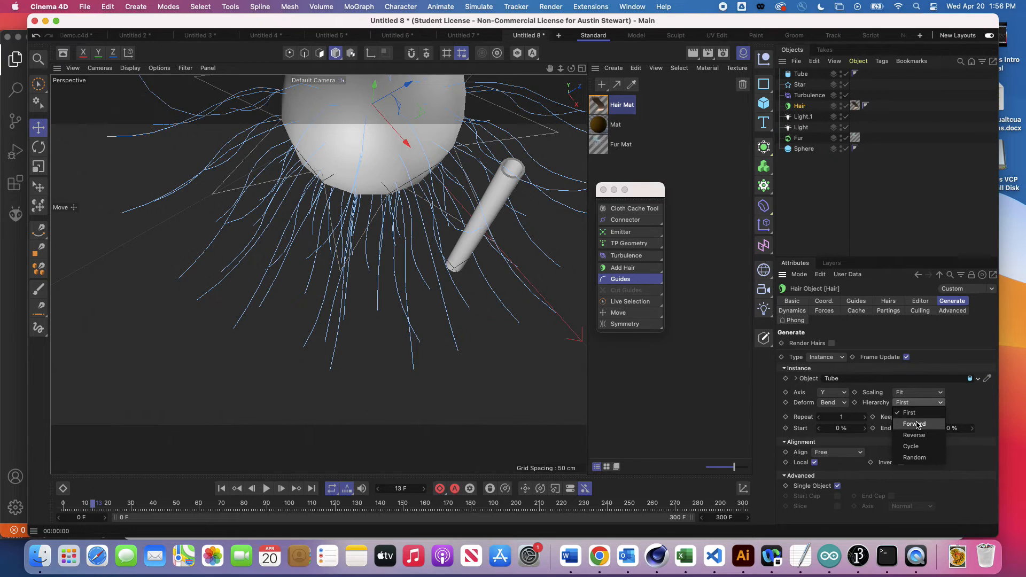
click(916, 405)
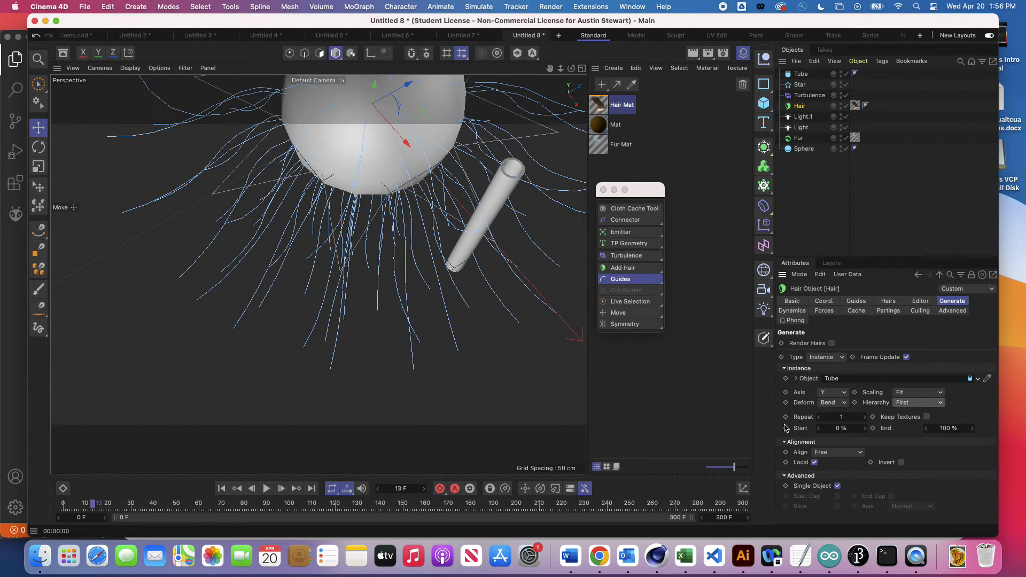
click(866, 417)
click(865, 417)
click(865, 417)
click(865, 417)
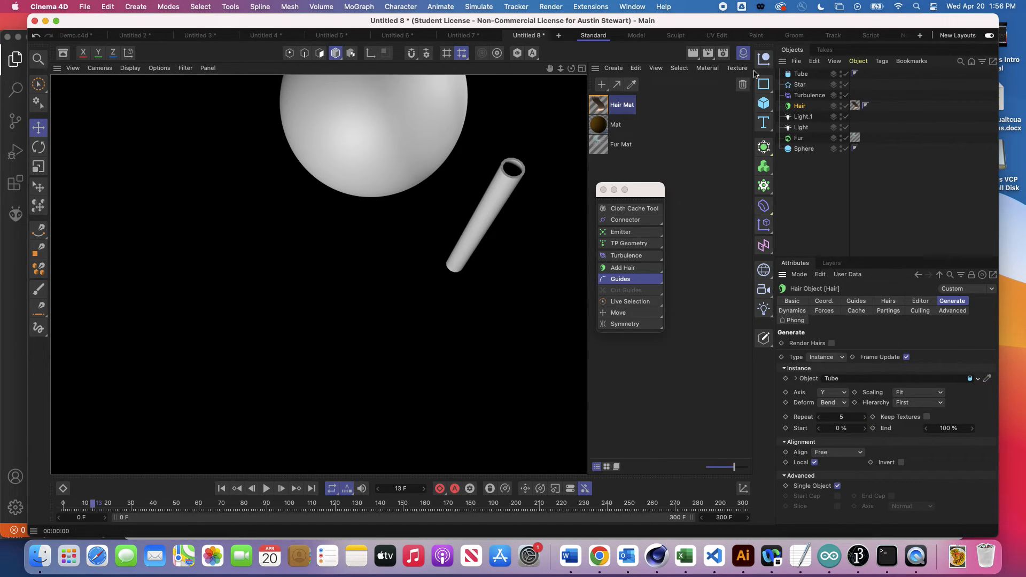
- Make the Tube a child of the Hair object and render the view to check the instances
drag(800, 74, 802, 108)
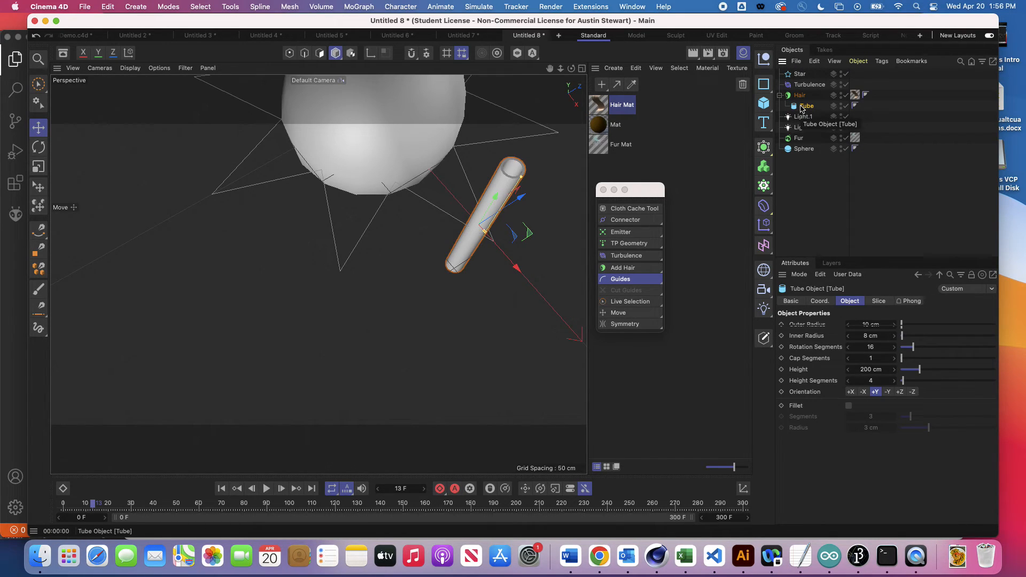
key(super+r)
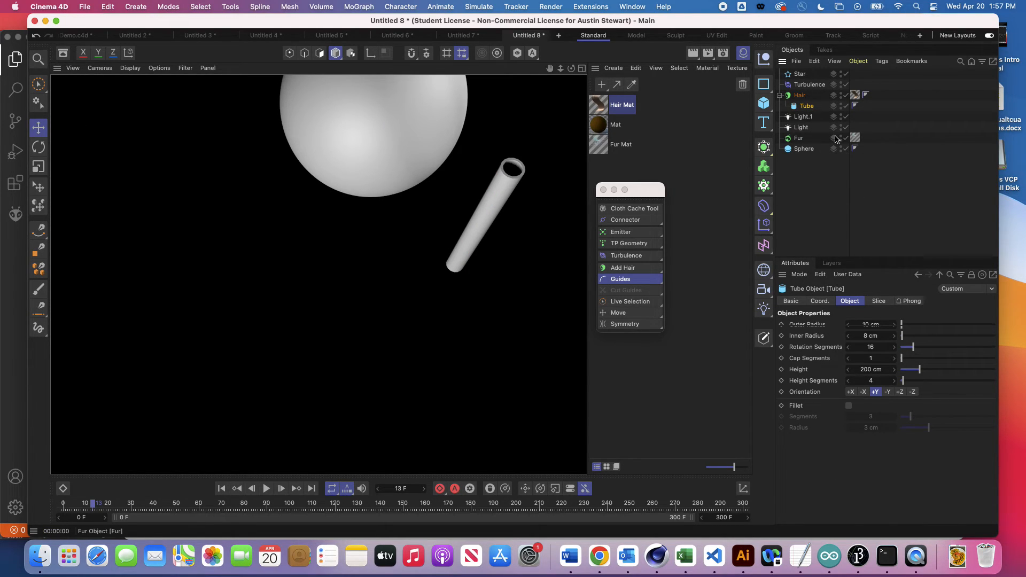
click(799, 75)
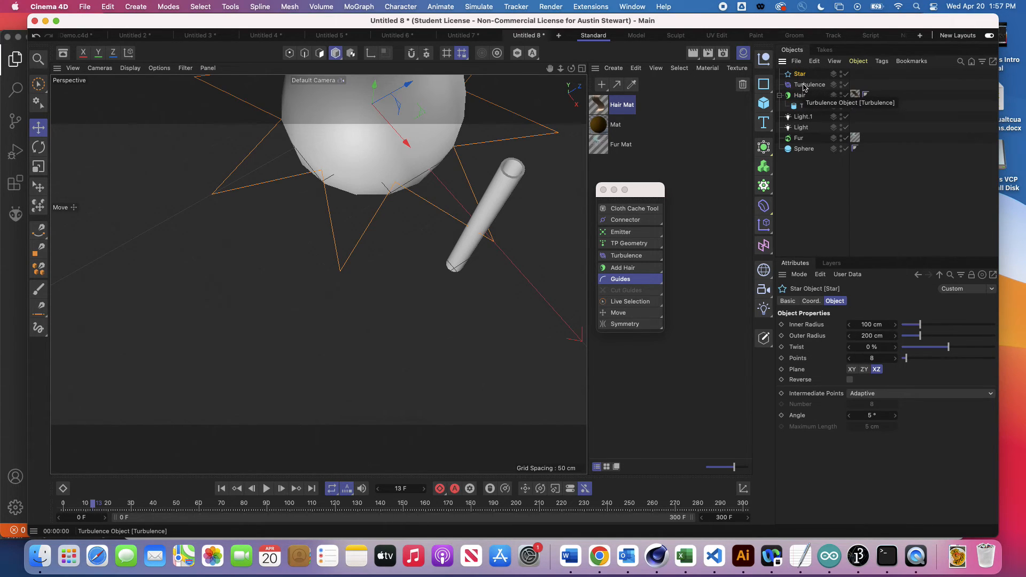
click(800, 86)
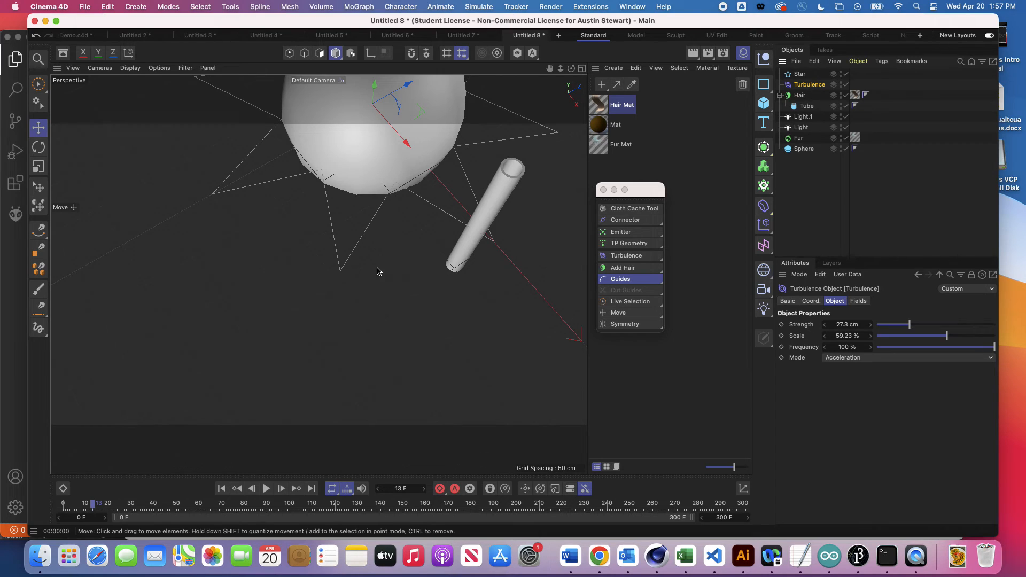
alt+drag(383, 252, 365, 418)
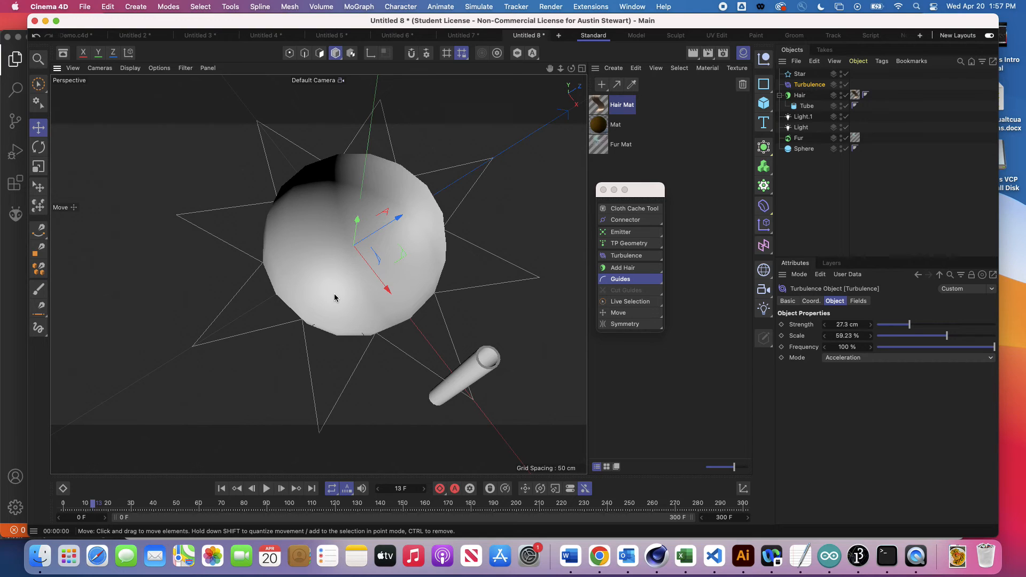
mouse_move(641, 190)
mouse_down()
mouse_move(687, 149)
mouse_move(655, 178)
mouse_move(635, 179)
mouse_up()
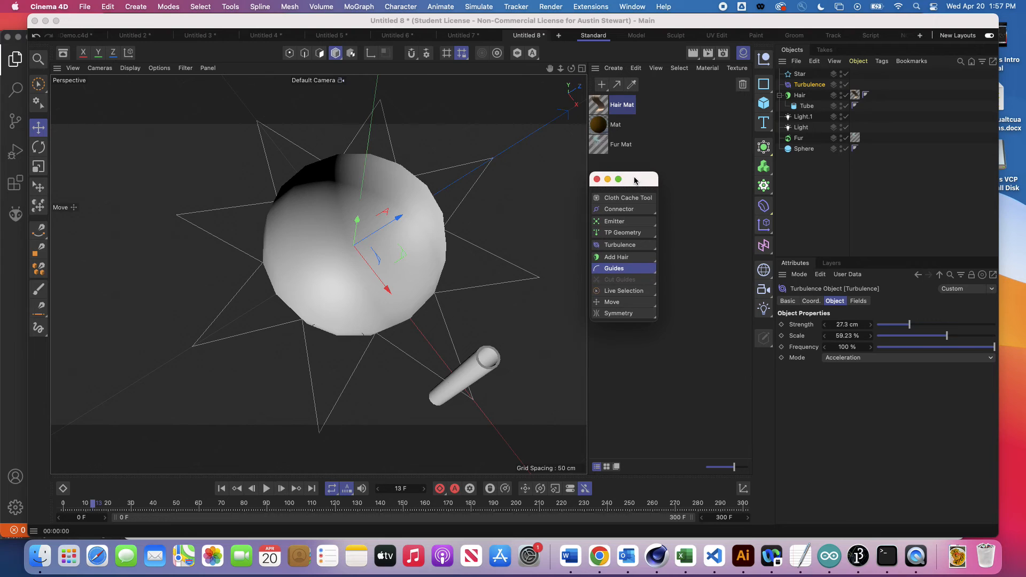
- Enable Scale, Frizz, Kink, Density, Clump, Tighten, Displace and Bend in the Hair Mat material and render the view
click(800, 95)
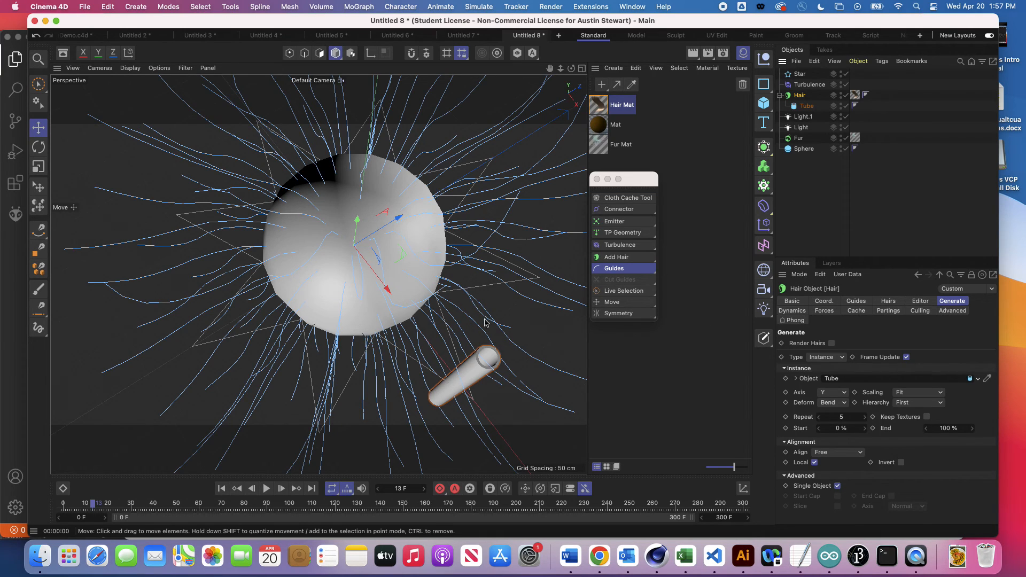
click(636, 181)
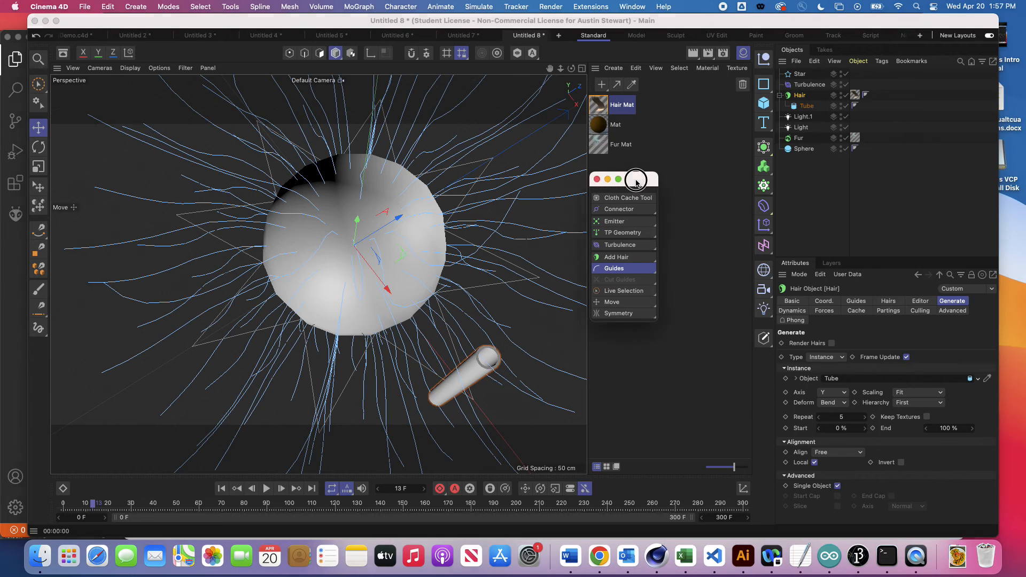
drag(636, 182, 746, 237)
double_click(600, 105)
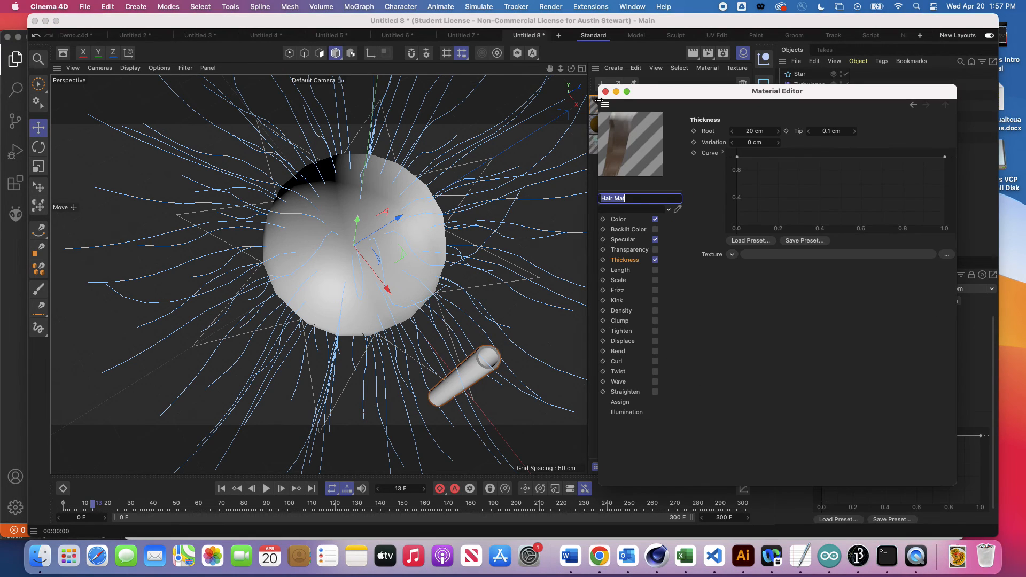
click(655, 280)
click(655, 290)
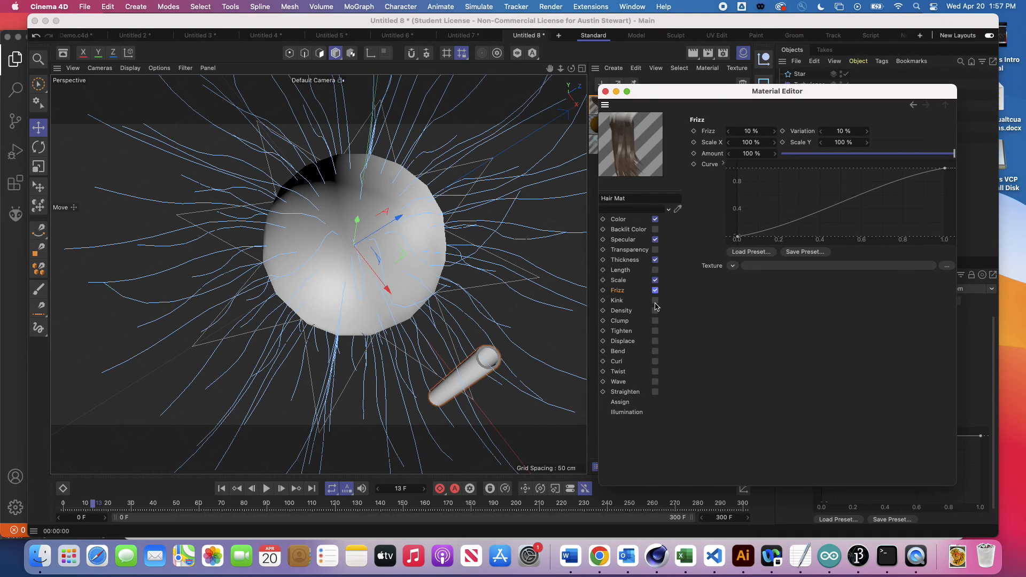
click(655, 300)
click(655, 311)
click(656, 320)
click(655, 331)
click(655, 340)
click(655, 351)
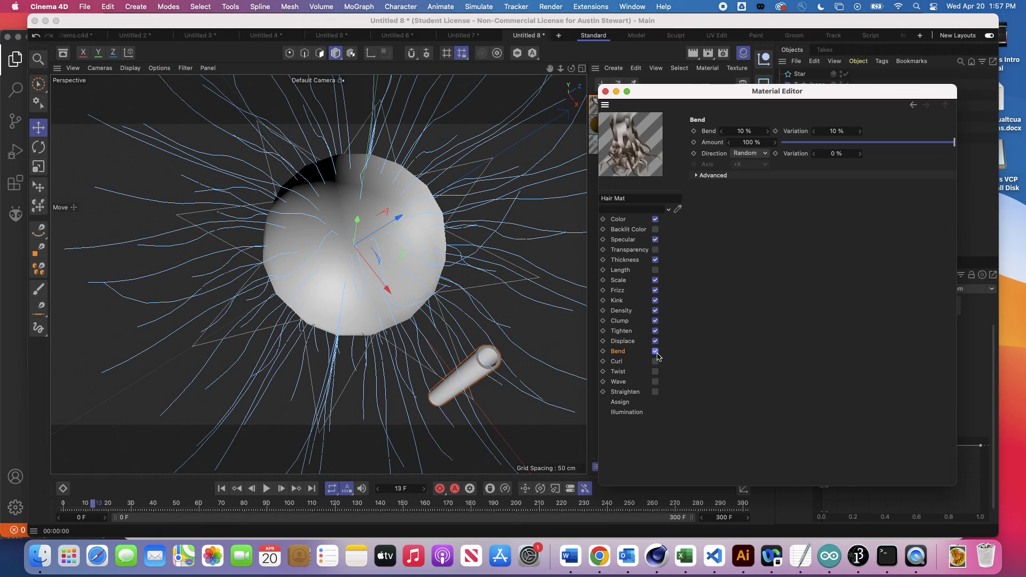
click(540, 342)
key(super+r)
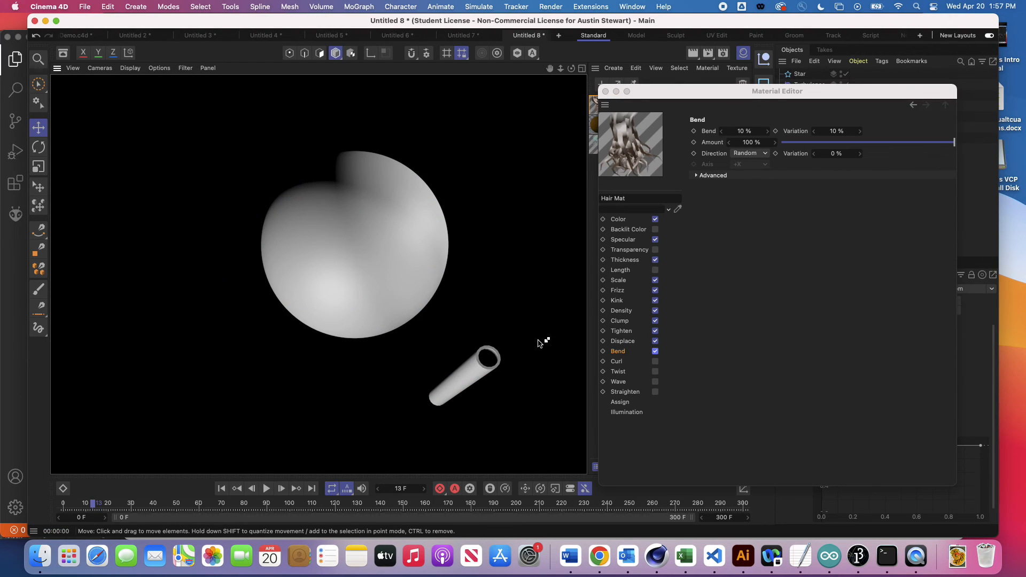
click(605, 91)
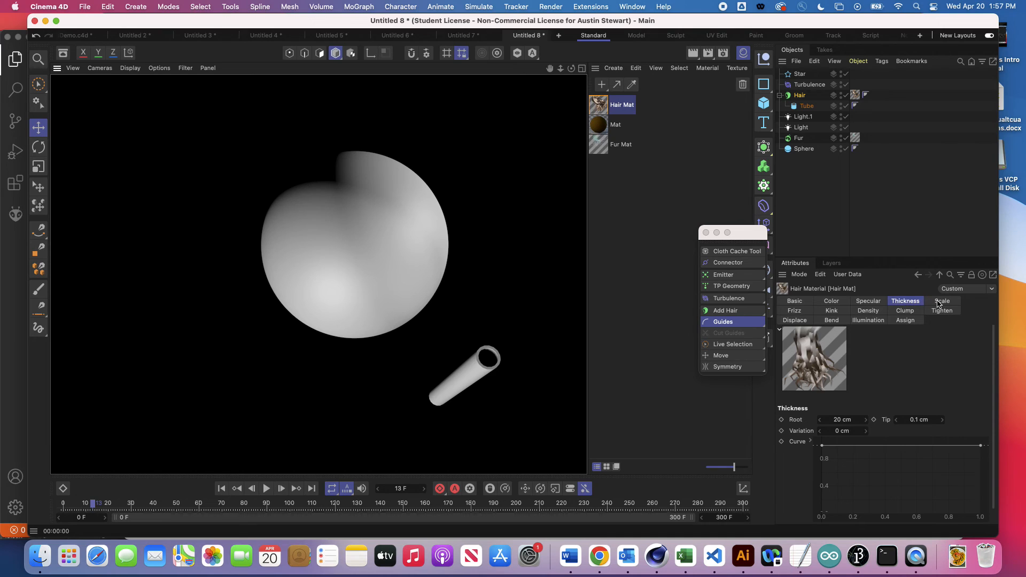
- Turn Render Hairs back on for the Hair object and render the view with the modified hair material
click(799, 95)
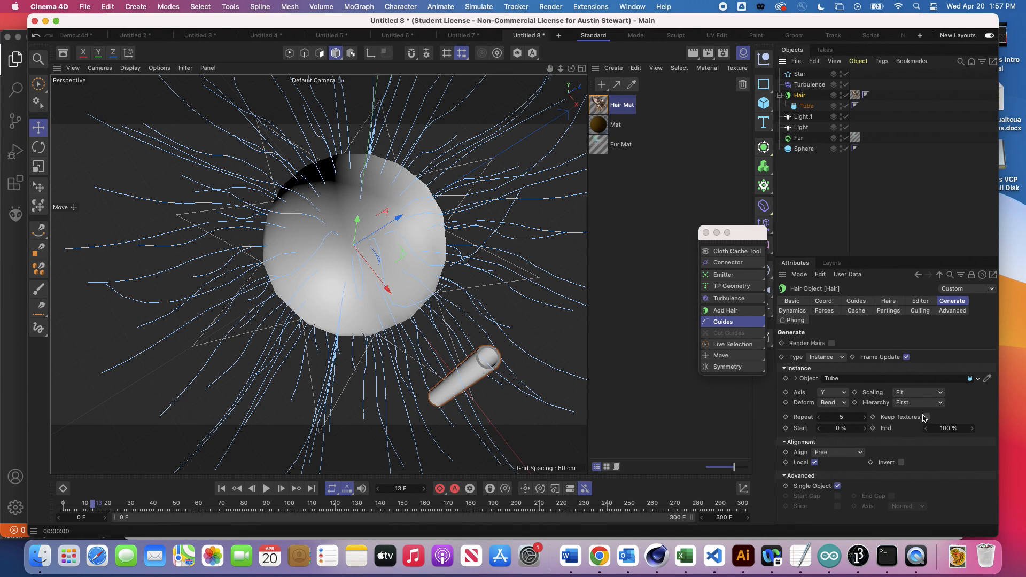
click(831, 343)
key(super+r)
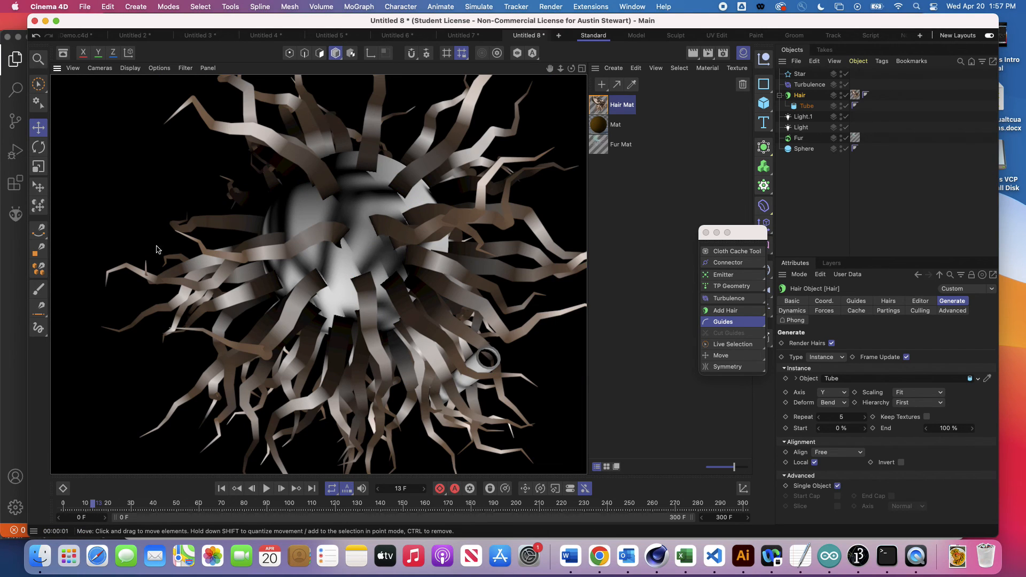
click(408, 219)
scroll(408, 218, down, 8)
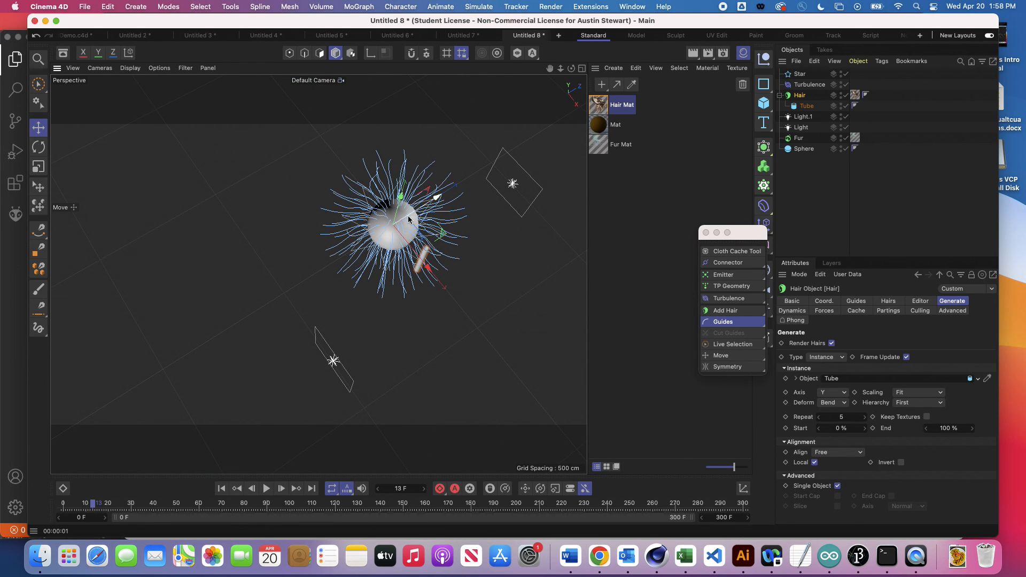
- Activate the hair Move tool, review the other hair styling tools and close the floating tool palette
drag(734, 235, 663, 115)
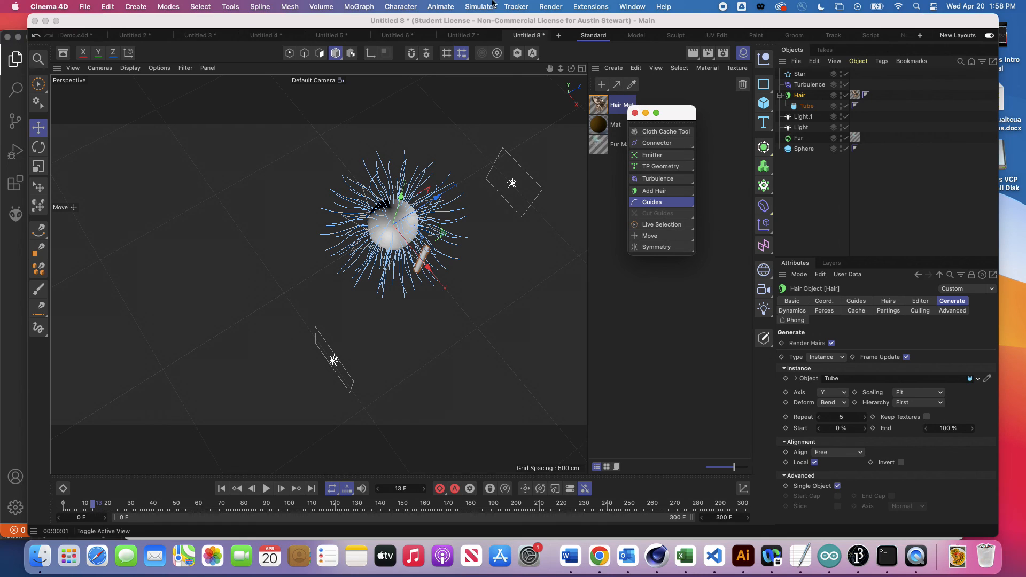
click(688, 231)
click(664, 237)
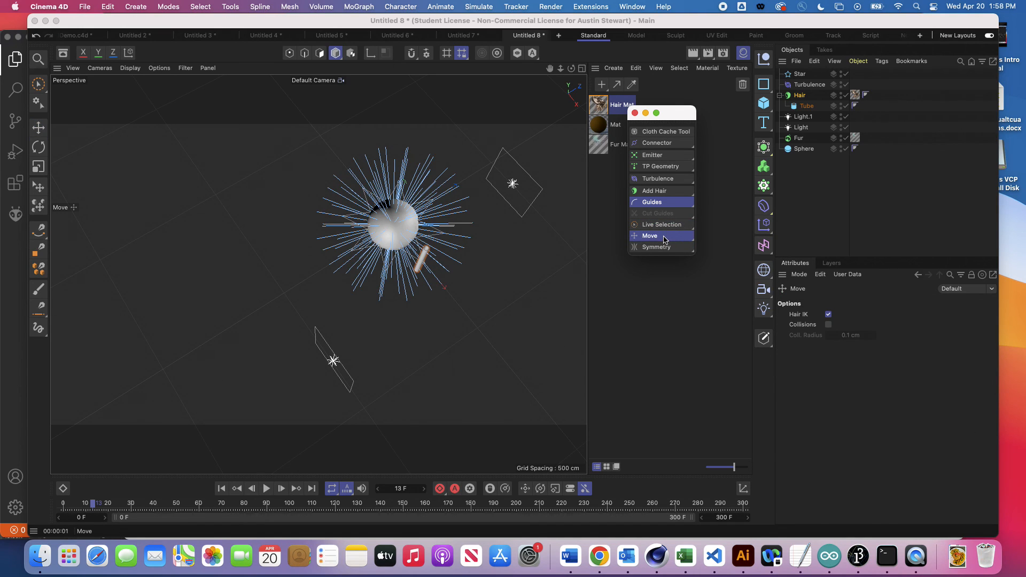
click(691, 241)
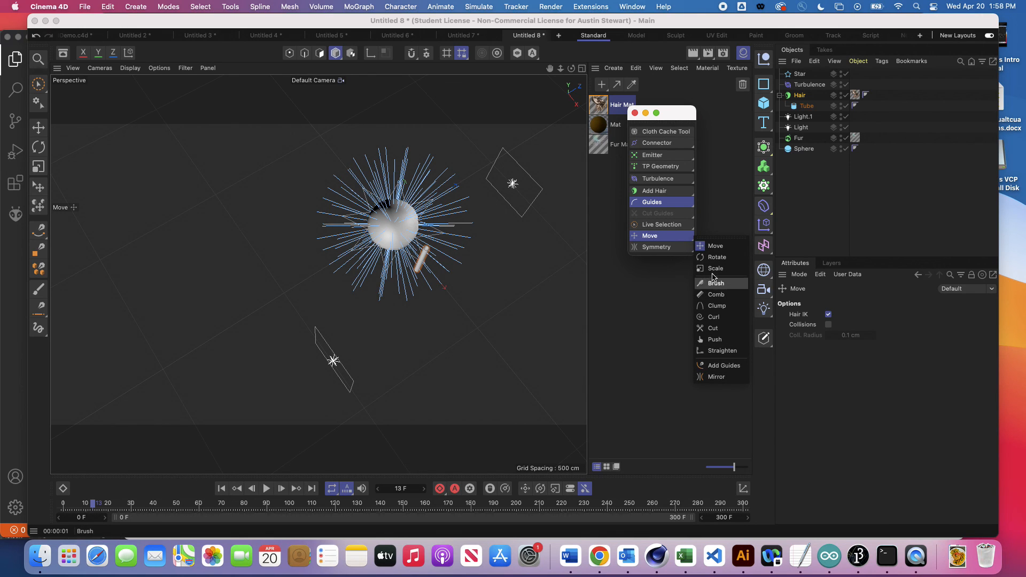
drag(671, 114, 673, 159)
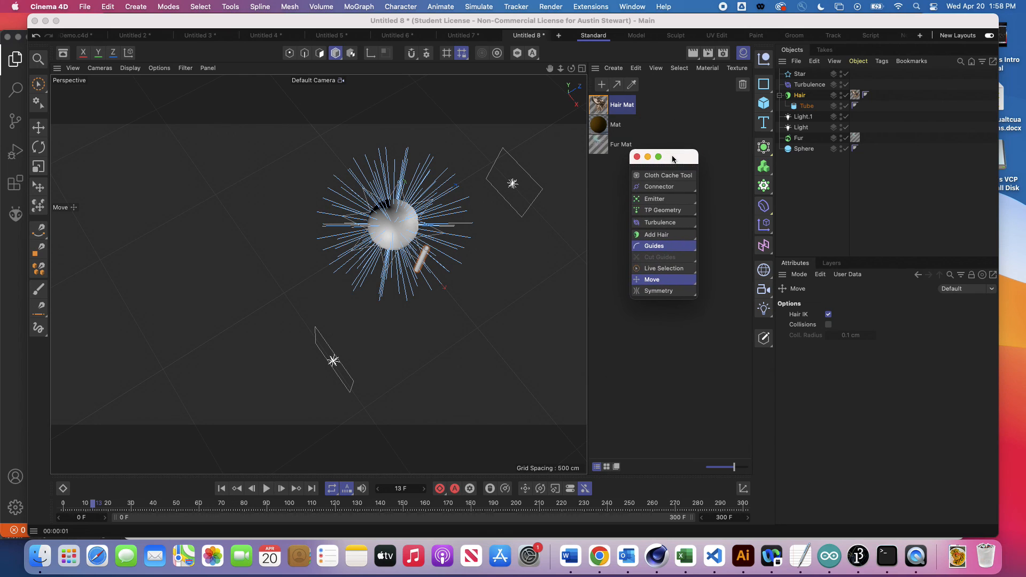
click(637, 156)
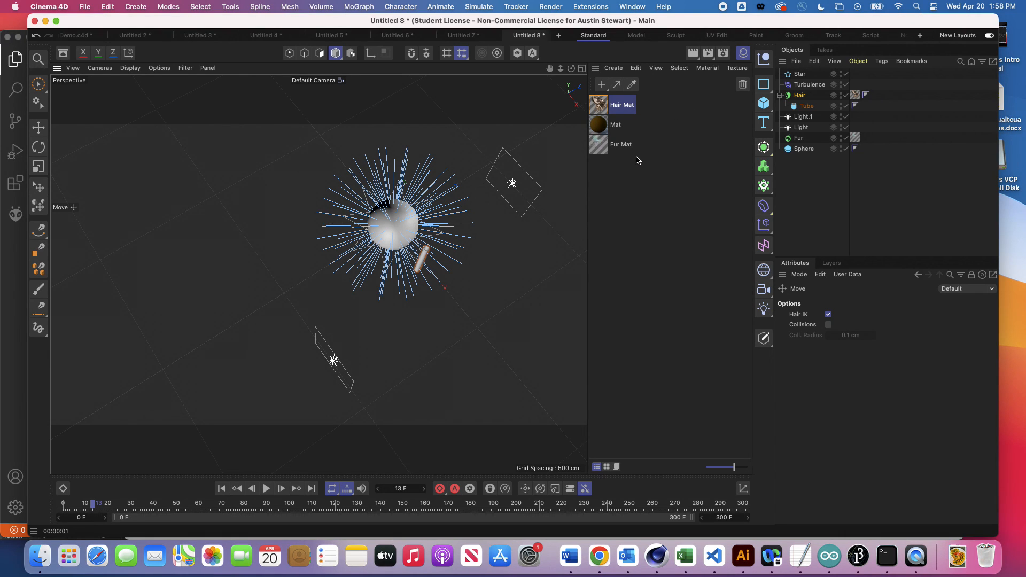